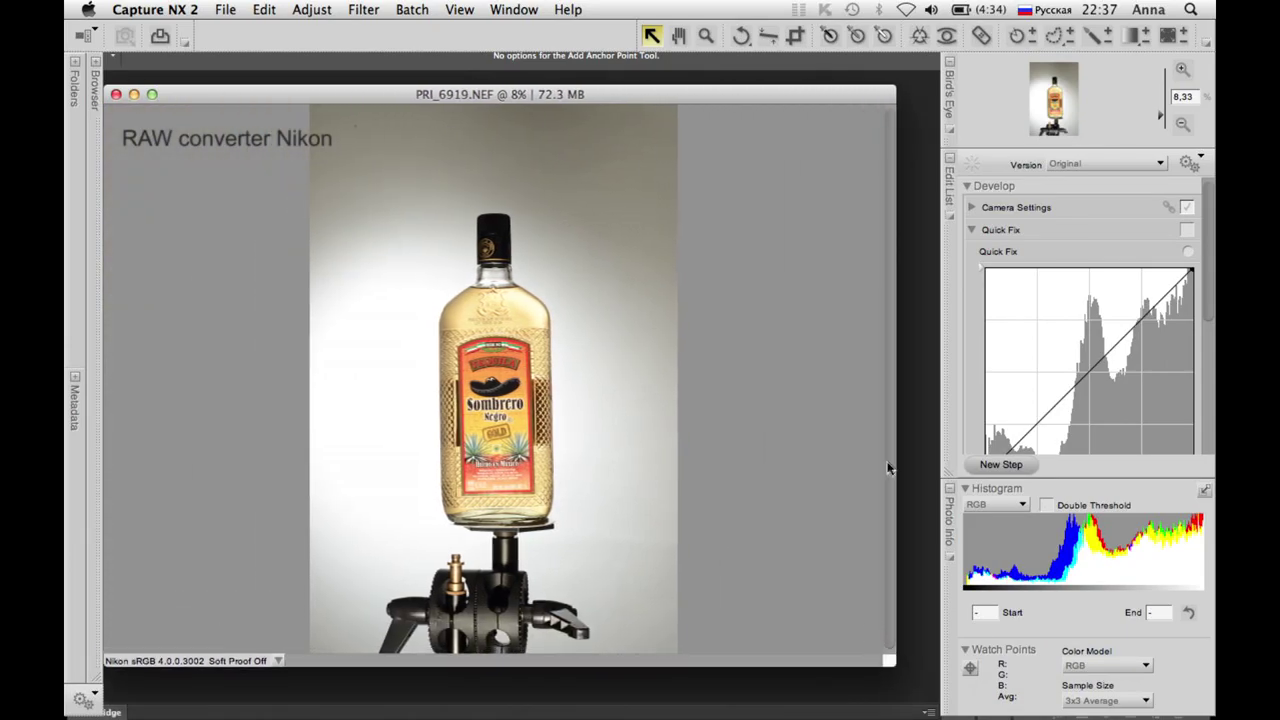
- Load the saved alco adjustment preset onto PRI_6919.NEF, overwriting its existing develop settings
left_click(1190, 69)
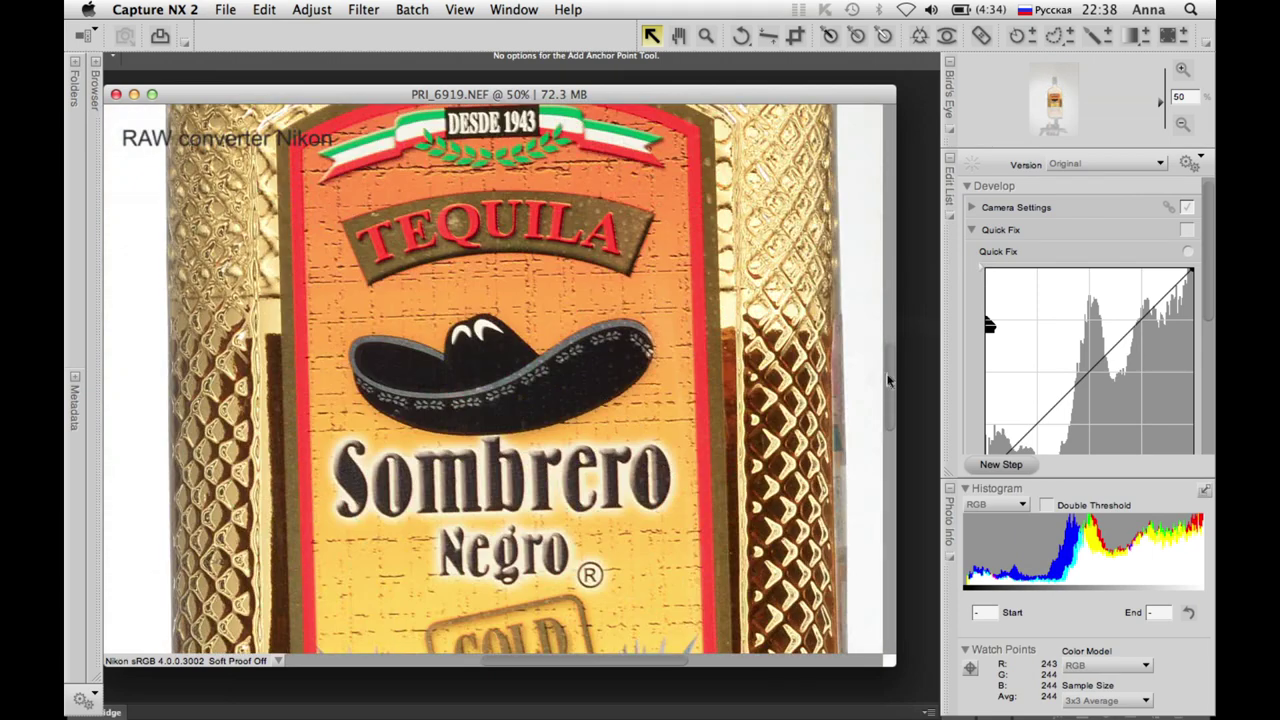
mouse_move(889, 380)
left_mouse_down()
mouse_move(894, 449)
mouse_move(920, 466)
left_mouse_up()
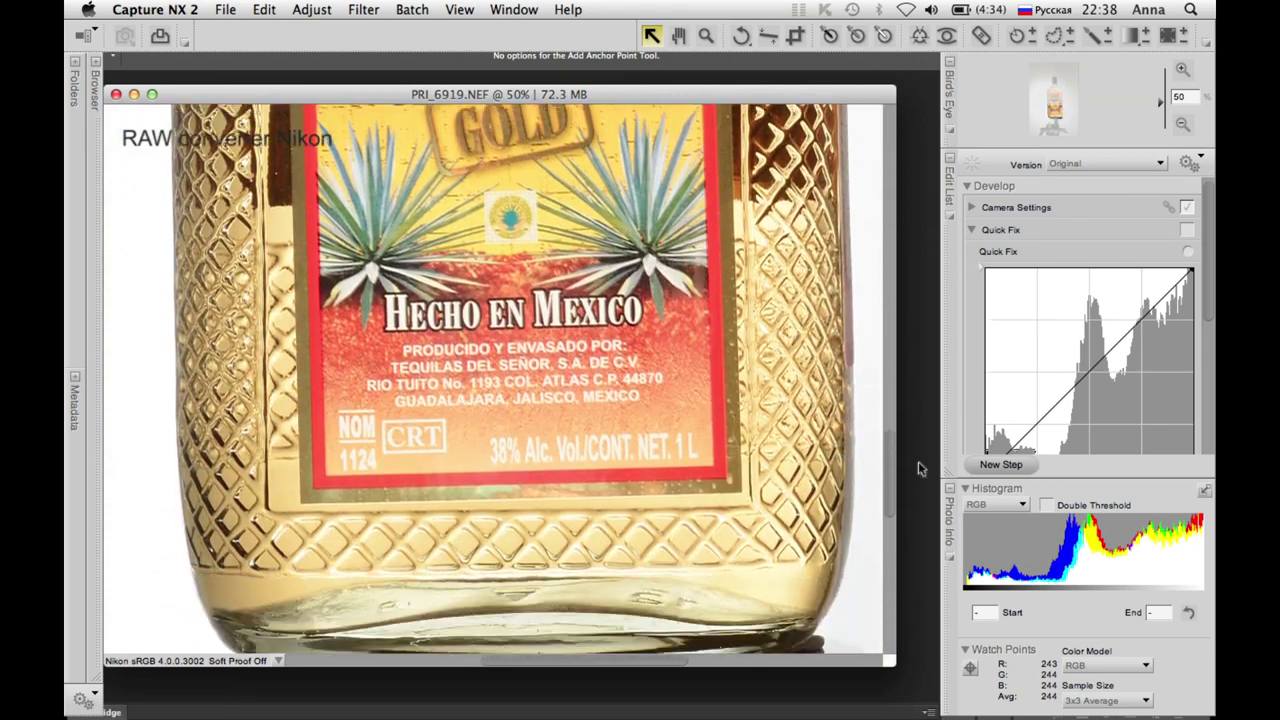
left_click(1183, 124)
left_click(1189, 163)
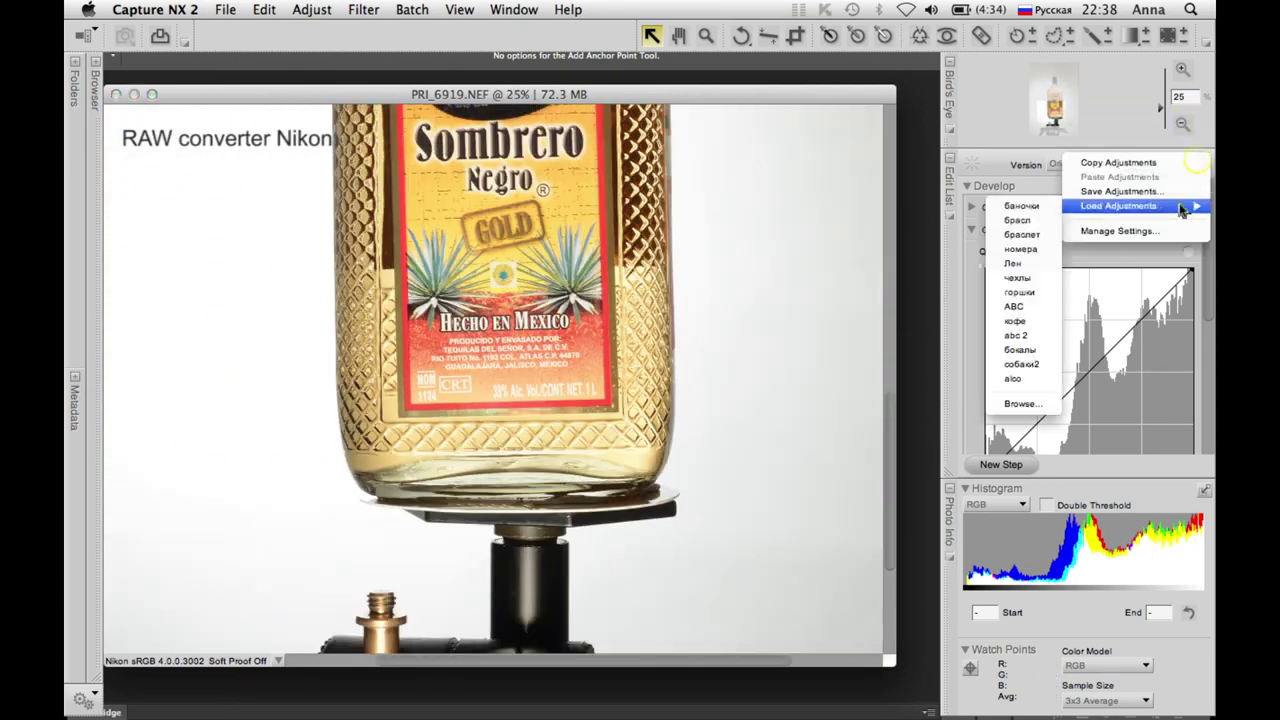
left_click(1015, 379)
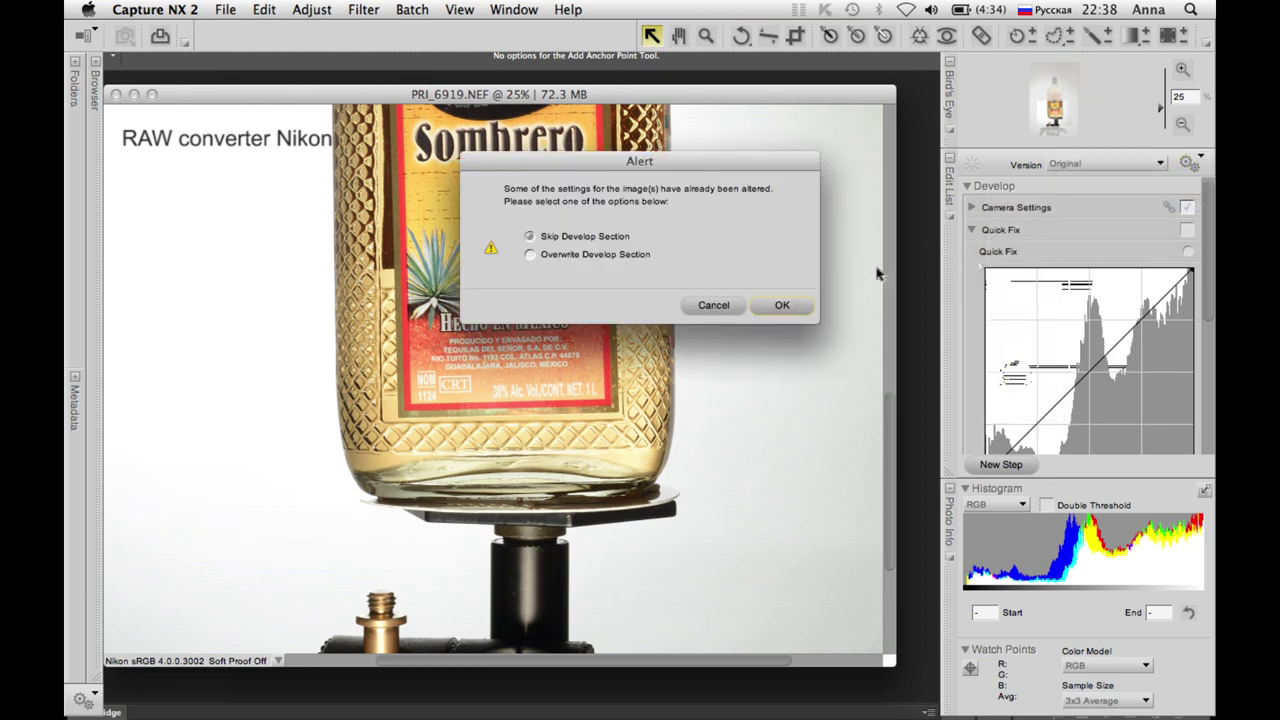
left_click(781, 304)
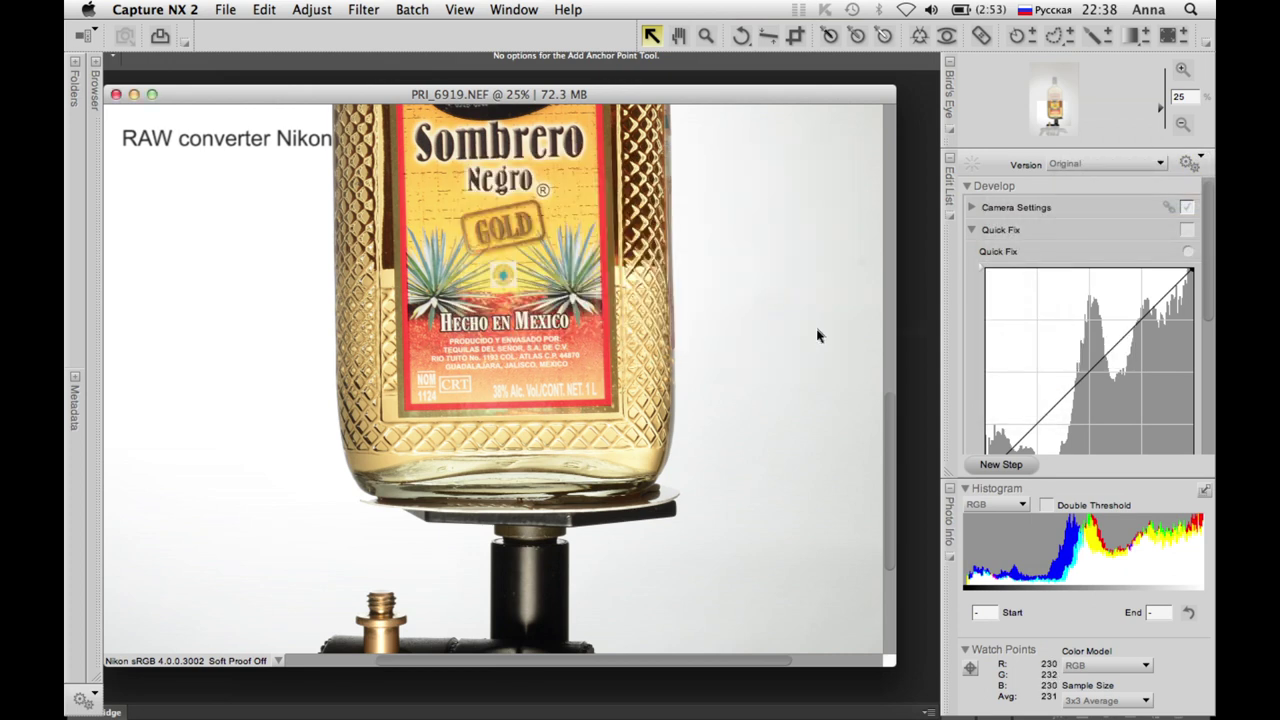
left_click(1187, 162)
mouse_move(1118, 205)
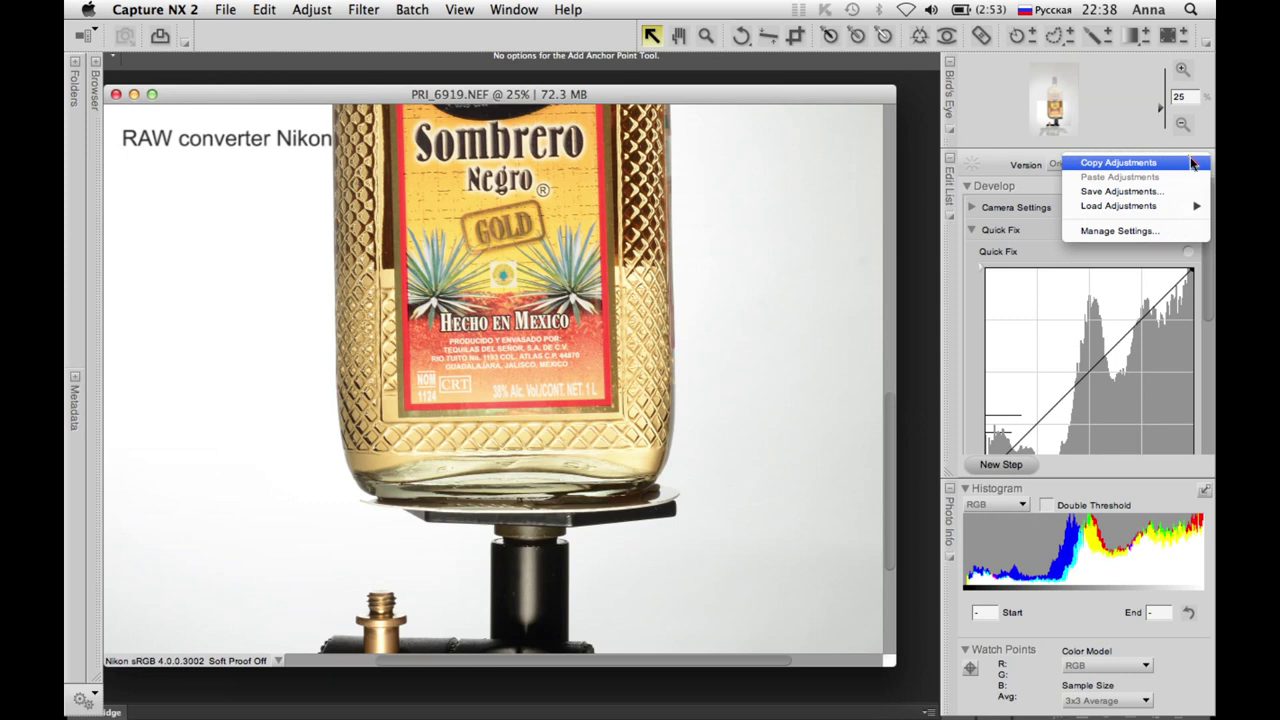
left_click(1030, 380)
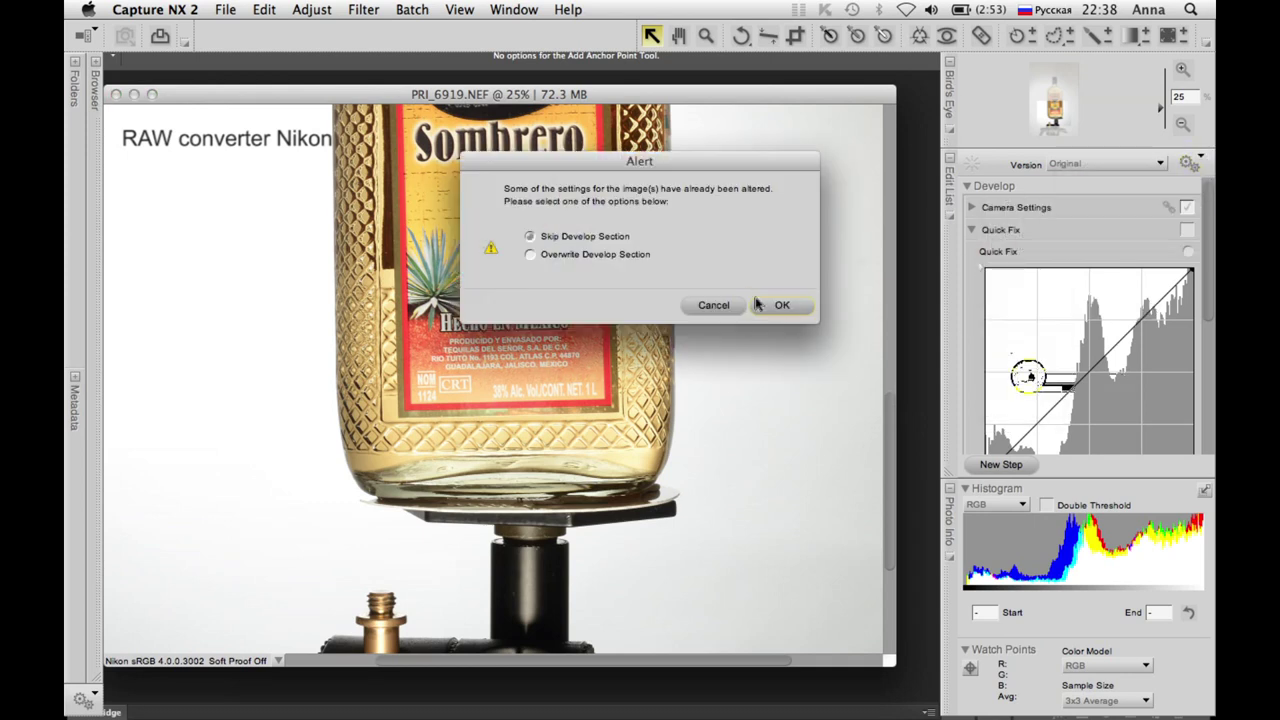
left_click(781, 302)
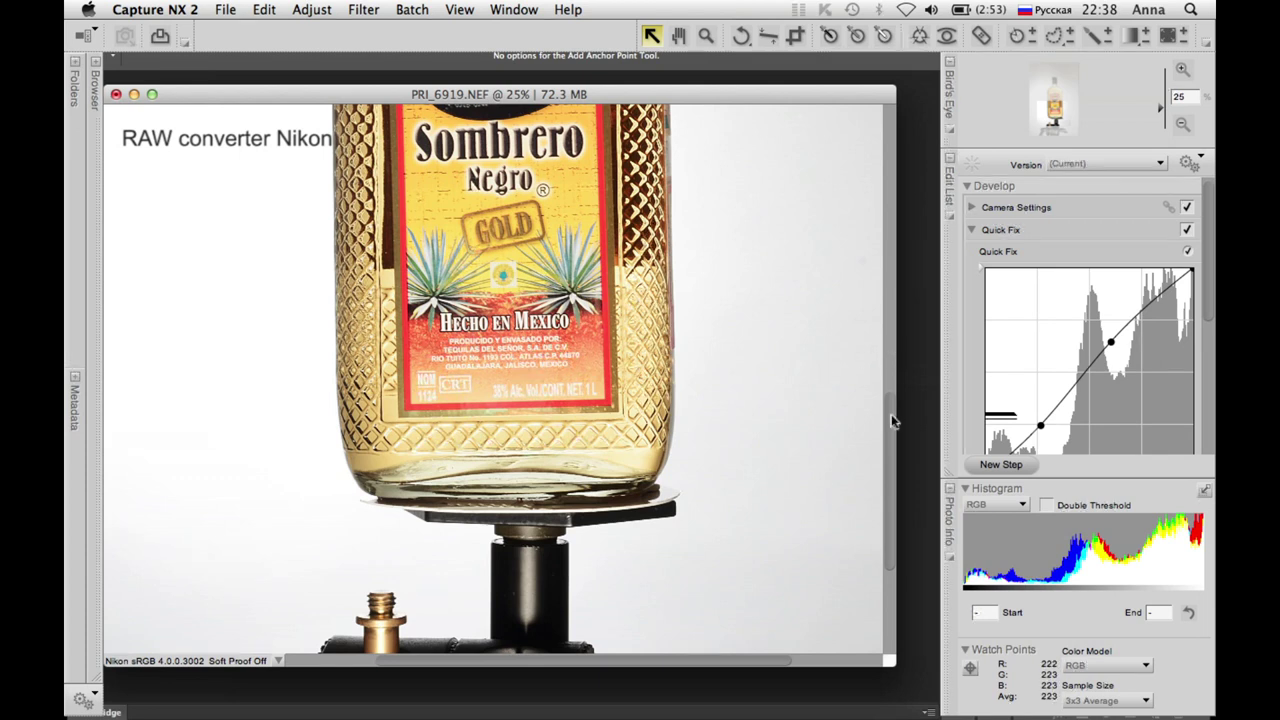
left_click_drag(888, 423, 877, 302)
- Straighten the photo with a line down the bottle's centre, giving a 0.68° rotation
scroll(877, 280, "up", 2)
scroll(877, 260, "down", 4)
scroll(880, 300, "down", 2)
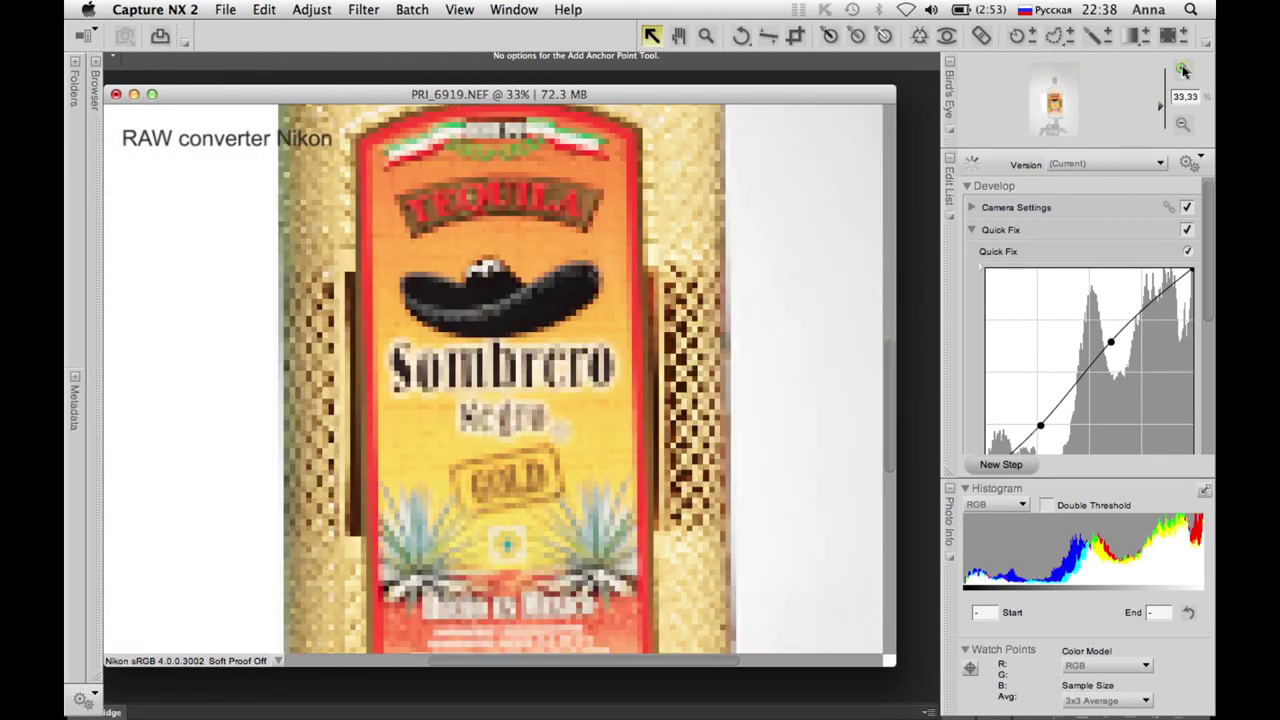
key("super+plus")
key("super+plus")
scroll(882, 352, "up", 5)
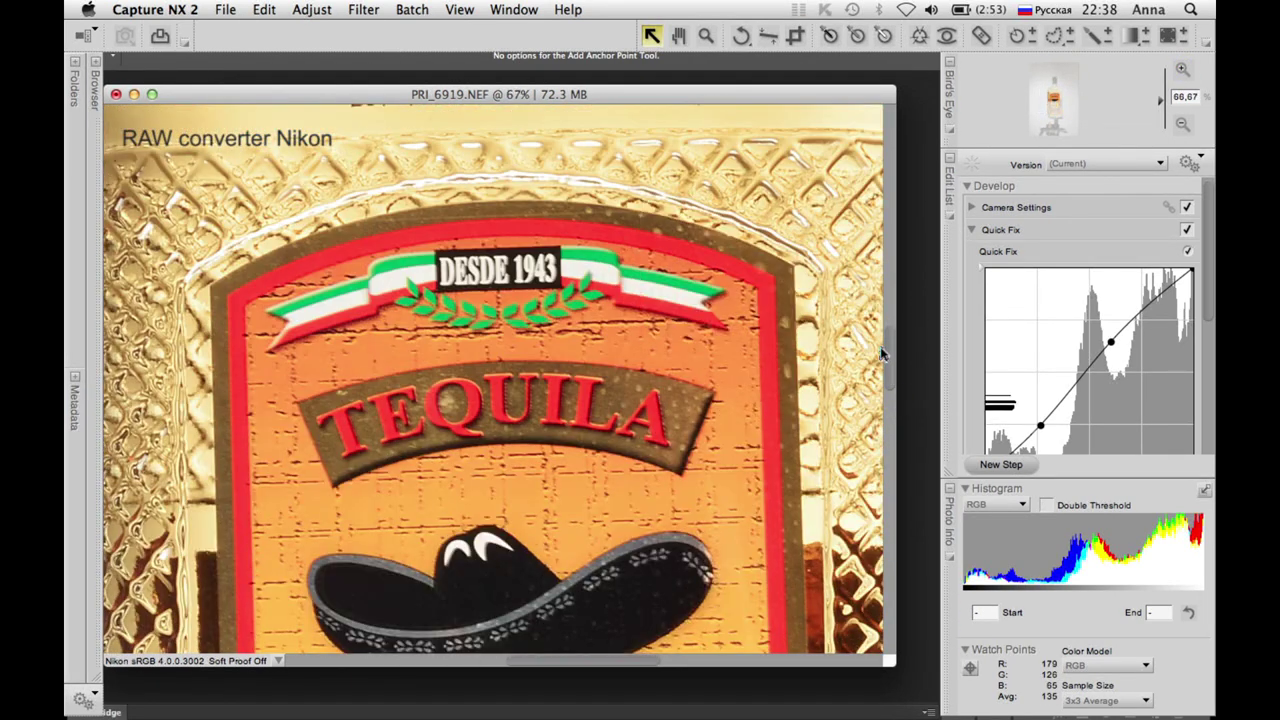
scroll(882, 352, "up", 1)
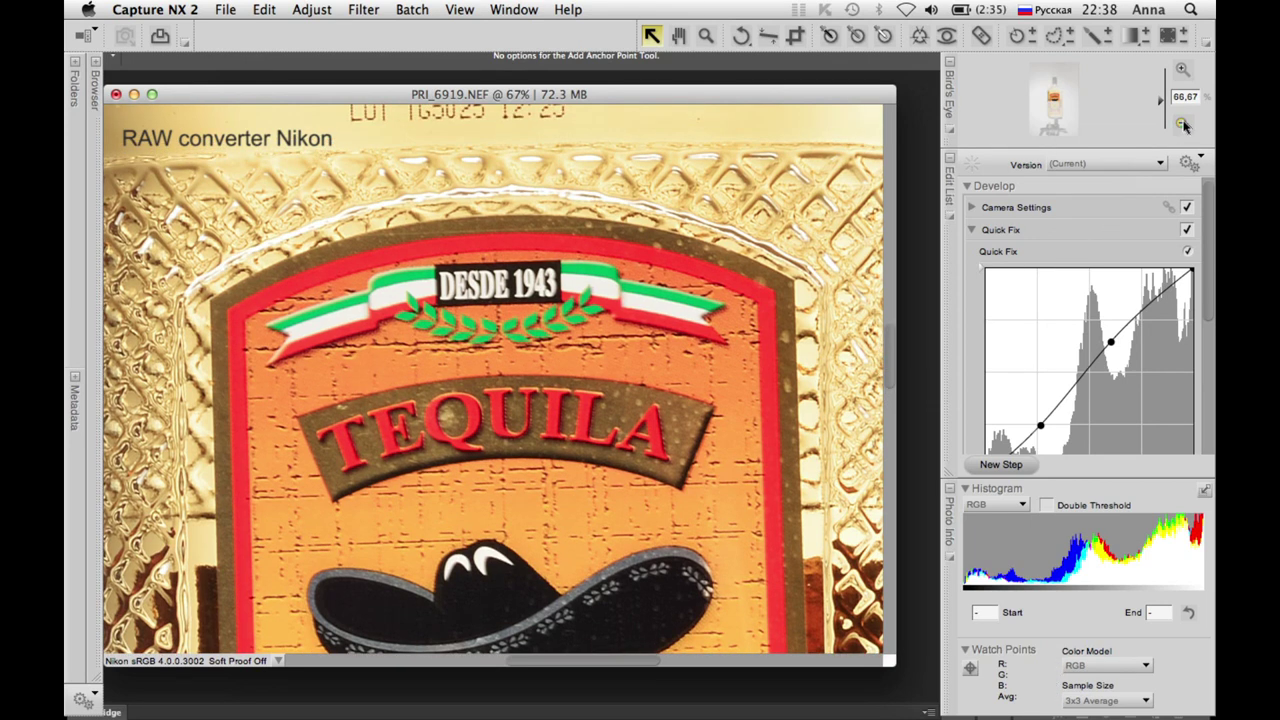
left_click(1182, 124)
left_click(1182, 124)
left_click(1182, 124)
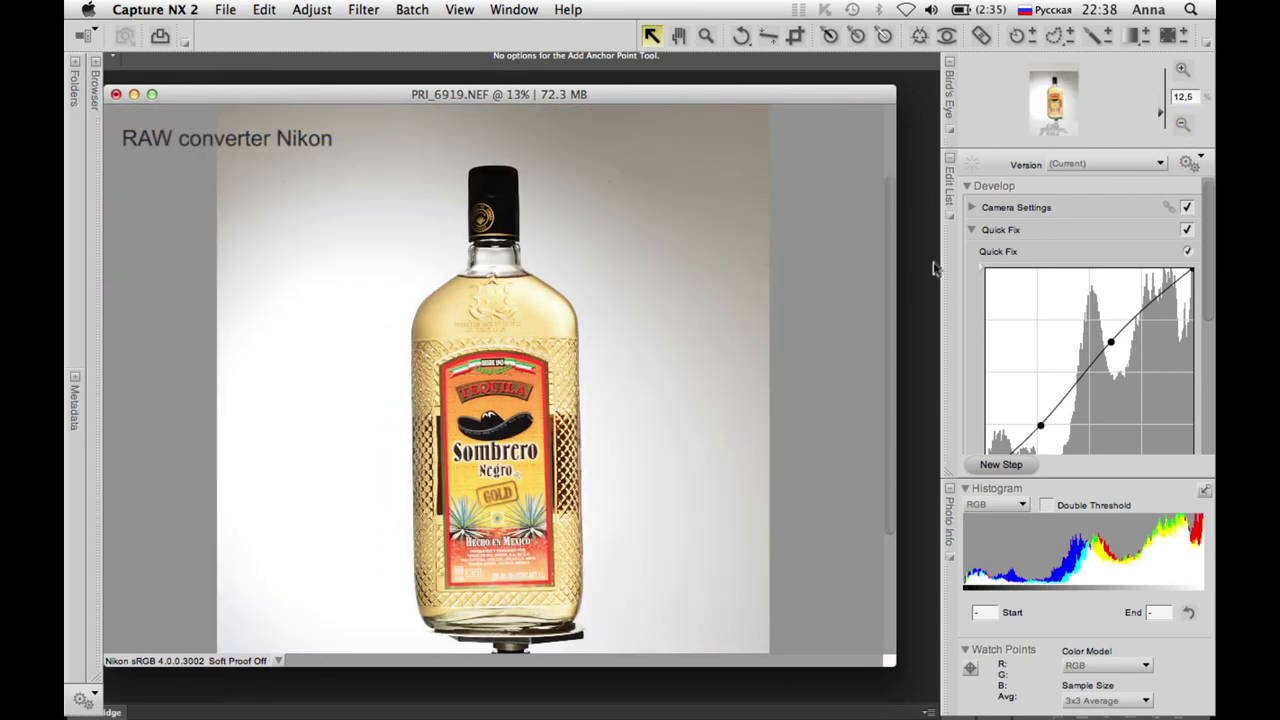
left_click(768, 36)
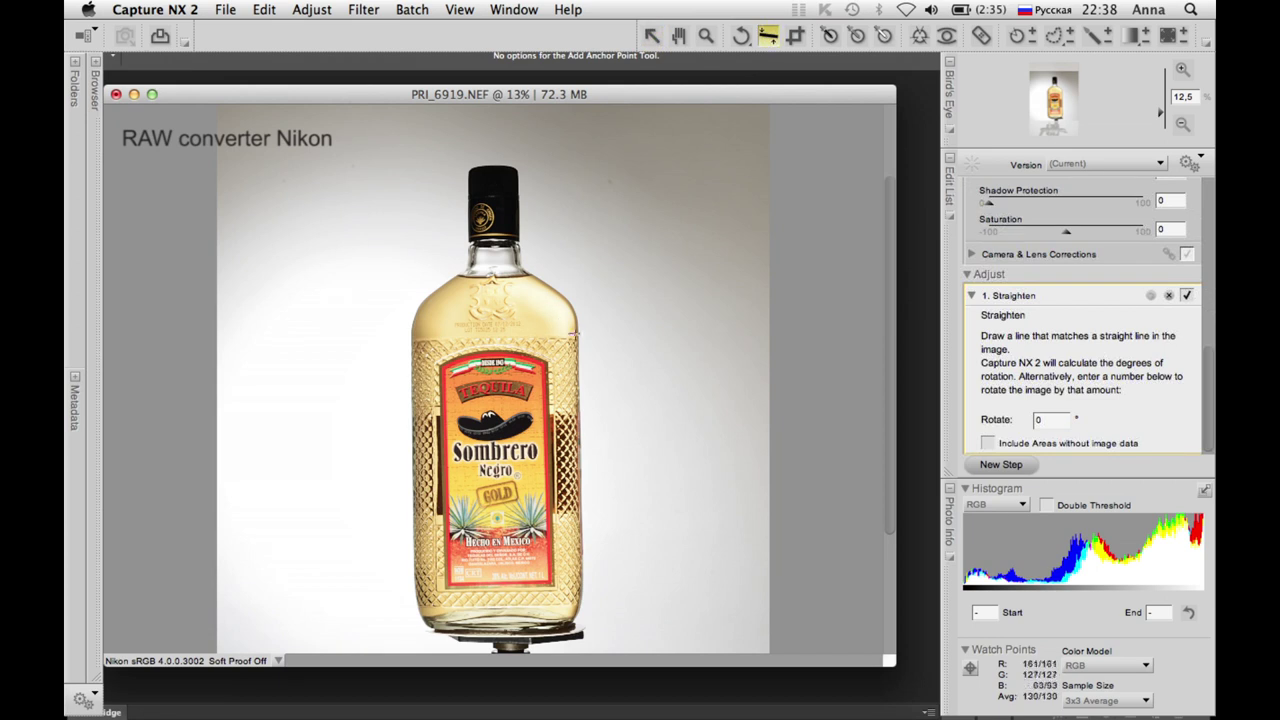
left_click_drag(584, 628, 585, 630)
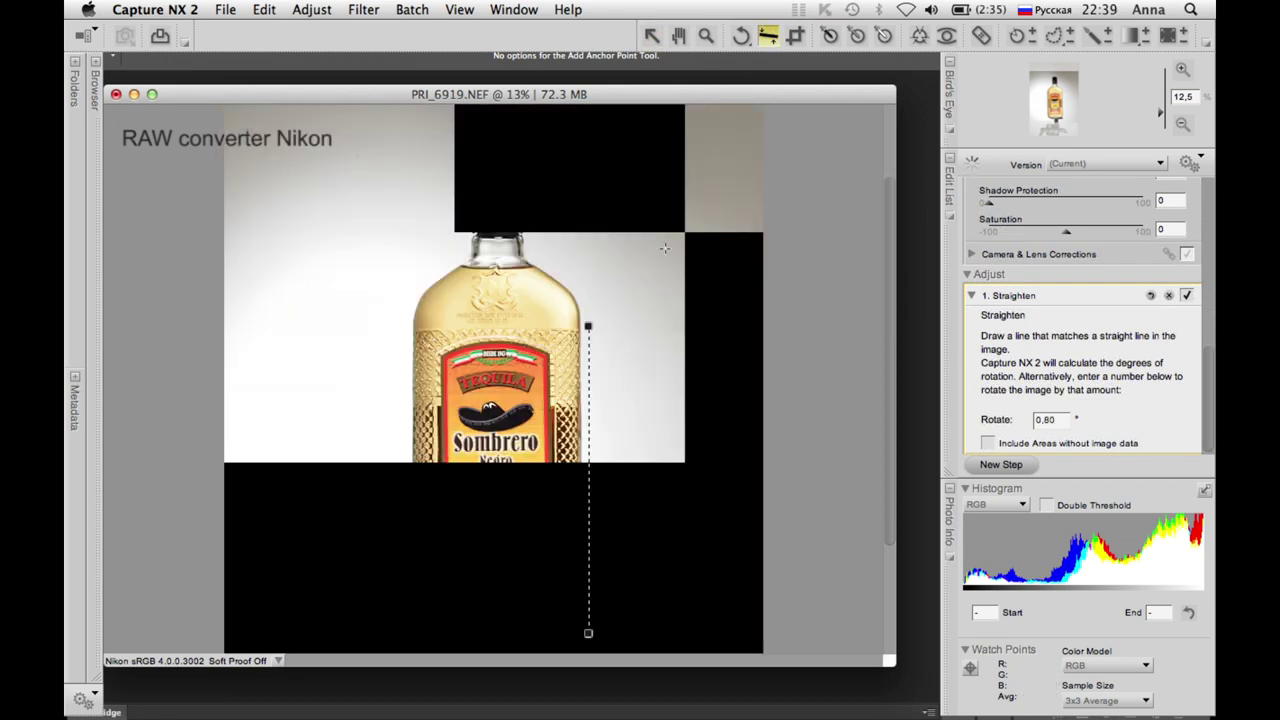
left_click_drag(500, 140, 496, 640)
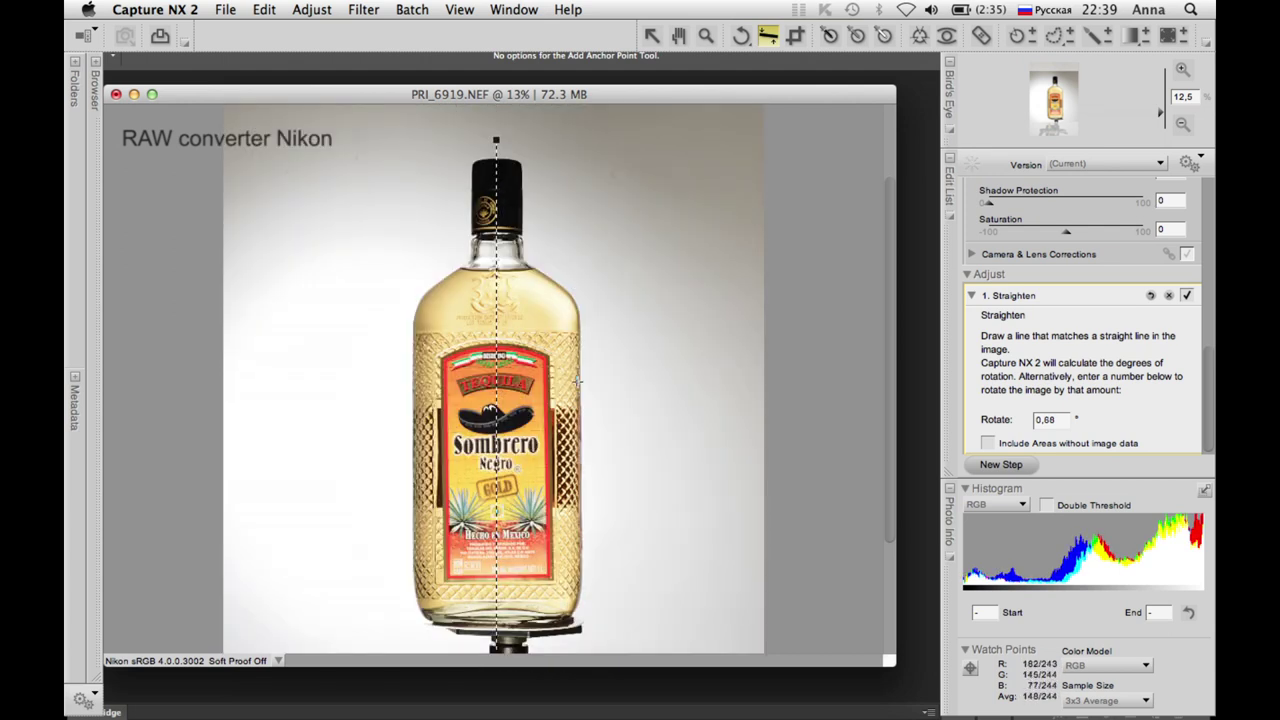
- Crop the photo to a 4x6 Portrait frame enclosing the whole bottle and cap
left_click(795, 36)
left_click_drag(409, 133, 638, 287)
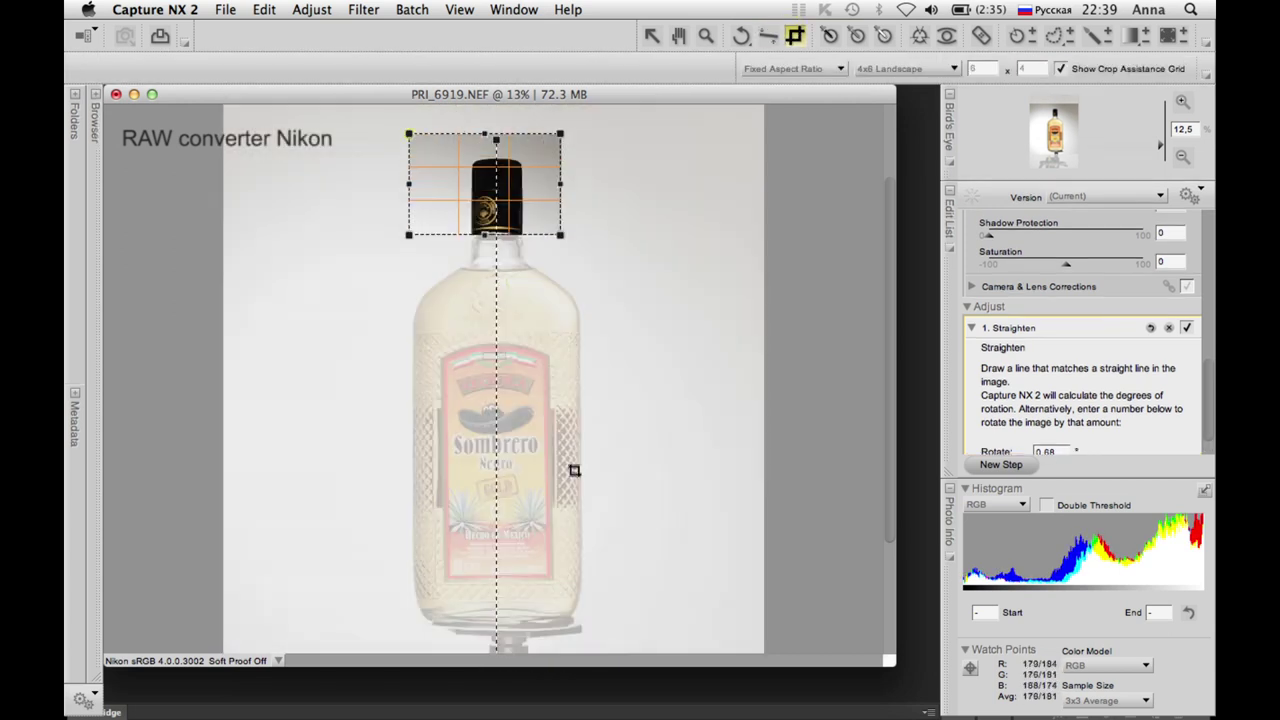
left_click(900, 68)
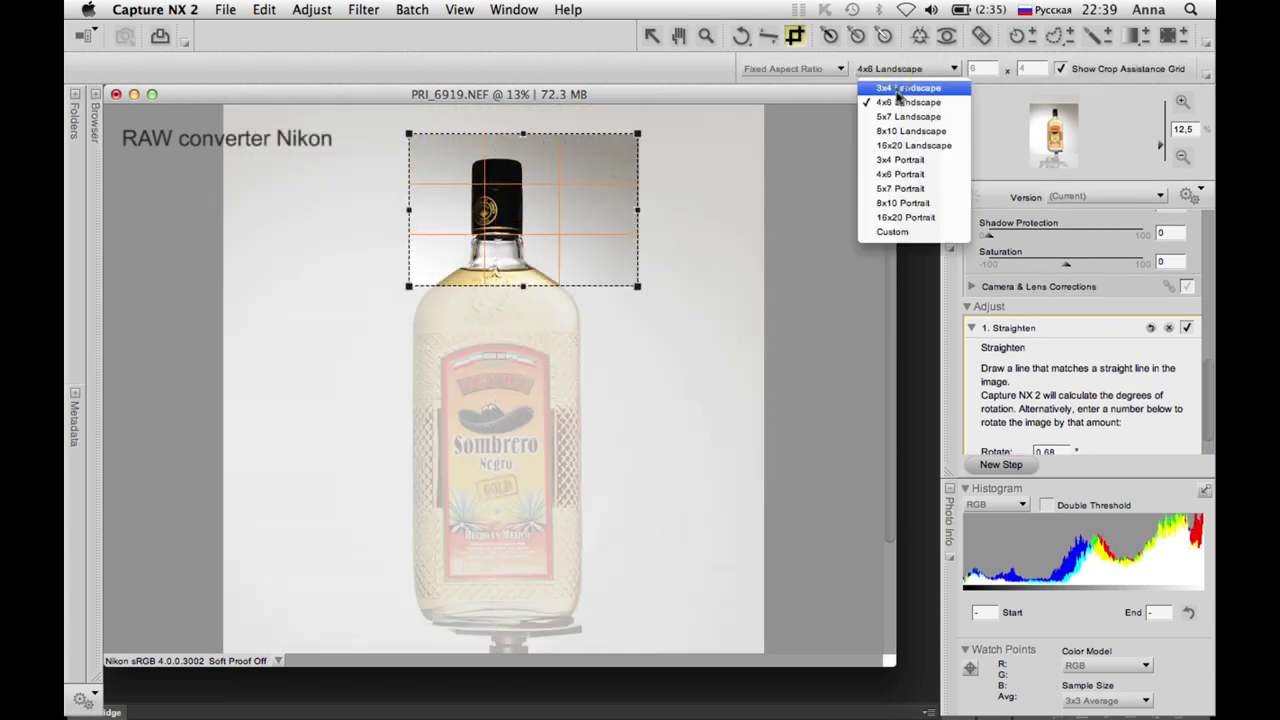
left_click(900, 174)
left_click_drag(638, 477, 751, 646)
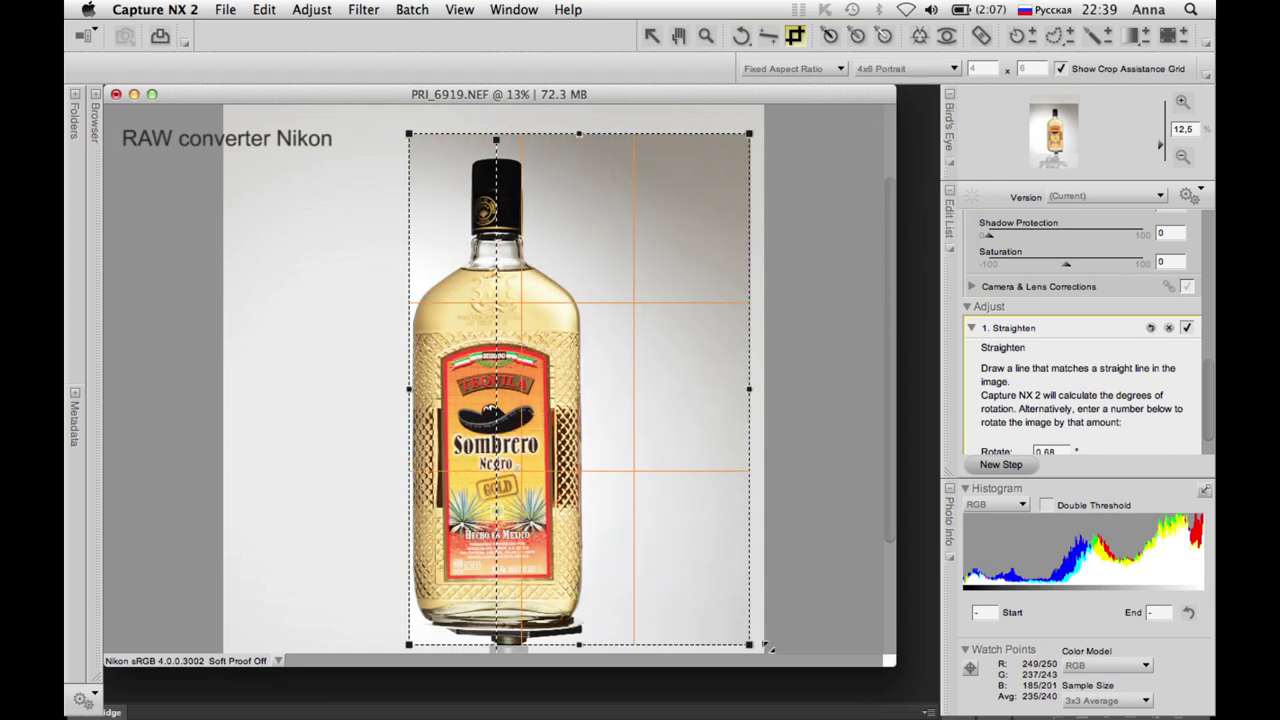
left_click_drag(663, 312, 583, 307)
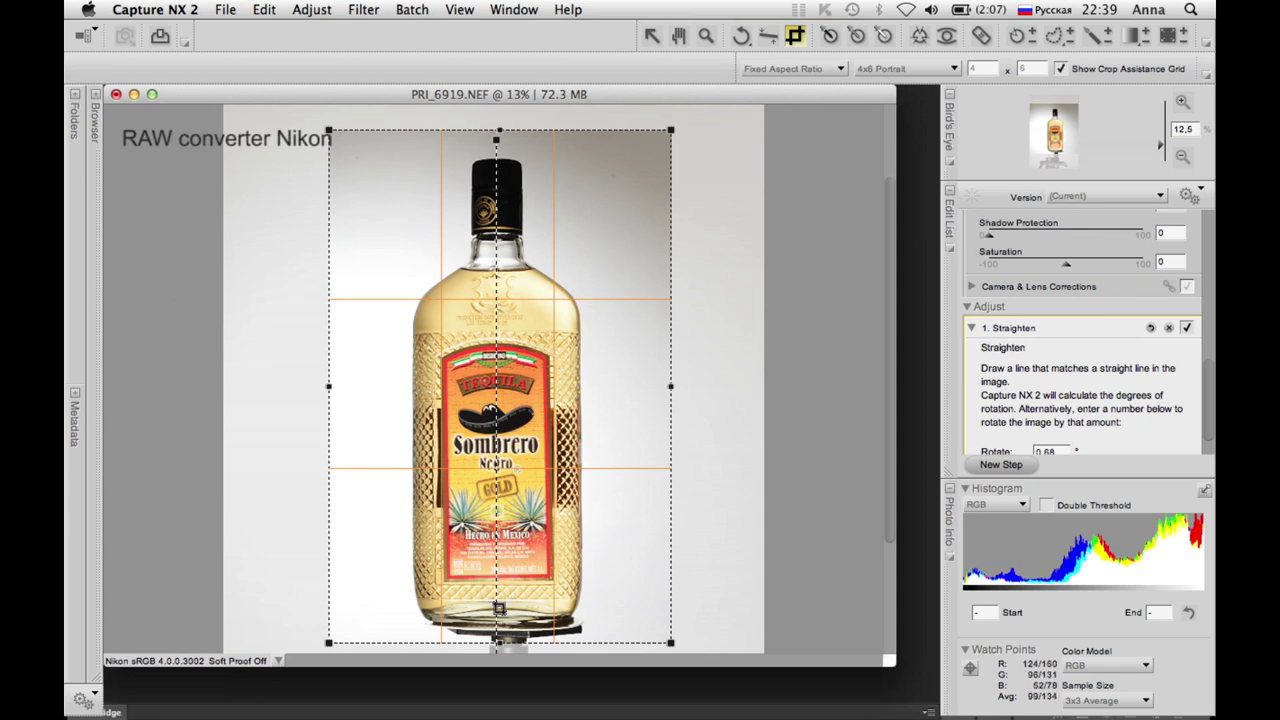
left_click(1182, 156)
left_click_drag(400, 178, 585, 567)
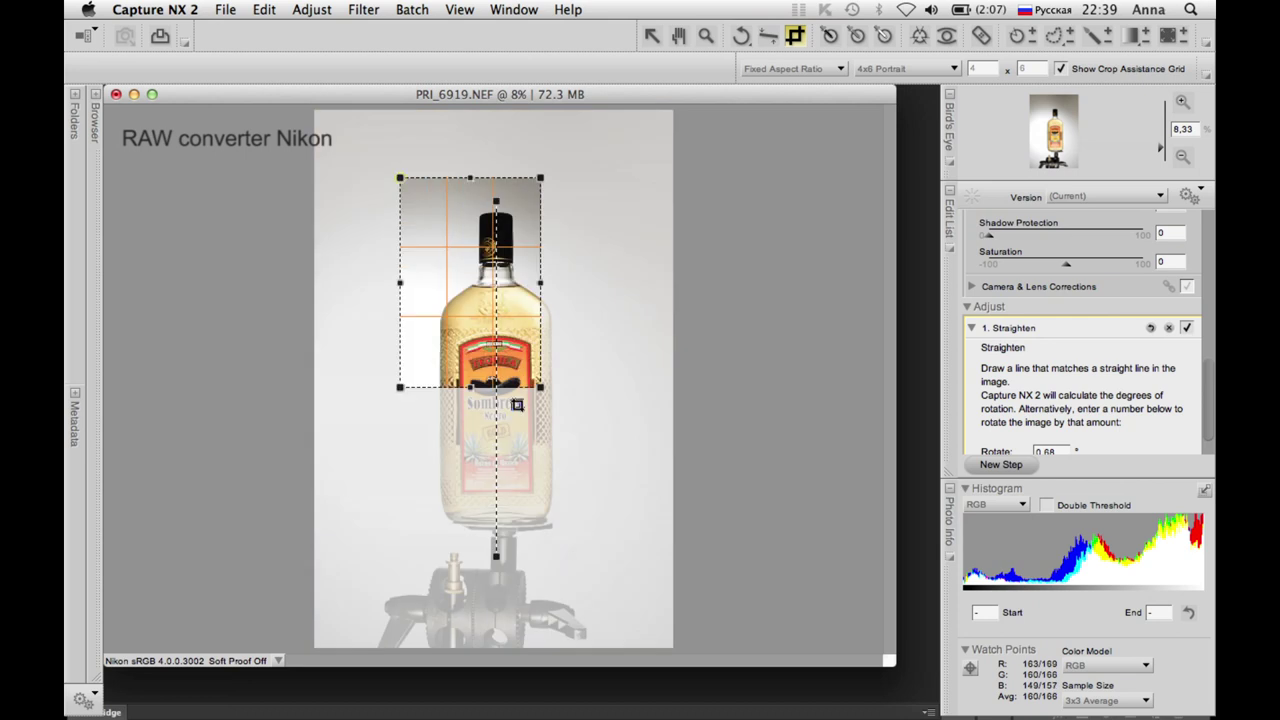
mouse_move(507, 400)
left_mouse_down()
mouse_move(473, 388)
mouse_move(475, 403)
left_mouse_up()
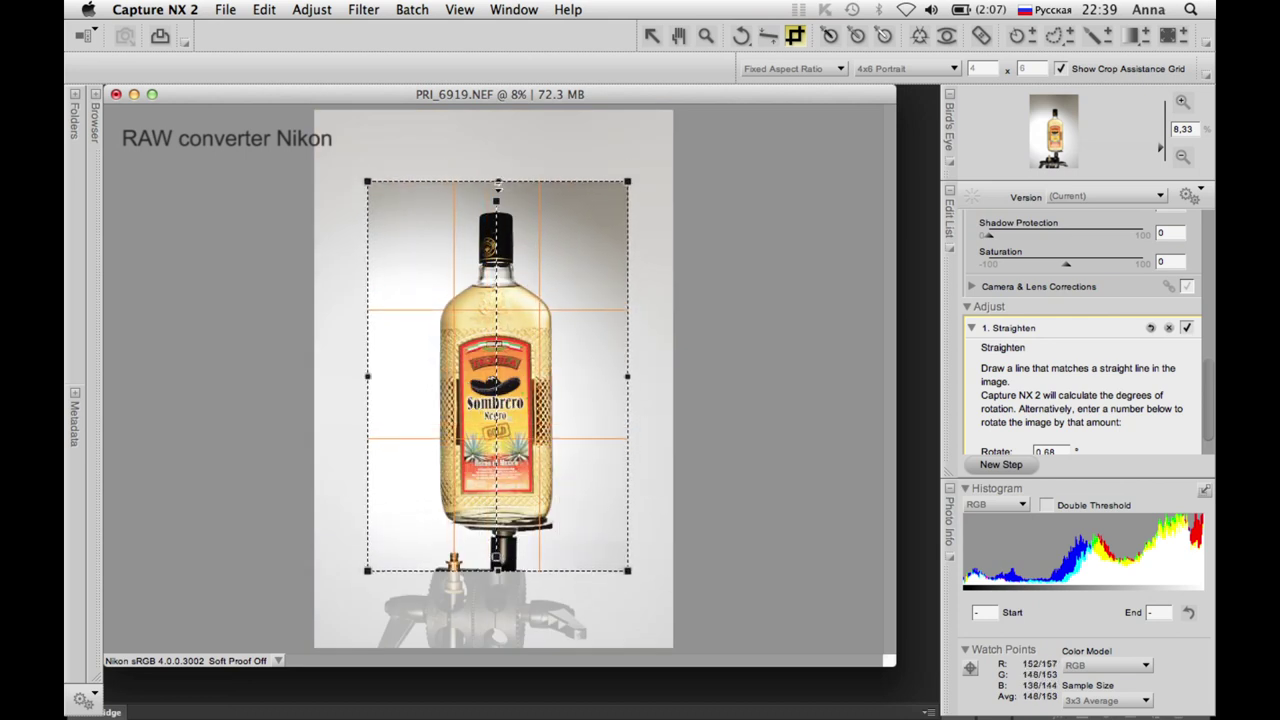
left_click_drag(498, 183, 498, 173)
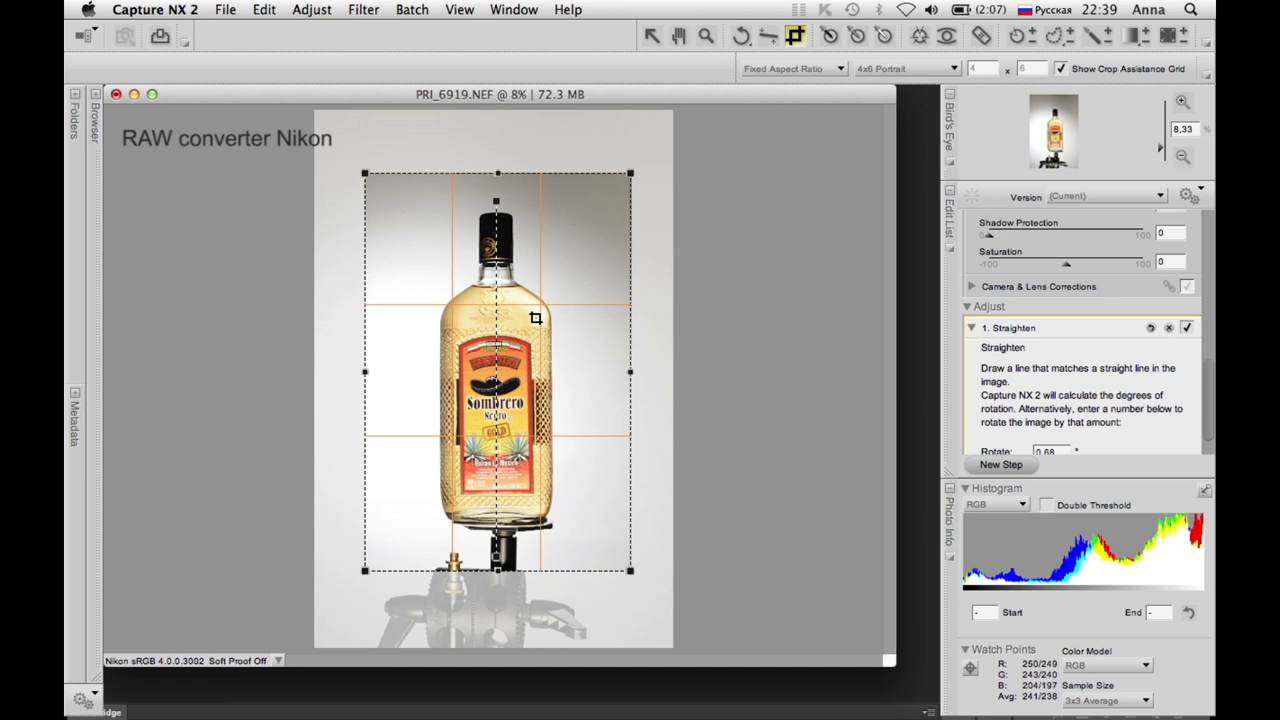
double_click(535, 318)
- Save the cropped photo as a 16-bit RGB TIFF, PRI_6919.tif
left_click(225, 9)
left_click(257, 170)
left_click(600, 292)
left_click(548, 324)
left_click(595, 220)
left_click(777, 336)
left_click(682, 277)
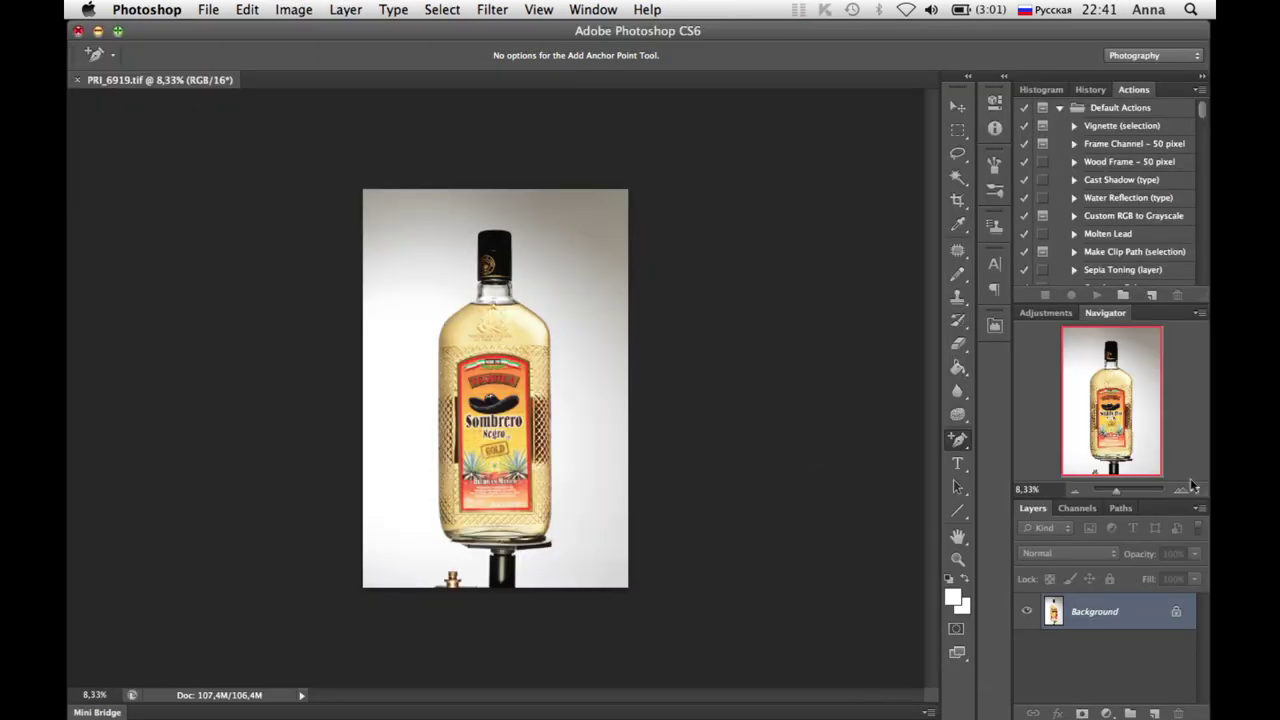
- Zoom in on the label and start a pen path outlining the bottle
left_click(1188, 488)
left_click(1188, 488)
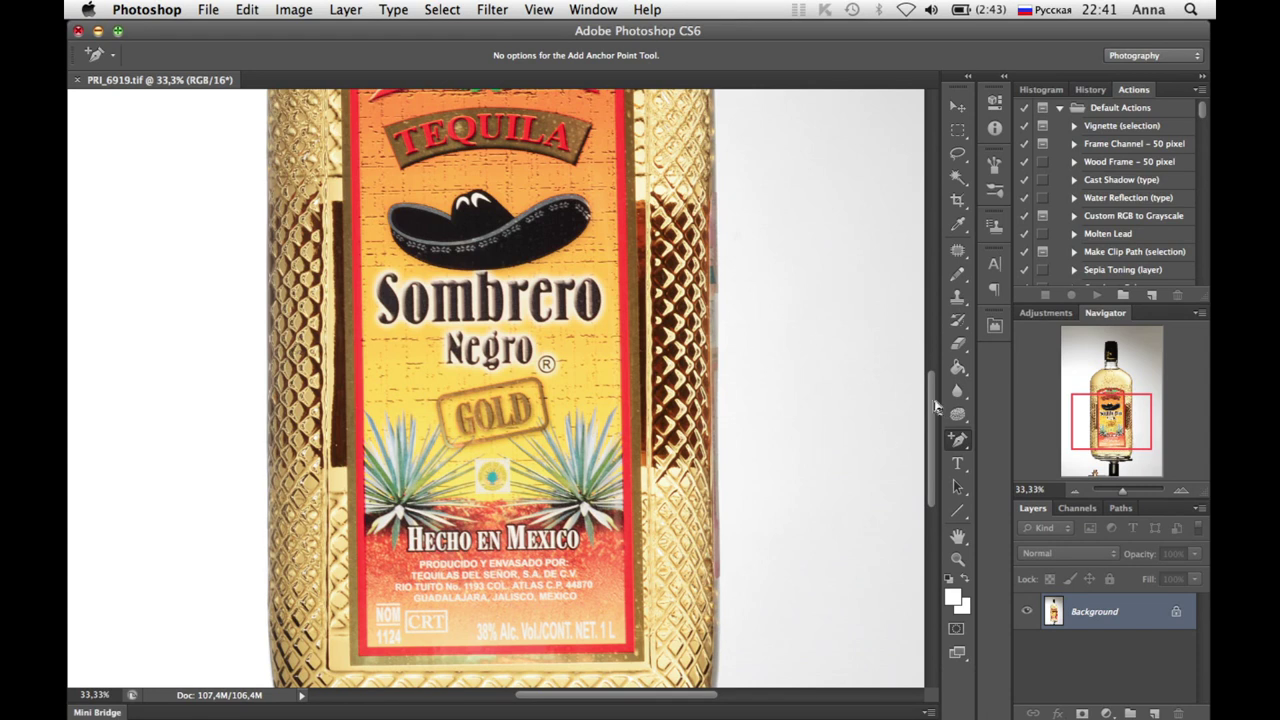
scroll(937, 405, "up", 2)
right_click(955, 440)
left_click(990, 437)
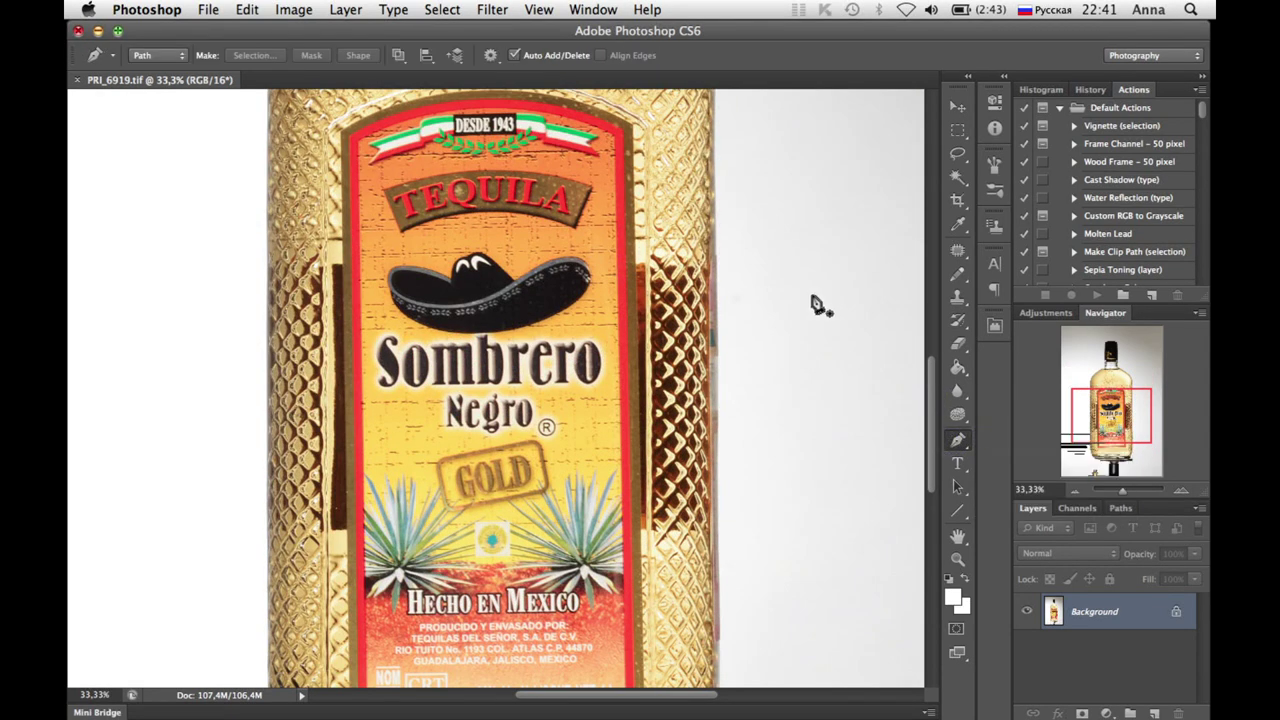
scroll(686, 540, "down", 3)
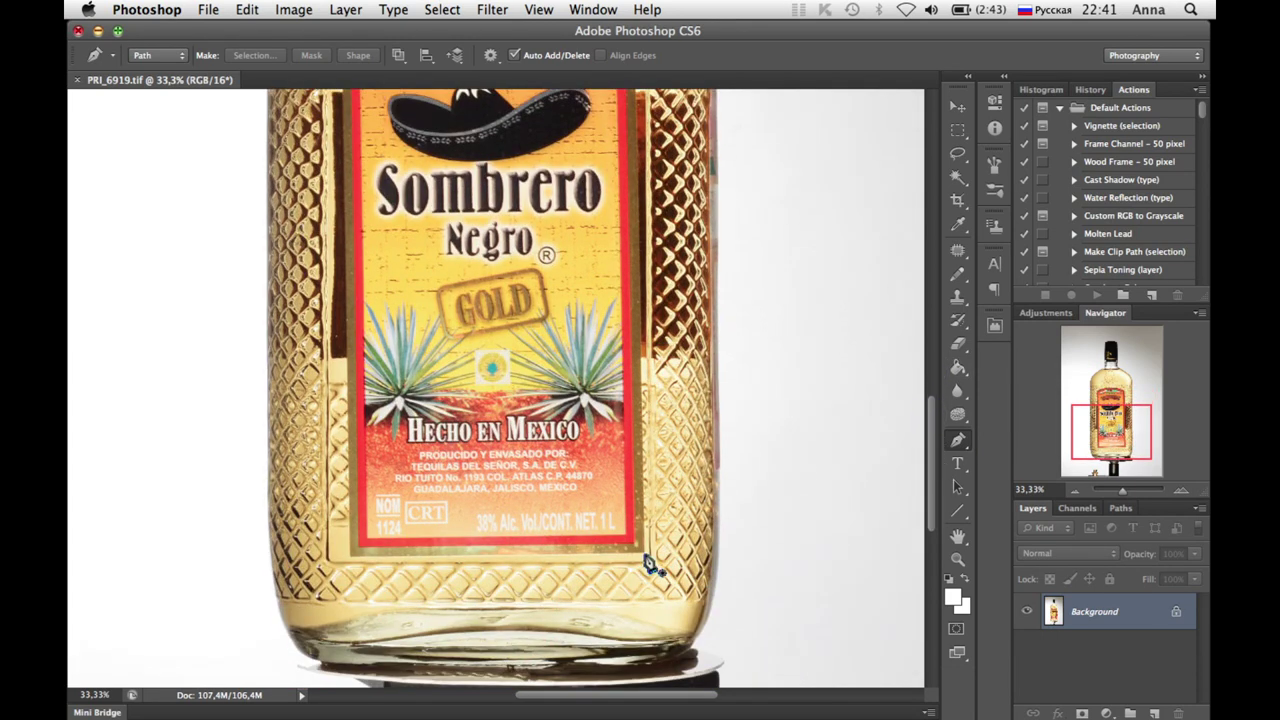
left_click(646, 550)
- Add anchor points so the path's upper-left edge follows the label's arched curve
scroll(863, 332, "up", 5)
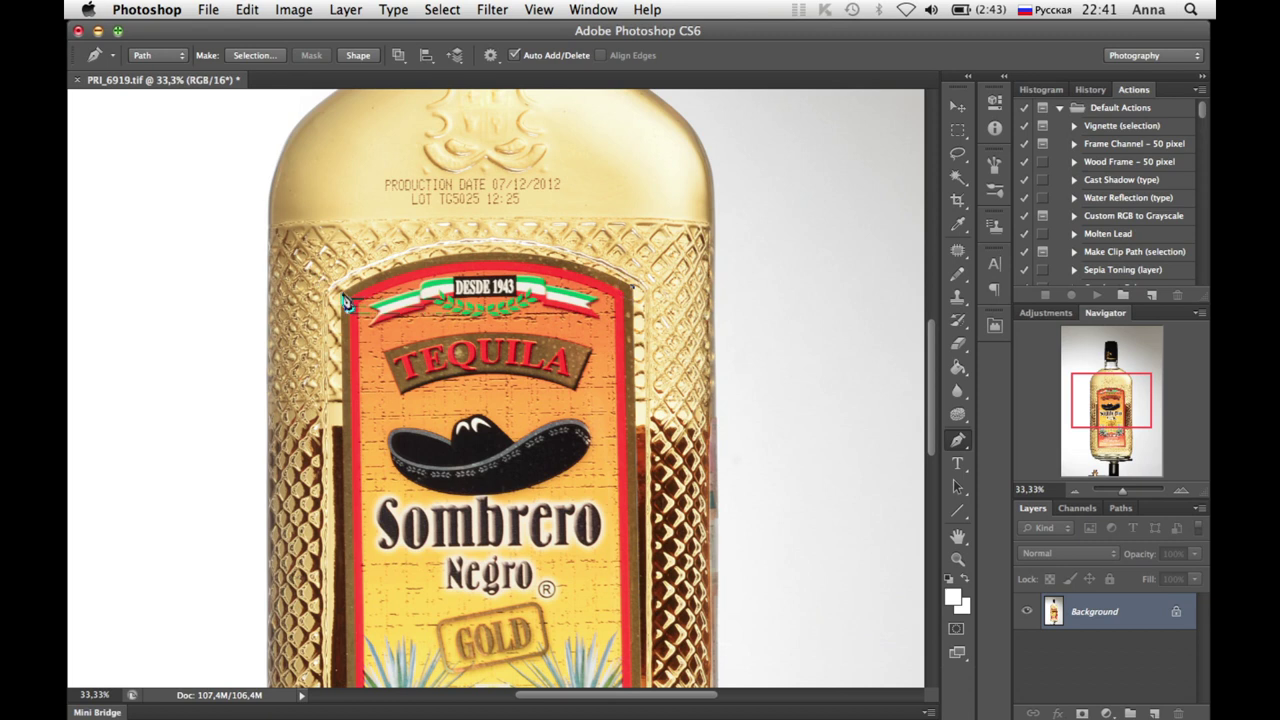
scroll(333, 410, "down", 10)
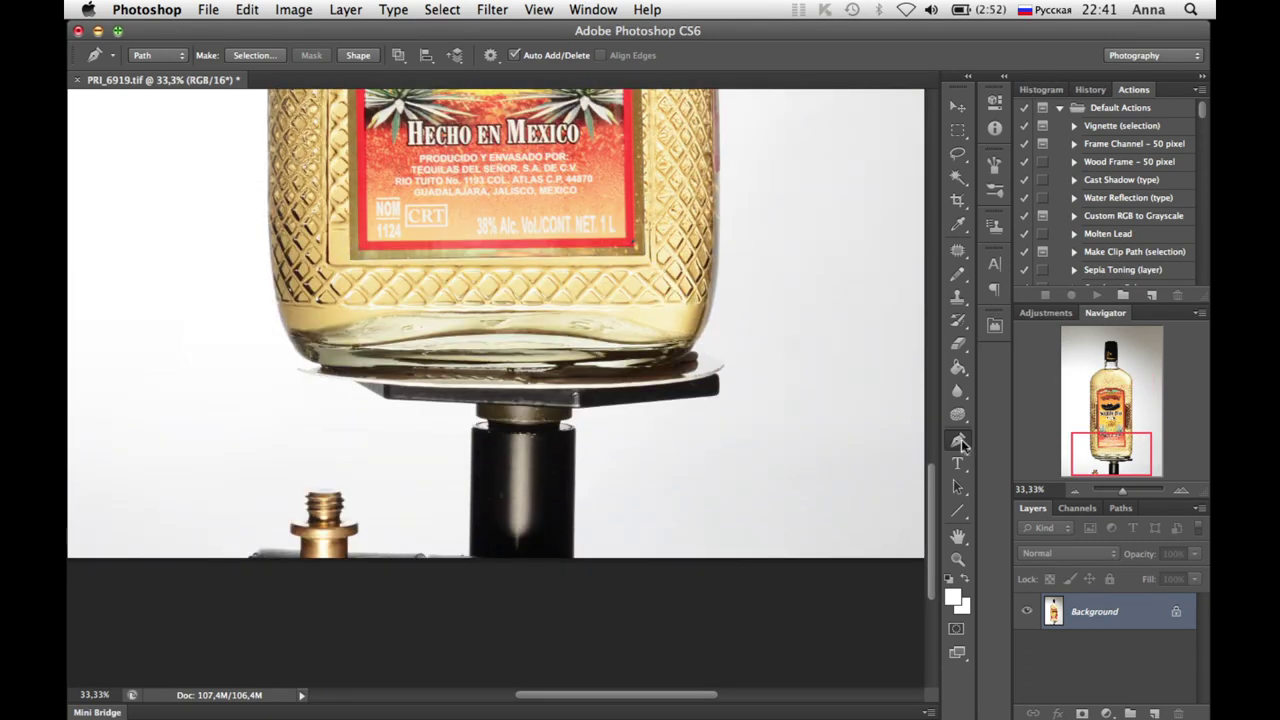
left_click_drag(960, 443, 1035, 469)
scroll(763, 320, "up", 15)
scroll(761, 340, "down", 5)
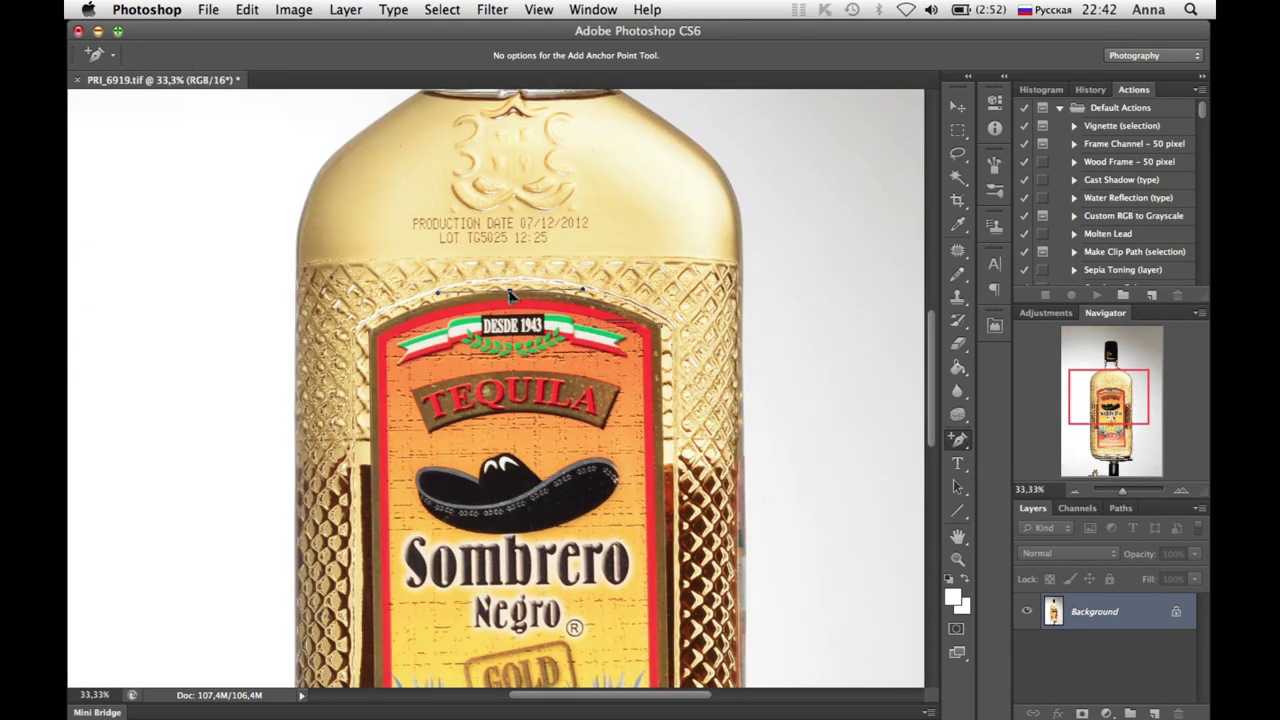
left_click_drag(511, 299, 512, 291)
left_click(1182, 494)
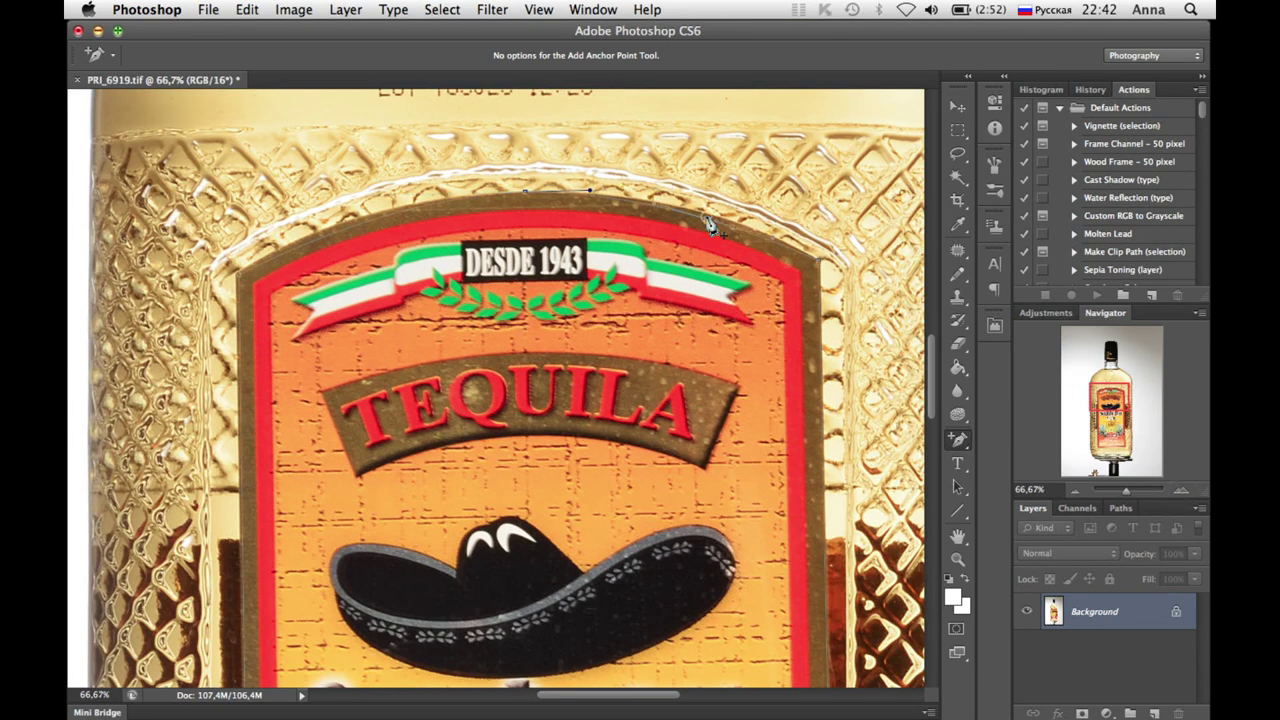
left_click_drag(344, 240, 341, 235)
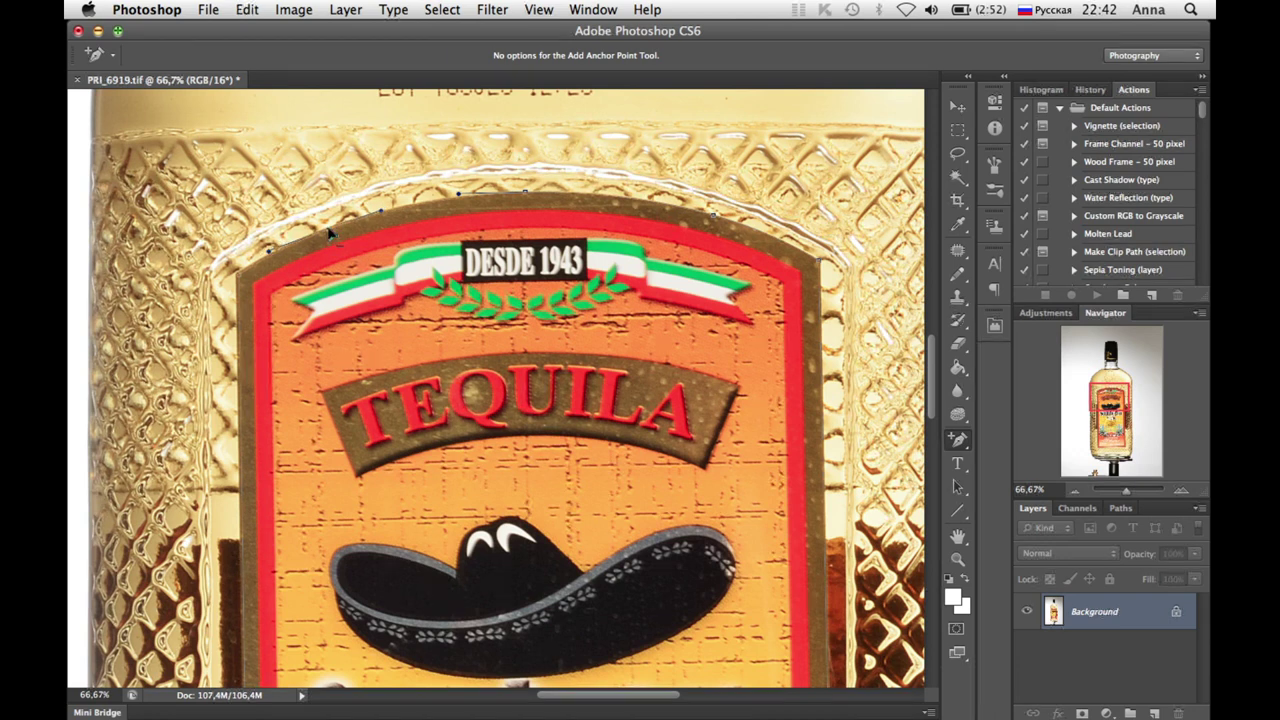
left_click_drag(238, 285, 233, 278)
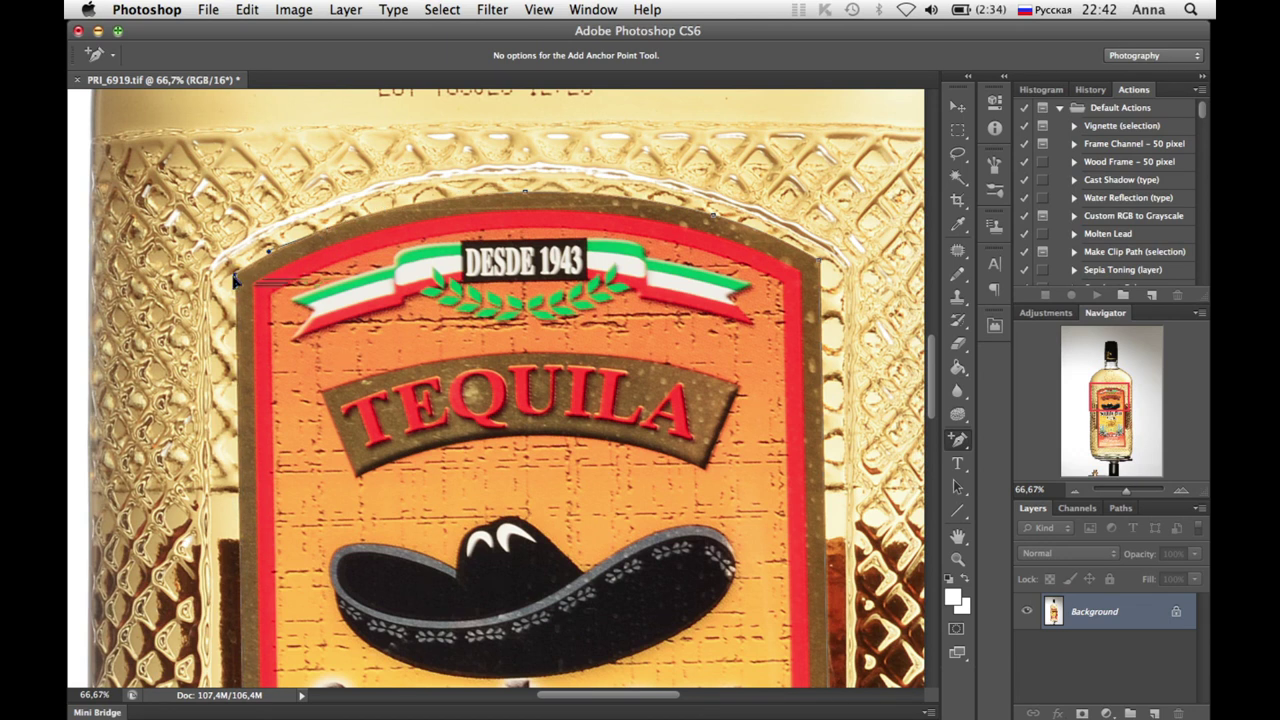
scroll(420, 360, "down", 10)
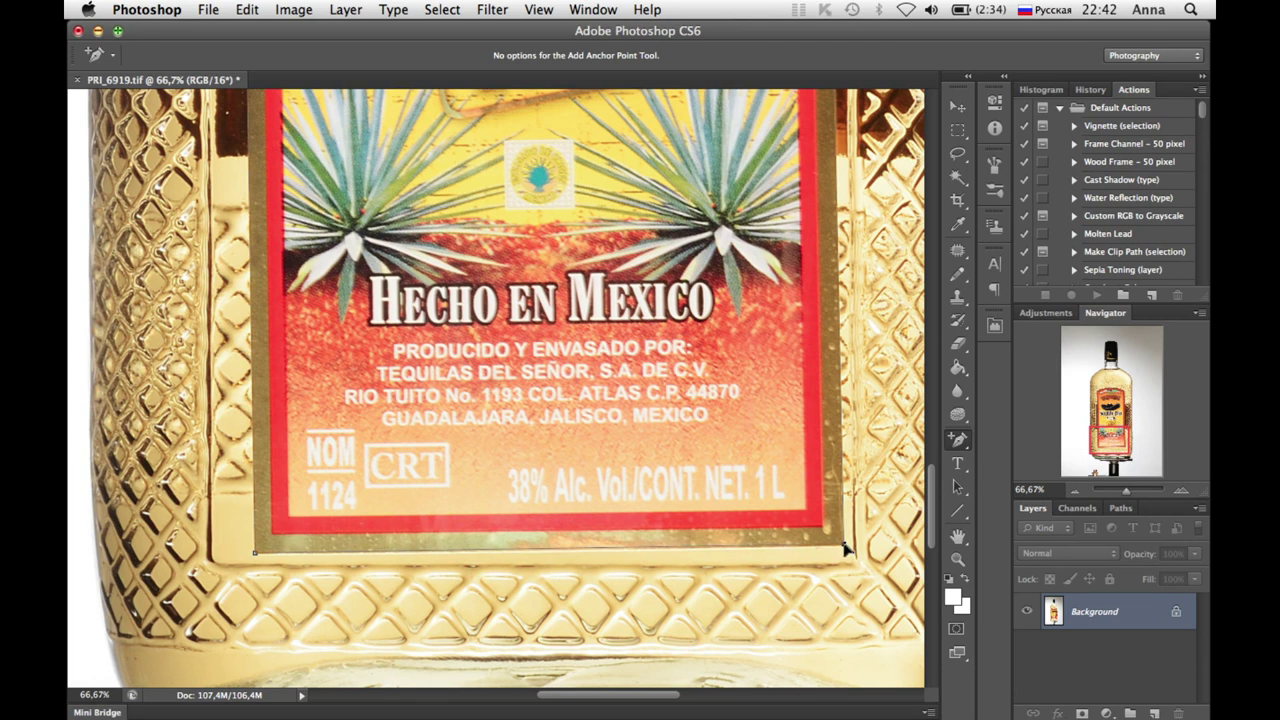
right_click(587, 276)
- Turn the label path into a selection with 0 feather, copy it to Layer 1, and hide Layer 1
left_click(640, 357)
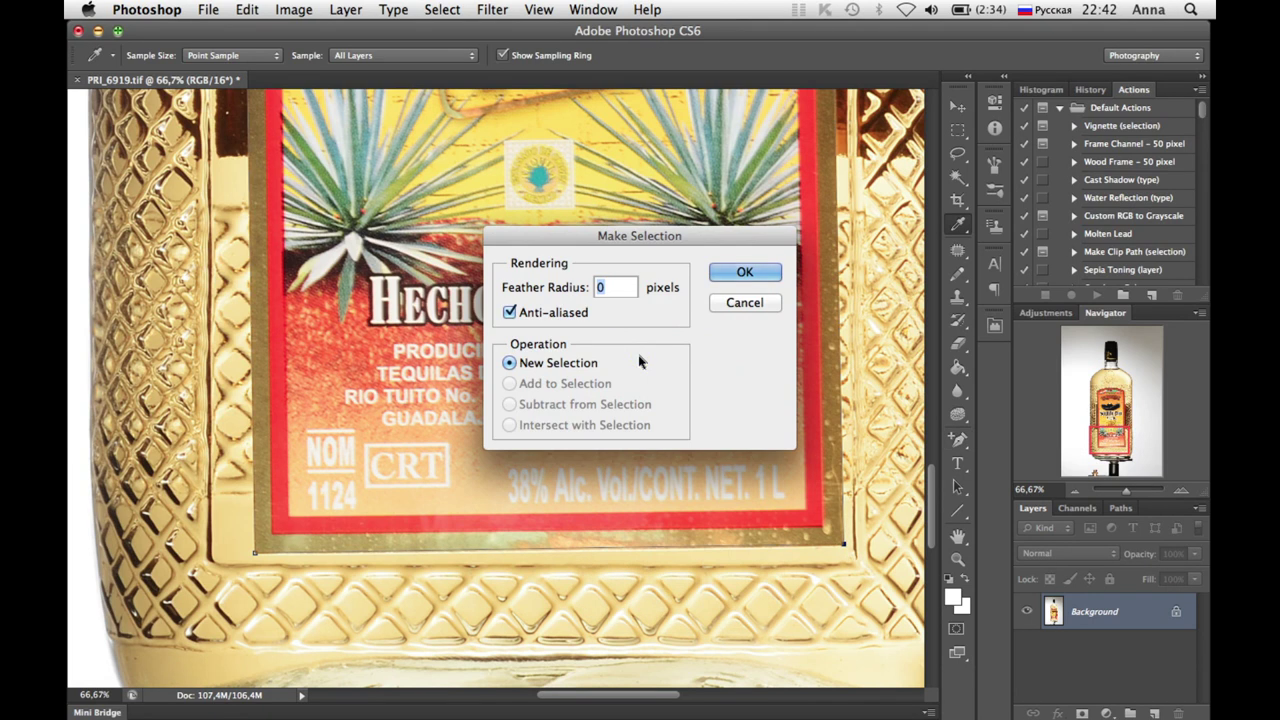
key("Return")
left_click(1068, 490)
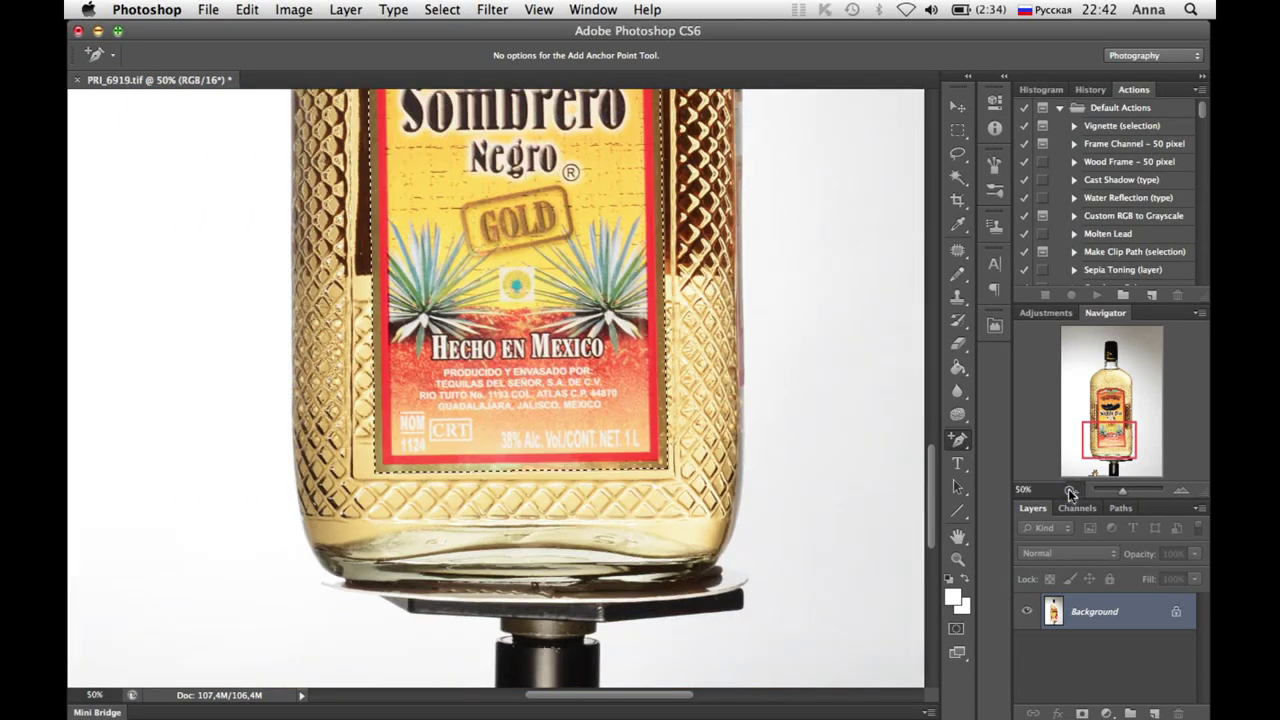
left_click(1068, 490)
scroll(757, 428, "up", 3)
key("ctrl+j")
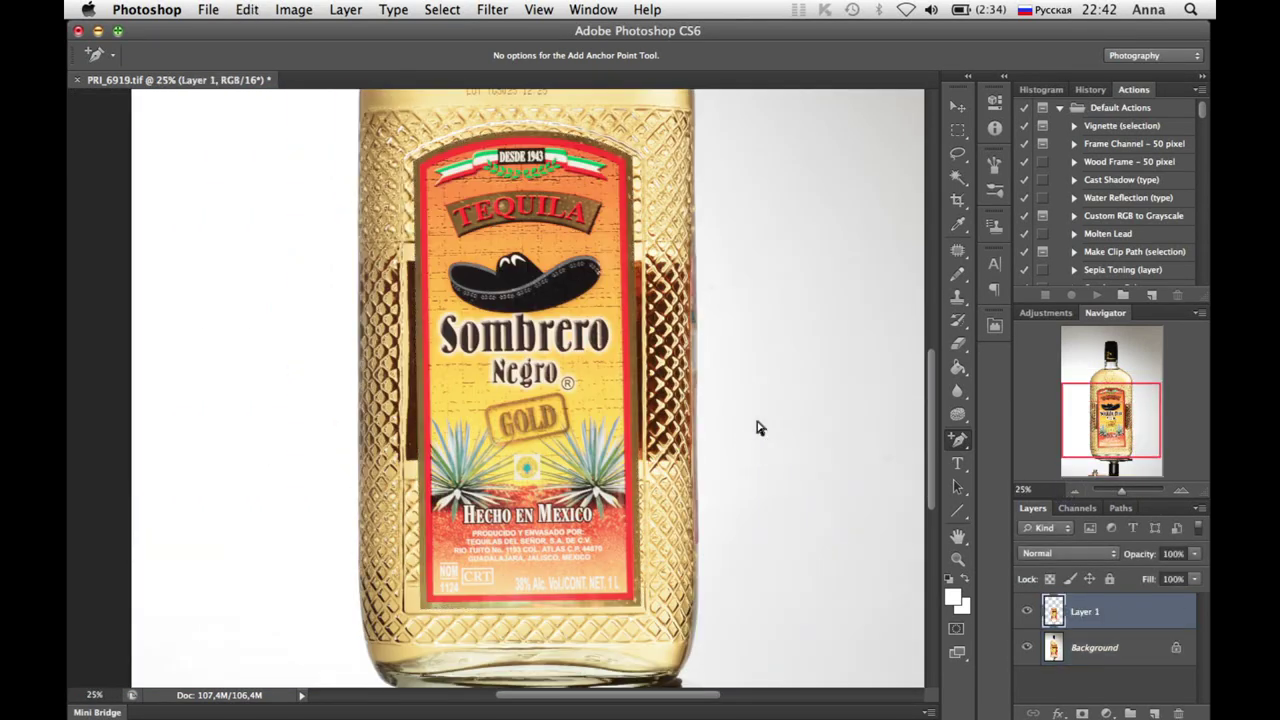
left_click(1100, 650)
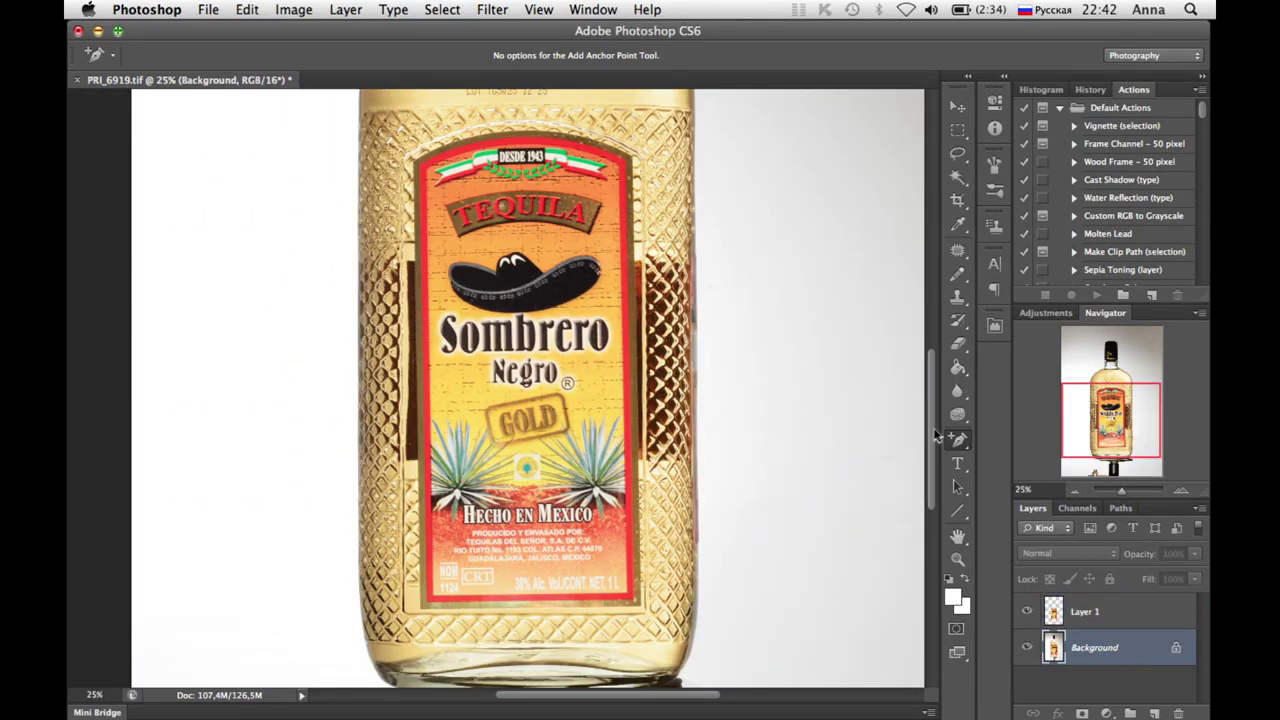
left_click(1026, 613)
- Patch the bottle's left glass edge beside the label with lighter nearby texture
scroll(828, 332, "up", 3)
scroll(828, 332, "up", 2)
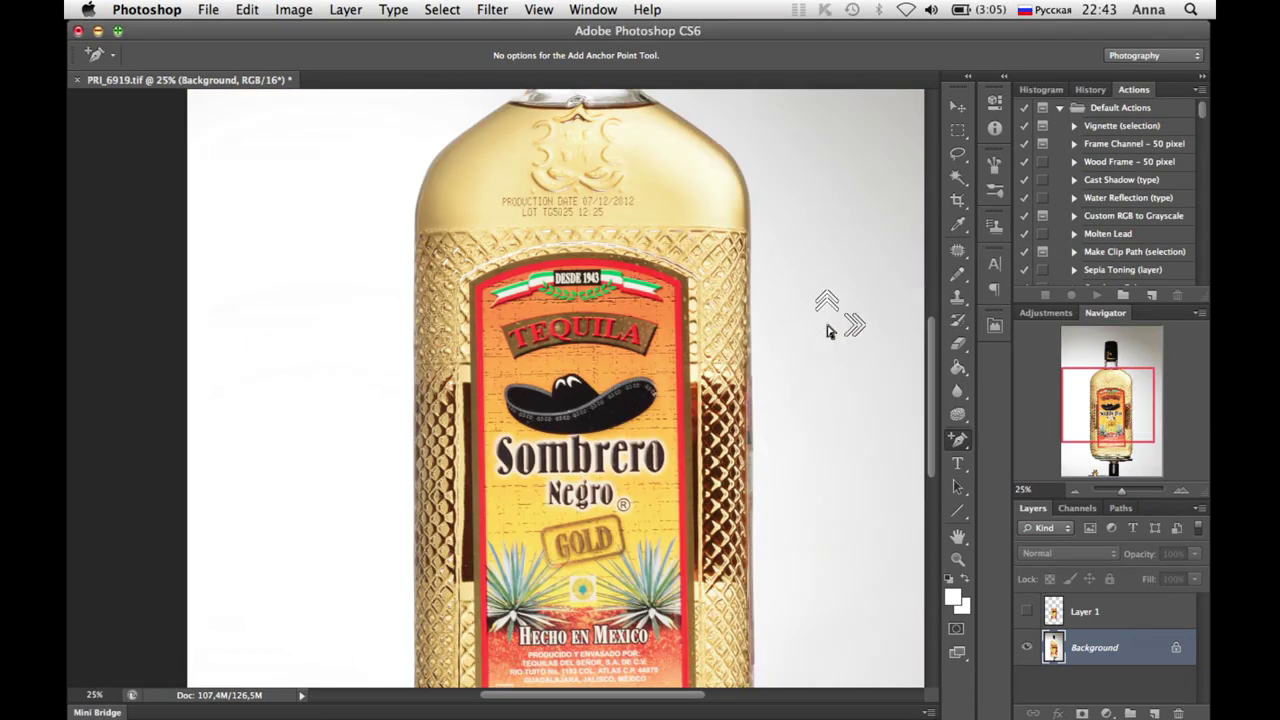
left_click(1178, 491)
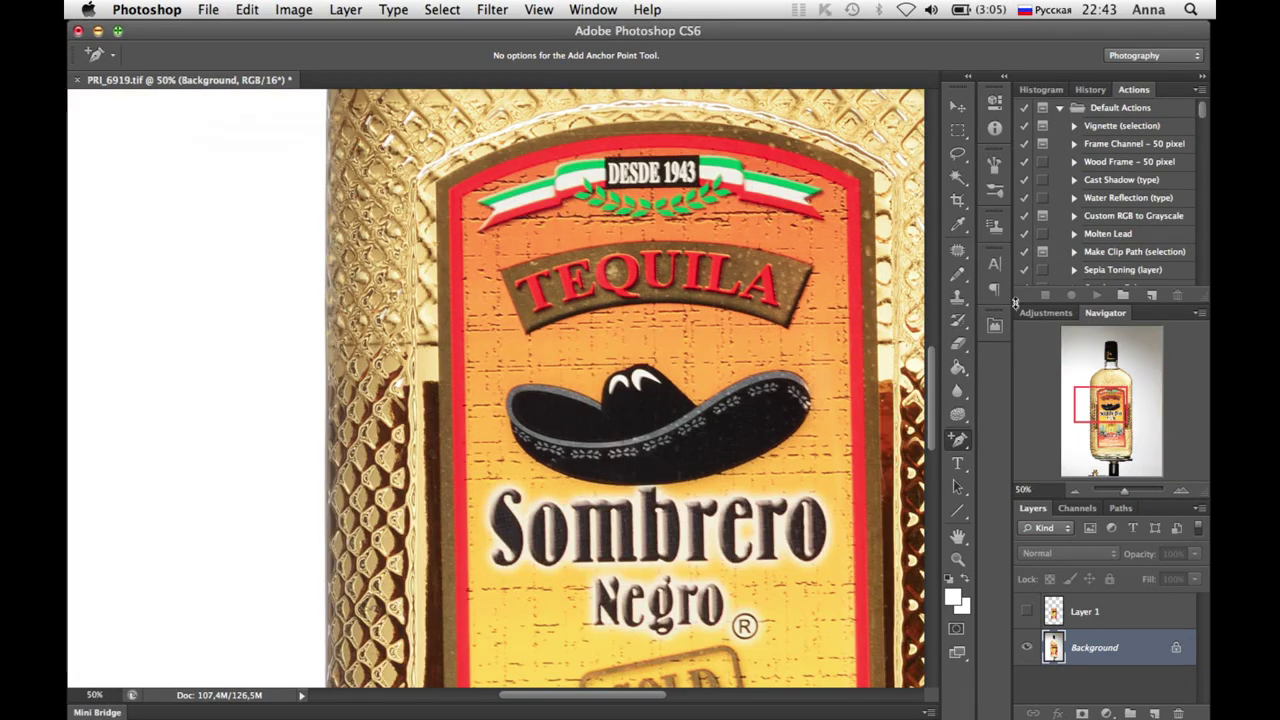
left_click(959, 253)
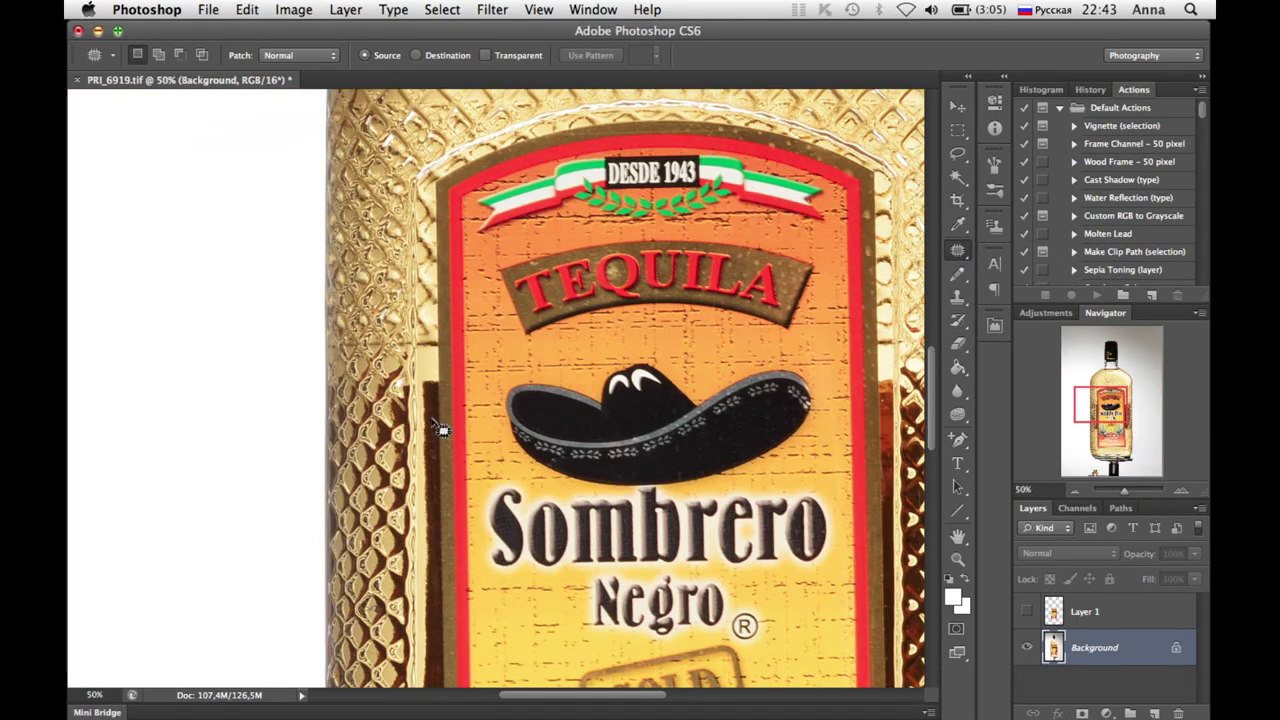
left_click_drag(342, 572, 344, 575)
mouse_move(418, 366)
left_mouse_down()
mouse_move(375, 672)
mouse_move(412, 650)
left_mouse_up()
left_click_drag(417, 466, 407, 288)
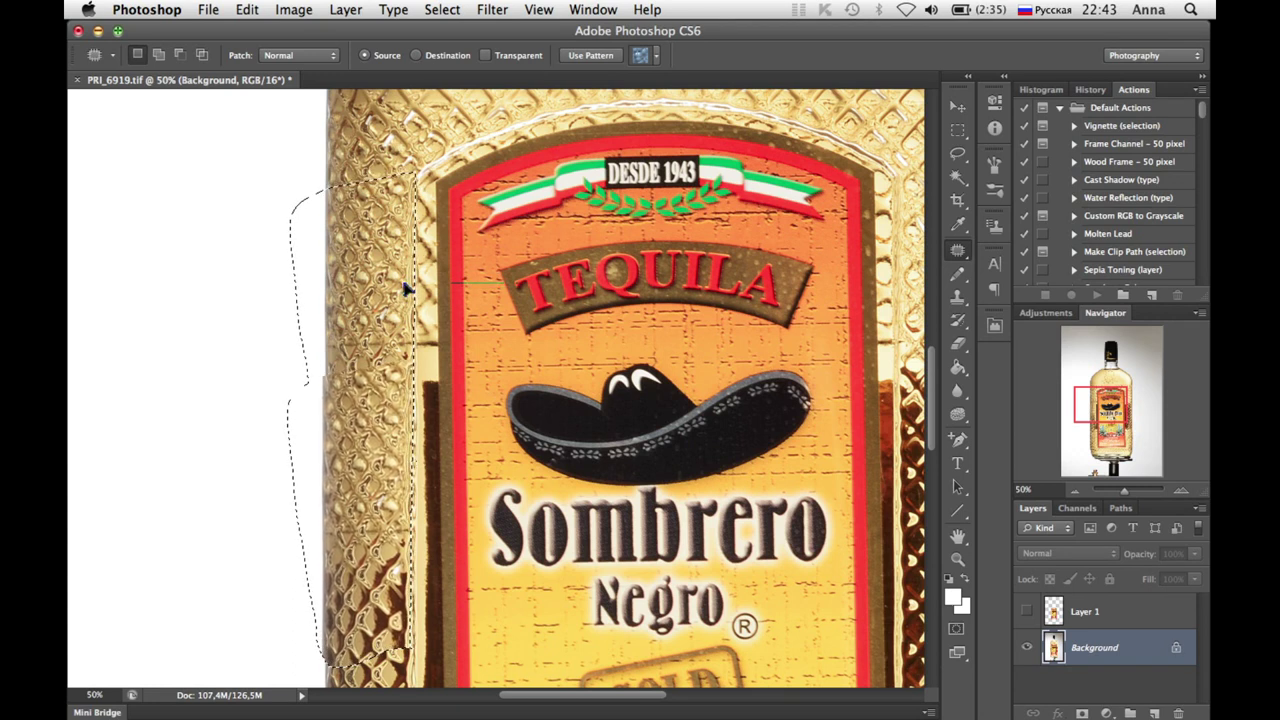
left_click_drag(407, 288, 407, 309)
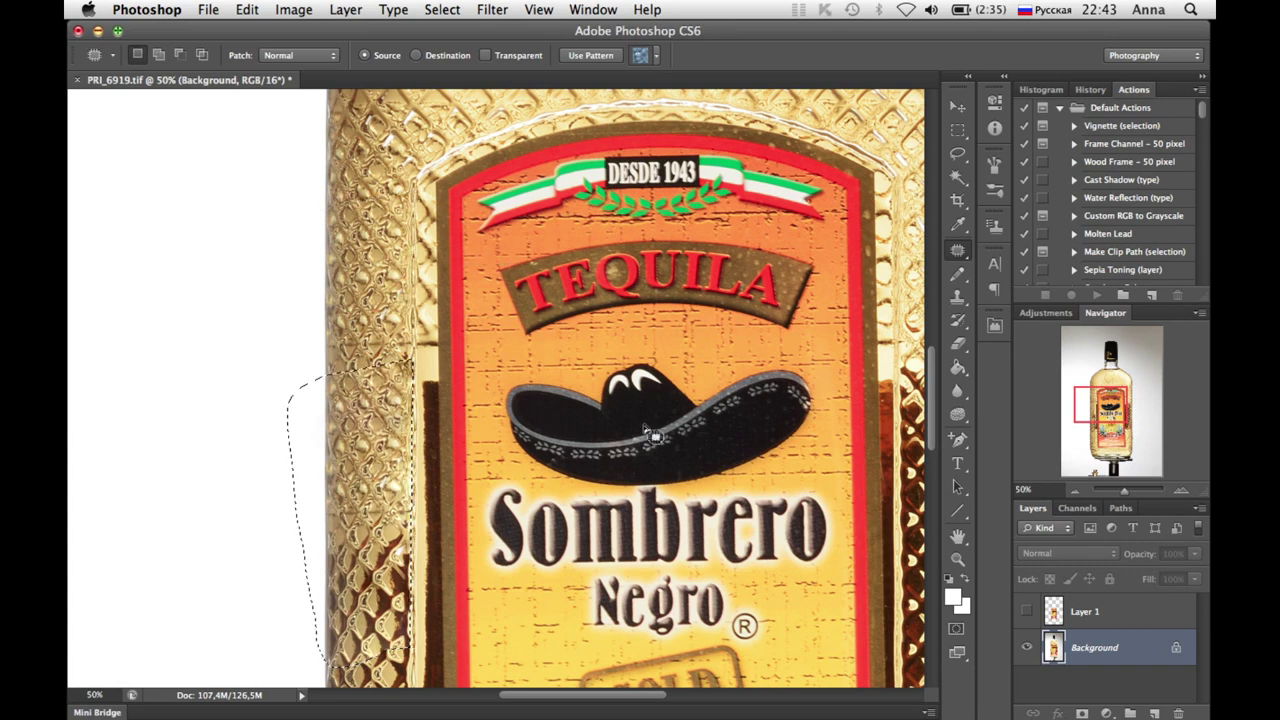
scroll(600, 412, "down", 5)
scroll(600, 412, "up", 3)
left_click_drag(414, 508, 404, 237)
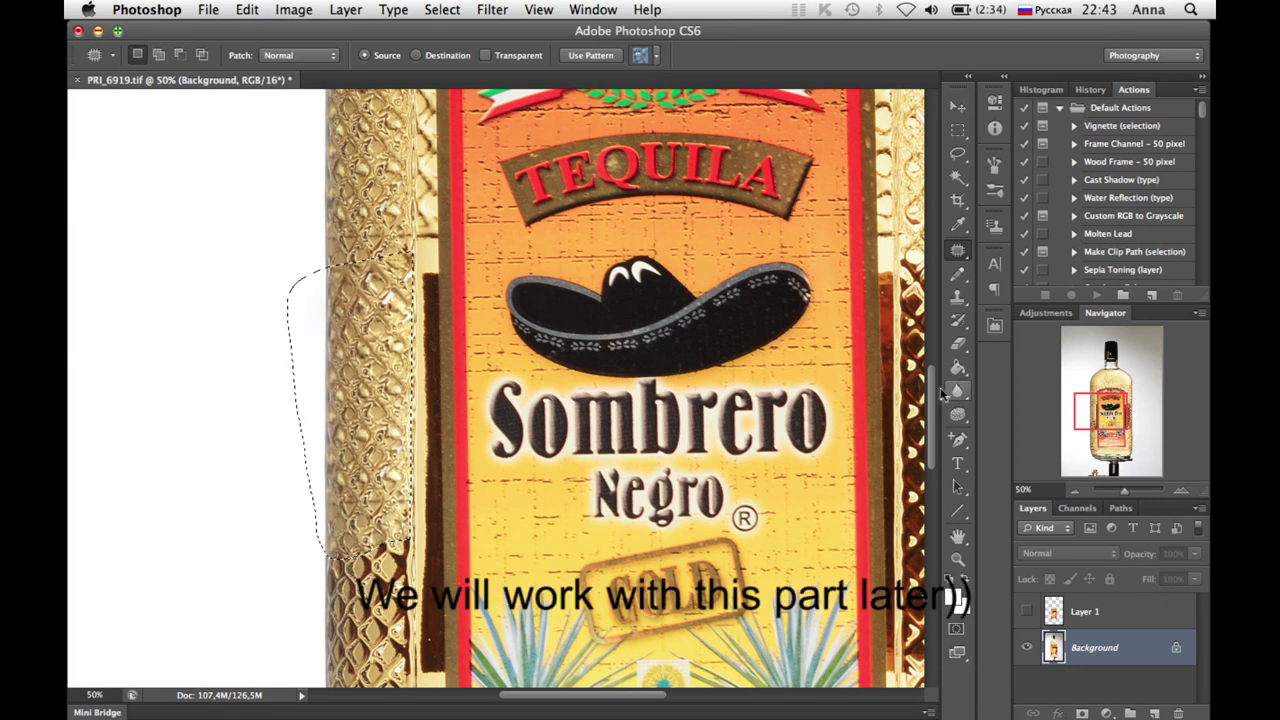
key("super+minus")
scroll(440, 310, "down", 3)
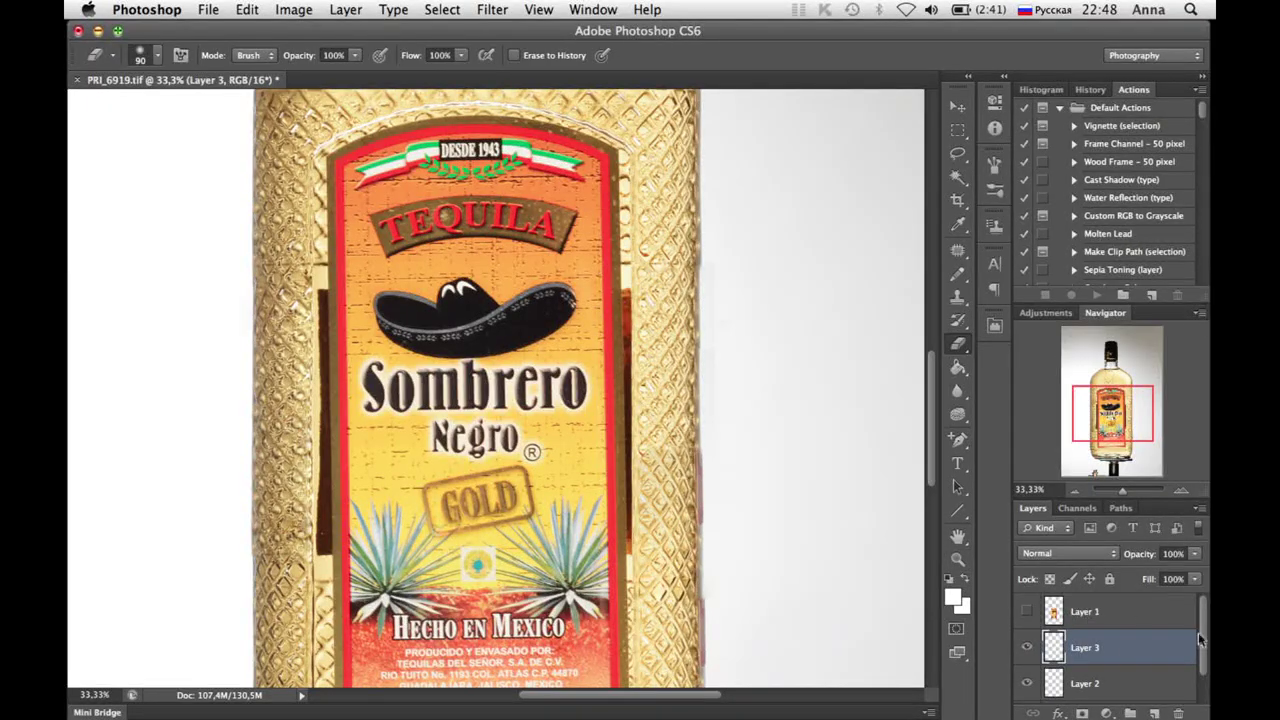
- Merge the visible layers into Background and patch out the PRODUCTION DATE / LOT stamp
scroll(1200, 640, "down", 1)
right_click(1105, 646)
left_click(950, 541)
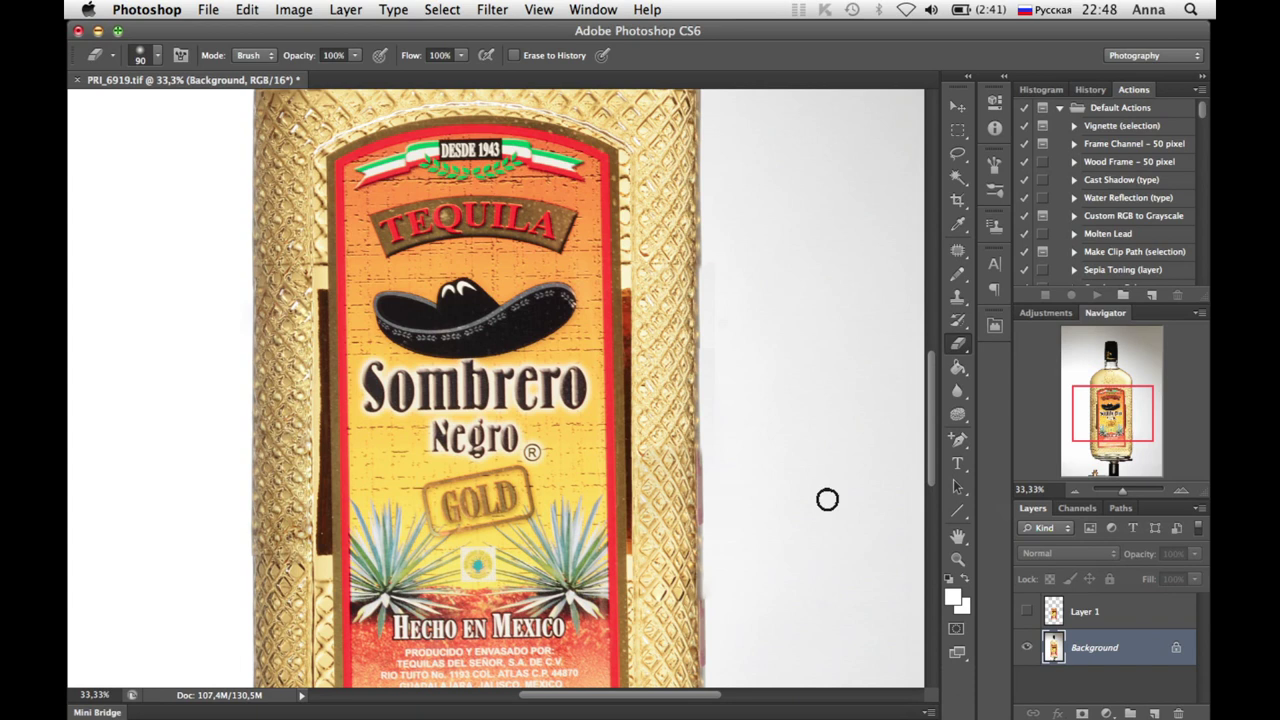
left_click_drag(931, 400, 931, 336)
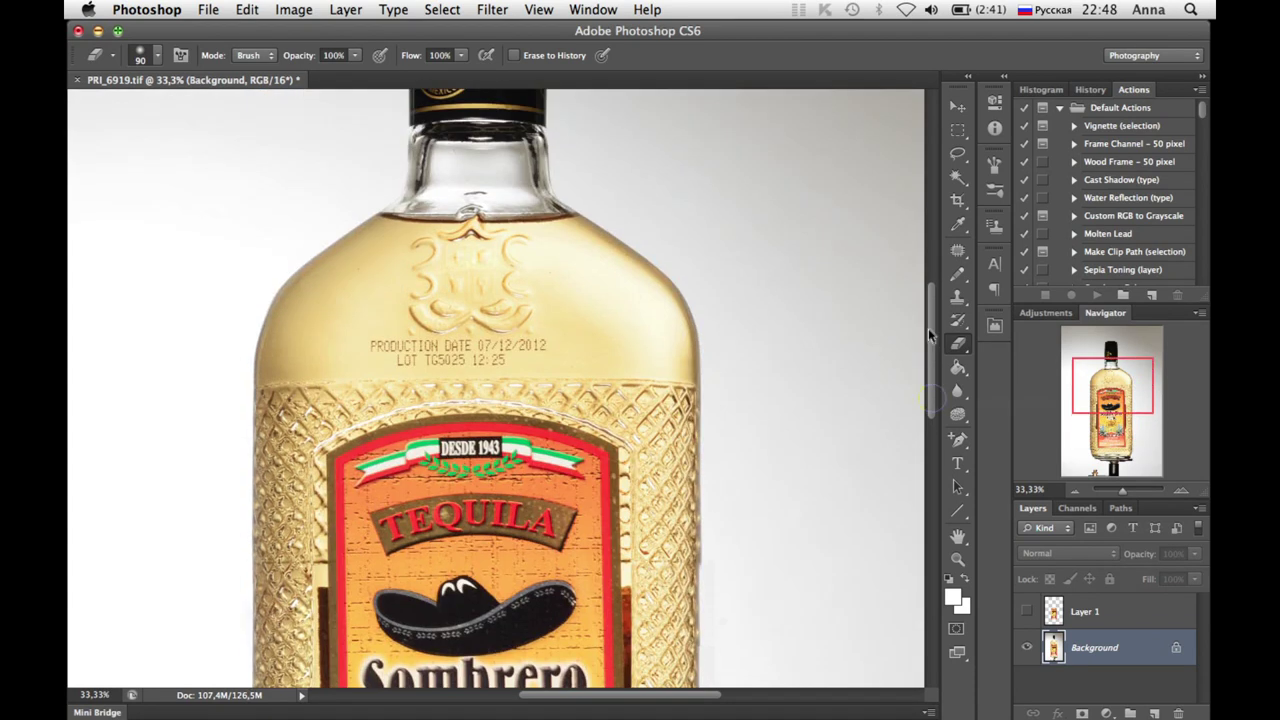
key("j")
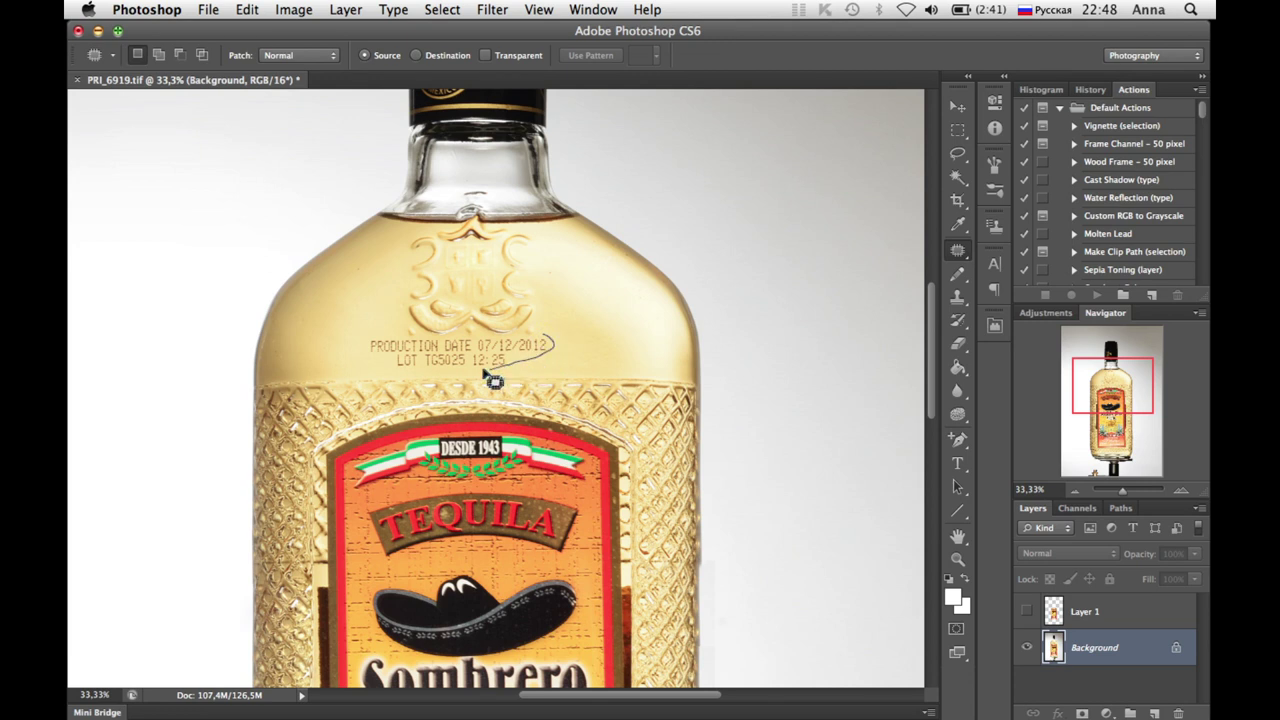
mouse_move(484, 345)
left_mouse_down()
mouse_move(602, 347)
mouse_move(616, 283)
left_mouse_up()
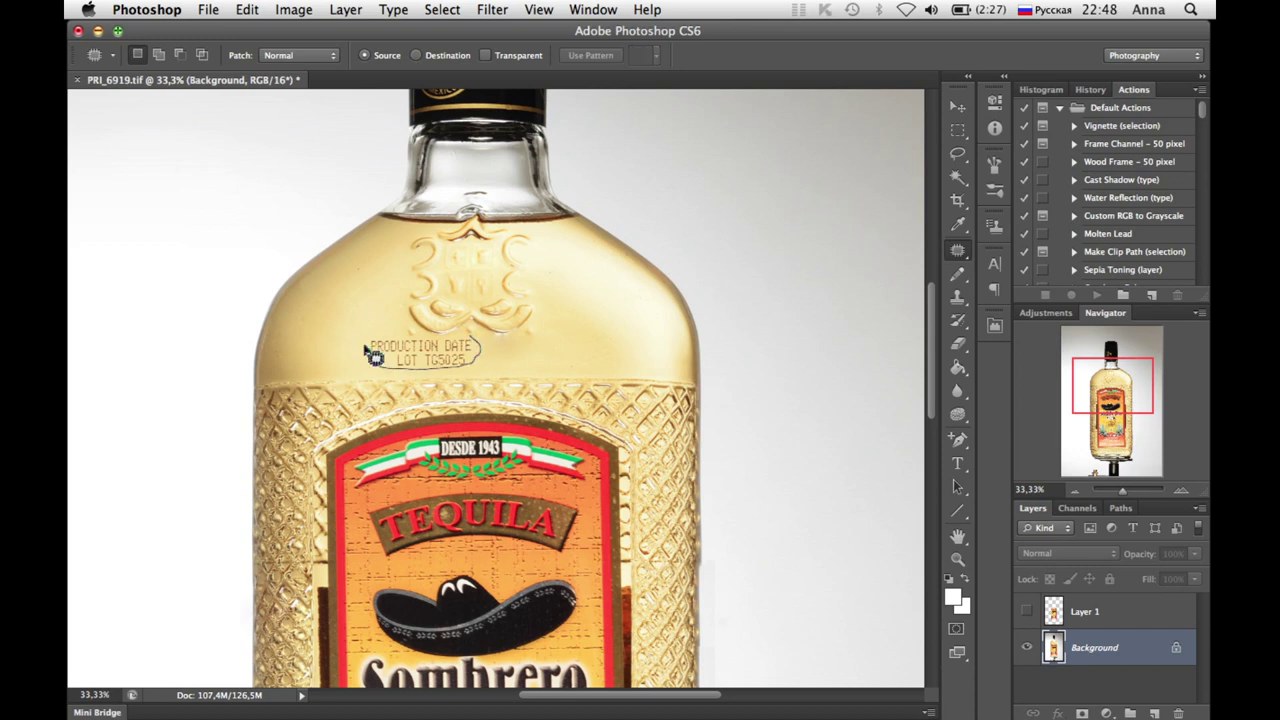
left_click_drag(414, 360, 345, 308)
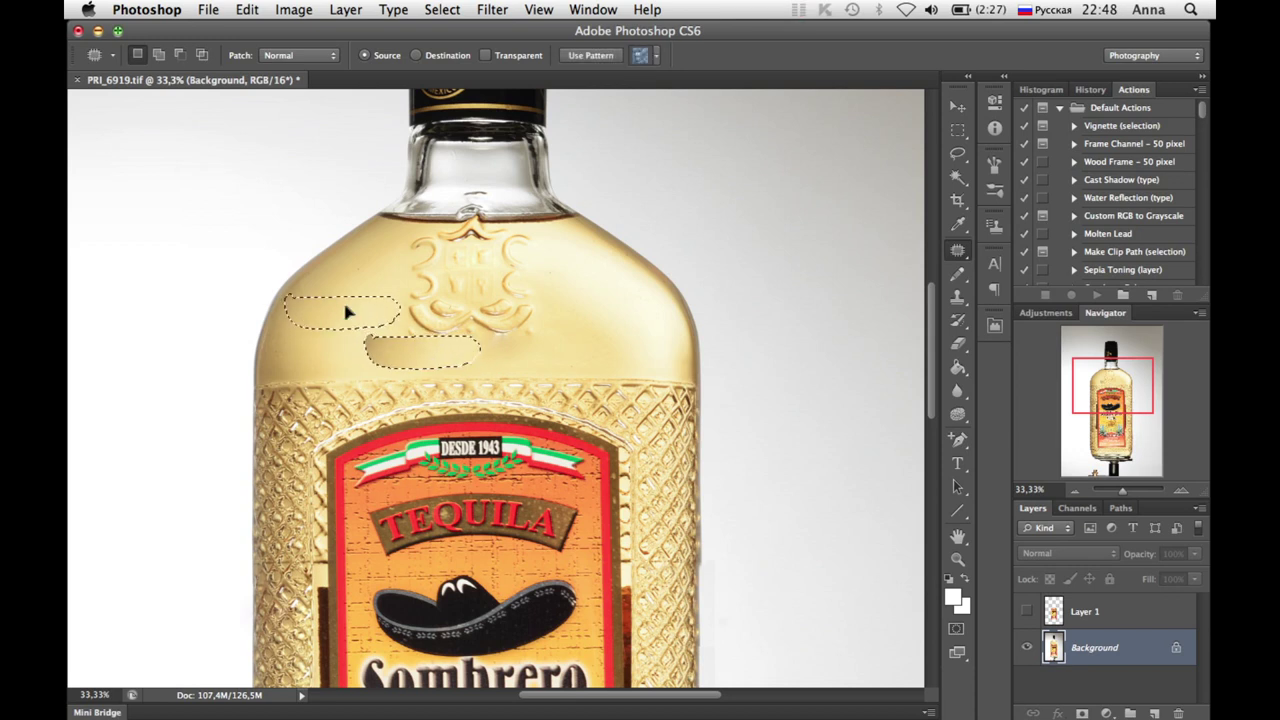
left_click(778, 281)
- Copy a thin strip beside the label, shift it about 8.53 cm right, and merge it into Background
mouse_move(934, 314)
left_mouse_down()
mouse_move(930, 270)
mouse_move(930, 420)
left_mouse_up()
key("m")
left_click_drag(314, 427, 334, 608)
key("ctrl+j")
key("v")
left_click_drag(495, 404, 793, 414)
right_click(1067, 643)
left_click(1030, 537)
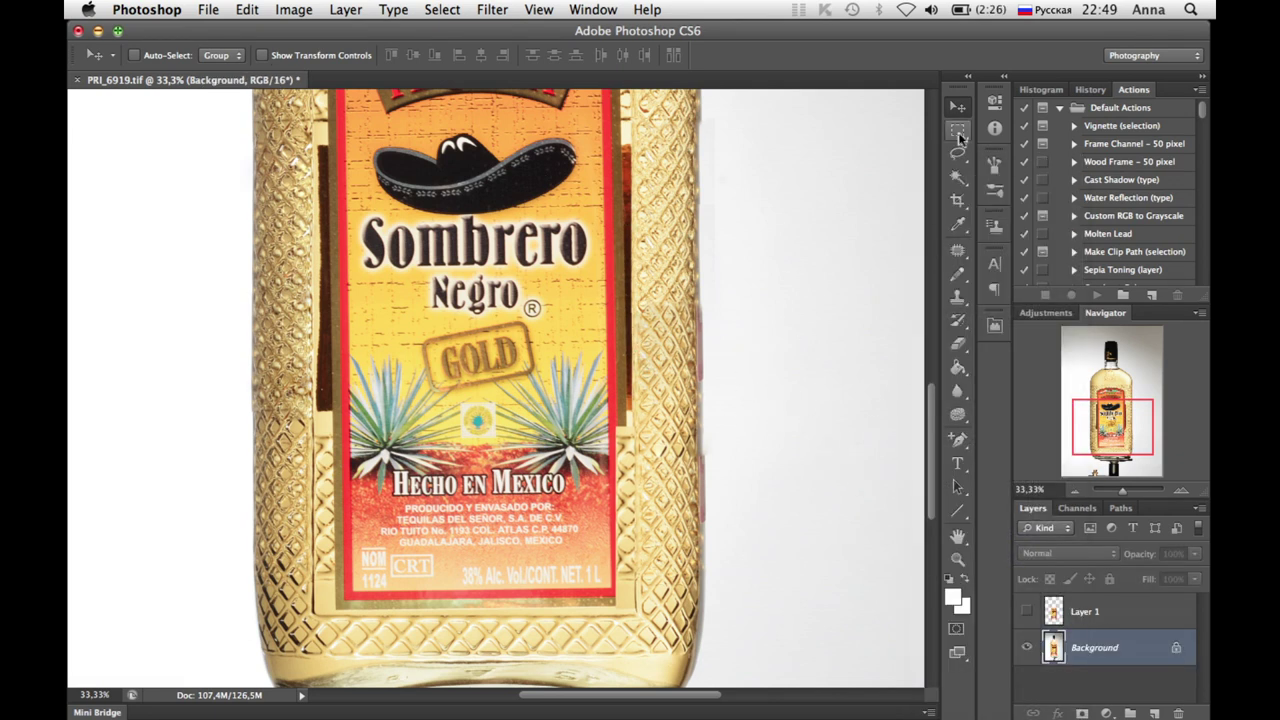
- Marquee the label panel and add a thin strip along its left edge to the selection
left_click(959, 136)
left_click_drag(617, 604, 393, 62)
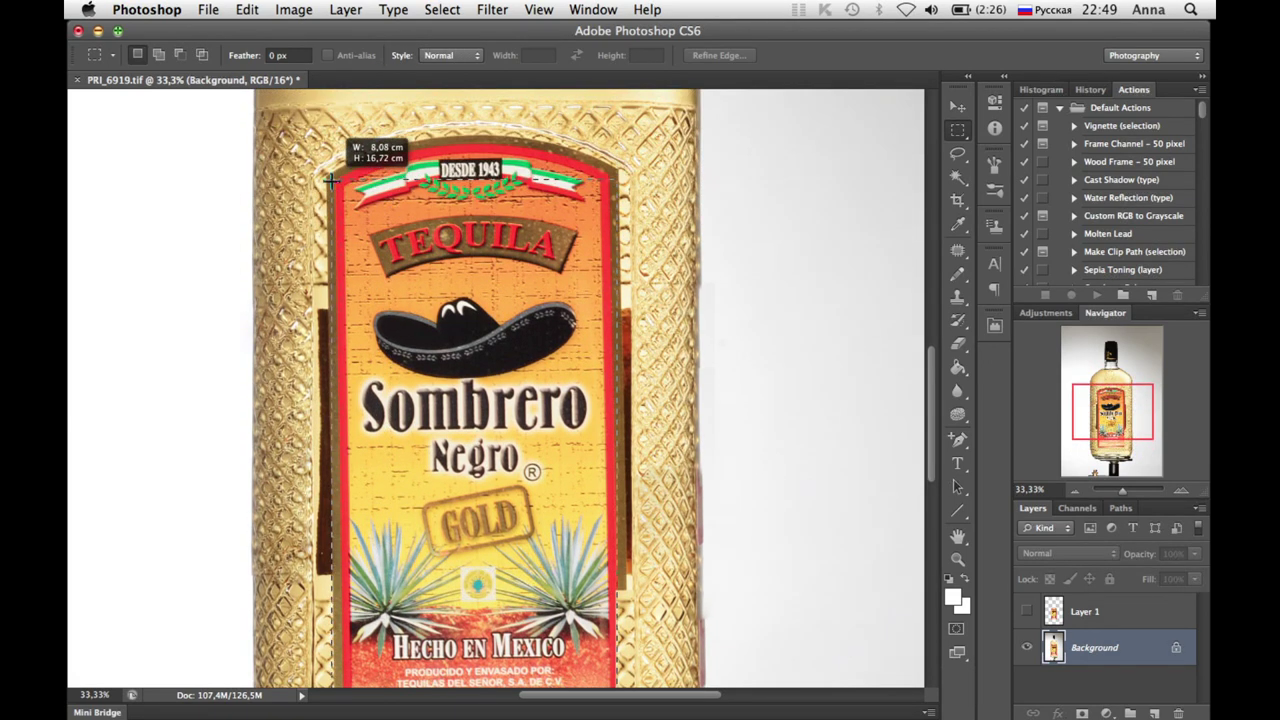
left_click_drag(393, 62, 349, 153)
scroll(935, 366, "down", 2)
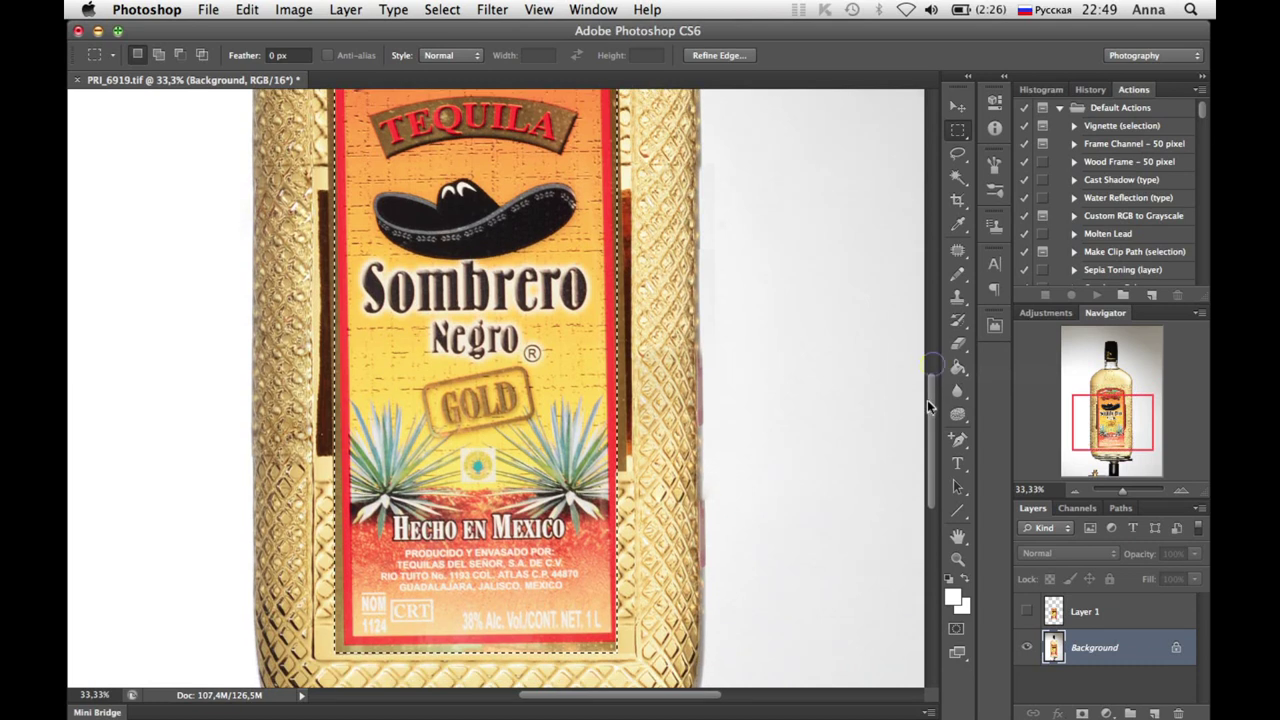
scroll(935, 366, "up", 4)
scroll(935, 366, "down", 1)
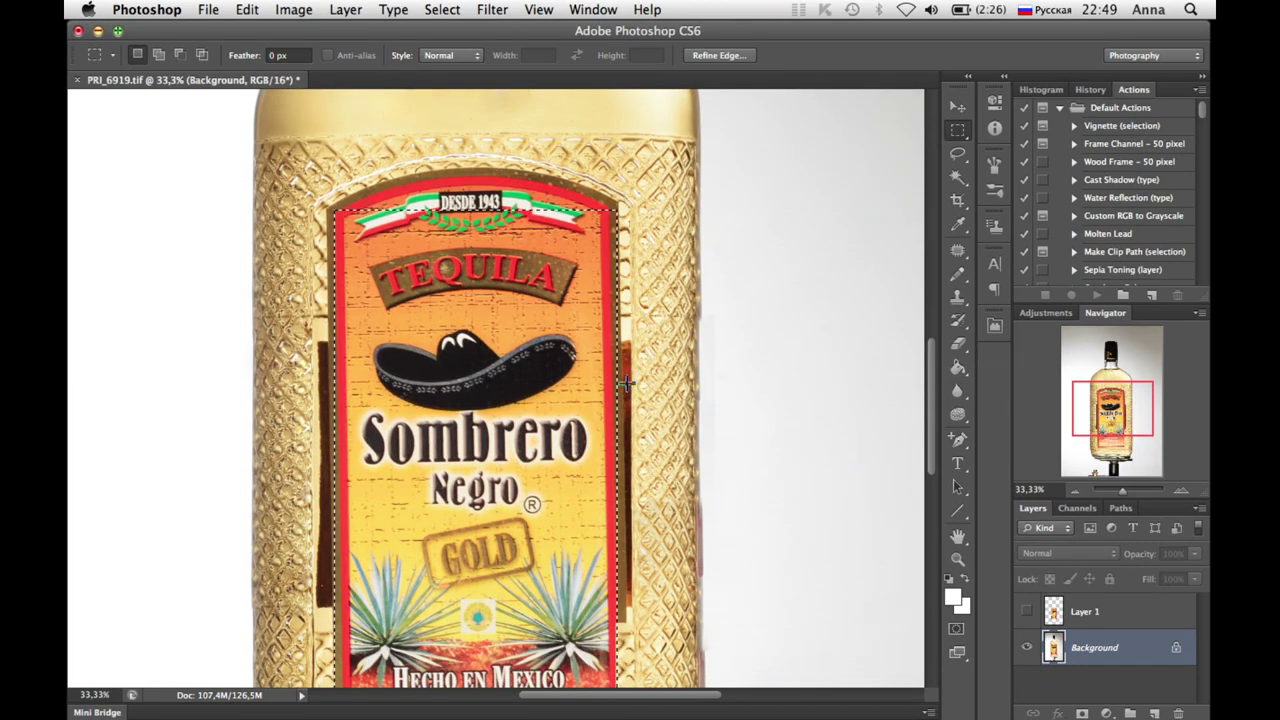
mouse_move(607, 340)
left_mouse_down()
mouse_move(636, 459)
mouse_move(634, 624)
left_mouse_up()
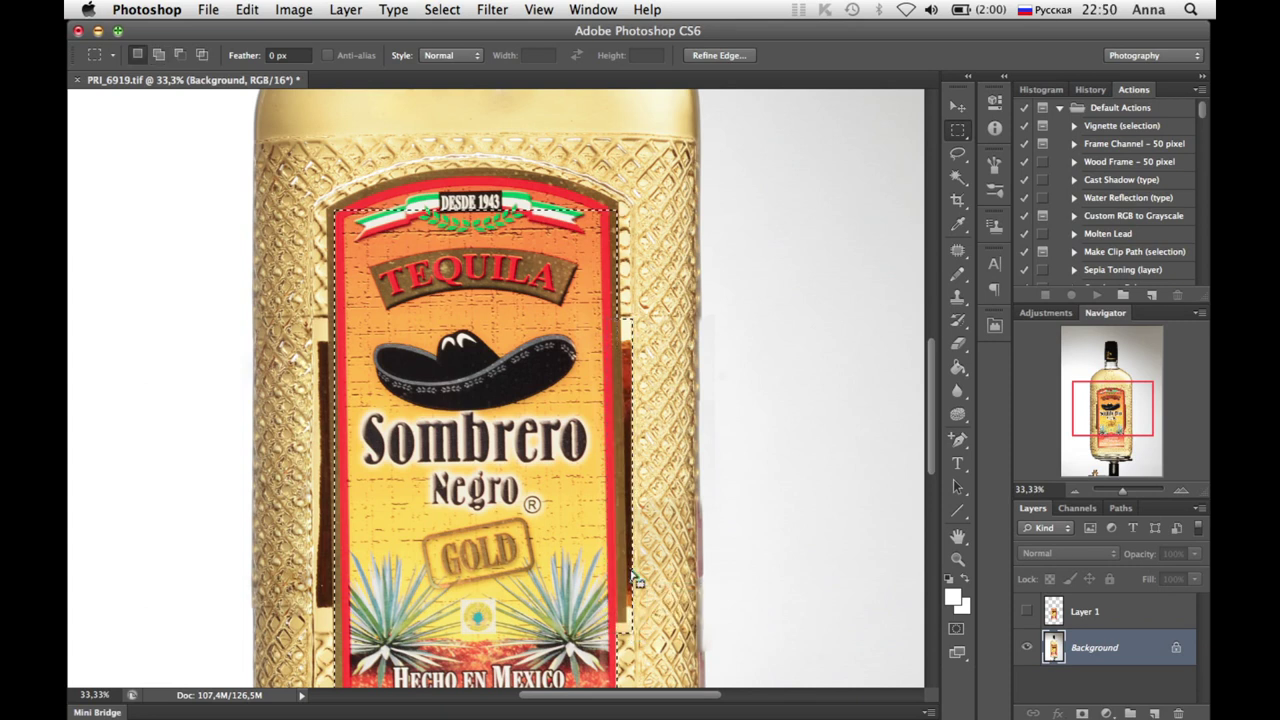
mouse_move(318, 316)
left_mouse_down()
mouse_move(335, 524)
mouse_move(318, 634)
left_mouse_up()
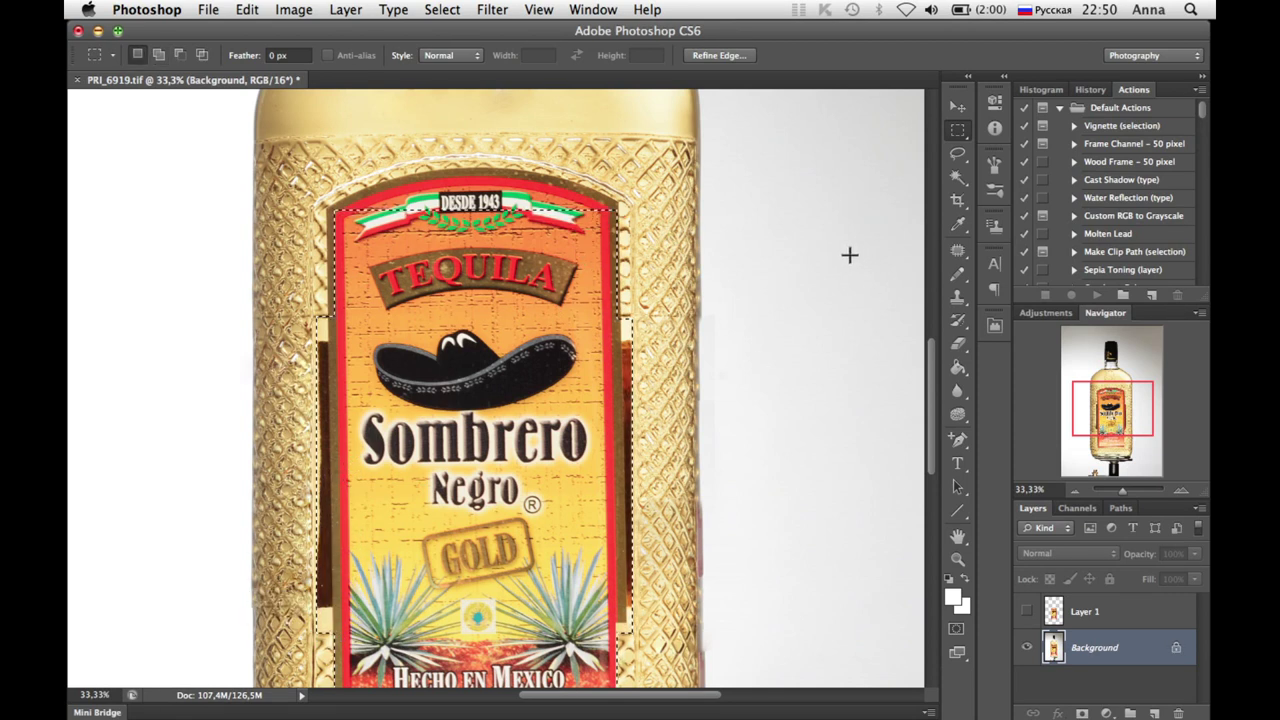
left_click_drag(957, 367, 990, 368)
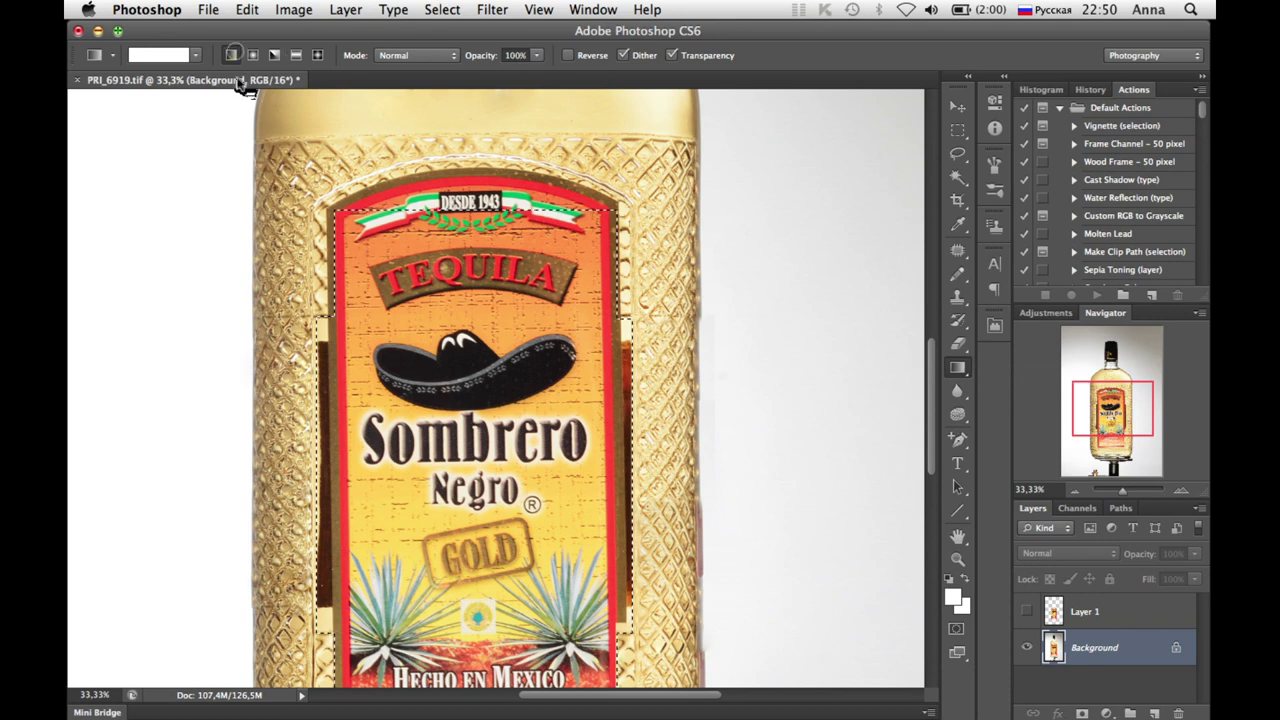
- Set the gradient's left colour stop to pale gold #f7e298 sampled from the label
left_click(183, 56)
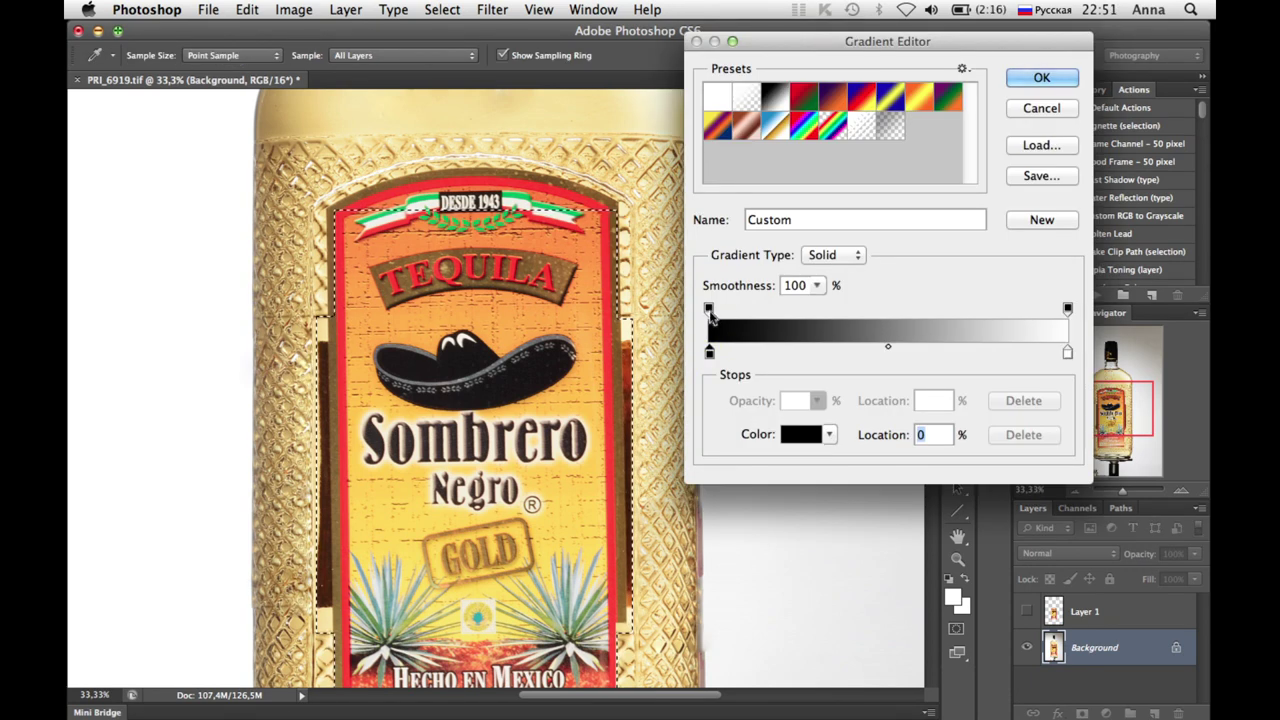
left_click(709, 310)
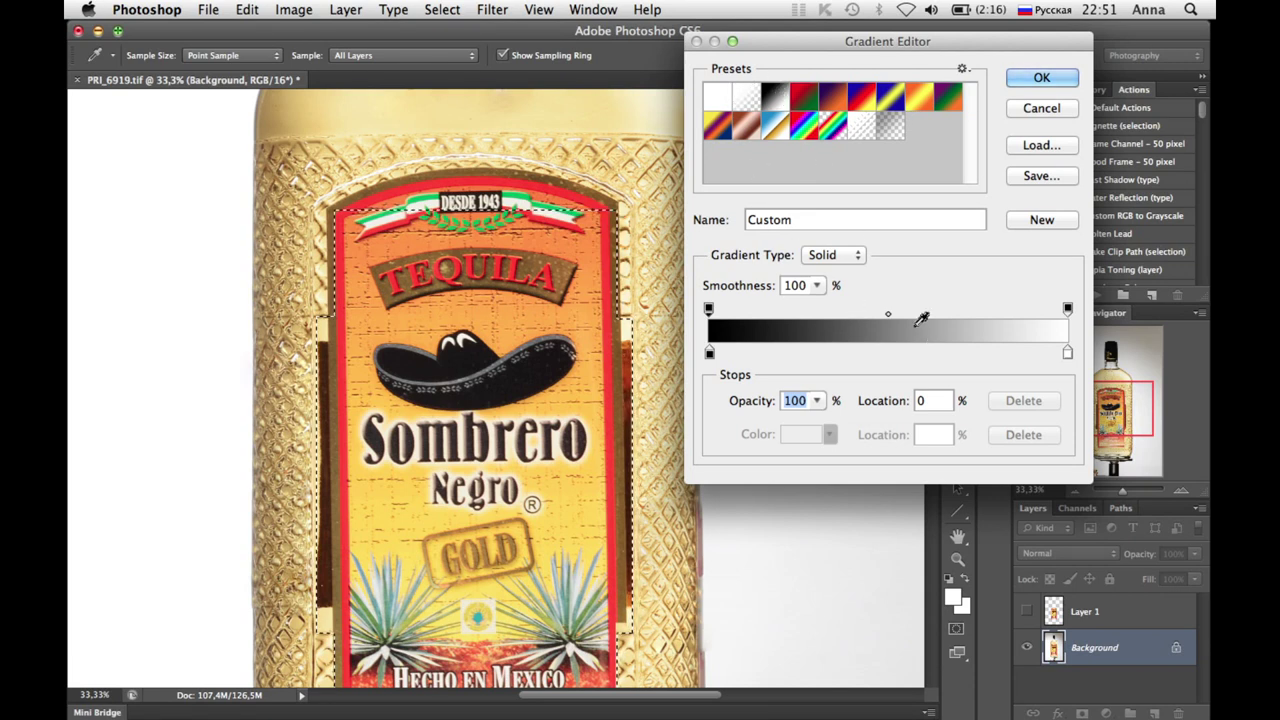
left_click(725, 100)
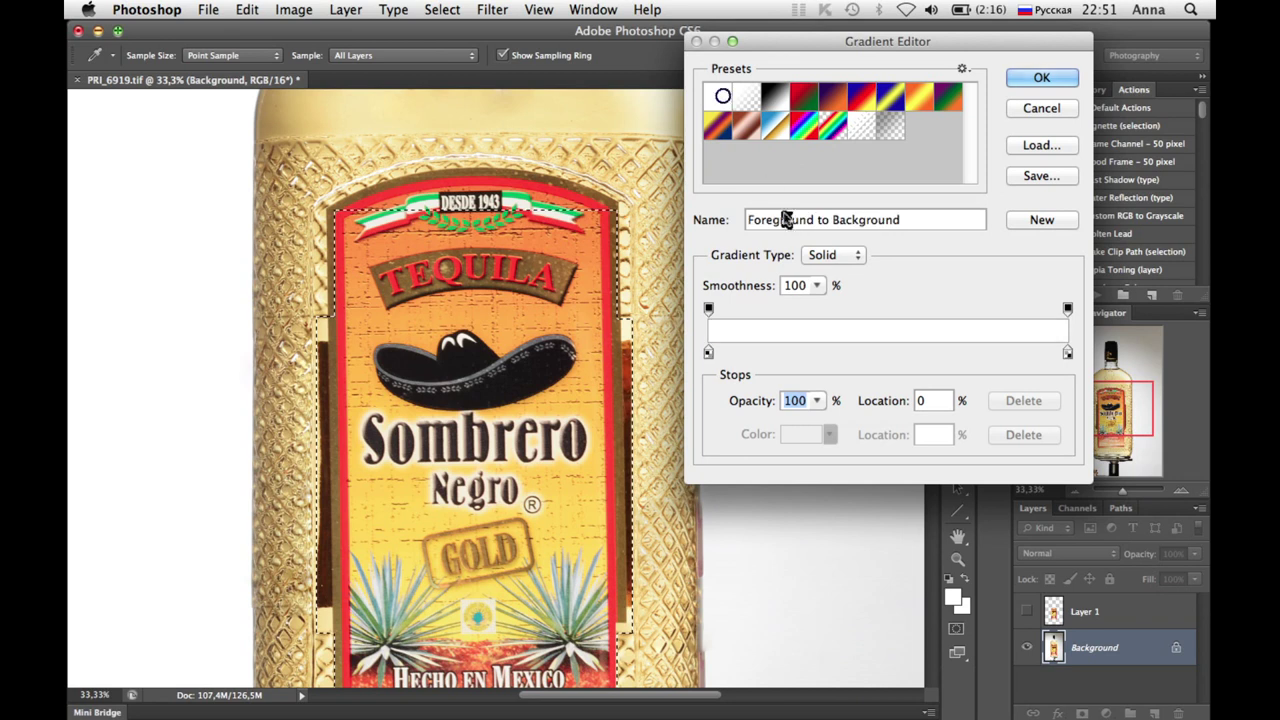
left_click(709, 355)
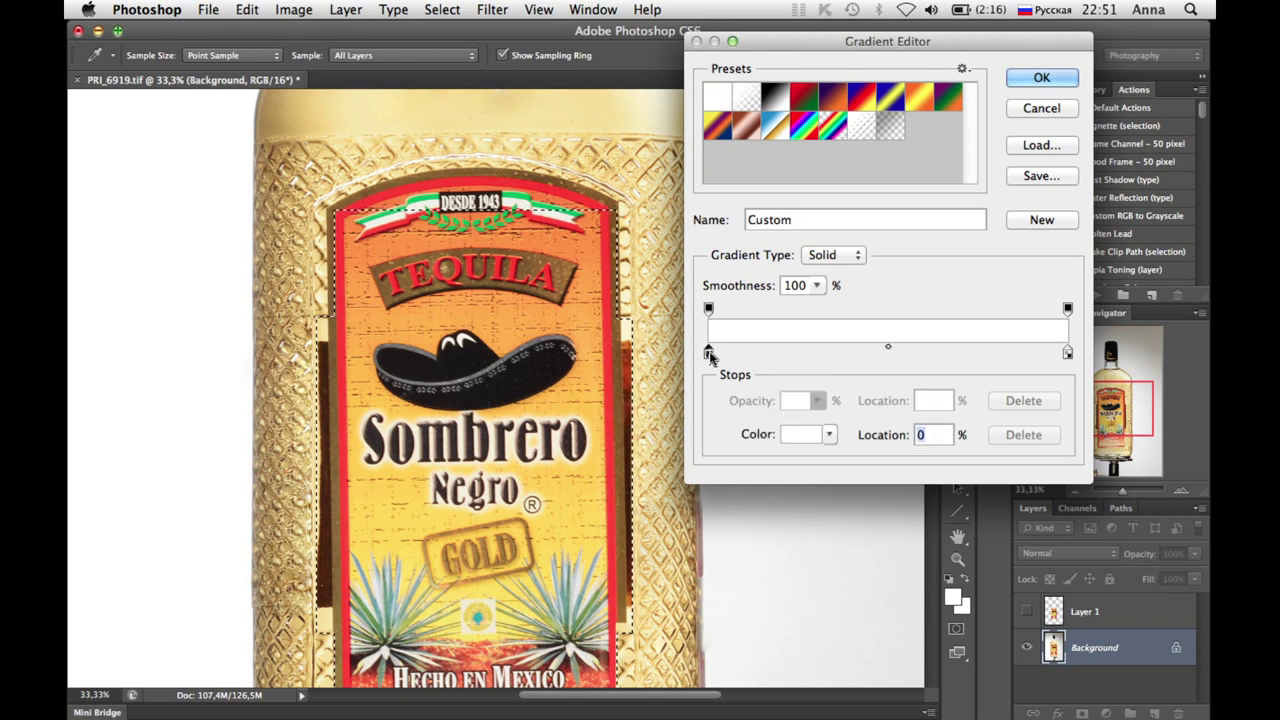
double_click(709, 355)
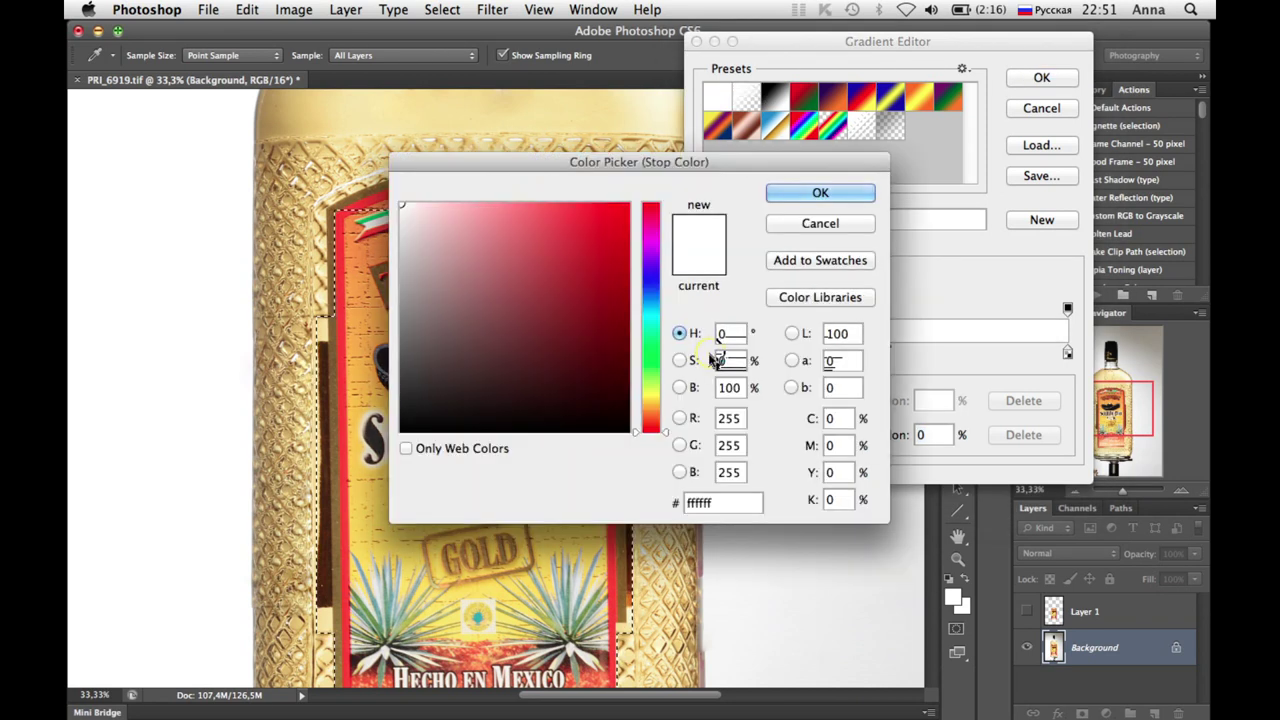
left_click(327, 322)
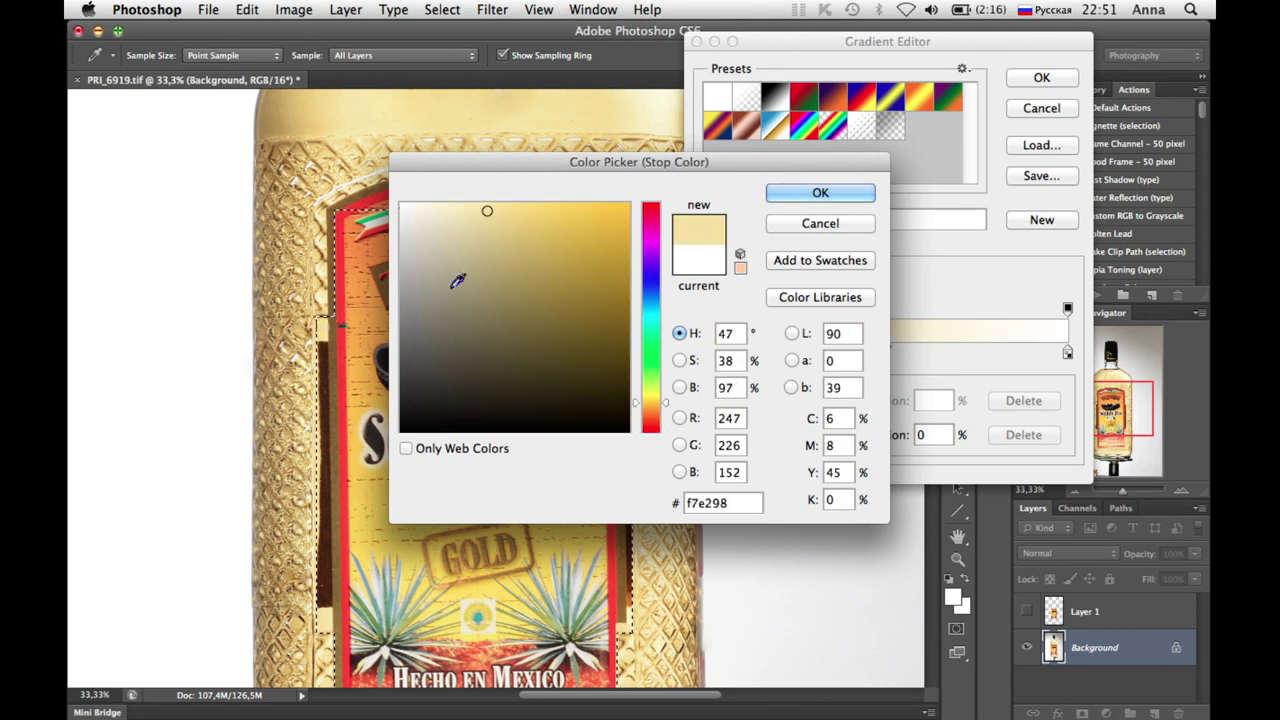
left_click(820, 192)
- Set the right colour stop to a lighter cream sampled from the label and accept the gradient
left_click(1067, 355)
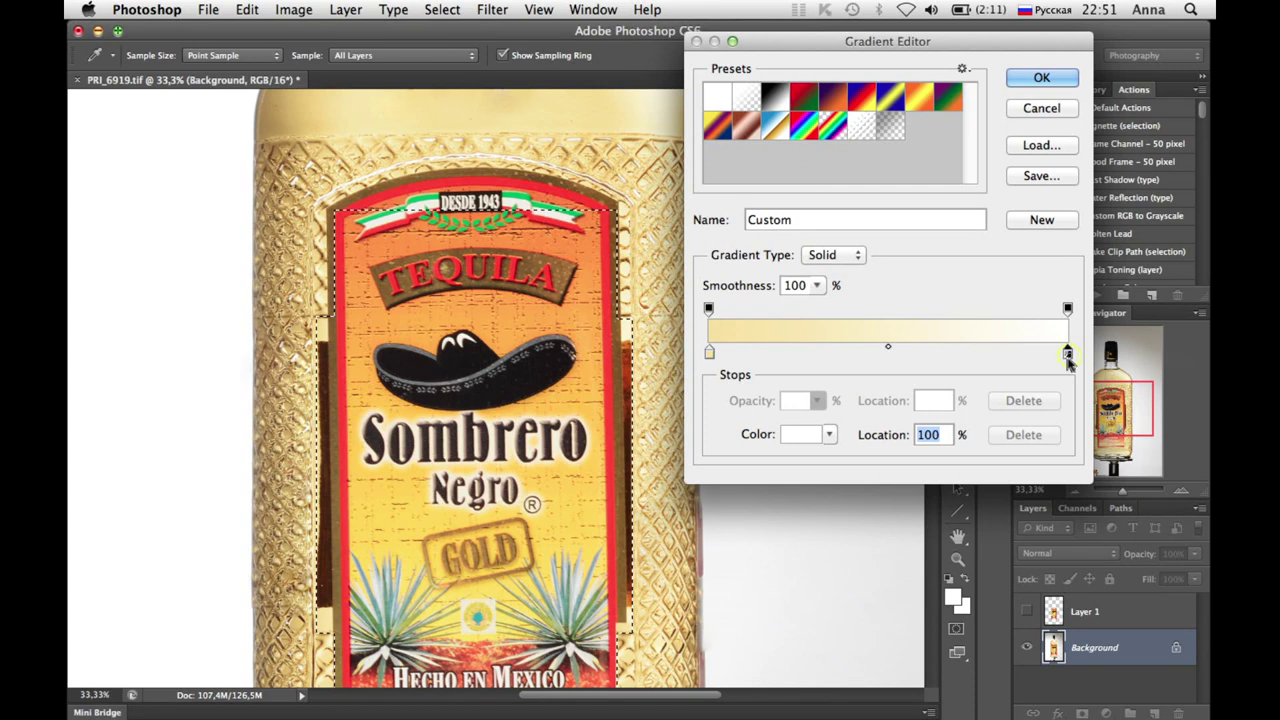
double_click(1067, 352)
left_click_drag(675, 170, 865, 404)
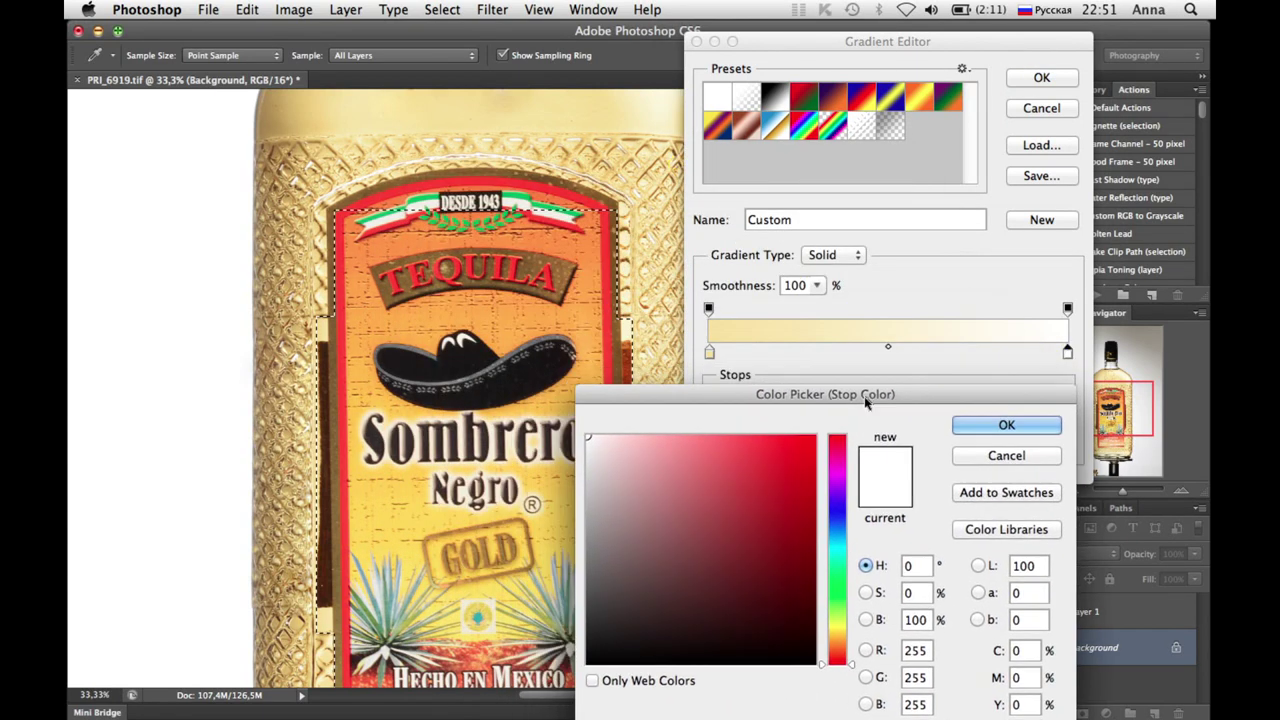
left_click(965, 330)
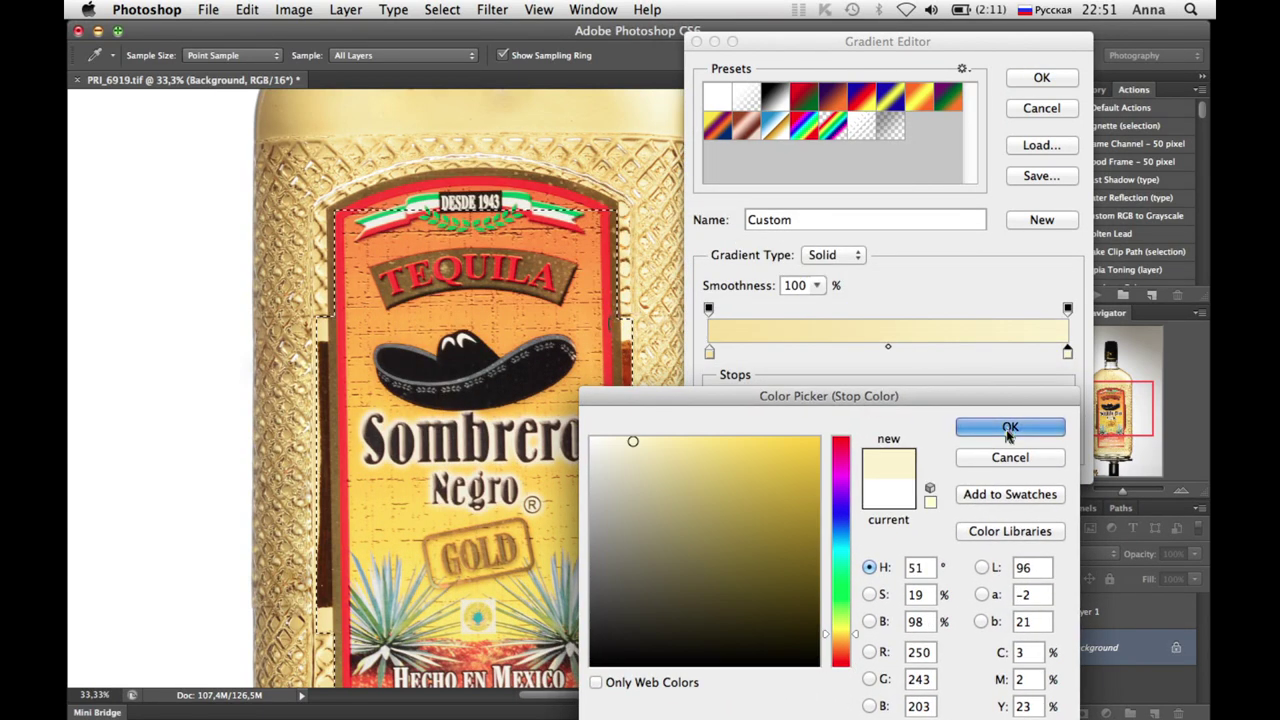
left_click(1010, 427)
left_click(1041, 77)
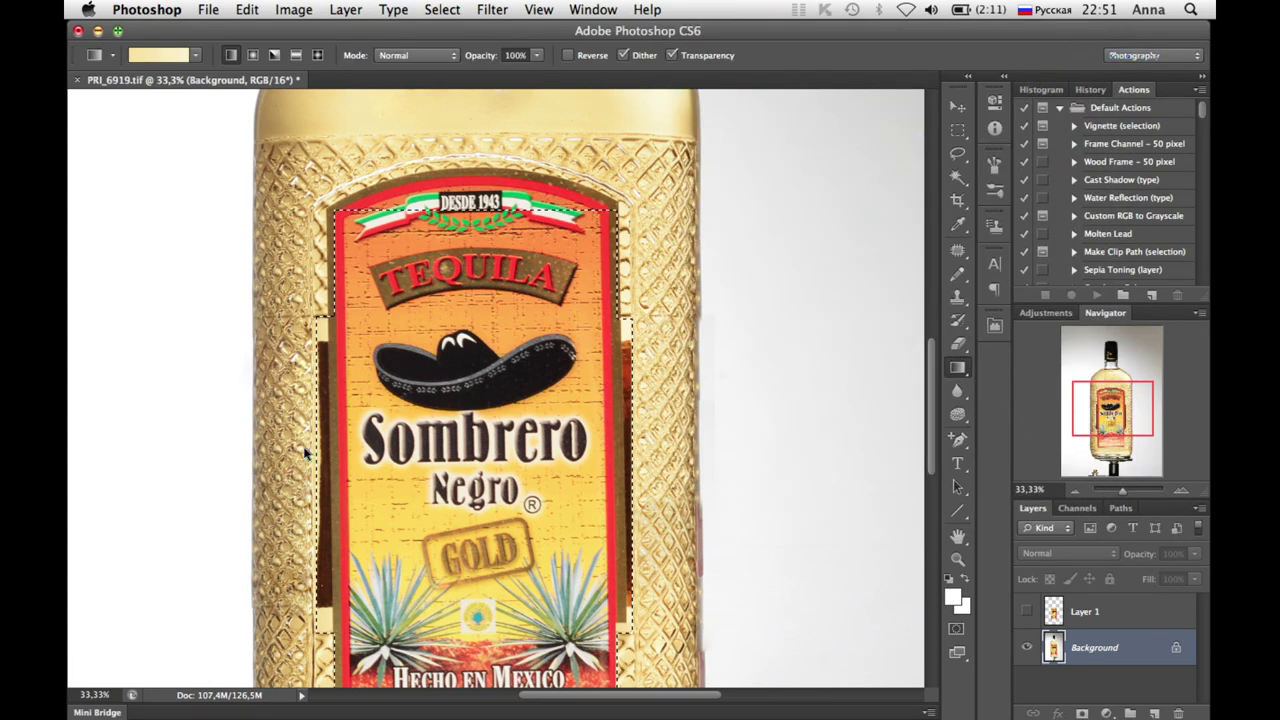
- Fill the label selection left to right with the cream gradient, then deselect
left_click_drag(345, 441, 625, 444)
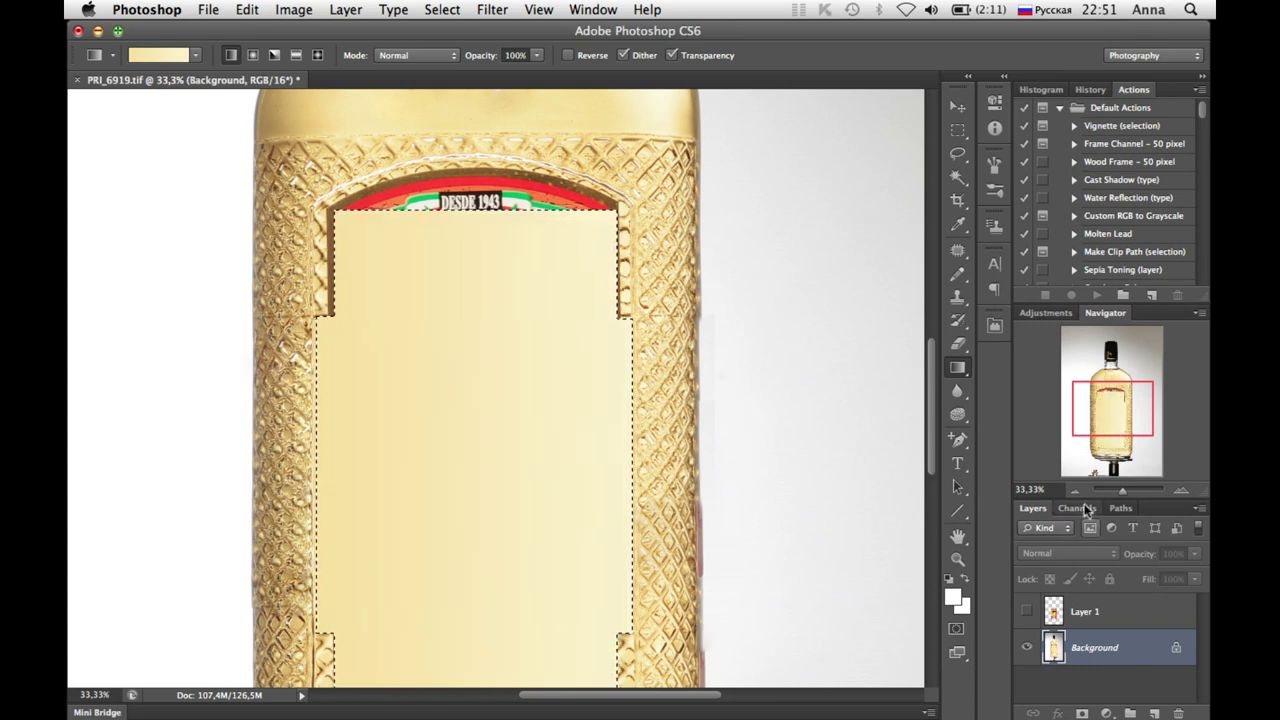
left_click(957, 130)
left_click(752, 220)
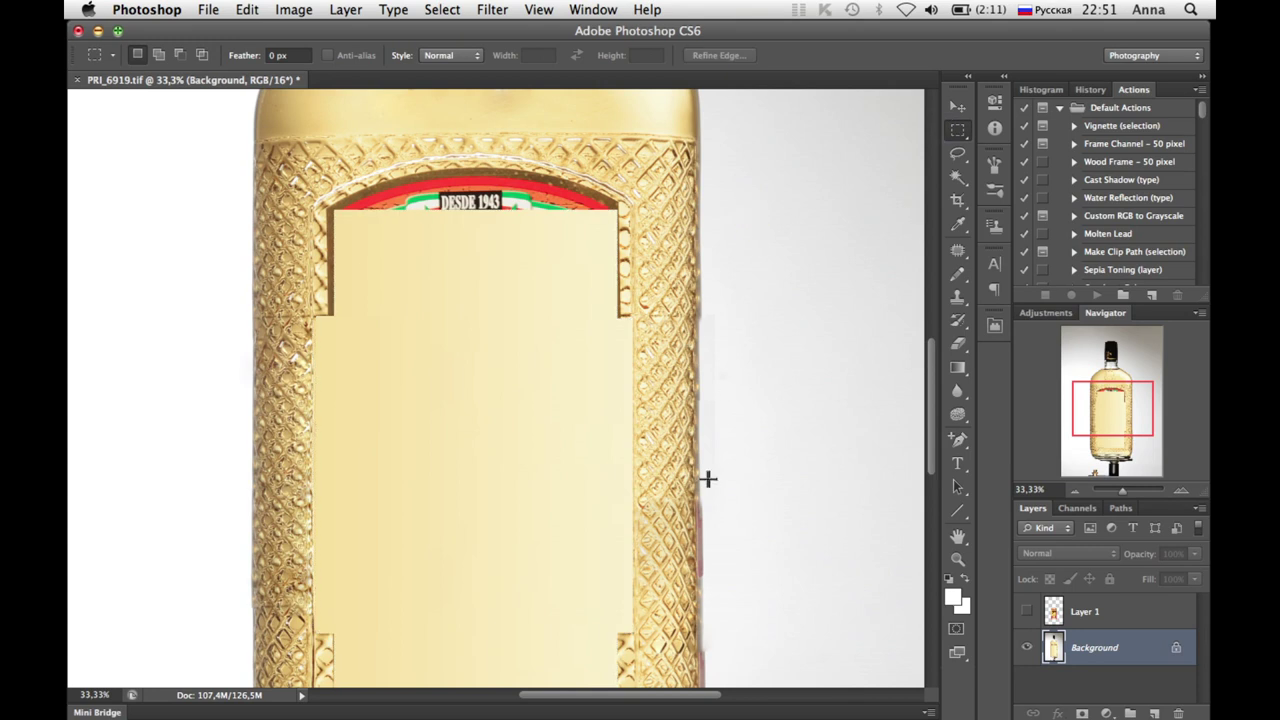
- Copy a strip of the diamond pattern near the base and paste it as Layer 2
scroll(707, 479, "down", 10)
scroll(880, 406, "up", 5)
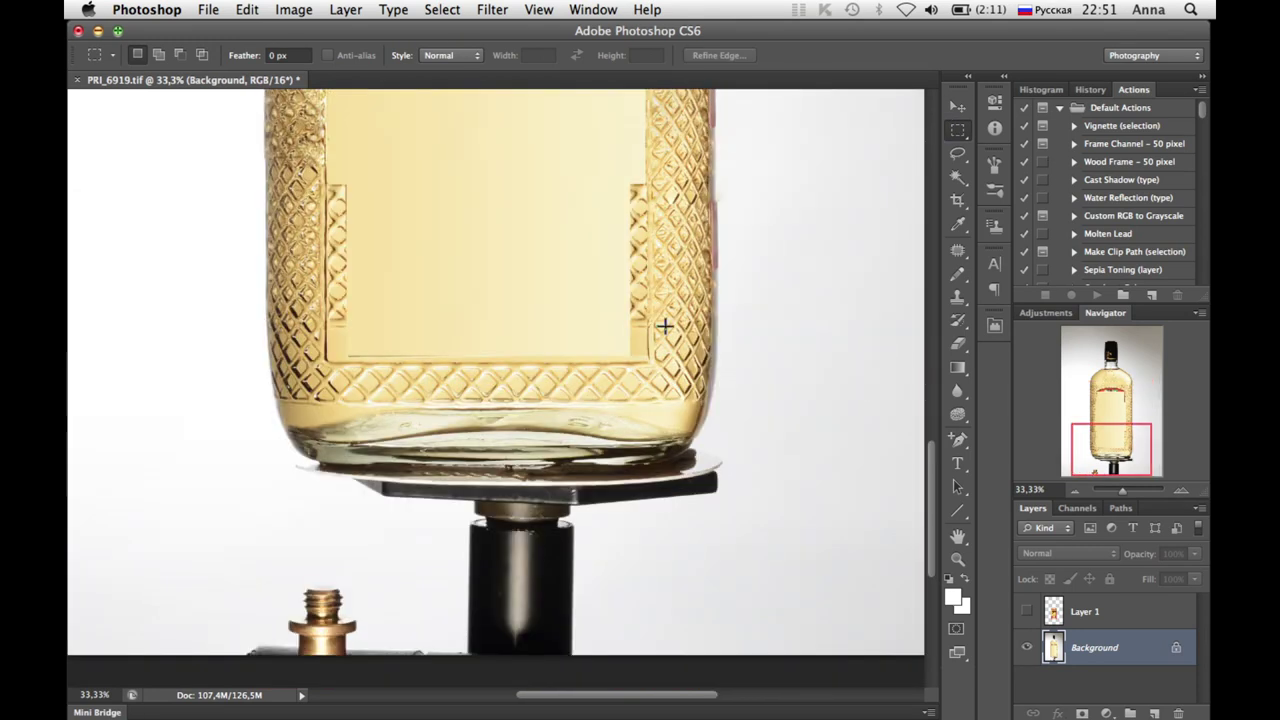
left_click_drag(656, 366, 337, 400)
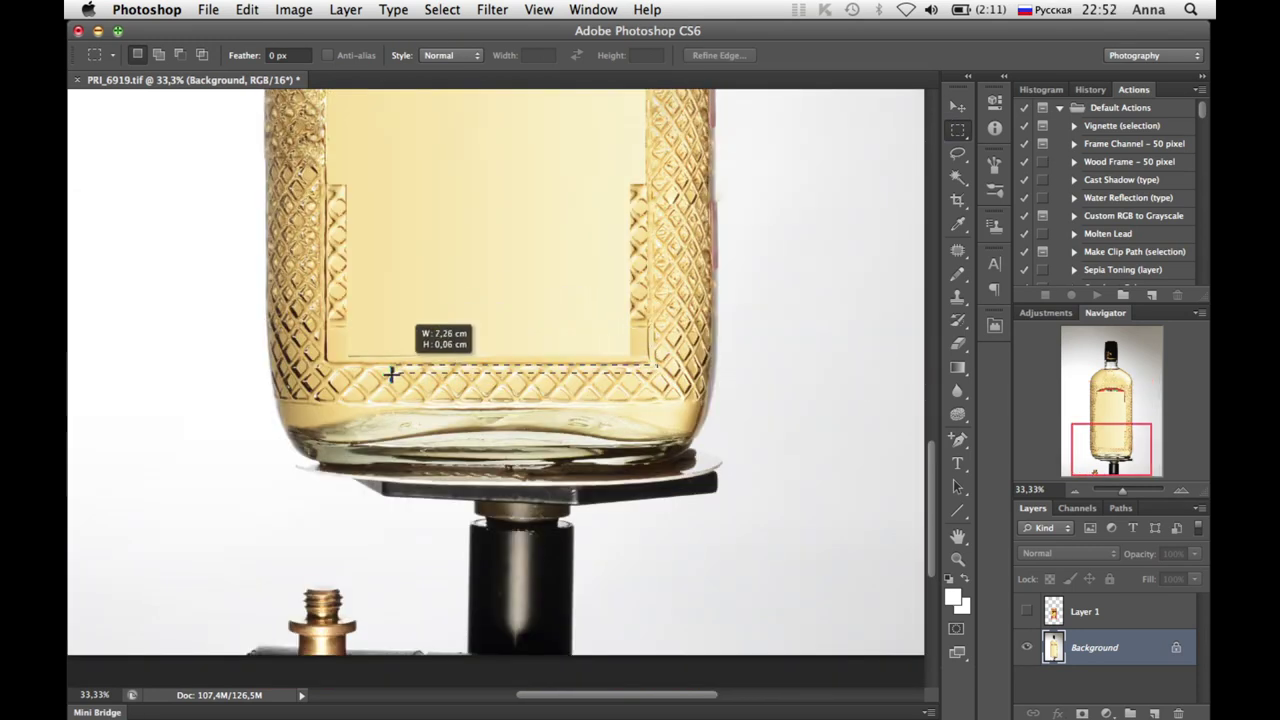
key("super+c")
scroll(330, 378, "up", 5)
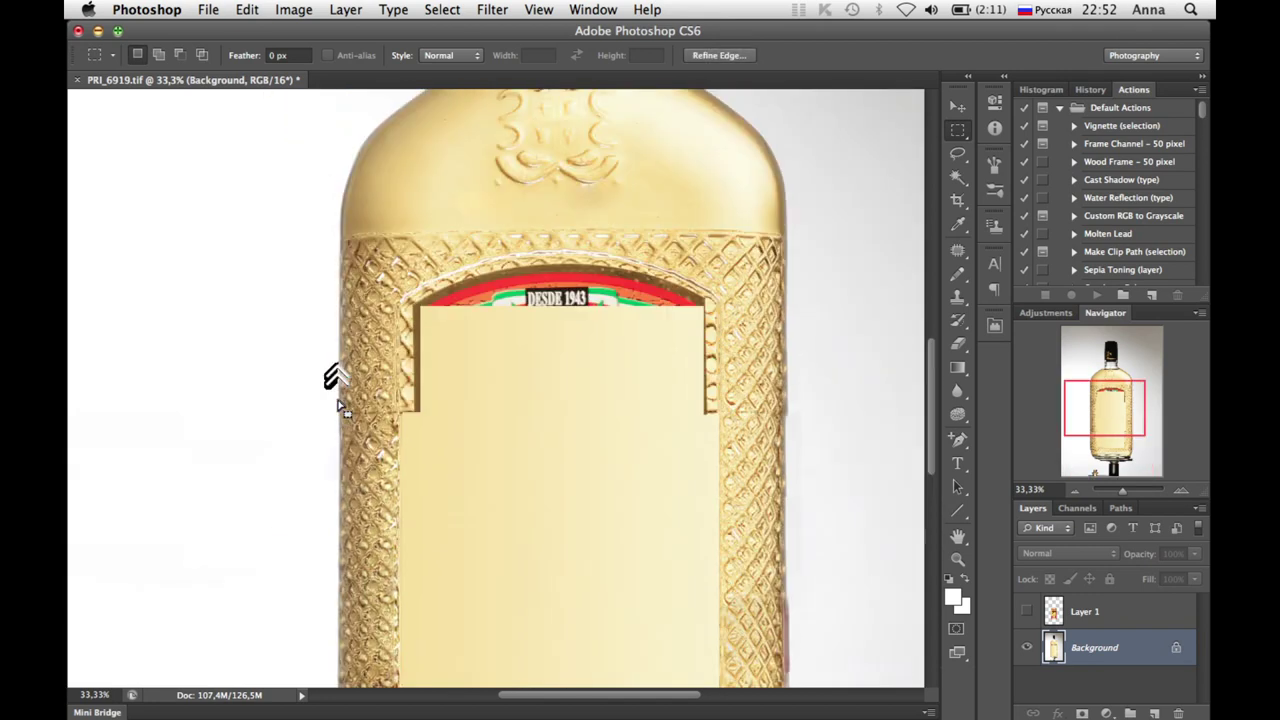
key("super+v")
- Move the pasted pattern strip up to the label's top and erase its upper-right overhang
left_click(955, 107)
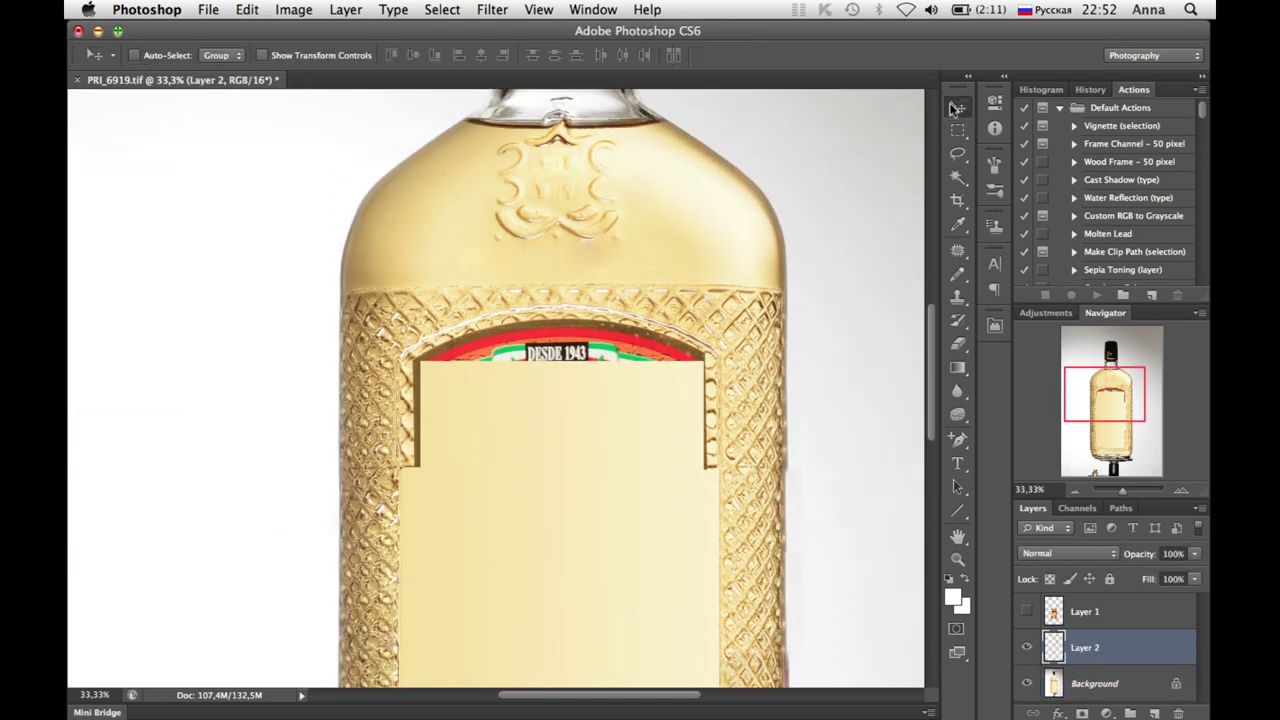
left_click_drag(584, 530, 595, 349)
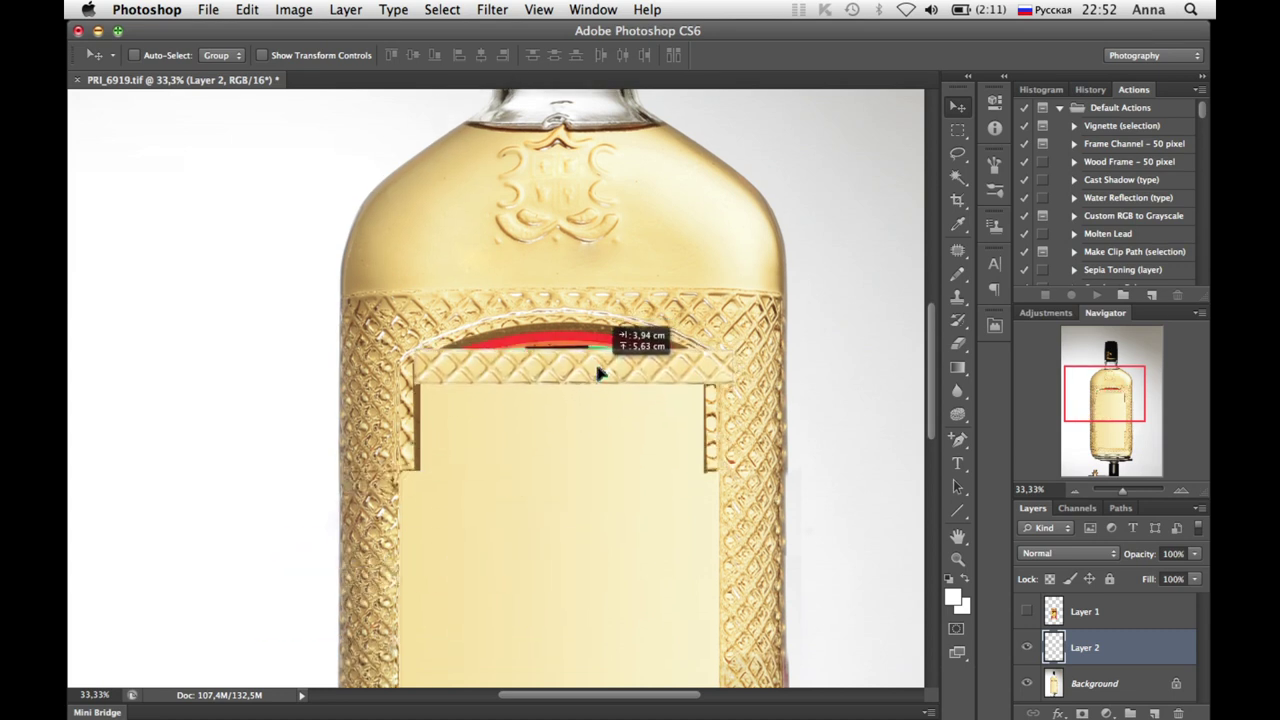
left_click_drag(595, 349, 598, 350)
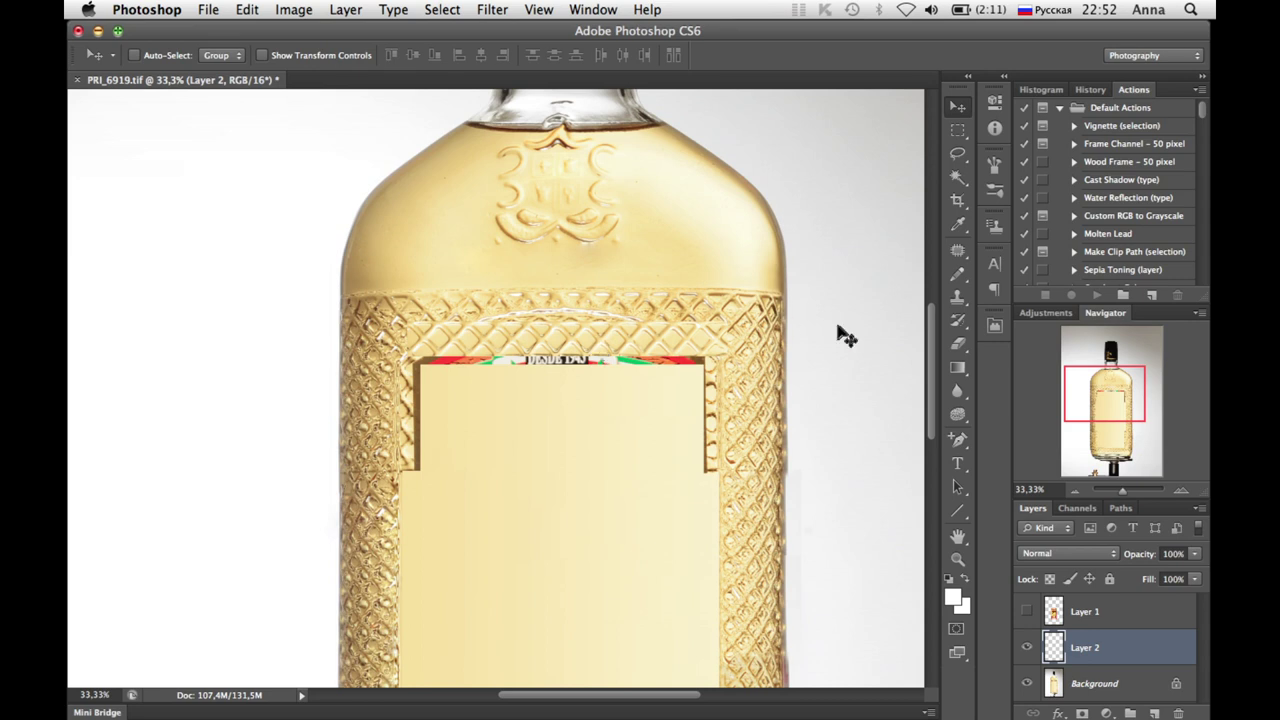
key("e")
left_click_drag(726, 334, 721, 342)
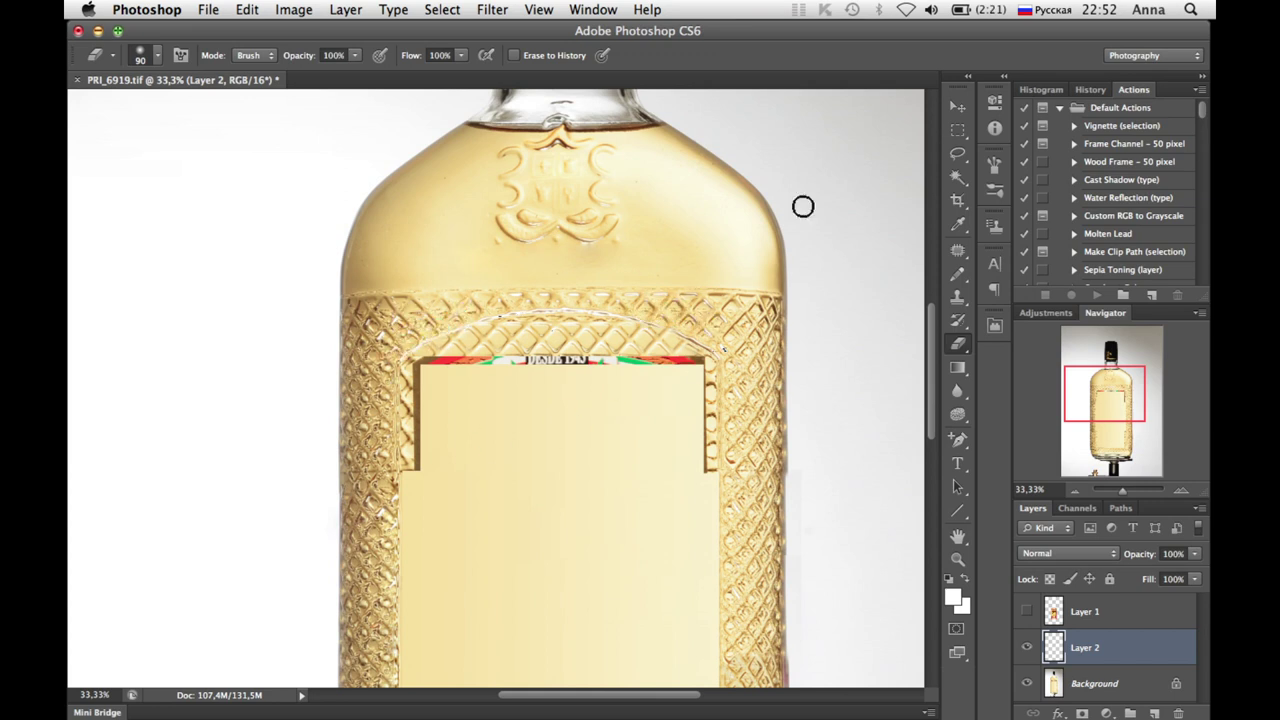
- Paste another pattern strip as Layer 3 over the label top and erase a horizontal band
key("ctrl+v")
key("v")
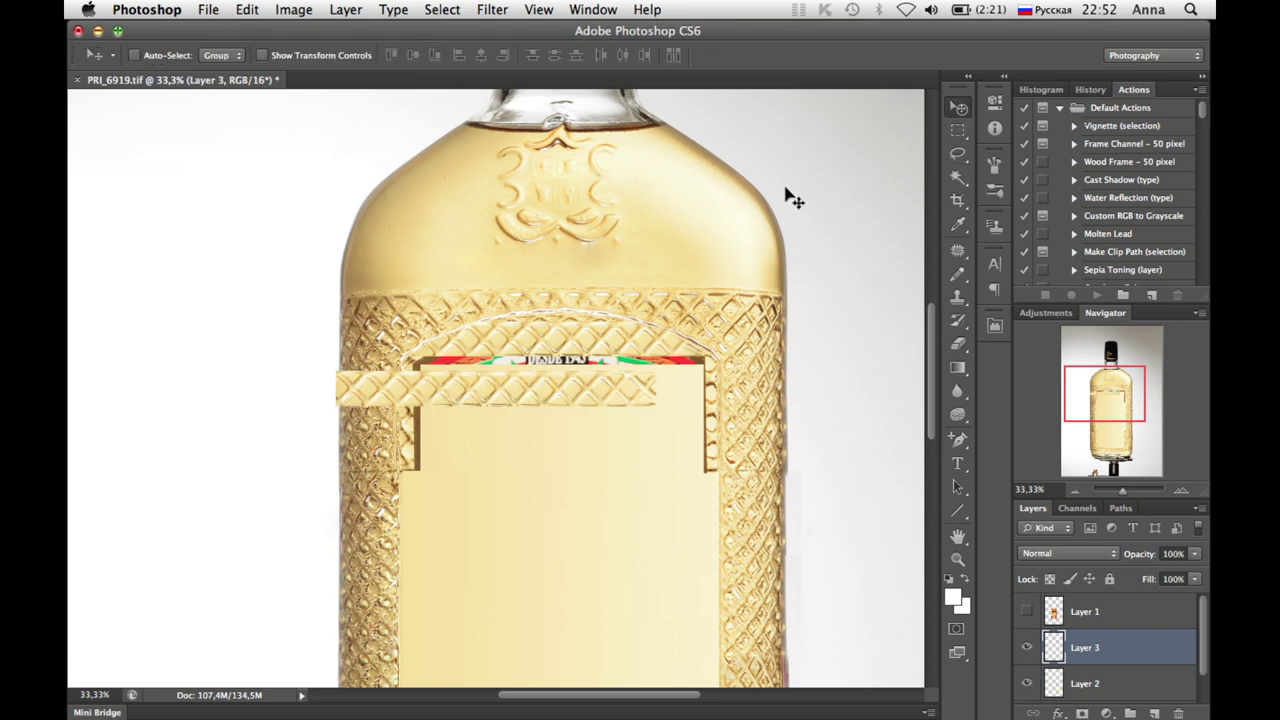
left_click_drag(508, 400, 572, 381)
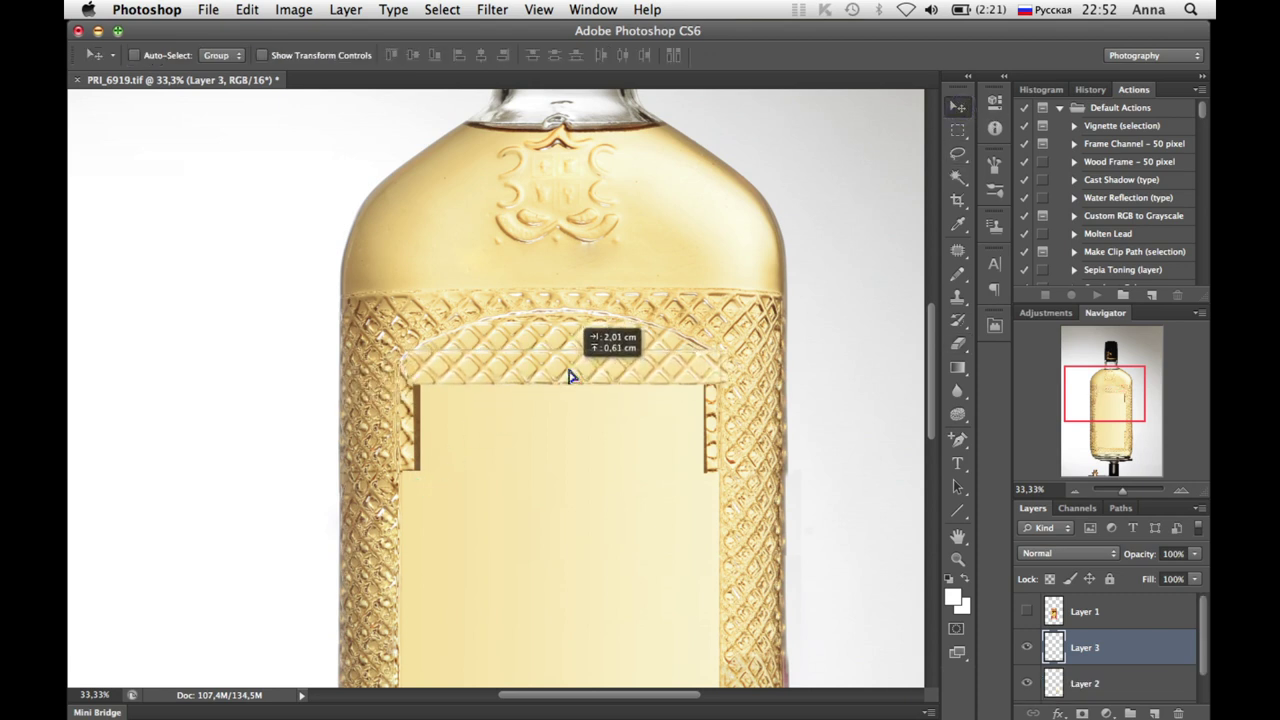
left_click(956, 341)
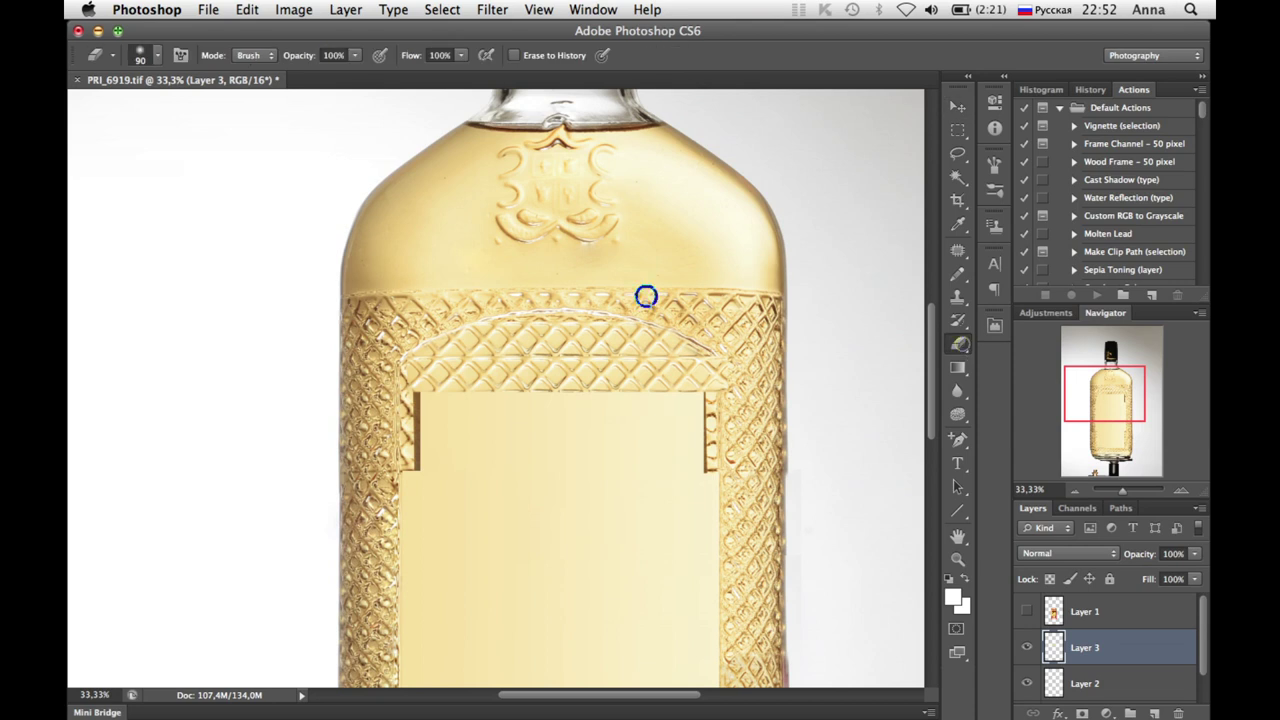
right_click(678, 324)
key("Return")
left_click(1181, 489)
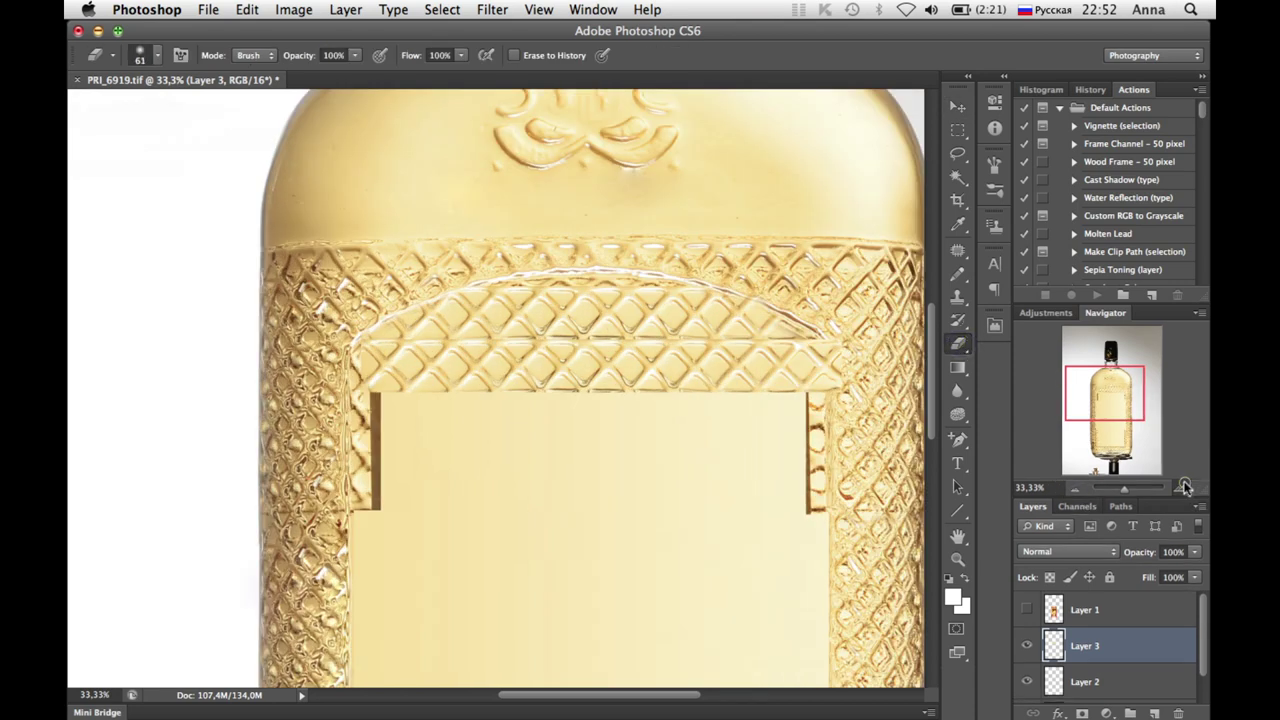
left_click_drag(349, 322, 858, 331)
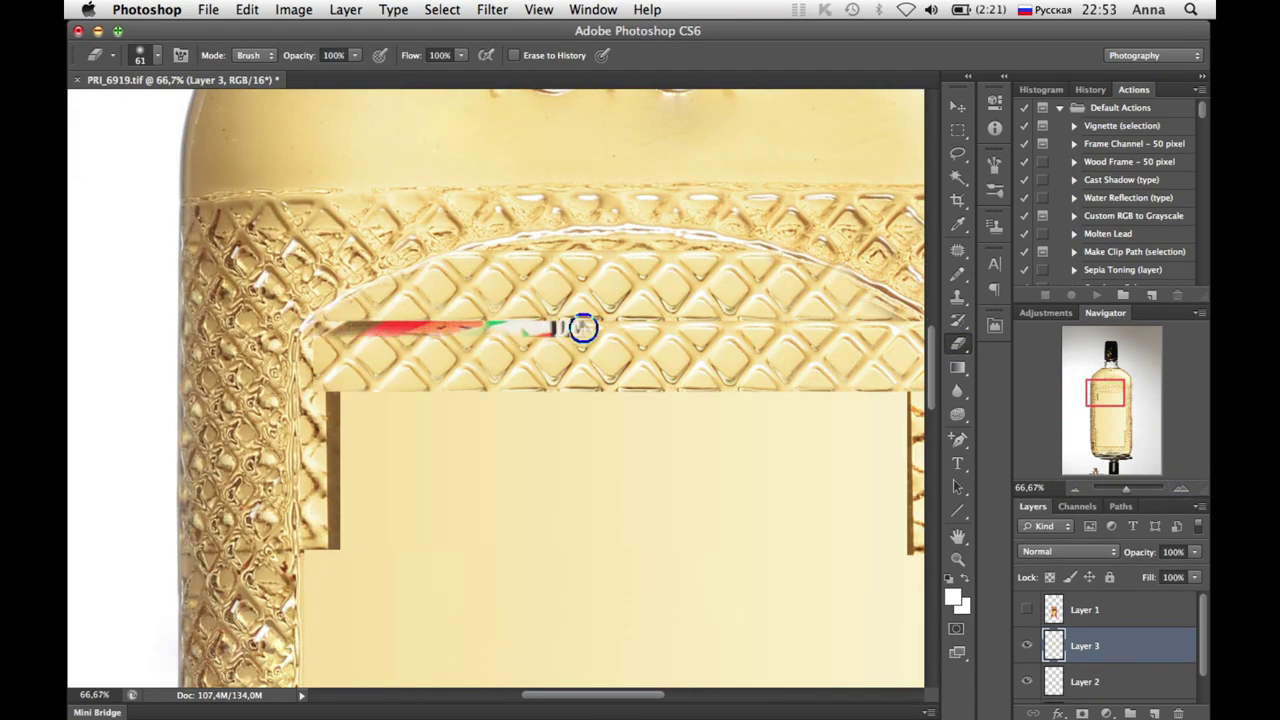
- Nudge the Layer 3 strip up and back down, undoing and redoing the change
key("v")
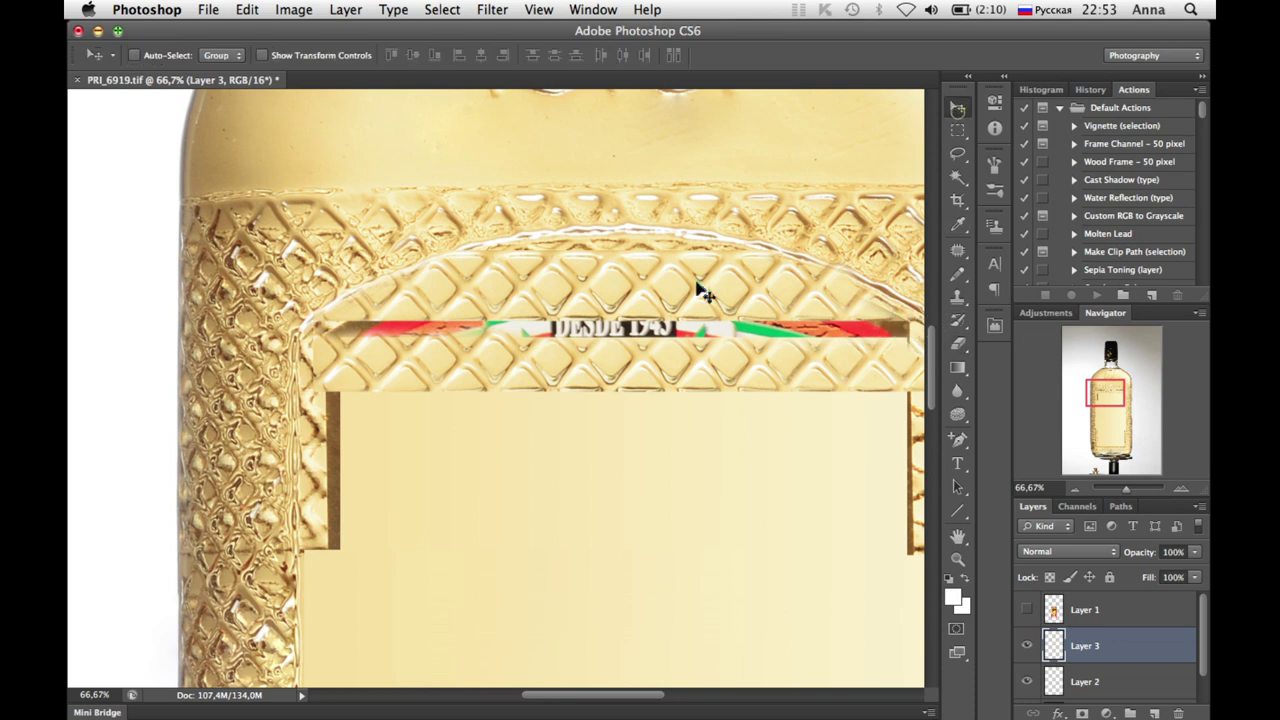
key("shift+Up")
key("shift+Up")
key("shift+Up")
key("shift+Up")
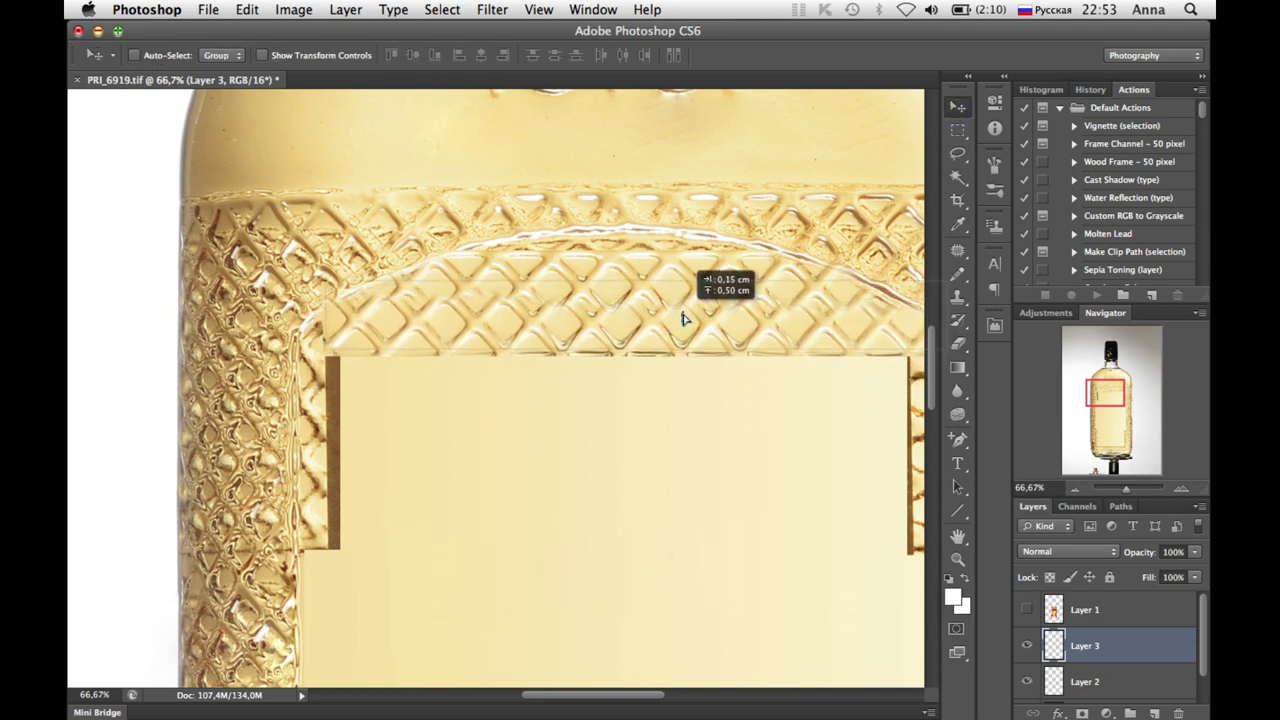
key("shift+Down")
key("ctrl+alt+z")
key("ctrl+alt+z")
key("ctrl+alt+z")
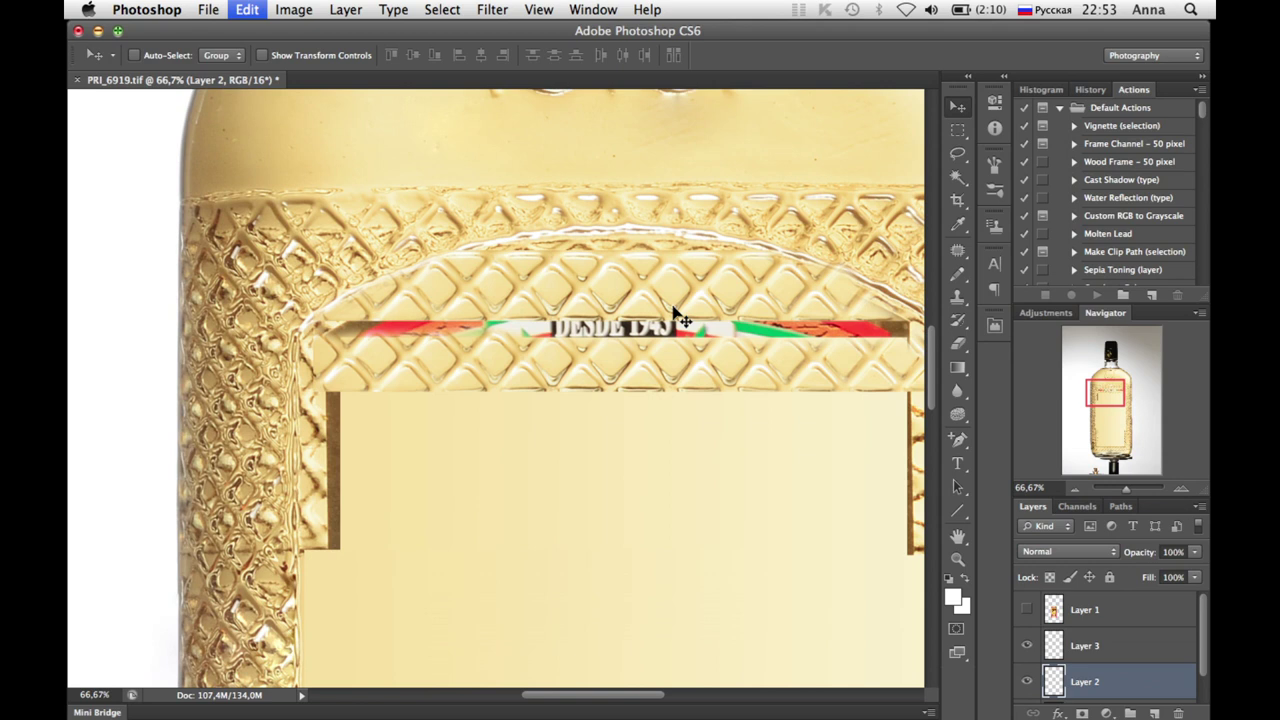
key("ctrl+shift+z")
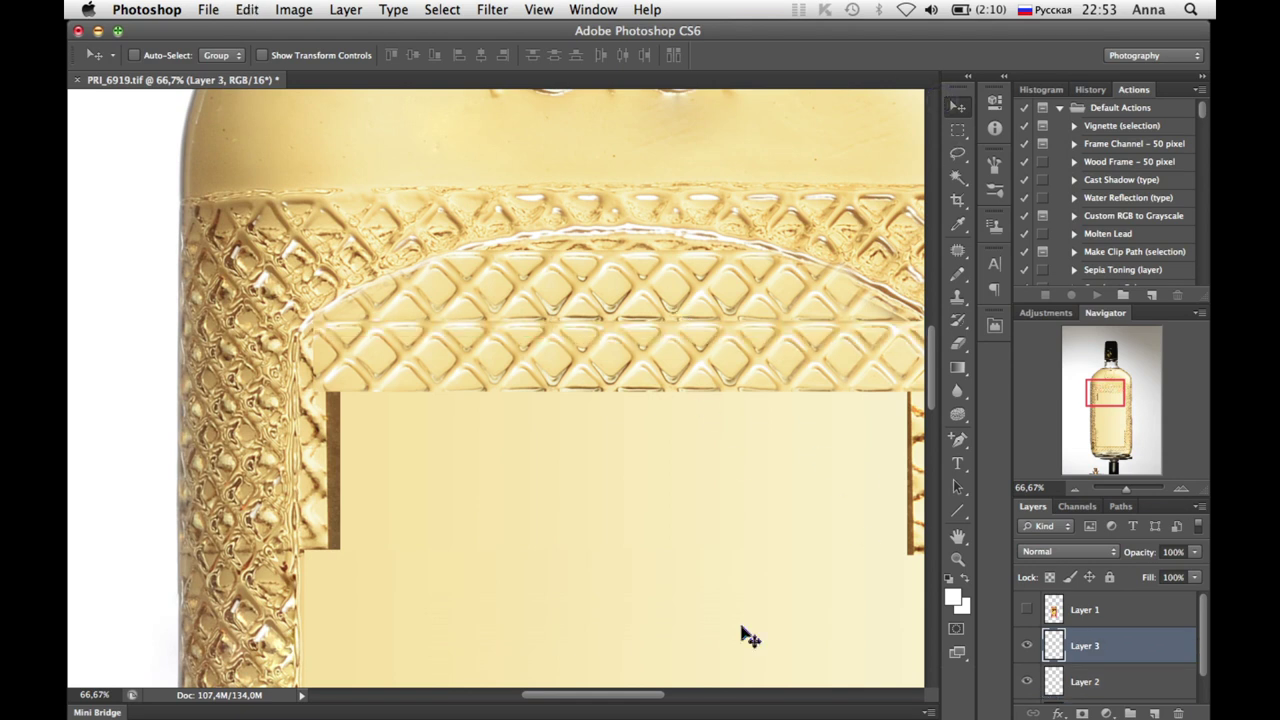
left_click_drag(750, 637, 596, 695)
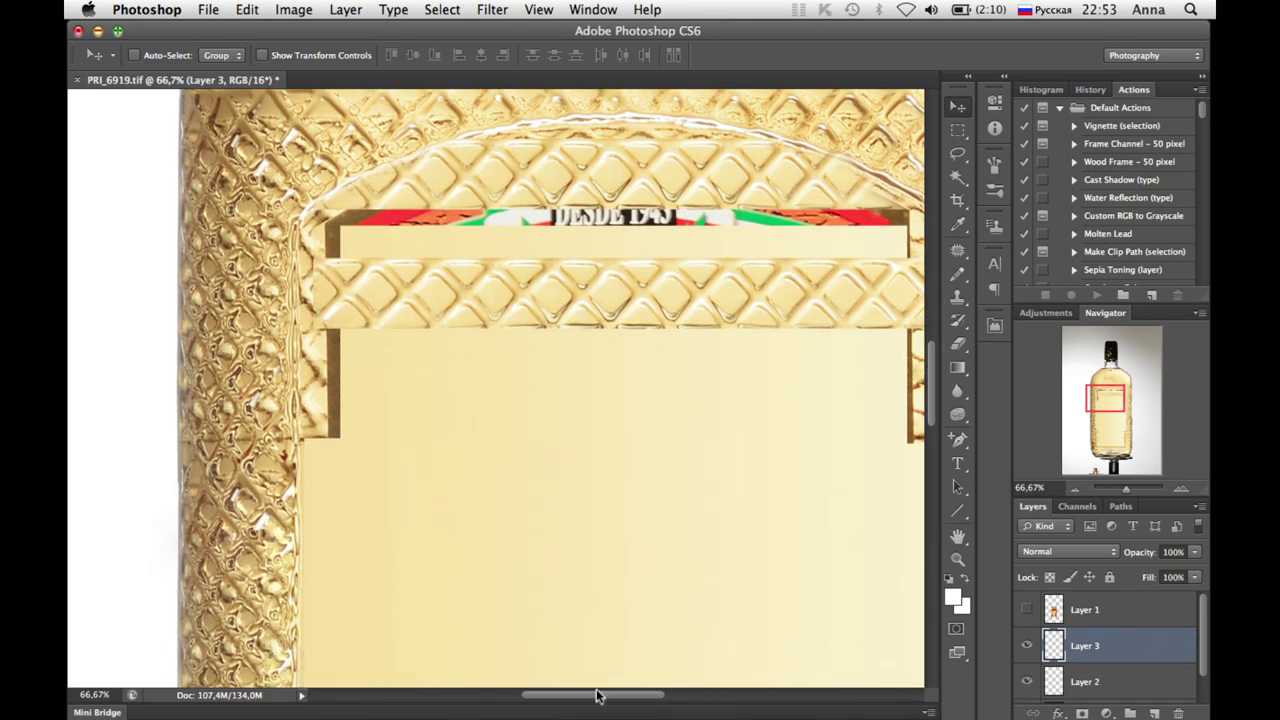
scroll(655, 270, "right", 5)
- Select the pattern band, move it up into the arch, and copy it to Layer 4
left_click(957, 130)
left_click_drag(855, 172, 150, 265)
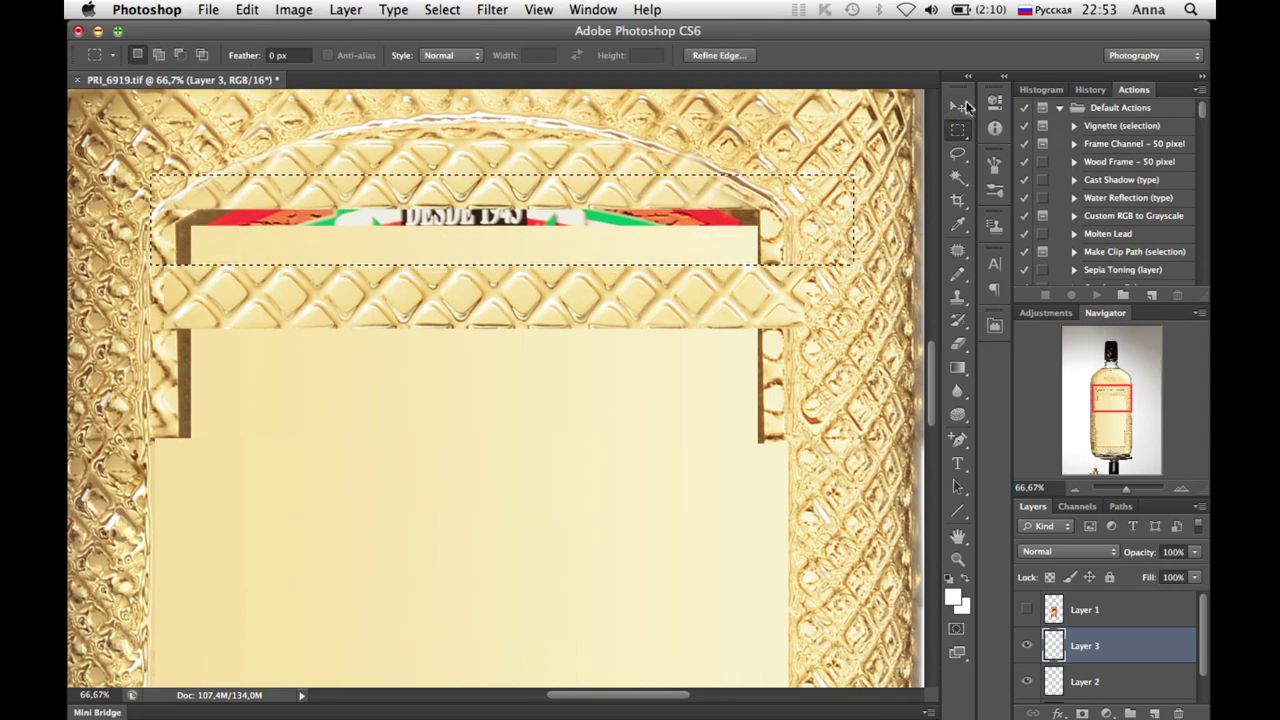
left_click(957, 106)
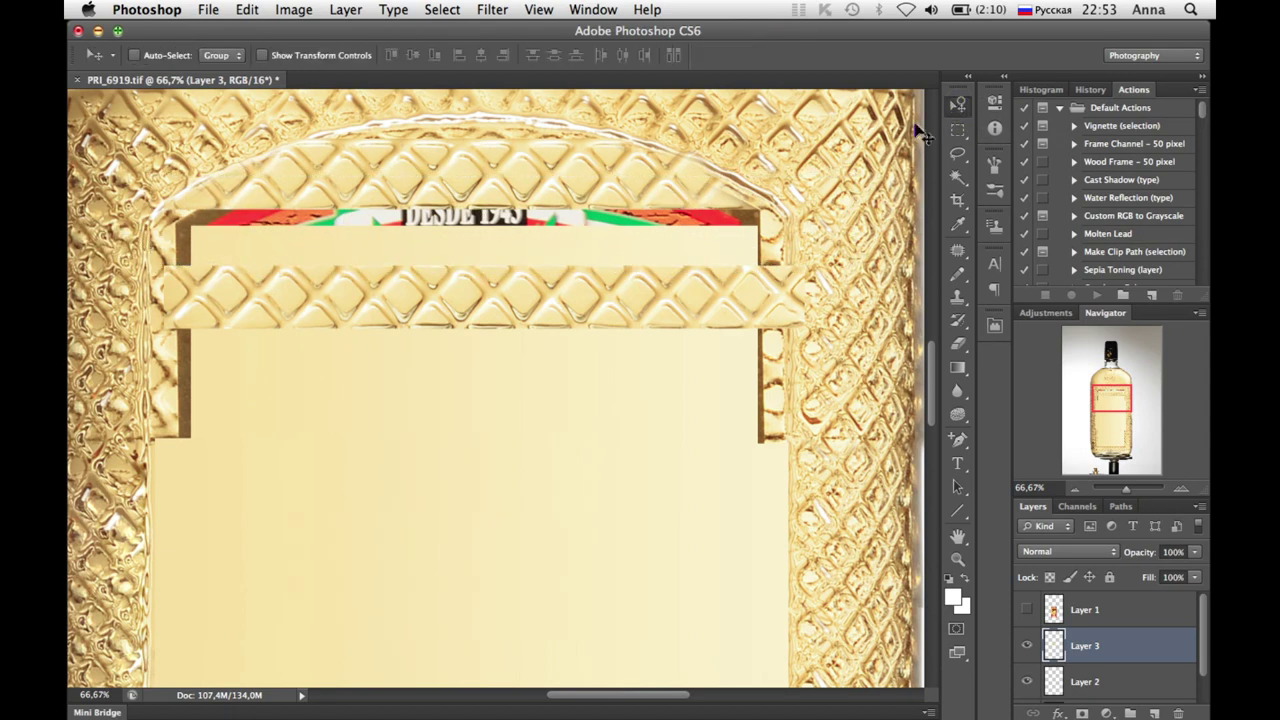
left_click_drag(640, 290, 636, 230)
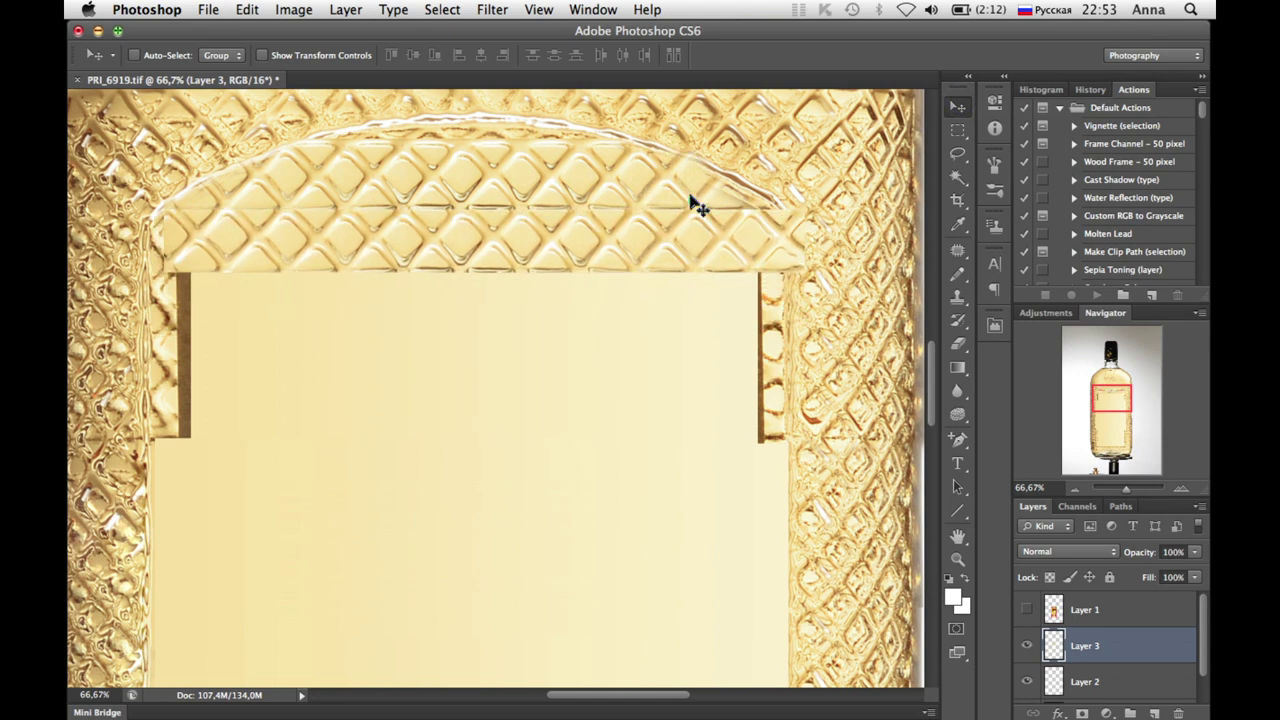
left_click(958, 343)
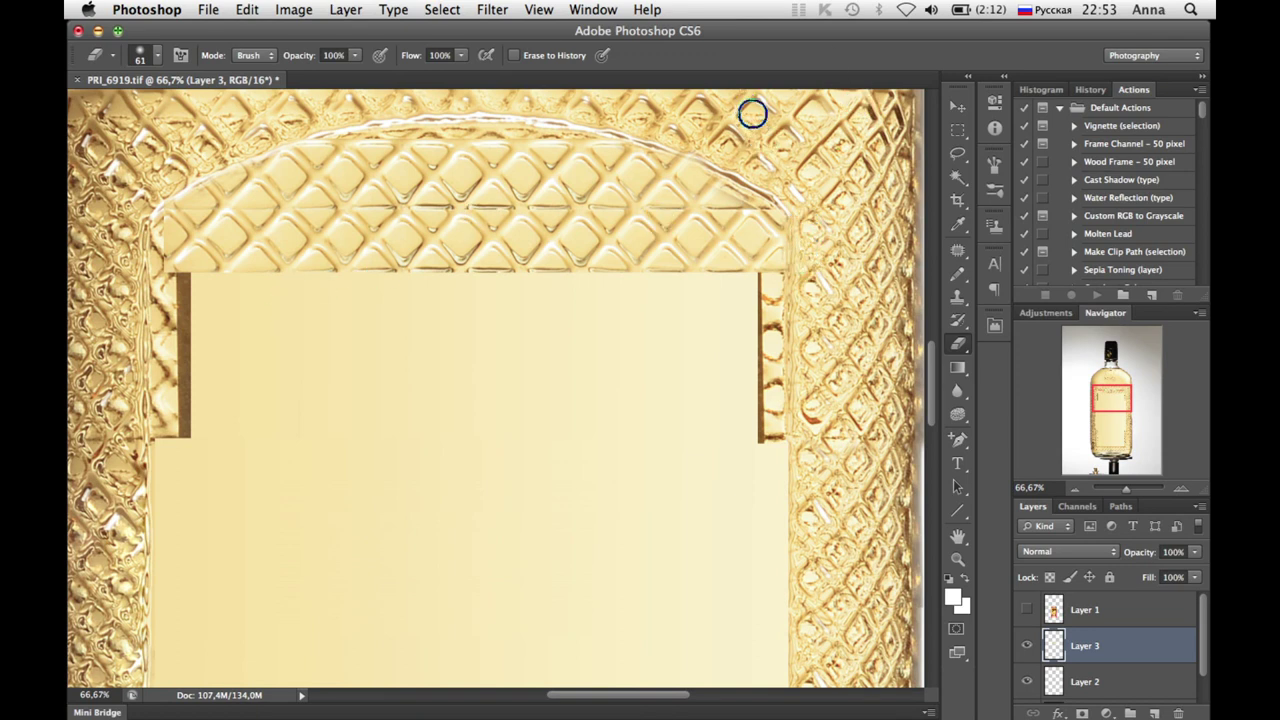
key("ctrl+v")
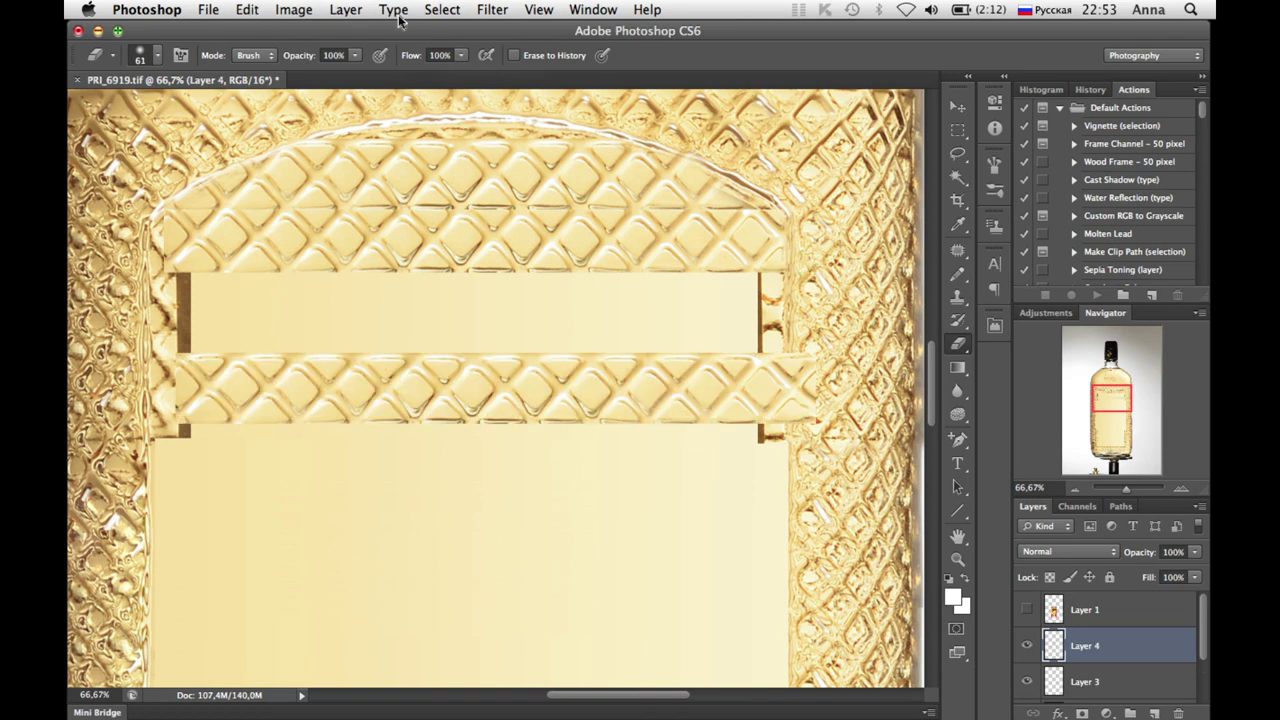
- Free Transform the Layer 4 band upright and fit it onto the frame's right edge
key("ctrl+t")
left_click_drag(789, 248, 595, 535)
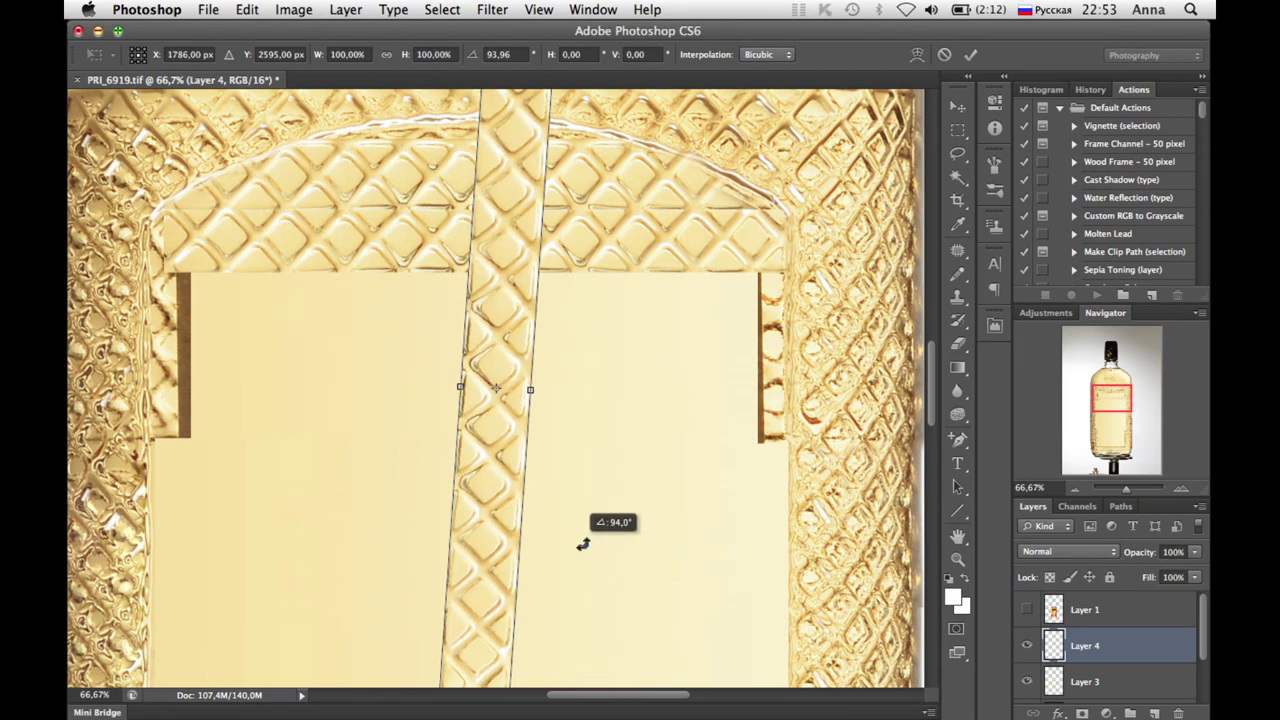
left_click(957, 106)
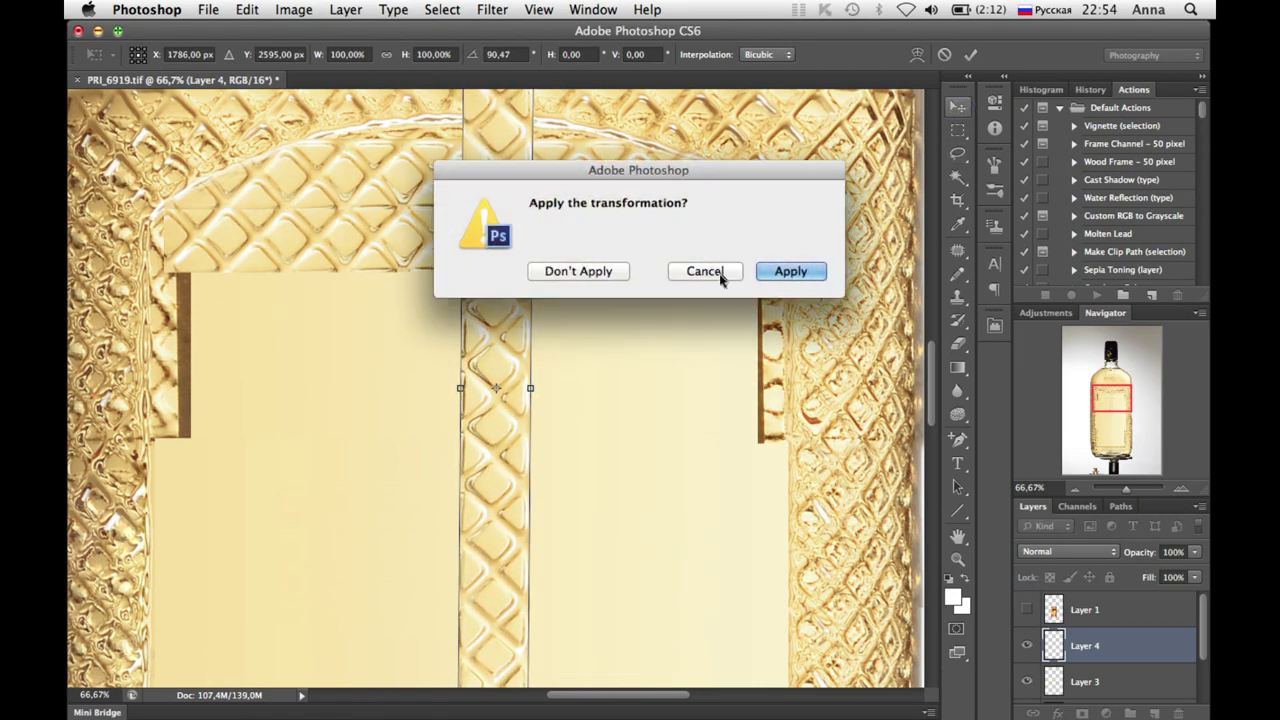
key("Escape")
left_click_drag(520, 172, 770, 343)
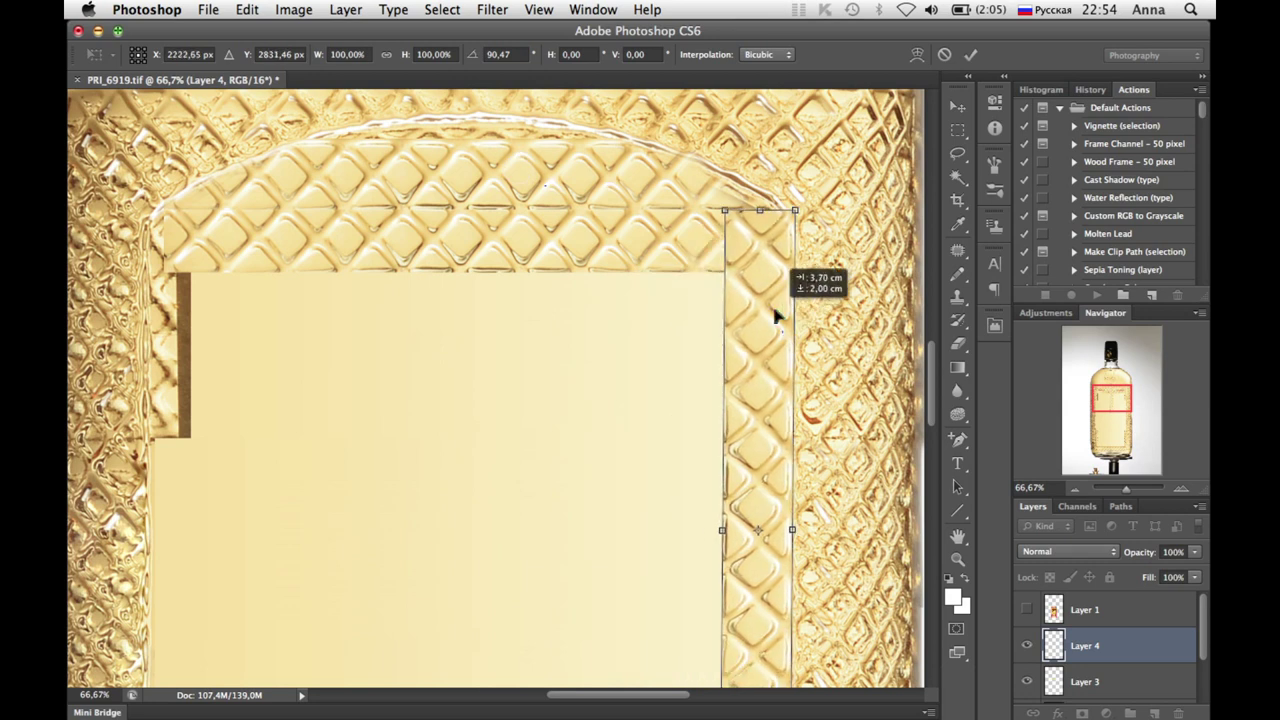
left_click_drag(791, 267, 868, 162)
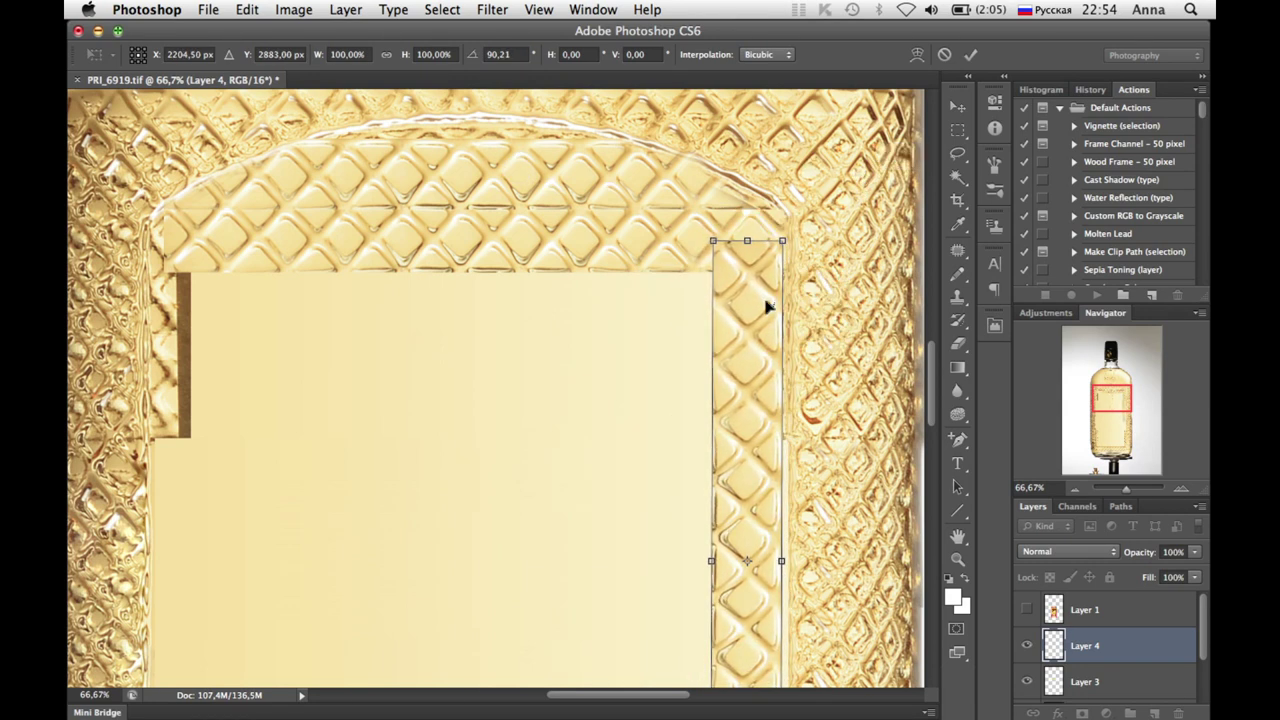
left_click_drag(768, 306, 773, 306)
key("Return")
- Duplicate the strip to Layer 5, rotate it vertical and place it on the left edge
key("e")
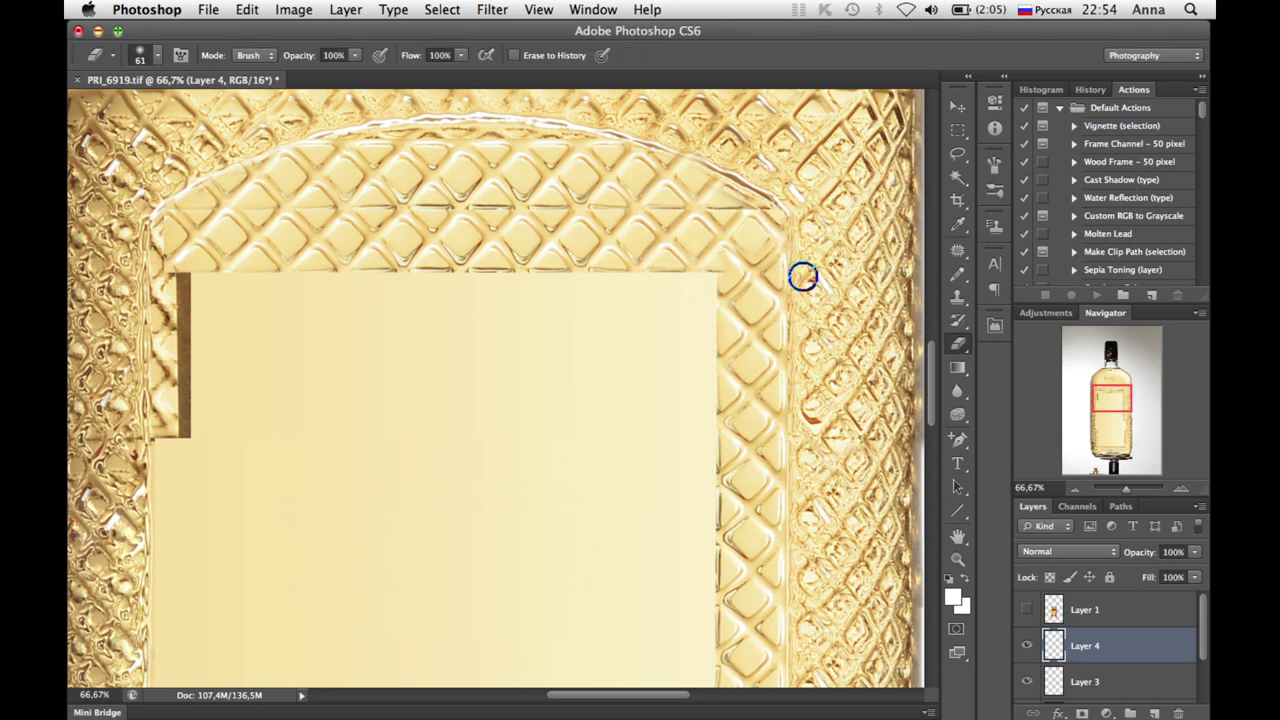
key("ctrl+v")
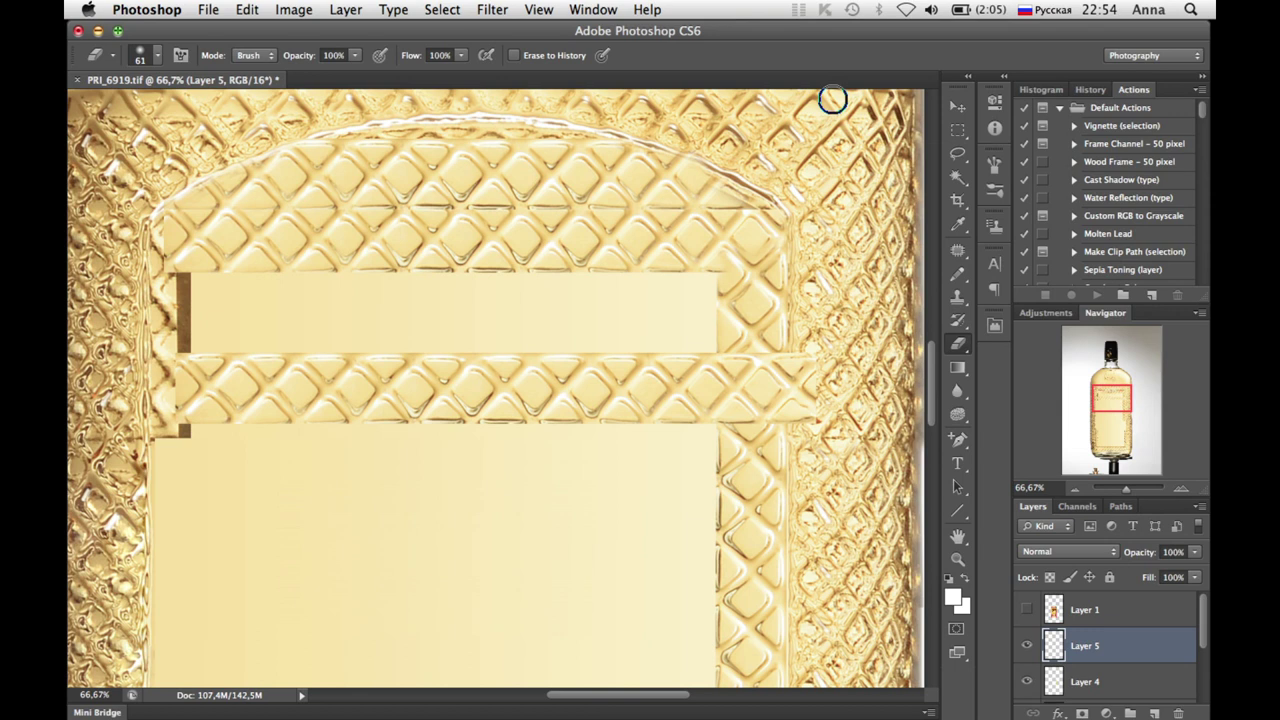
key("ctrl+t")
left_click_drag(424, 265, 323, 271)
left_click_drag(523, 223, 305, 303)
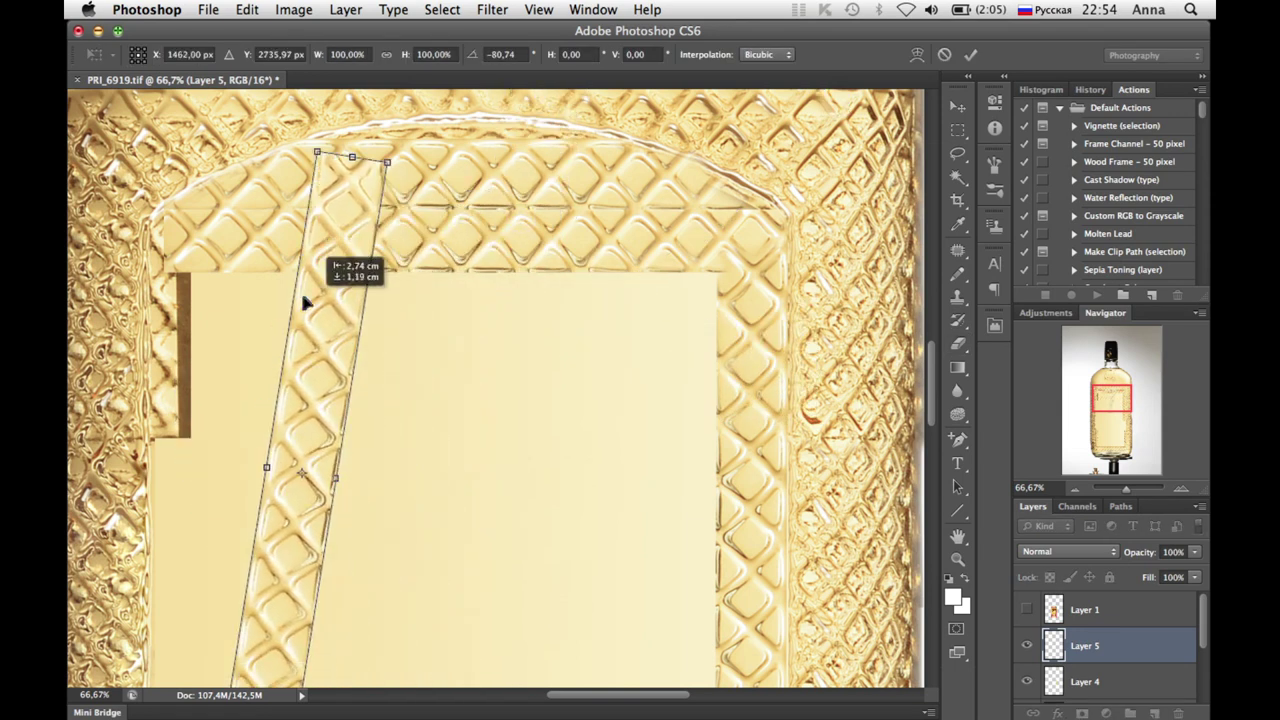
left_click_drag(468, 195, 357, 200)
left_click_drag(300, 343, 208, 449)
left_click_drag(208, 374, 214, 268)
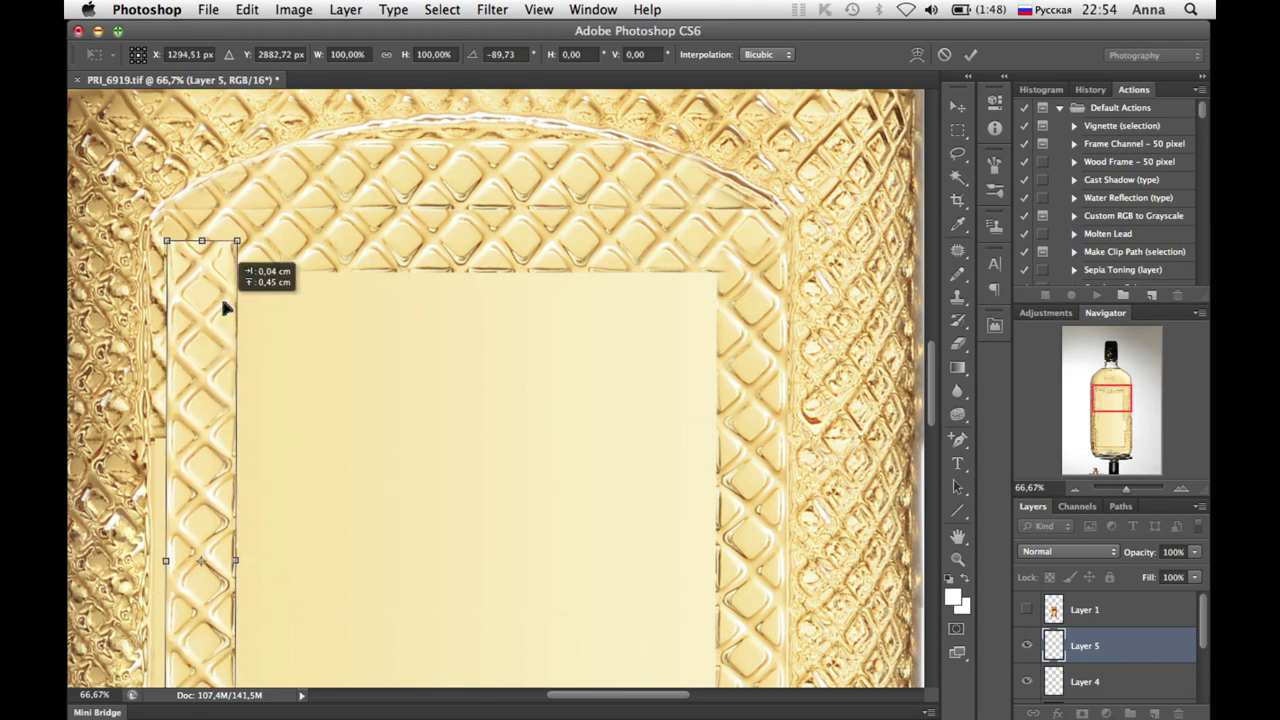
key("Return")
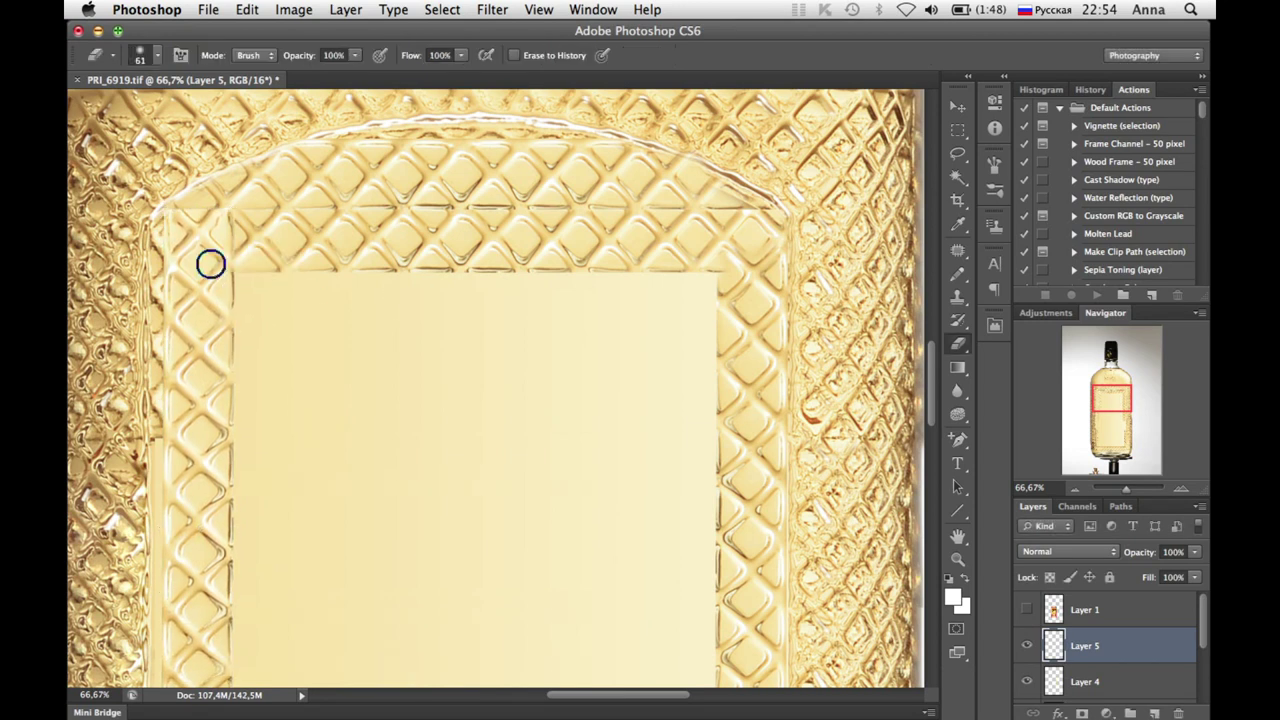
key("super+m")
- Darken the left strip's midtones with Curves and nudge it slightly left onto the frame
left_click_drag(931, 359, 943, 360)
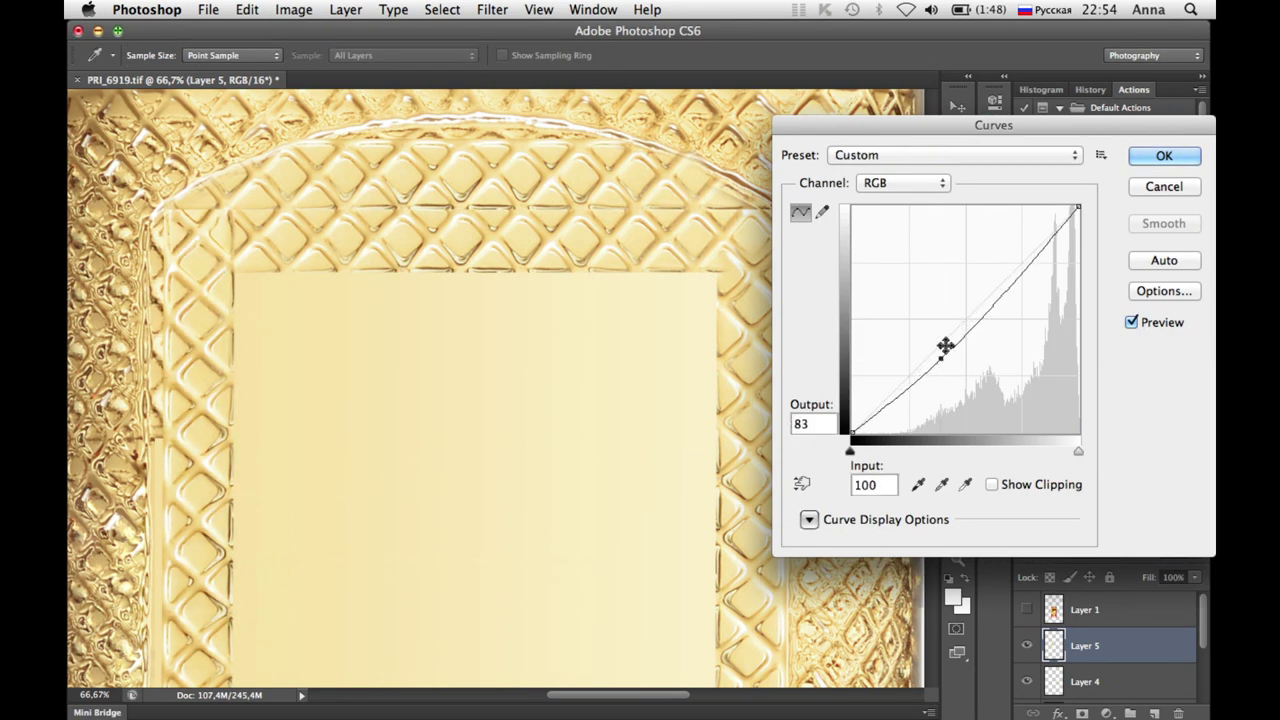
key("Return")
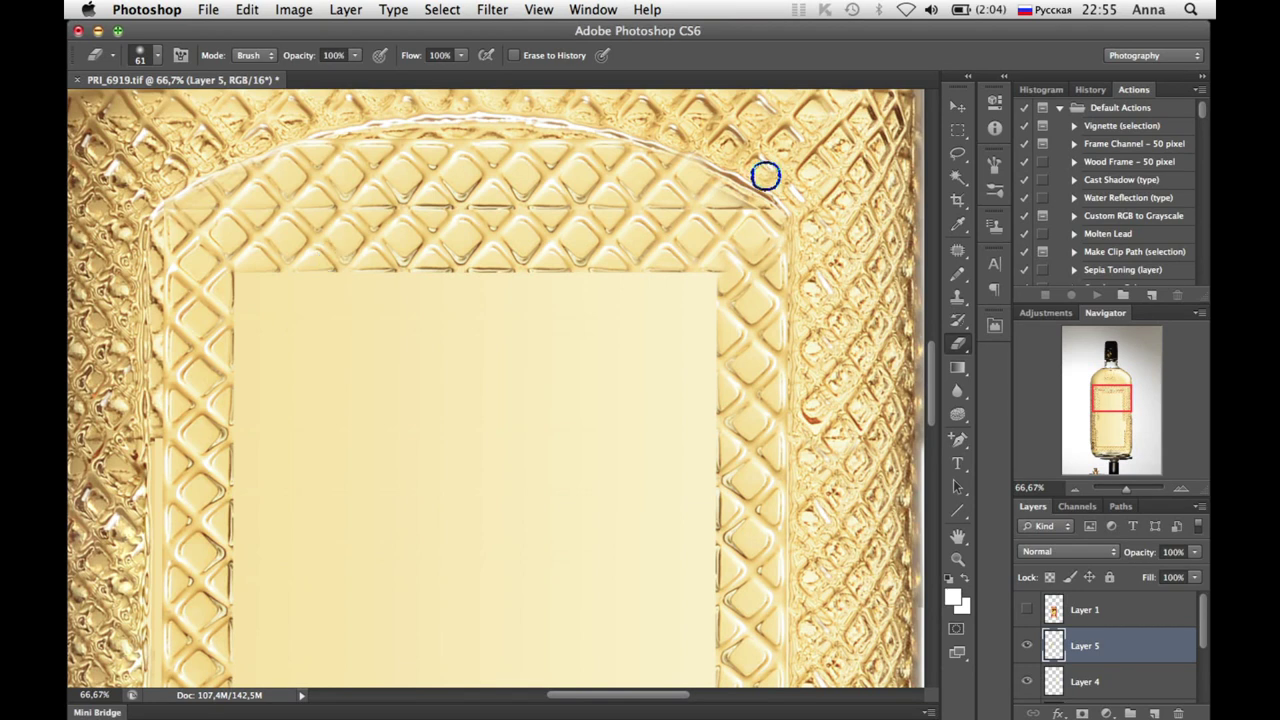
key("v")
left_click_drag(225, 306, 207, 290)
key("e")
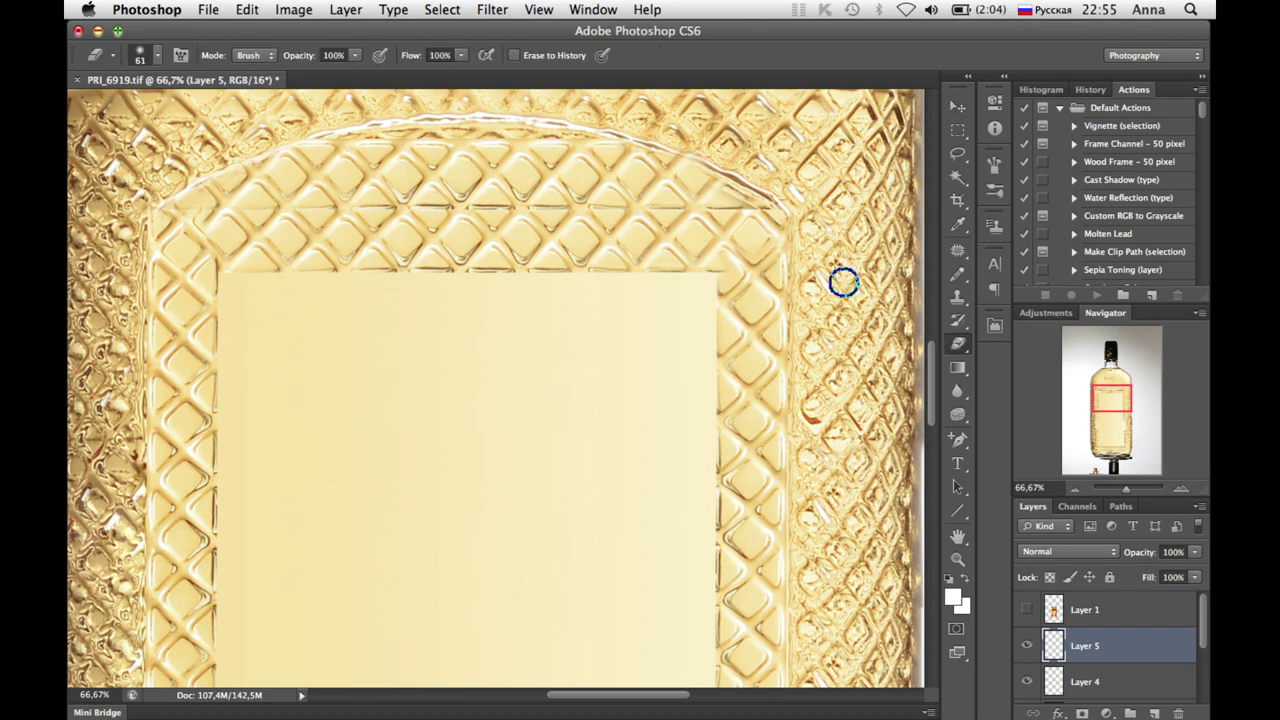
- Make Layer 4 active and zoom out to see more of the frame
left_click(1030, 608)
left_click(1075, 683)
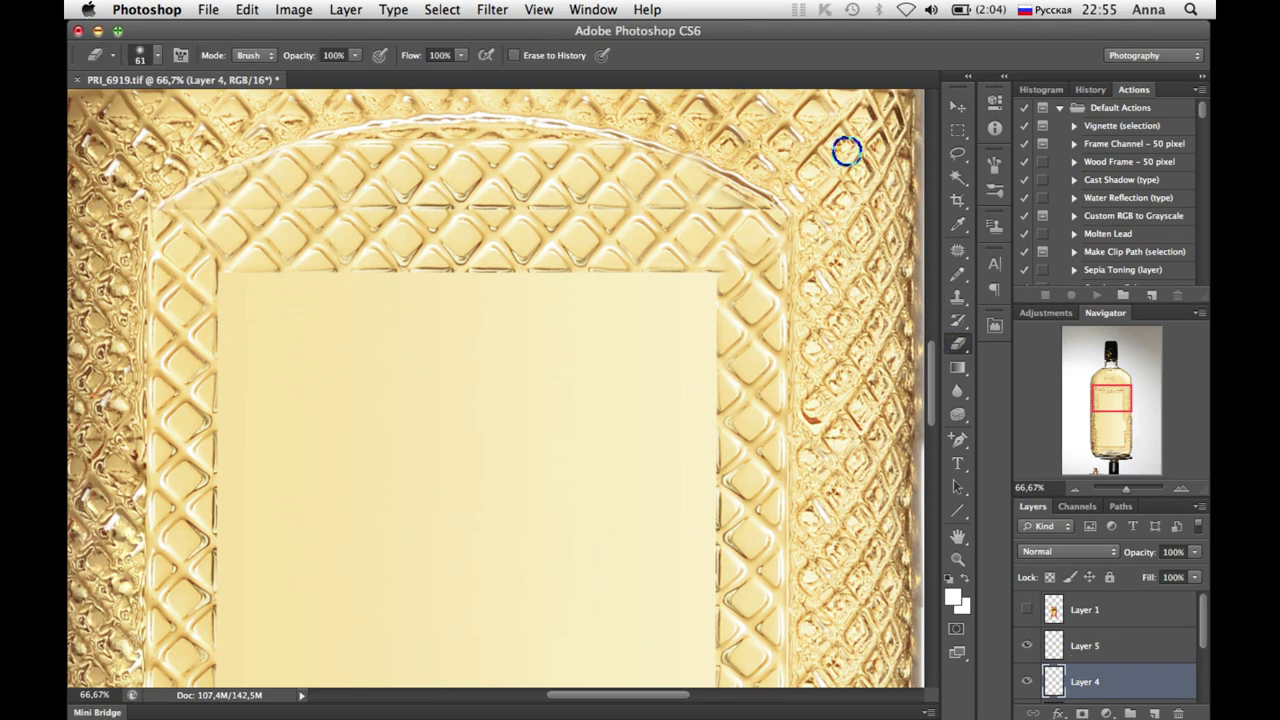
scroll(930, 368, "down", 3)
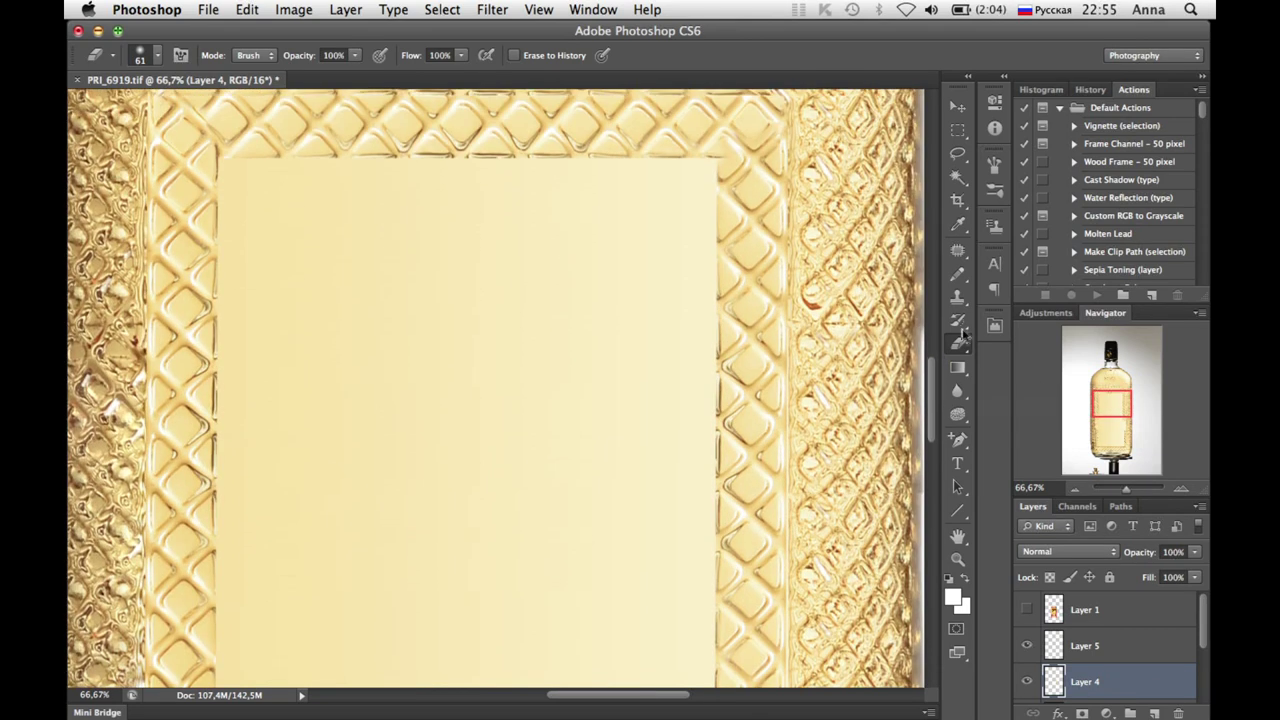
left_click(1075, 487)
- Delete the Layer 5 pattern overlapping the cream panel's left side
key("m")
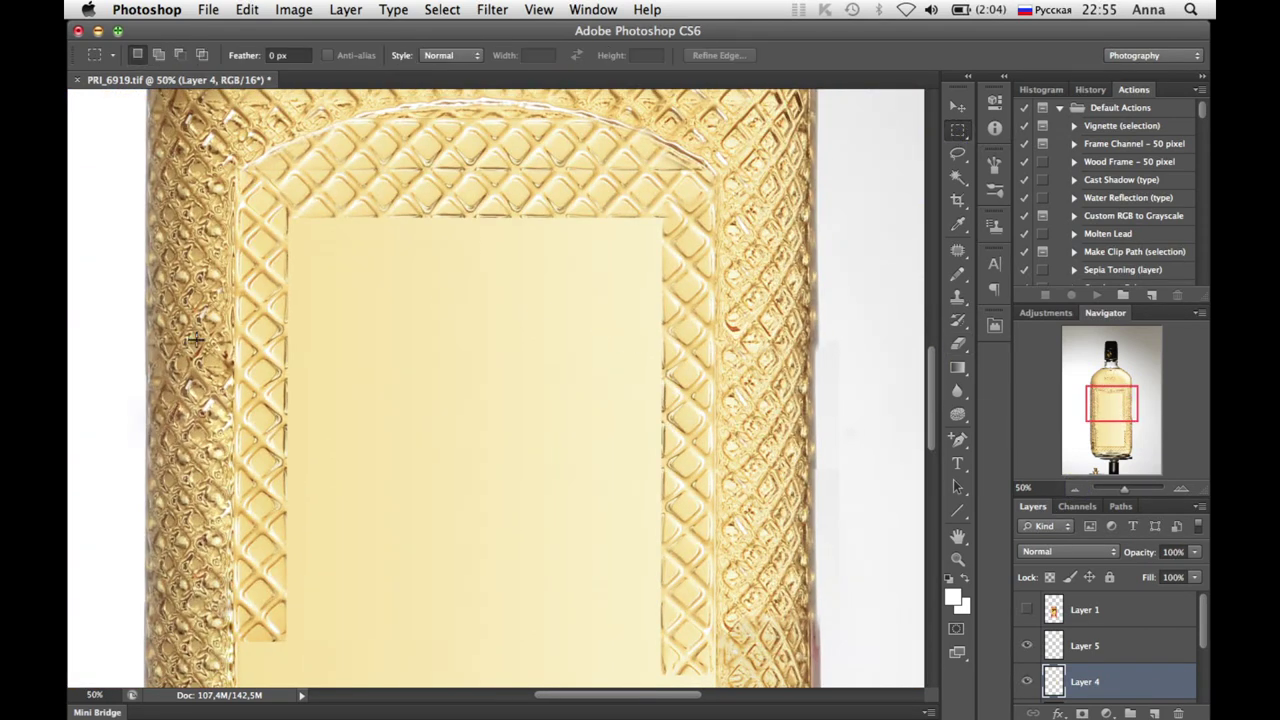
left_click_drag(222, 342, 324, 643)
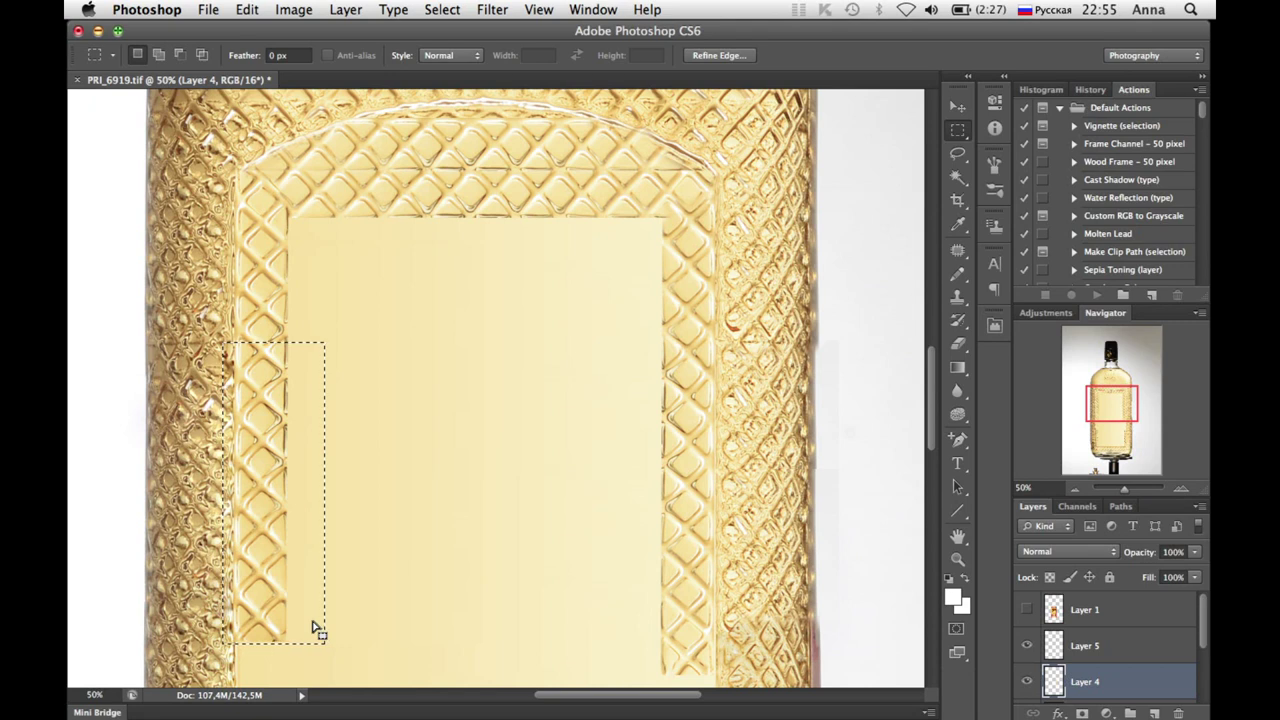
left_click(1085, 645)
key("BackSpace")
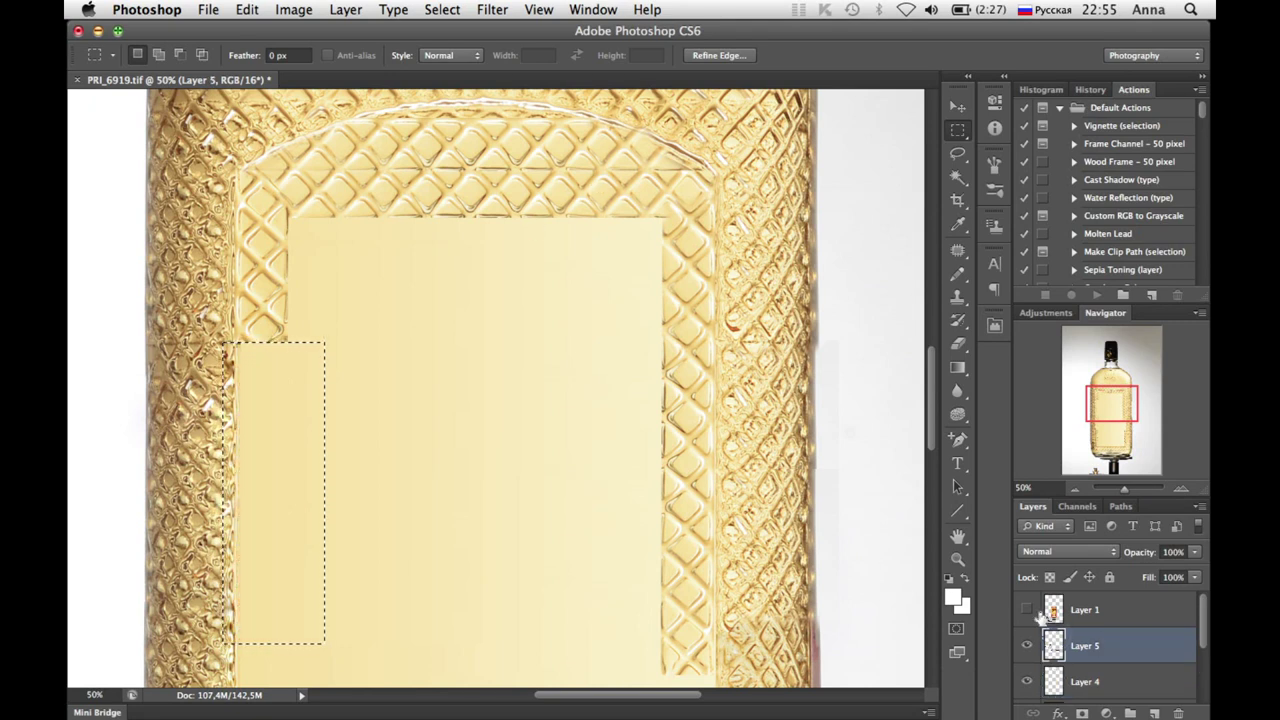
- Reselect and delete the Layer 4 pattern overlapping the panel's right side, then deselect
left_click(1085, 681)
left_click_drag(736, 339, 621, 686)
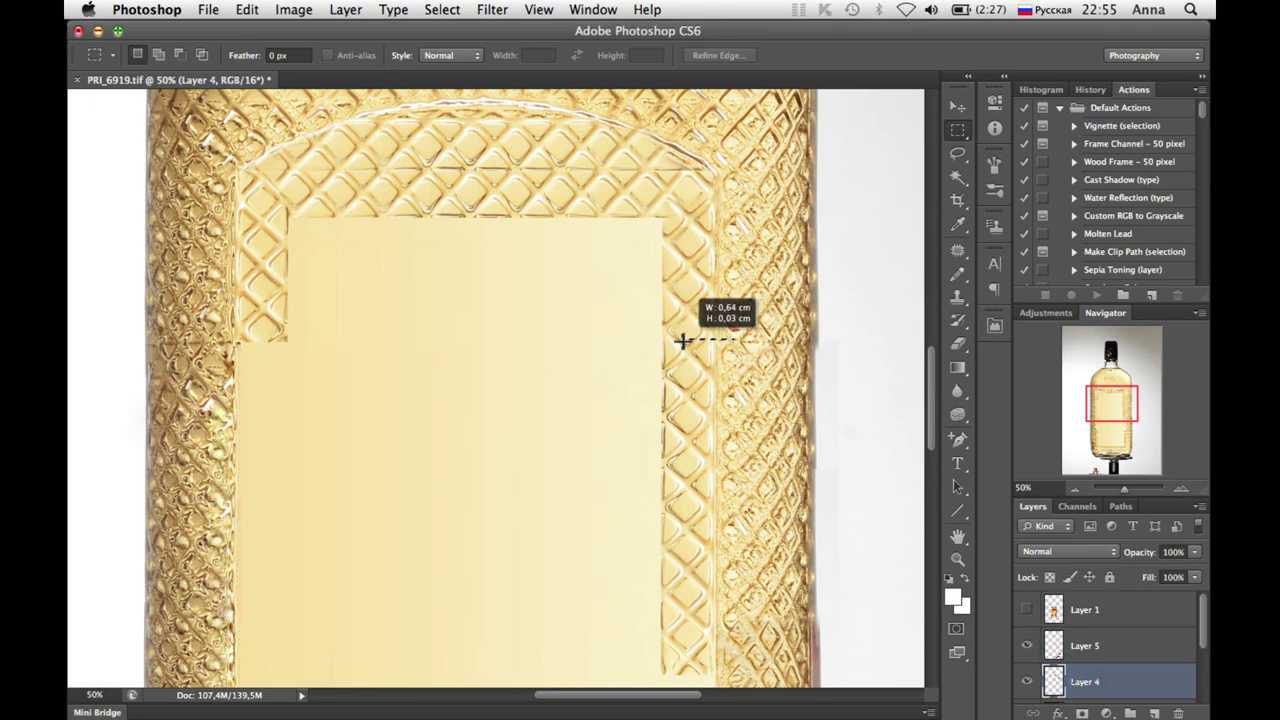
key("BackSpace")
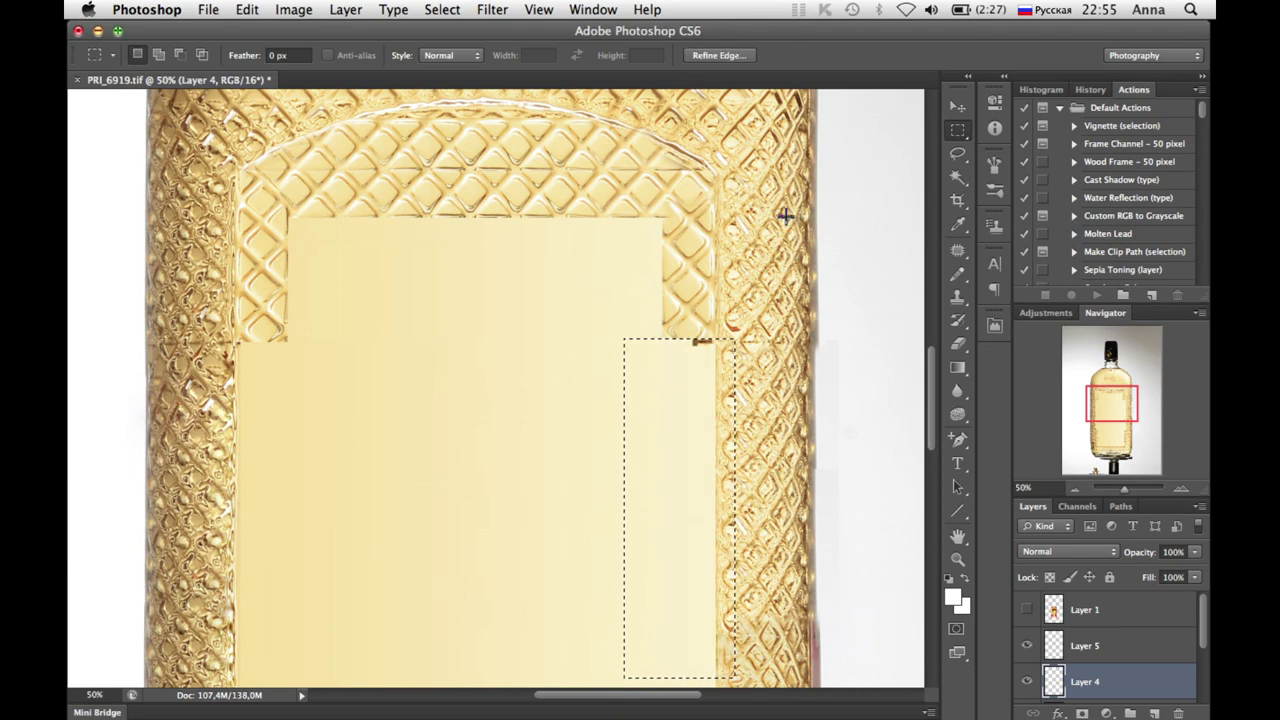
key("ctrl+z")
left_click(716, 343)
left_click_drag(723, 343, 621, 686)
key("BackSpace")
key("ctrl+d")
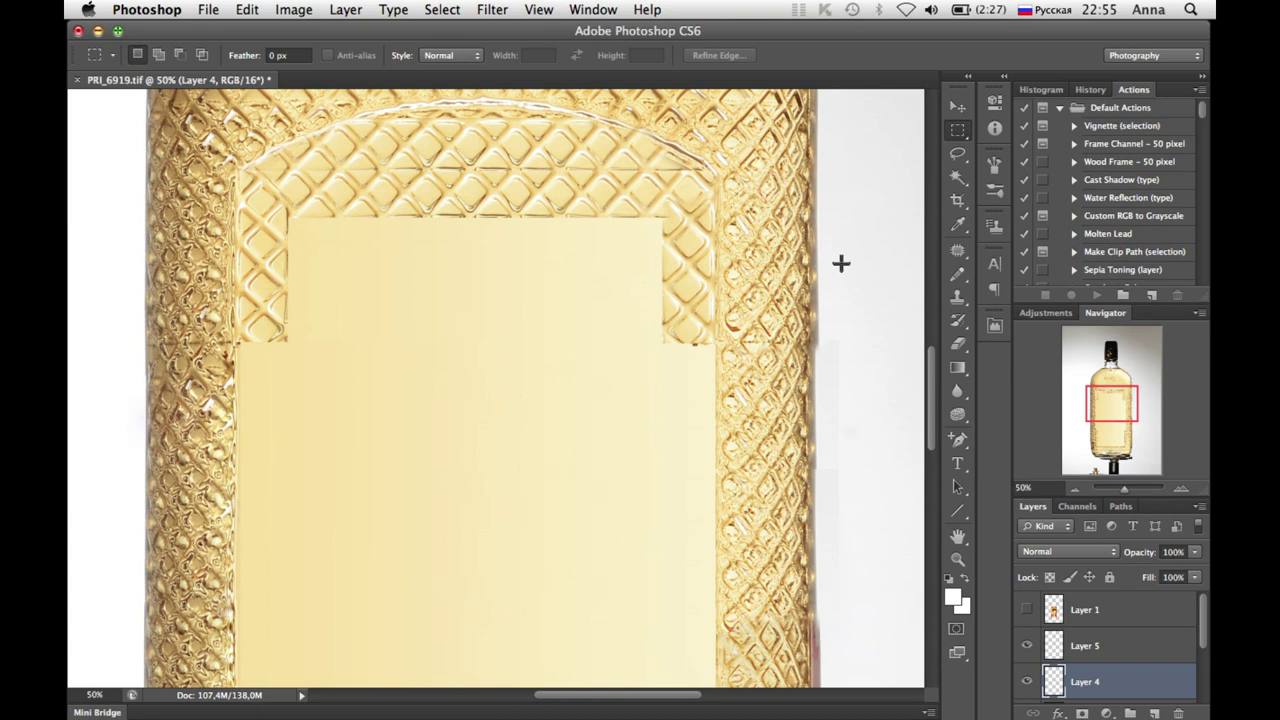
right_click(1090, 645)
- Merge visible layers into the Background, then show and select the Sombrero Negro label on Layer 1
left_click(1043, 538)
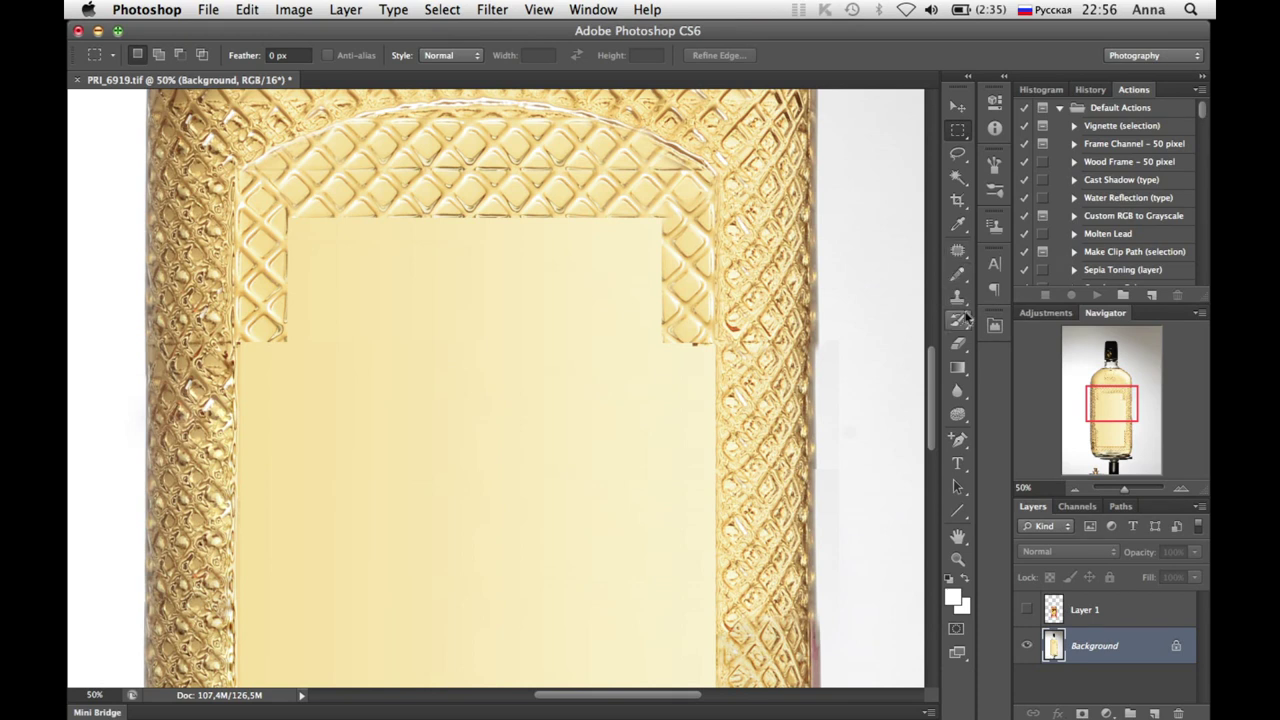
left_click(958, 302)
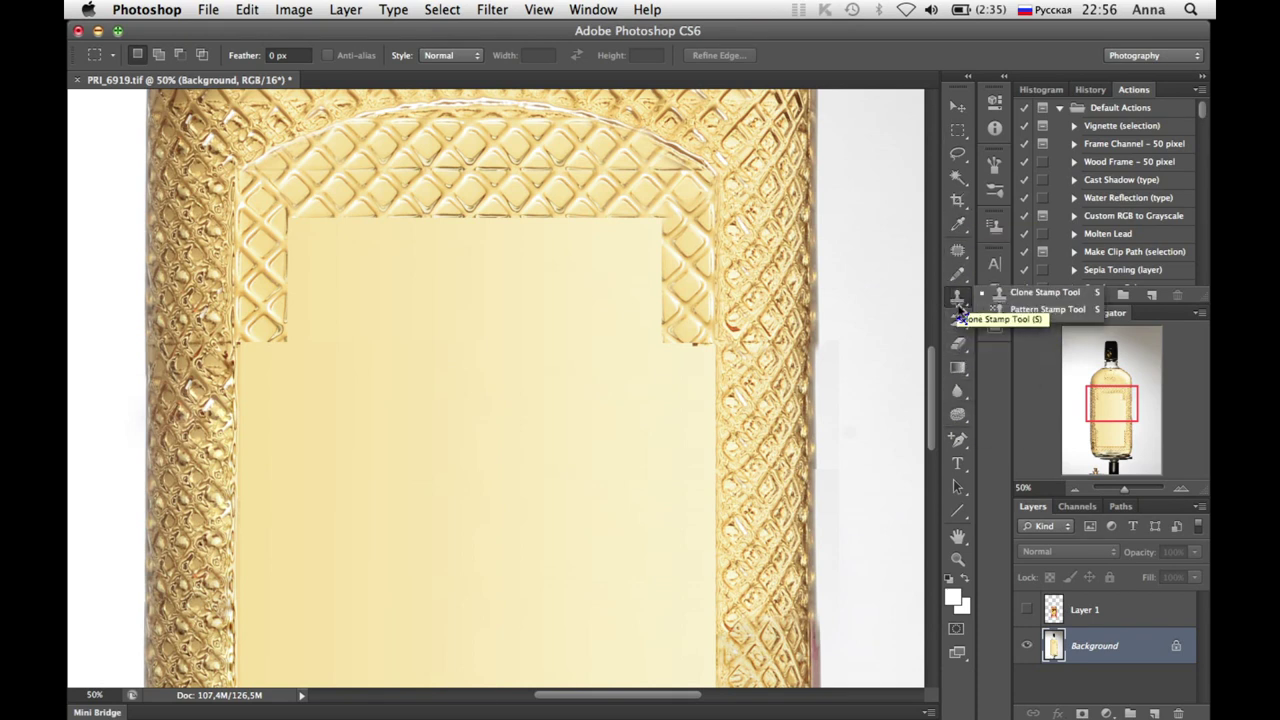
left_click(1043, 292)
left_click(690, 365)
key("Return")
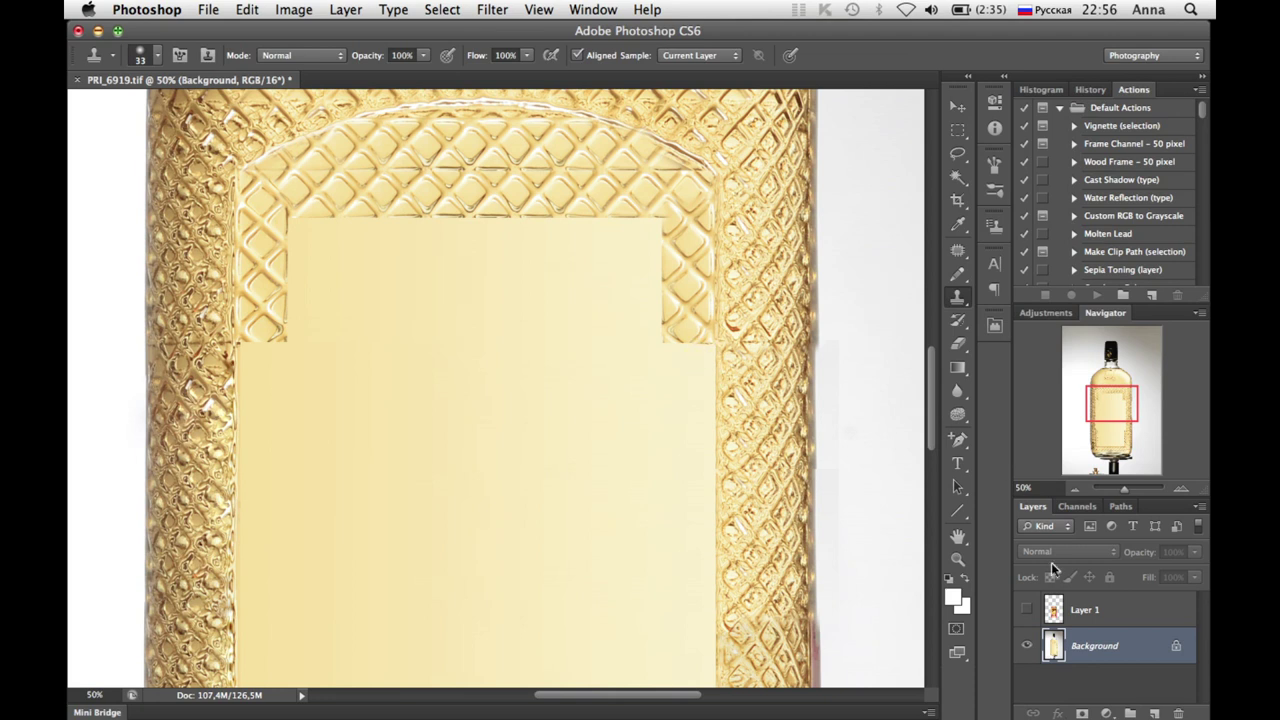
left_click(1085, 609)
left_click(1026, 609)
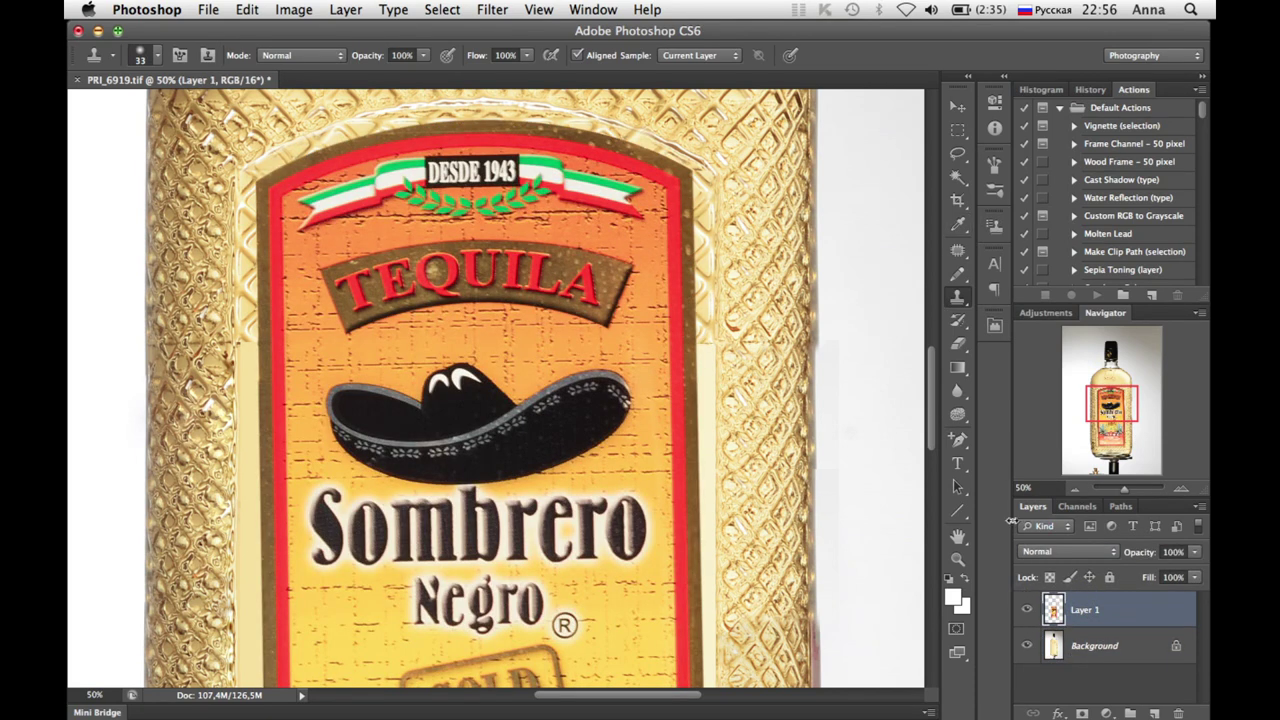
- Rotate the Layer 1 label about 0.53° and nudge it into alignment over the rebuilt panel
left_click(1075, 489)
scroll(927, 346, "down", 3)
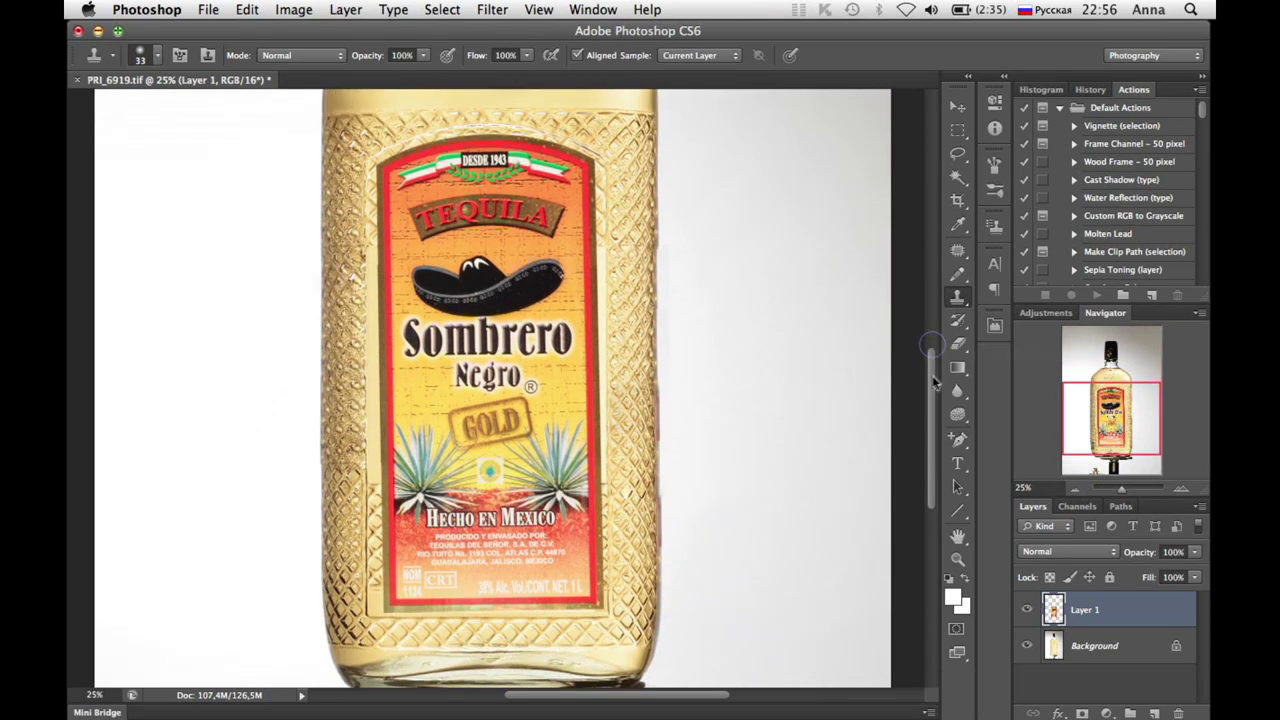
scroll(935, 330, "up", 1)
key("ctrl+t")
left_click_drag(735, 212, 769, 219)
left_click_drag(497, 376, 490, 372)
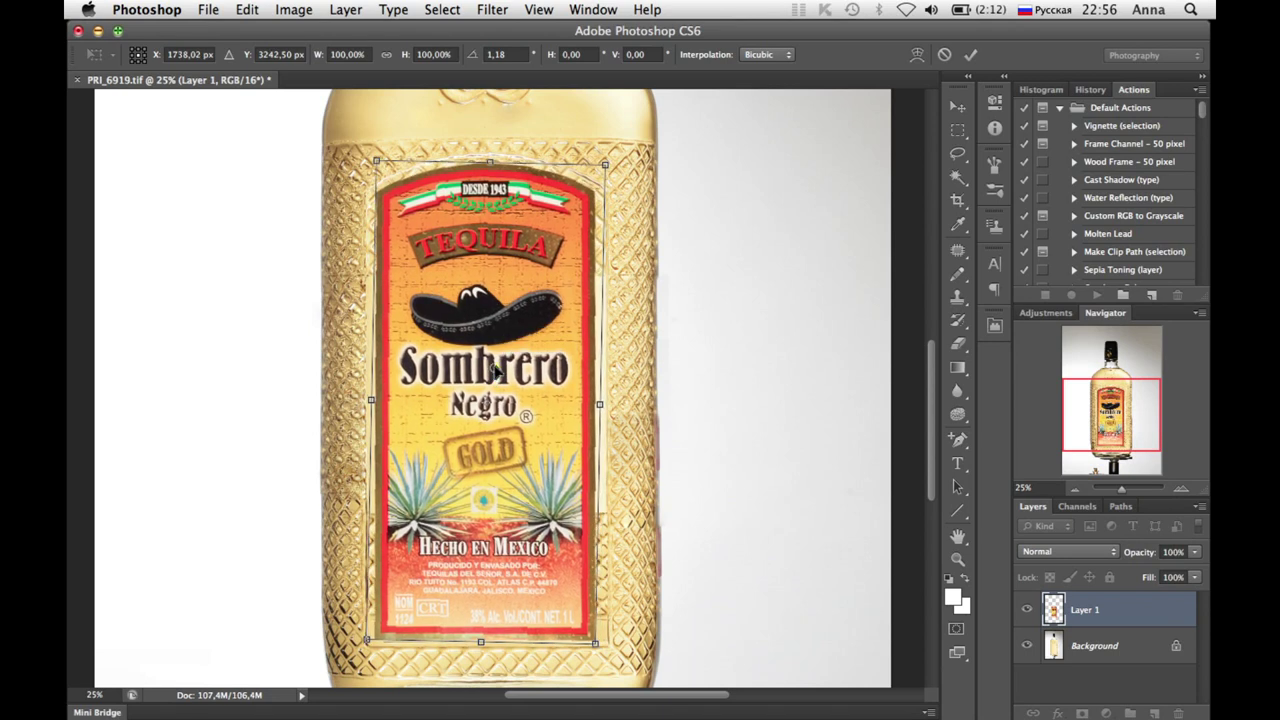
left_click_drag(494, 369, 498, 370)
left_click_drag(758, 288, 757, 285)
left_click_drag(573, 320, 580, 318)
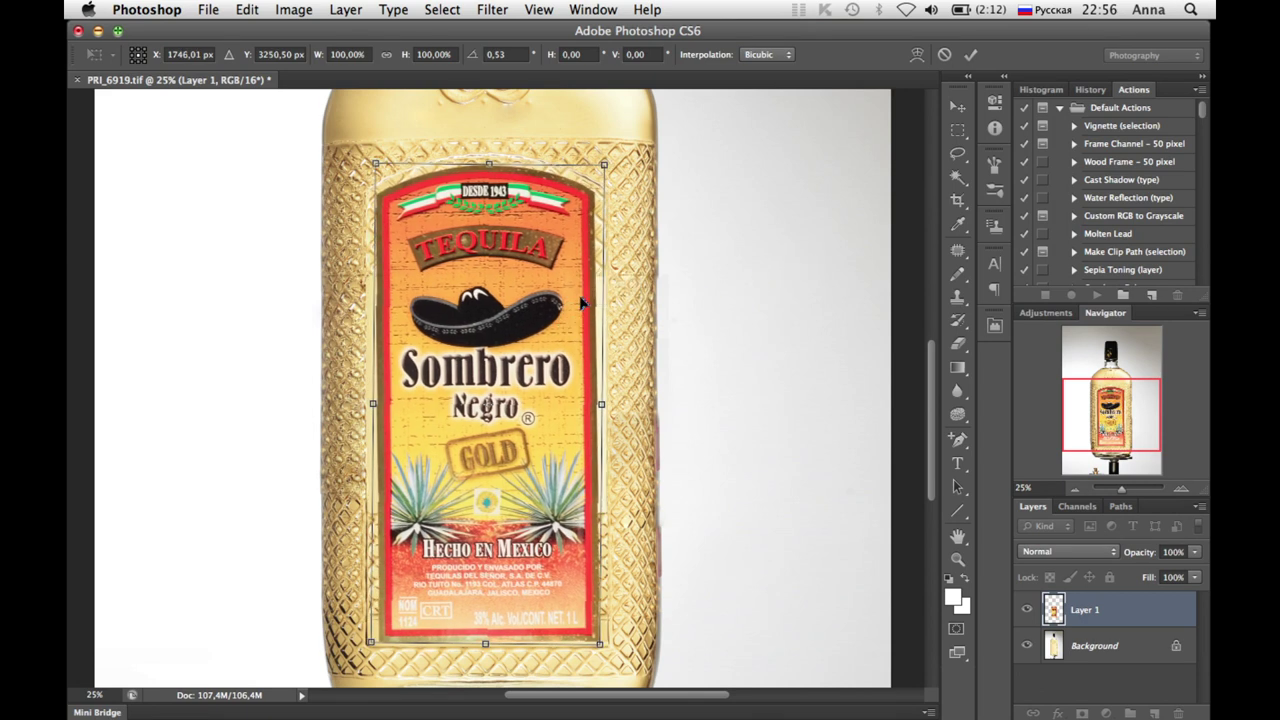
key("Return")
key("s")
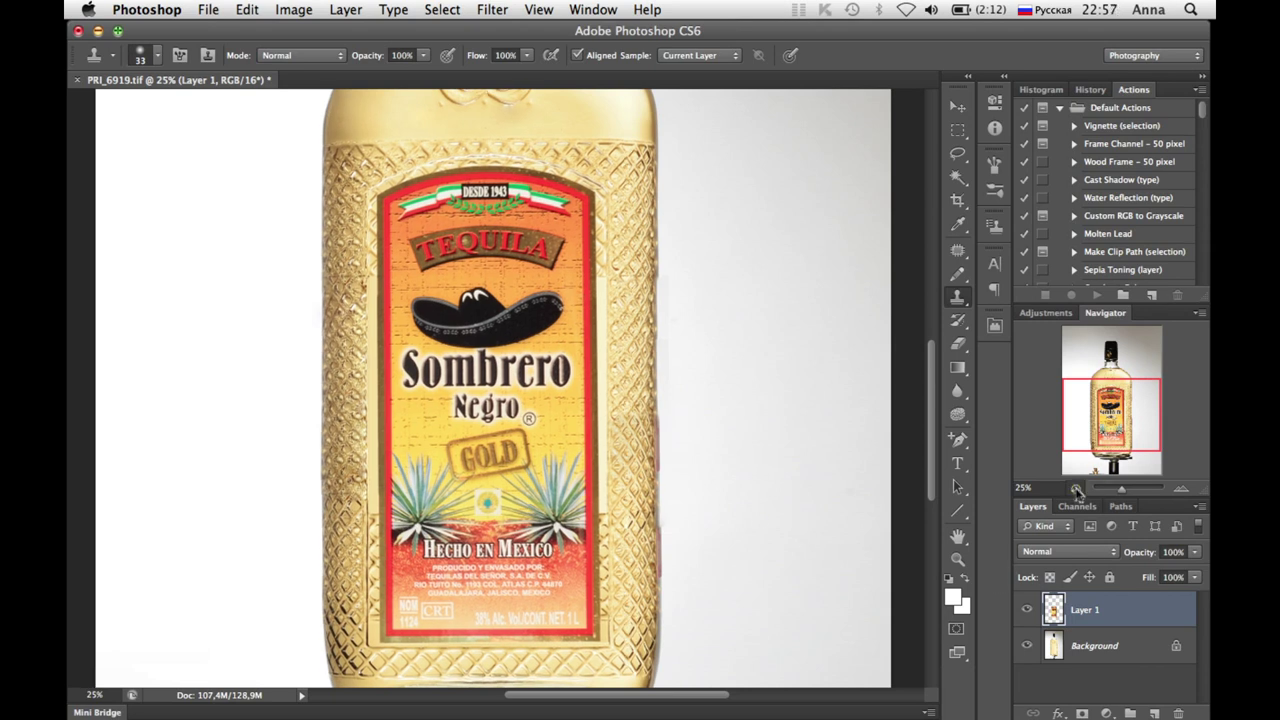
left_click(1075, 489)
left_click(1181, 487)
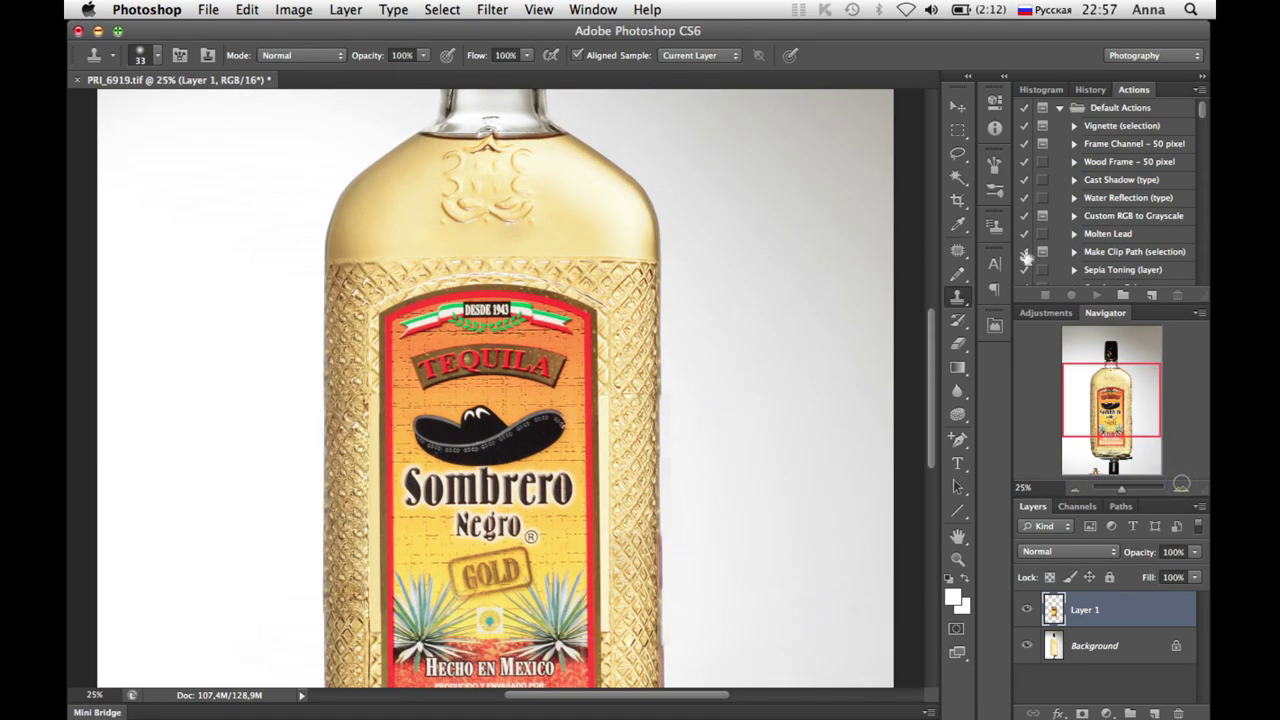
- Apply a Median filter with 19-pixel radius to the label layer
left_click(1183, 488)
left_click(492, 9)
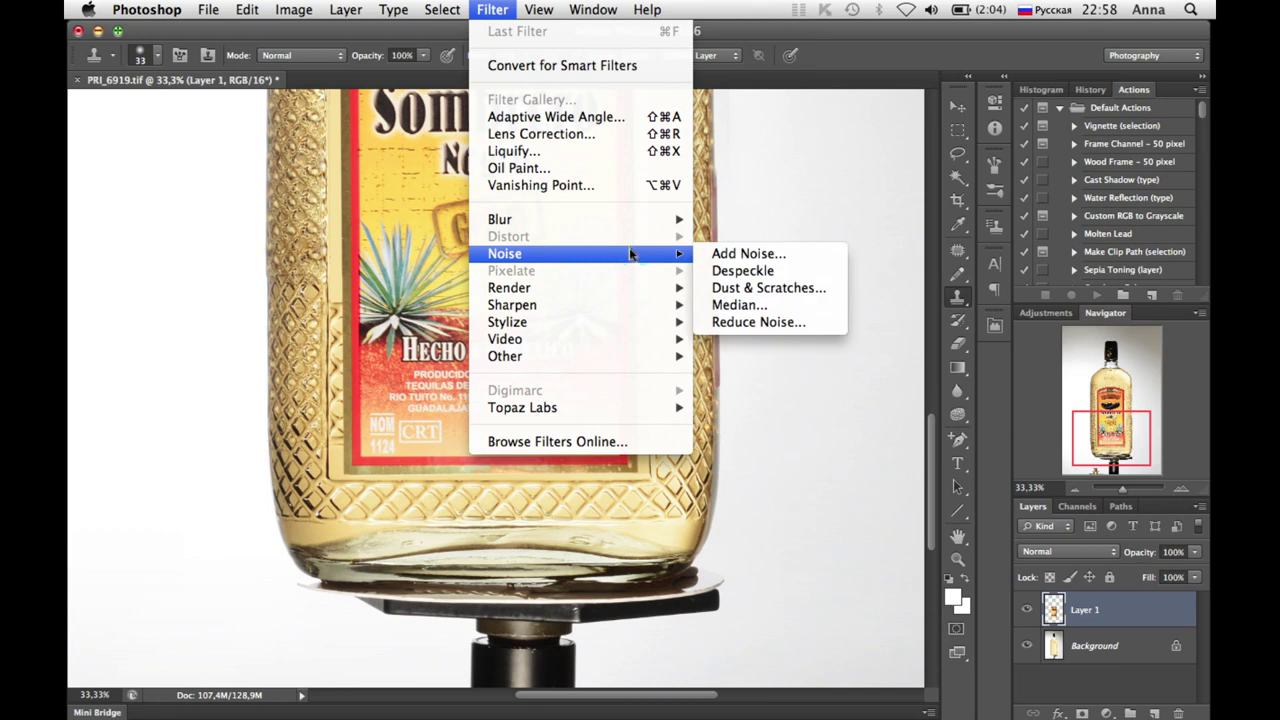
left_click(738, 304)
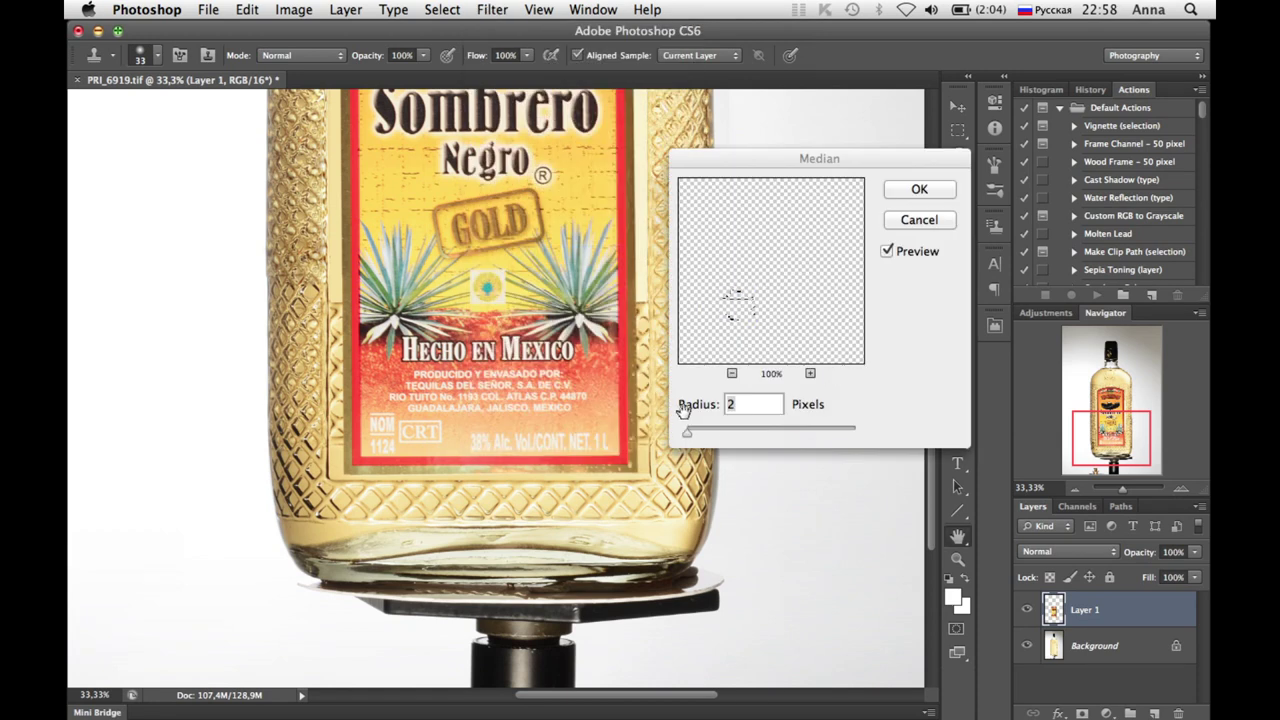
mouse_move(690, 440)
left_mouse_down()
mouse_move(724, 433)
mouse_move(710, 438)
left_mouse_up()
left_click_drag(714, 437, 712, 436)
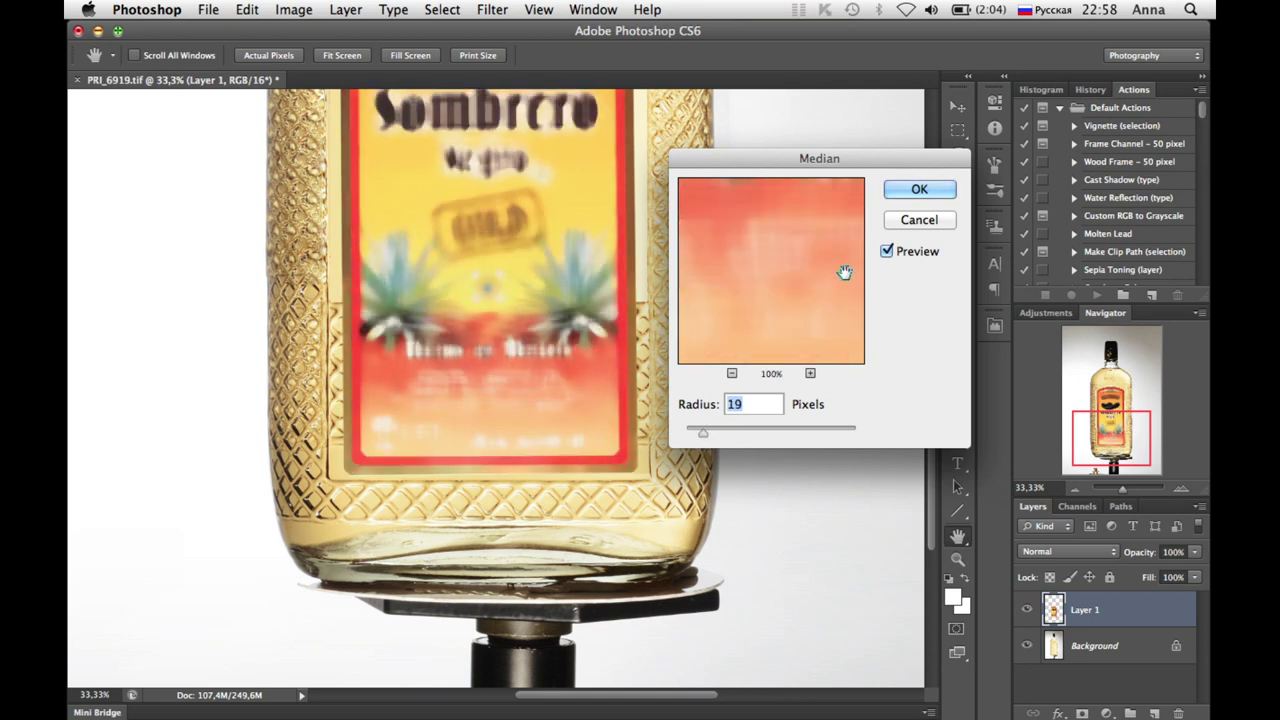
left_click(917, 192)
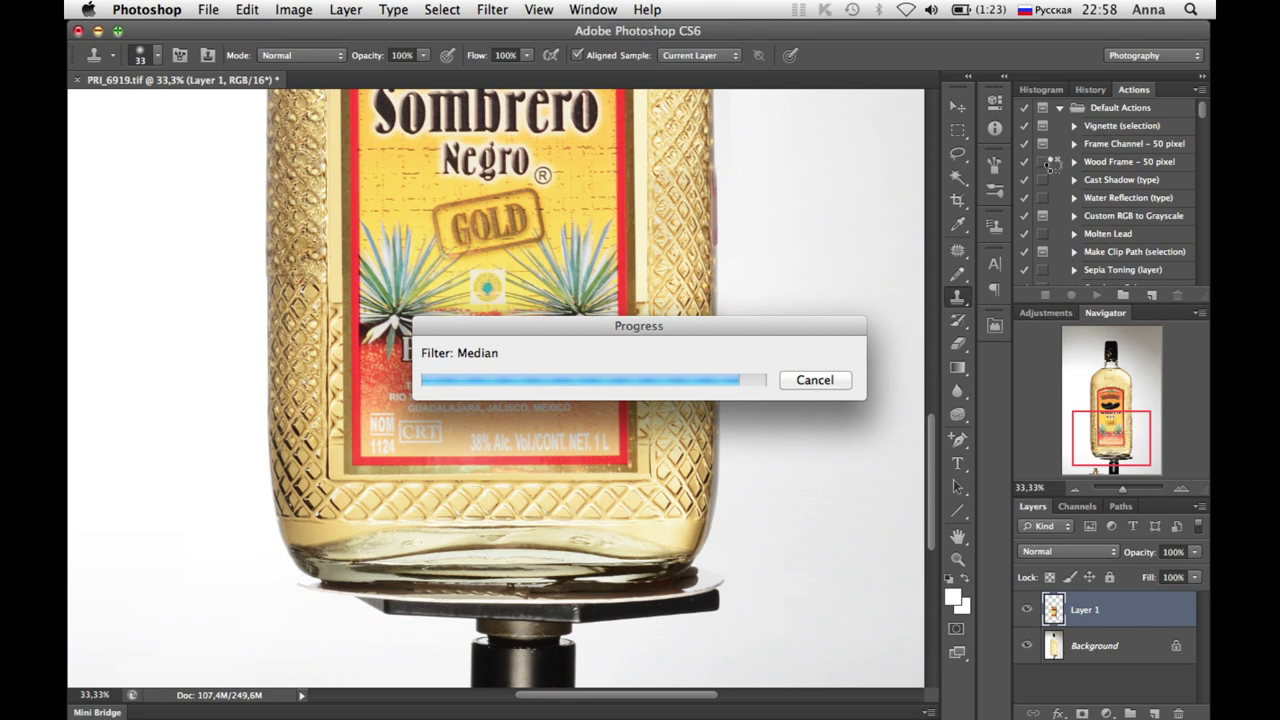
- Revert to the Free Transform history state and zoom the label to 66.67%
left_click(1090, 89)
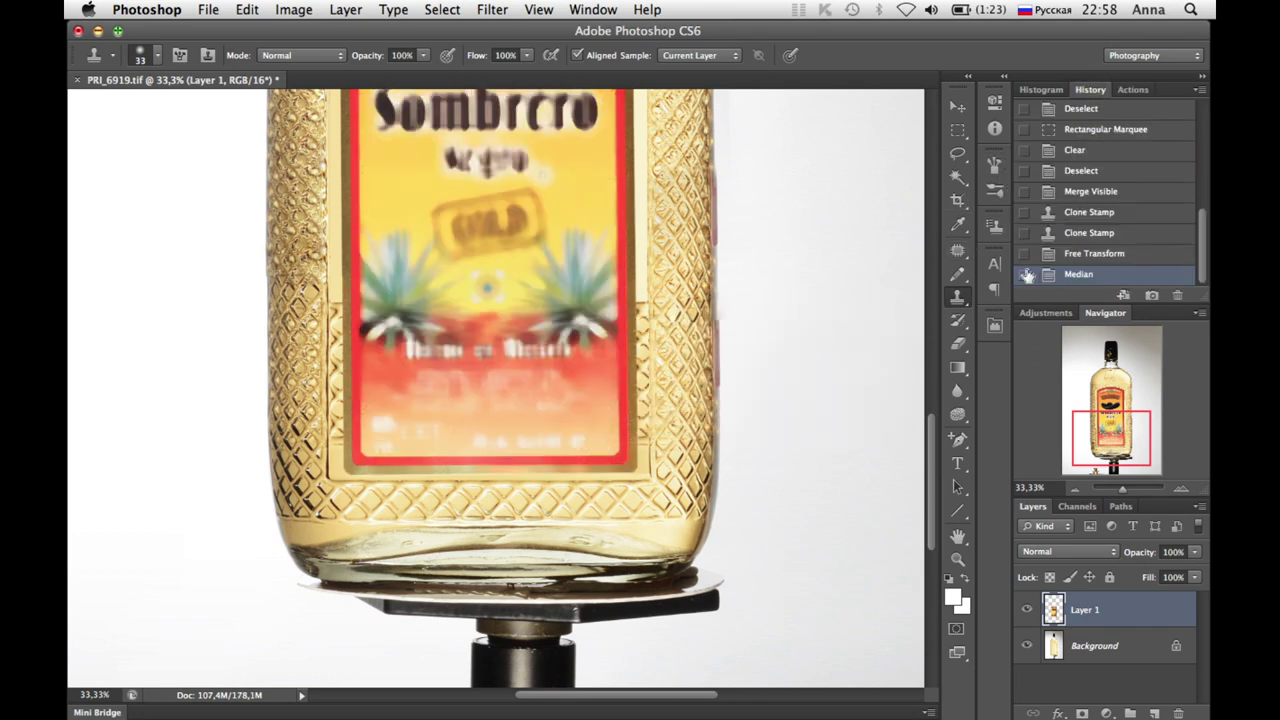
left_click(1058, 253)
left_click(1181, 488)
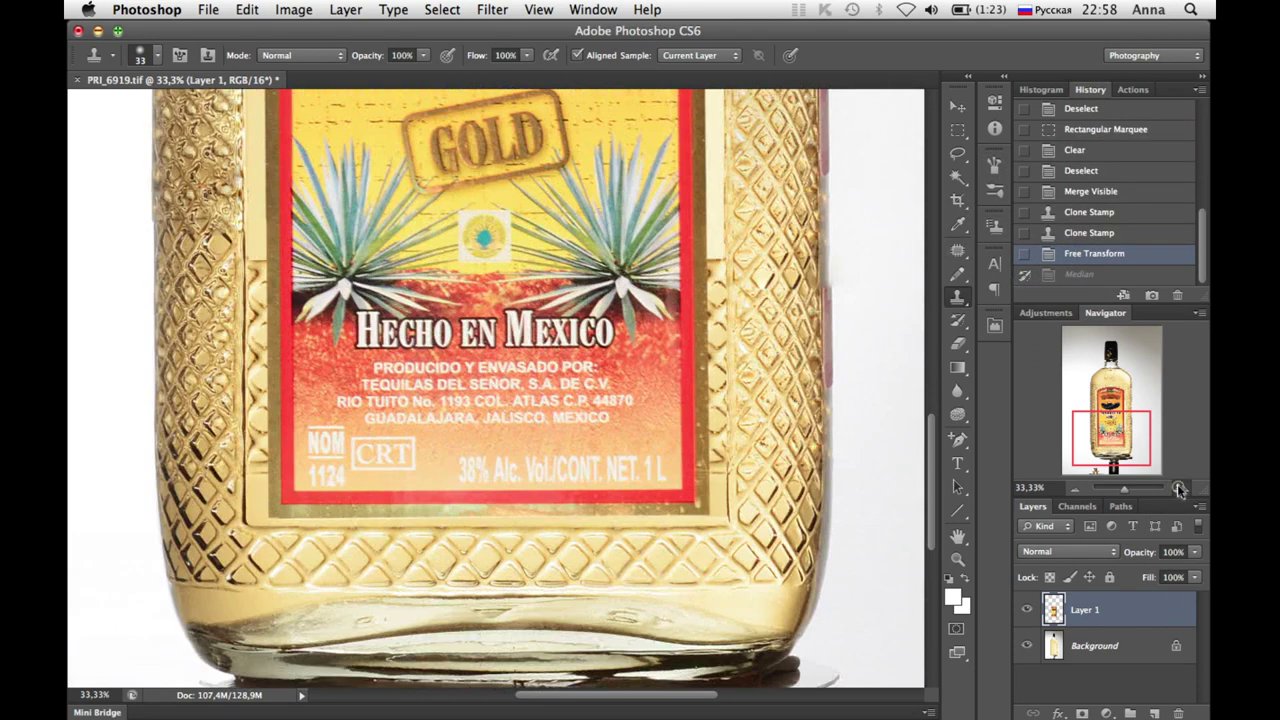
- Paint the Median state onto the glass beside the label with a 47 px History Brush
left_click_drag(663, 700, 693, 700)
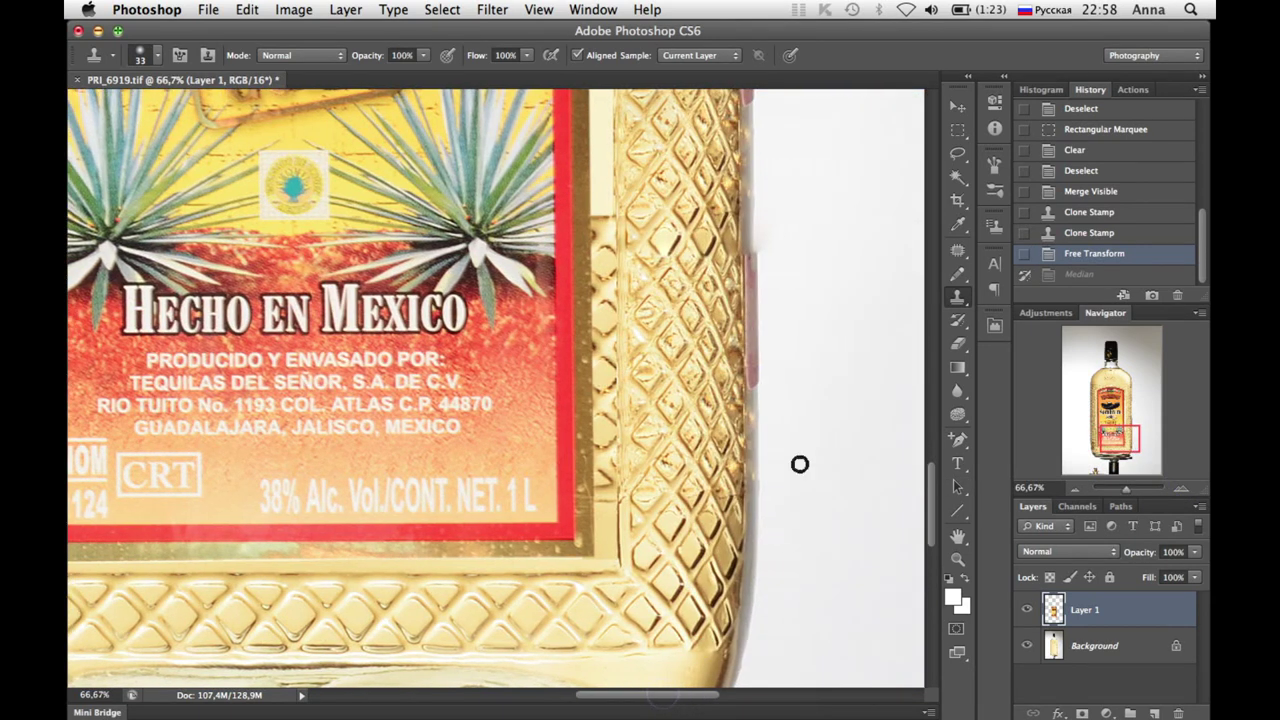
left_click(957, 320)
right_click(588, 428)
left_click_drag(657, 484, 647, 484)
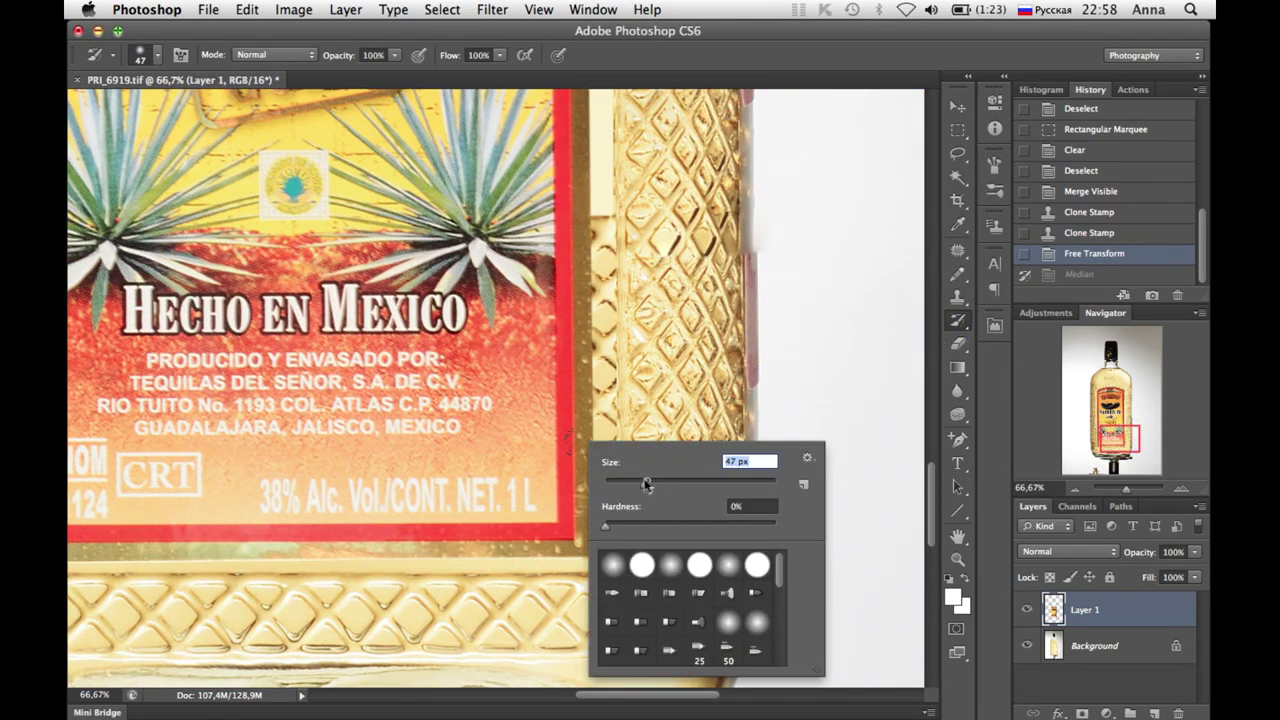
left_click_drag(580, 346, 585, 450)
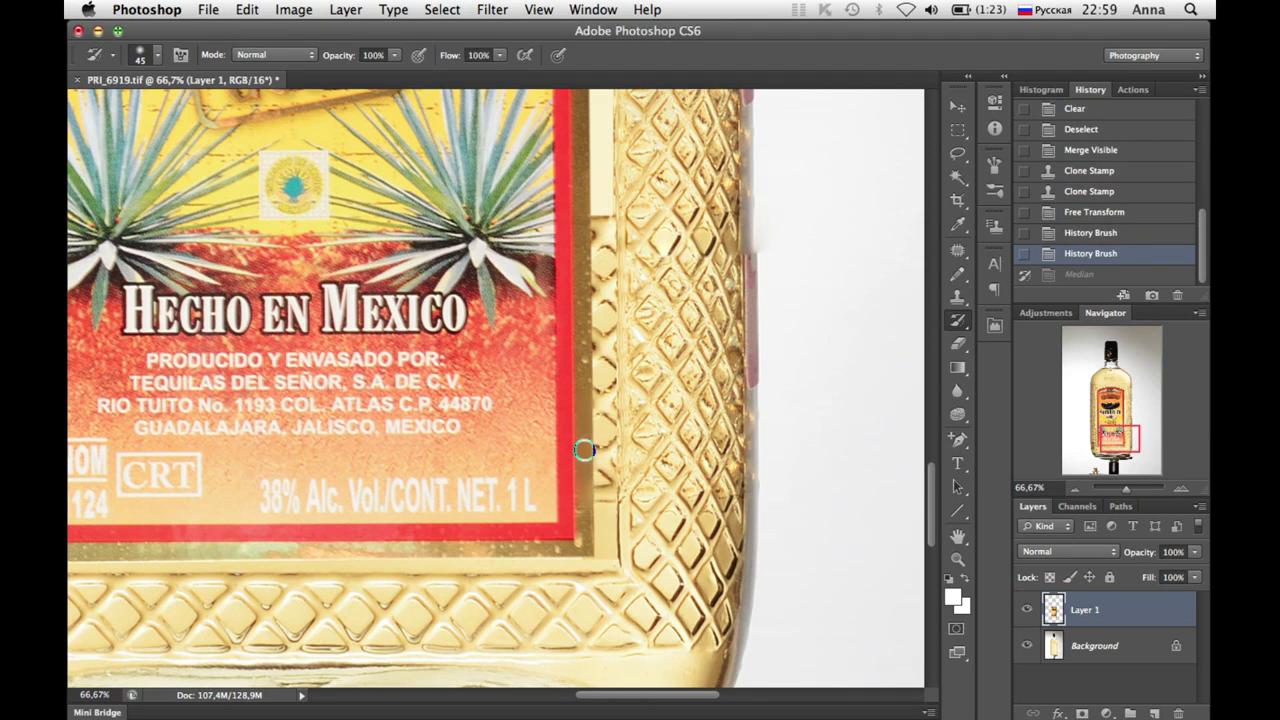
left_click(582, 550)
left_click_drag(587, 340, 587, 384)
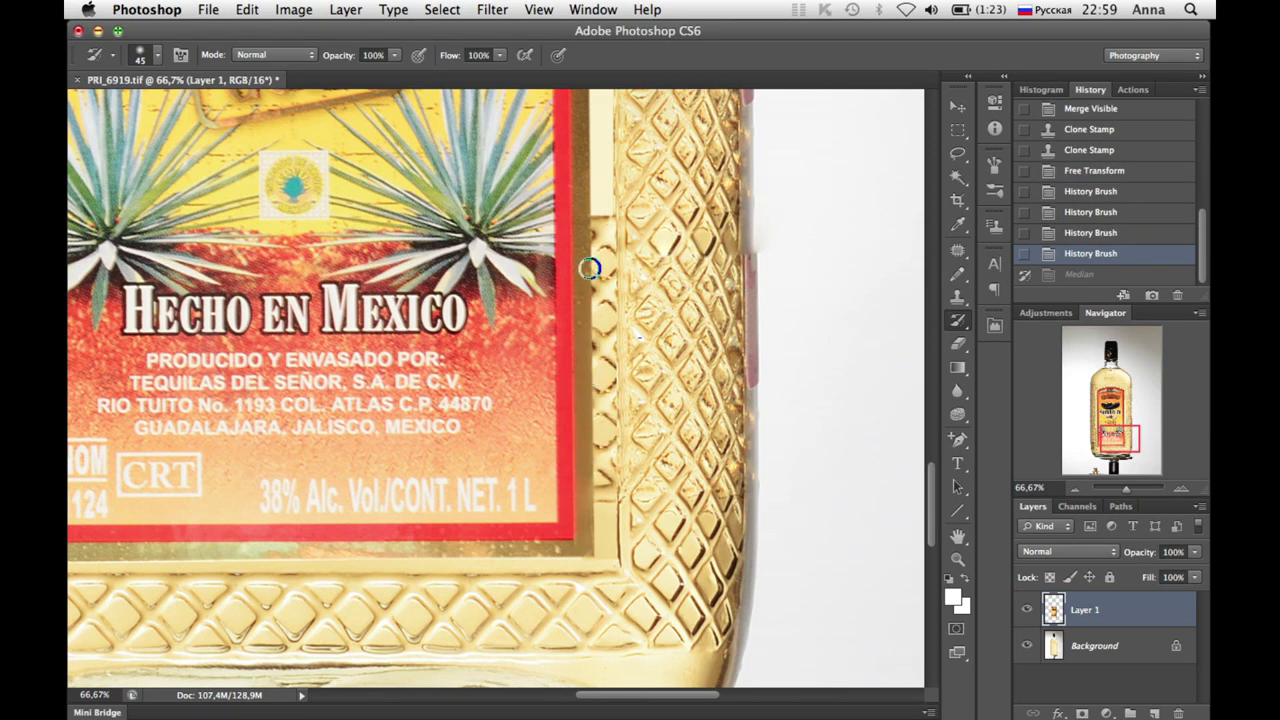
mouse_move(588, 265)
left_mouse_down()
mouse_move(583, 277)
mouse_move(589, 240)
left_mouse_up()
left_click(589, 203)
left_click(586, 163)
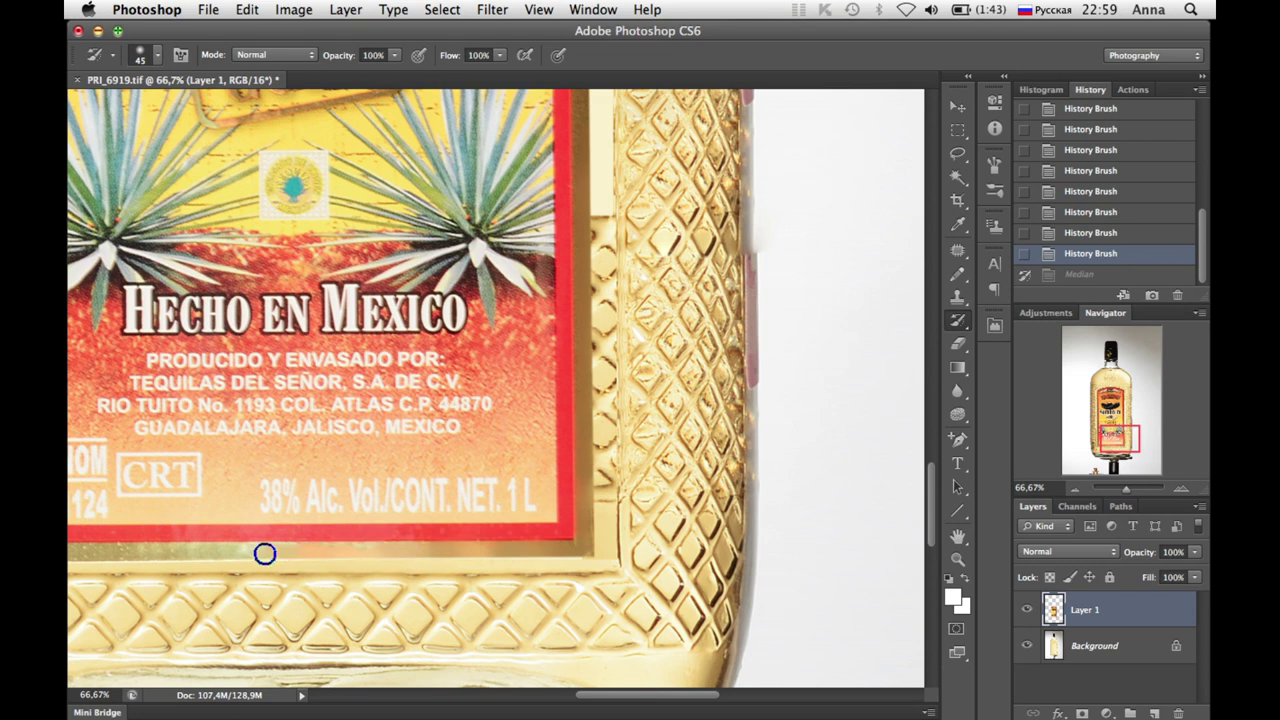
- Pan around the bottle, undo and redo the brush strokes, add a stroke, and zoom out
scroll(369, 553, "left", 2)
scroll(450, 556, "left", 5)
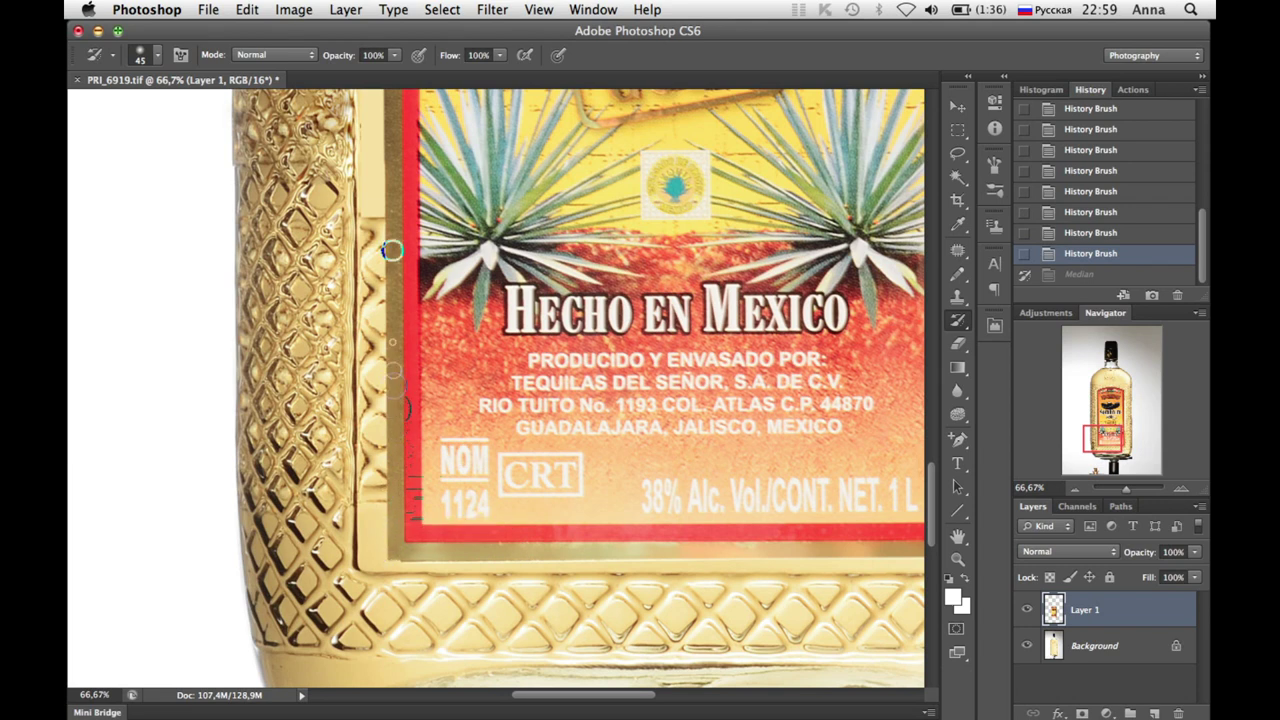
scroll(390, 621, "up", 8)
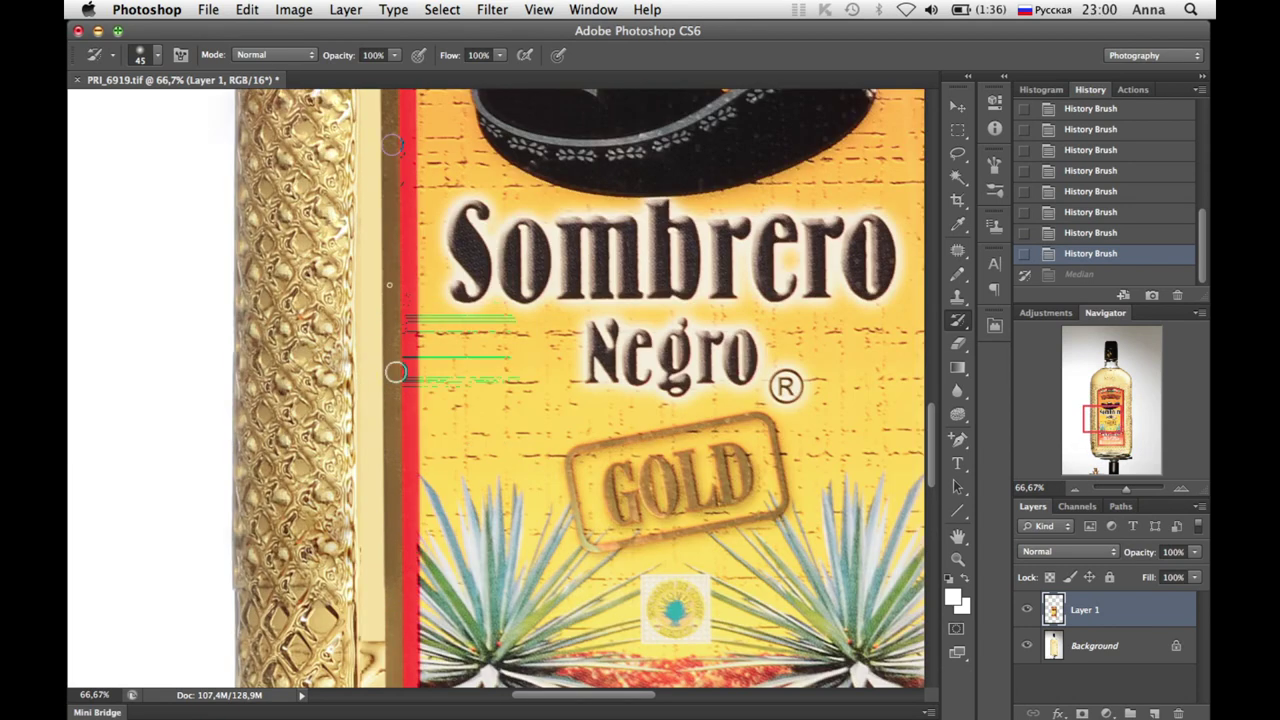
scroll(388, 431, "up", 7)
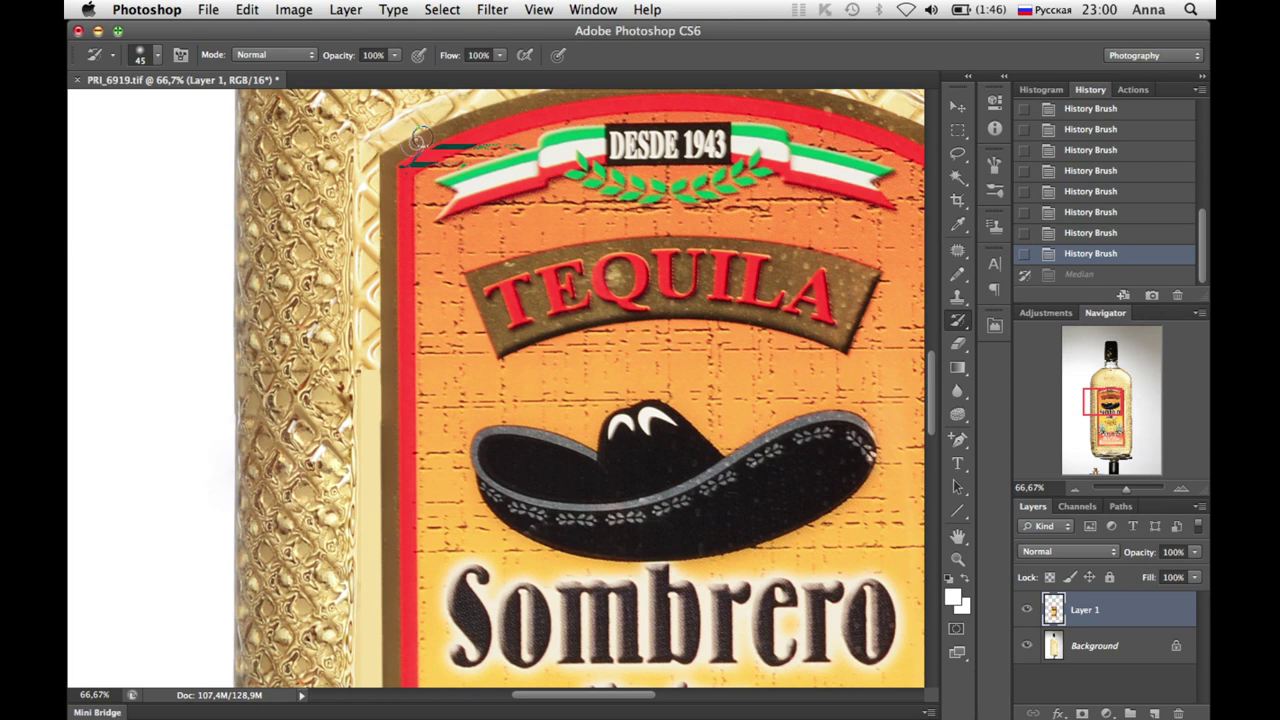
scroll(577, 254, "up", 4)
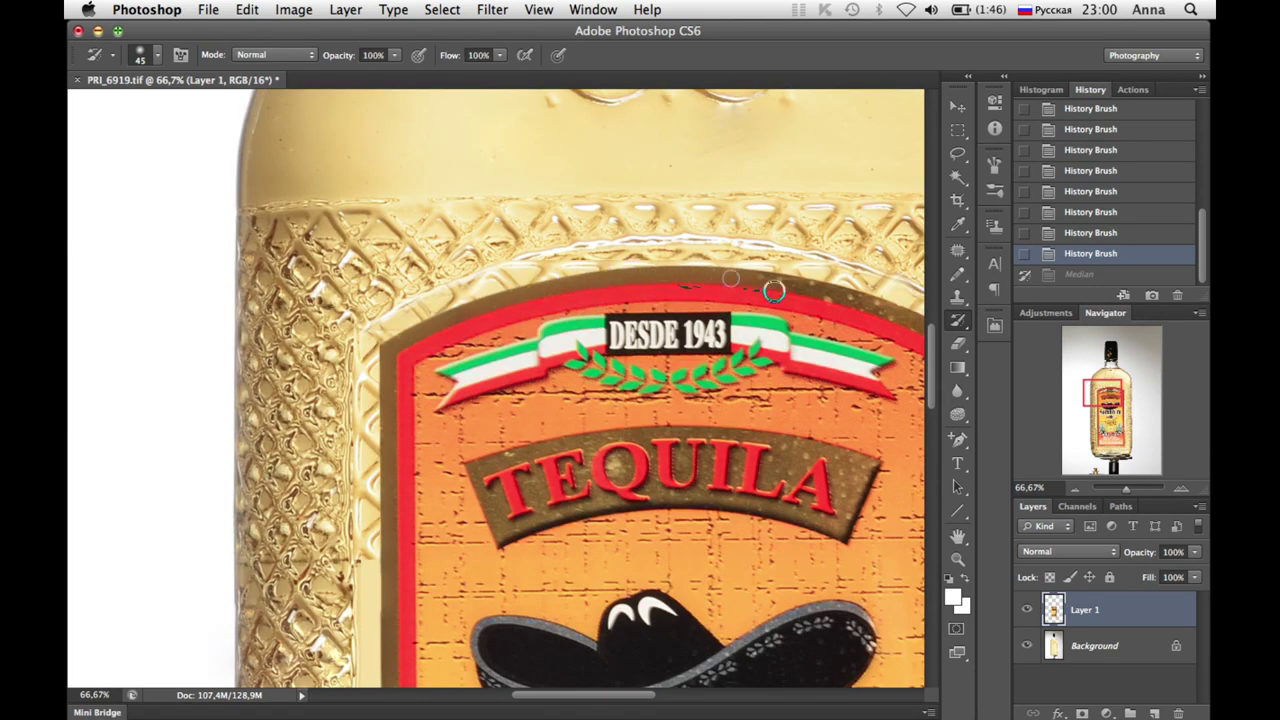
scroll(771, 286, "right", 5)
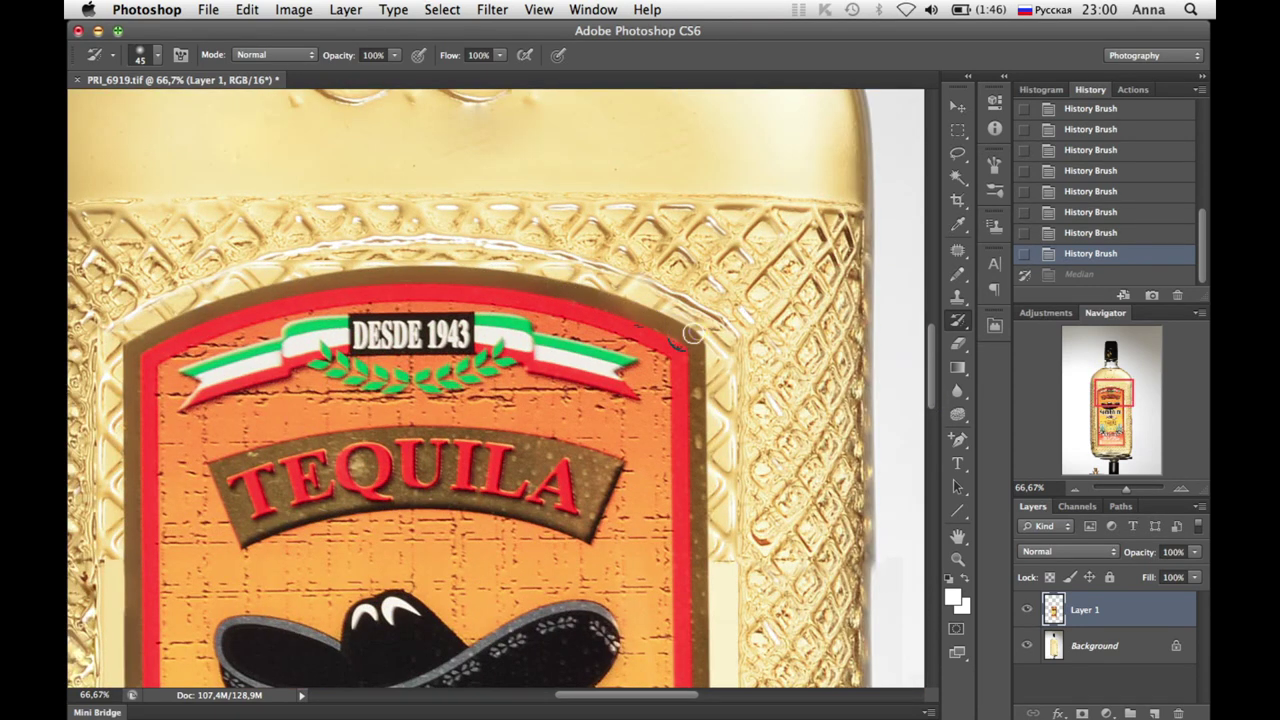
key("ctrl+alt+z")
key("ctrl+alt+z")
key("ctrl+alt+z")
key("ctrl+alt+z")
key("ctrl+shift+z")
key("ctrl+shift+z")
key("ctrl+shift+z")
left_click_drag(655, 330, 688, 365)
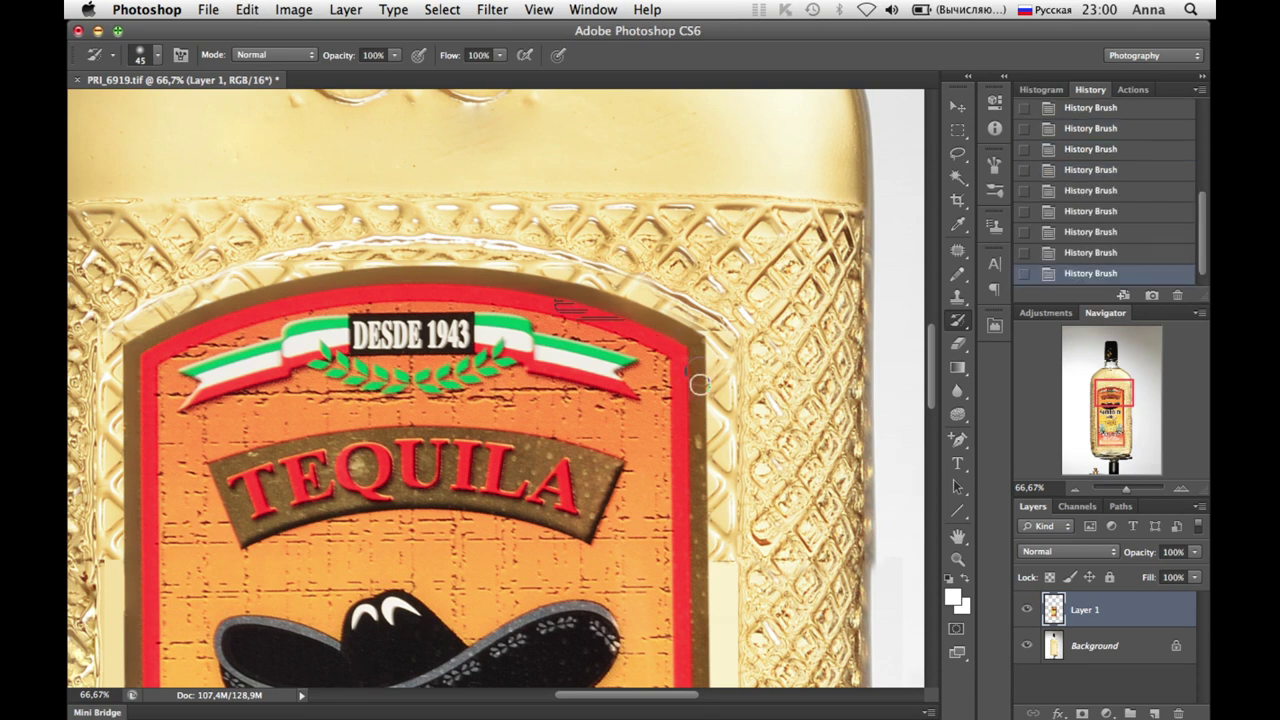
scroll(690, 380, "down", 4)
scroll(705, 330, "down", 5)
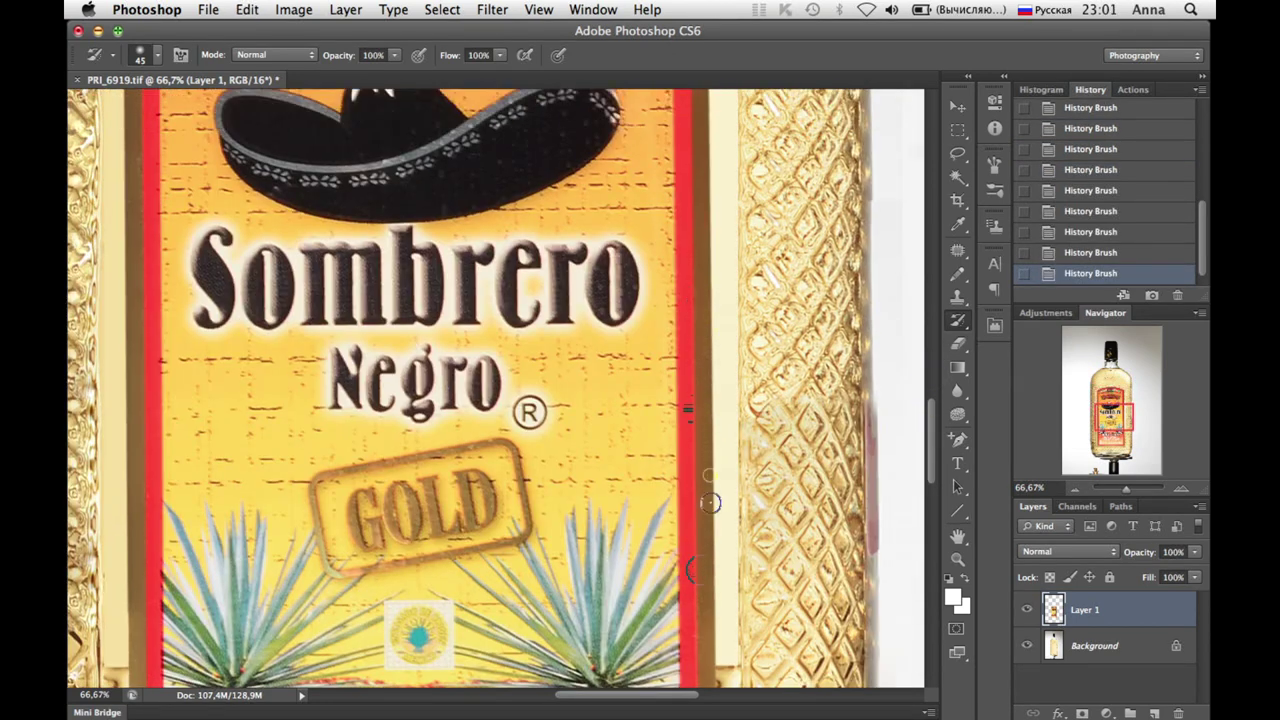
scroll(700, 400, "down", 5)
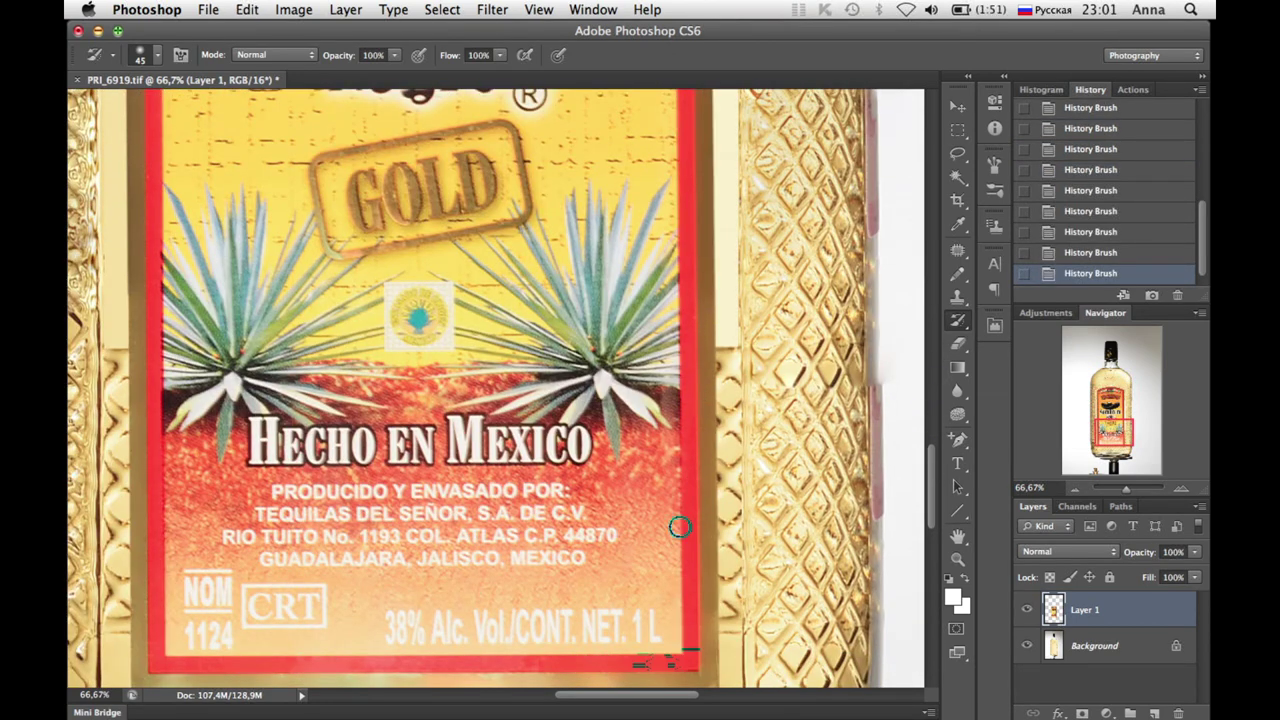
key("ctrl+minus")
key("ctrl+minus")
key("ctrl+minus")
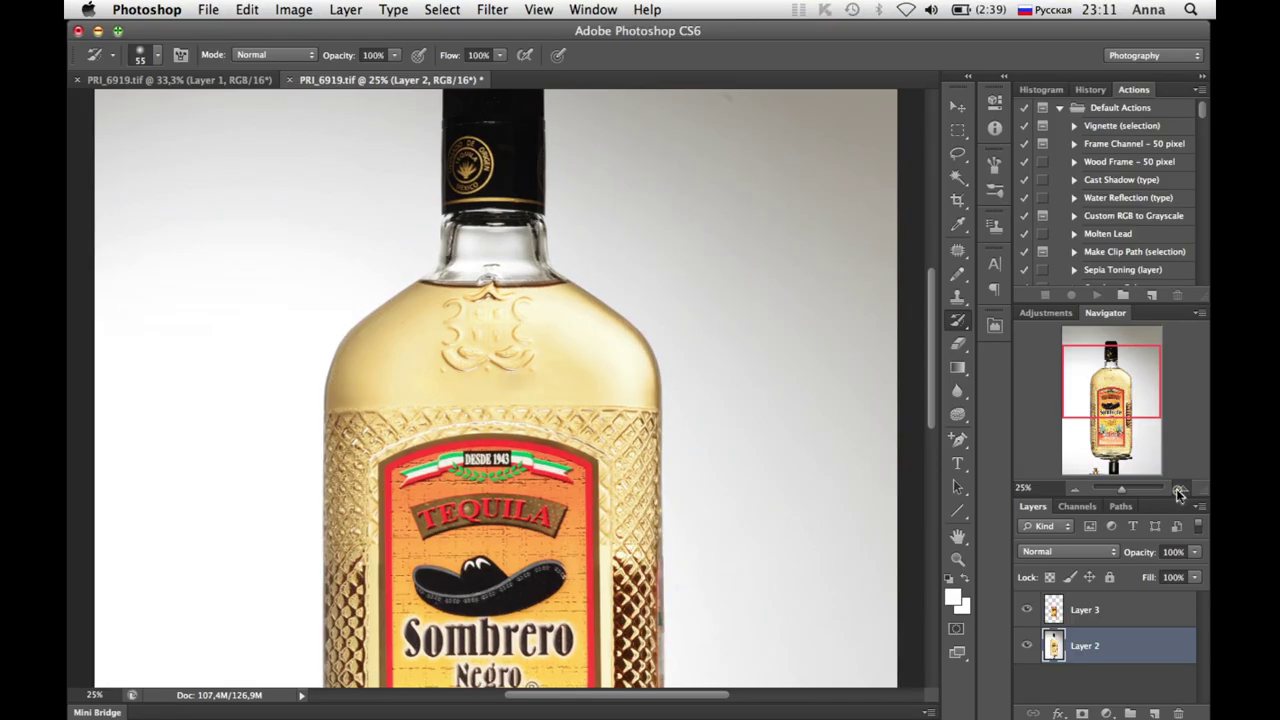
- Apply Dust & Scratches at radius 4 px to Layer 2, then step back before it in History
left_click(1181, 488)
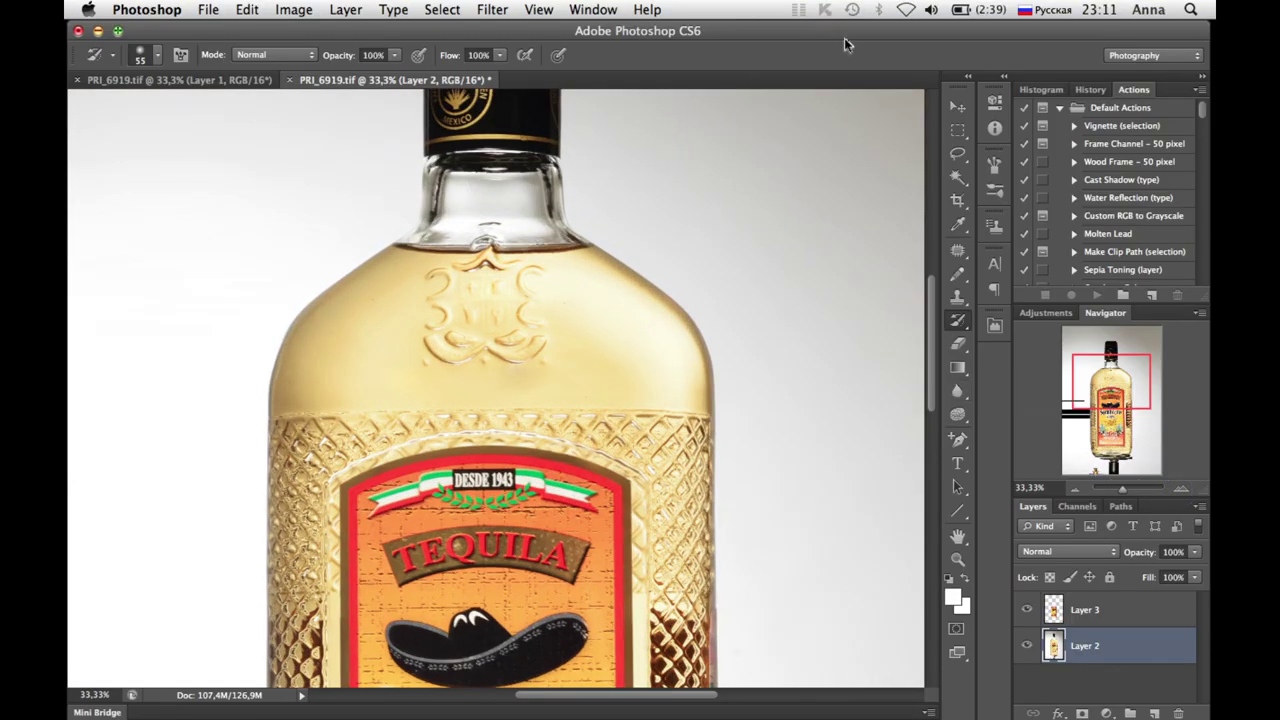
left_click(492, 9)
mouse_move(540, 254)
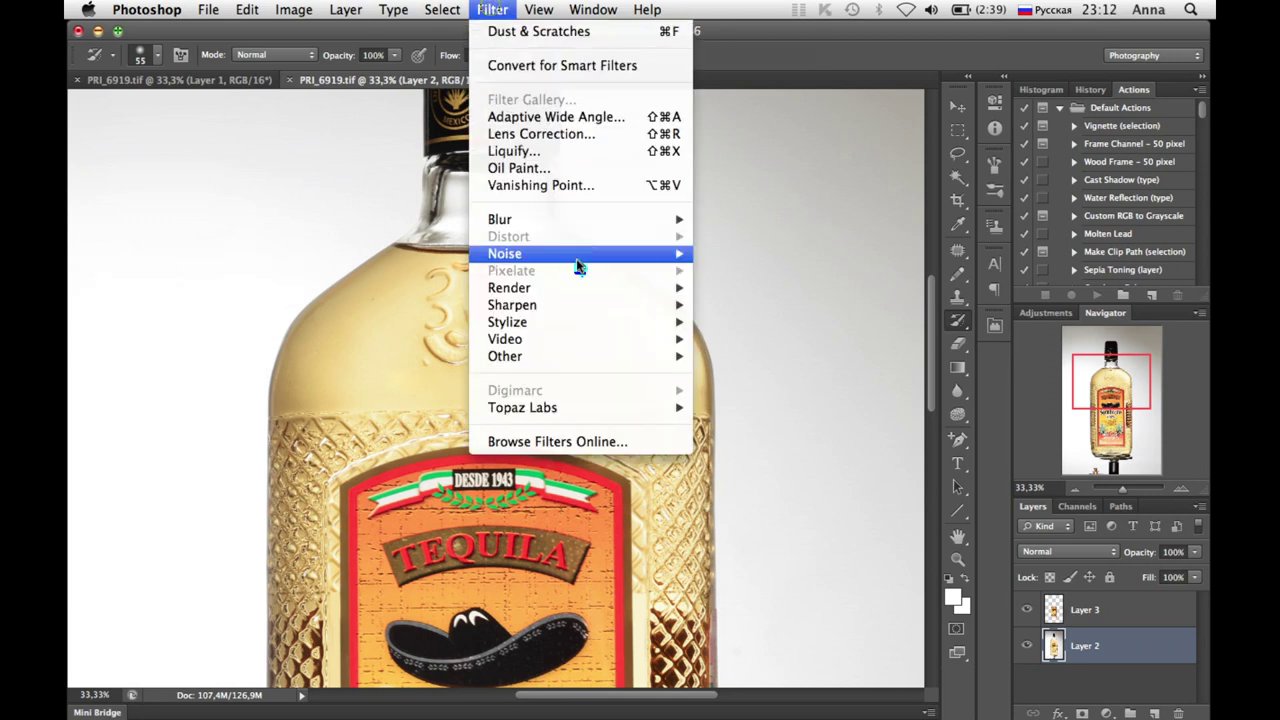
left_click(744, 288)
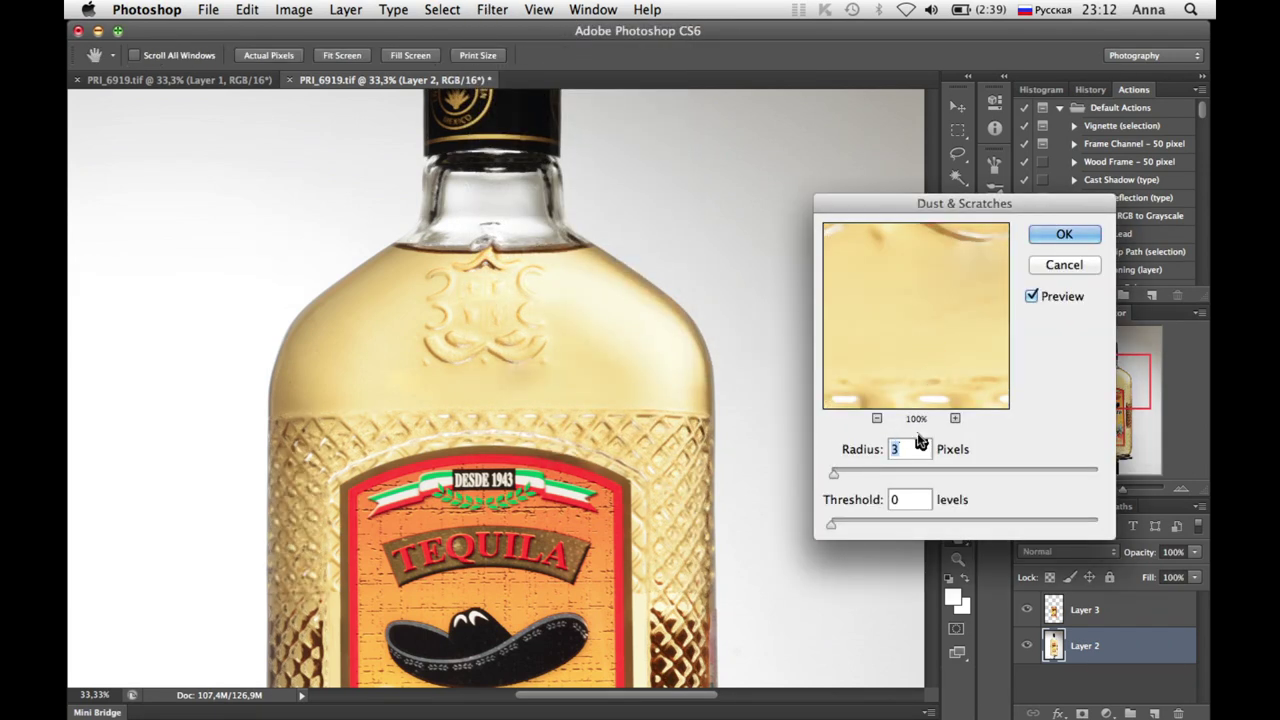
left_click_drag(835, 478, 839, 478)
left_click(1062, 236)
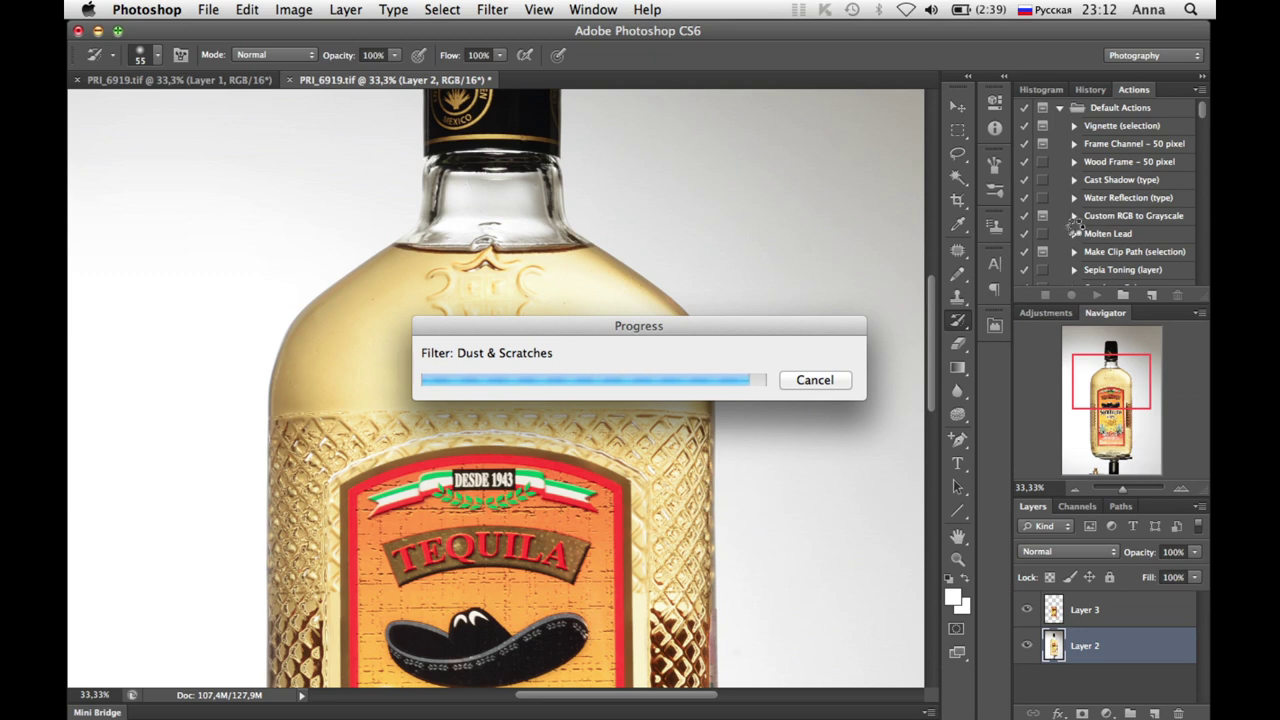
left_click(1090, 90)
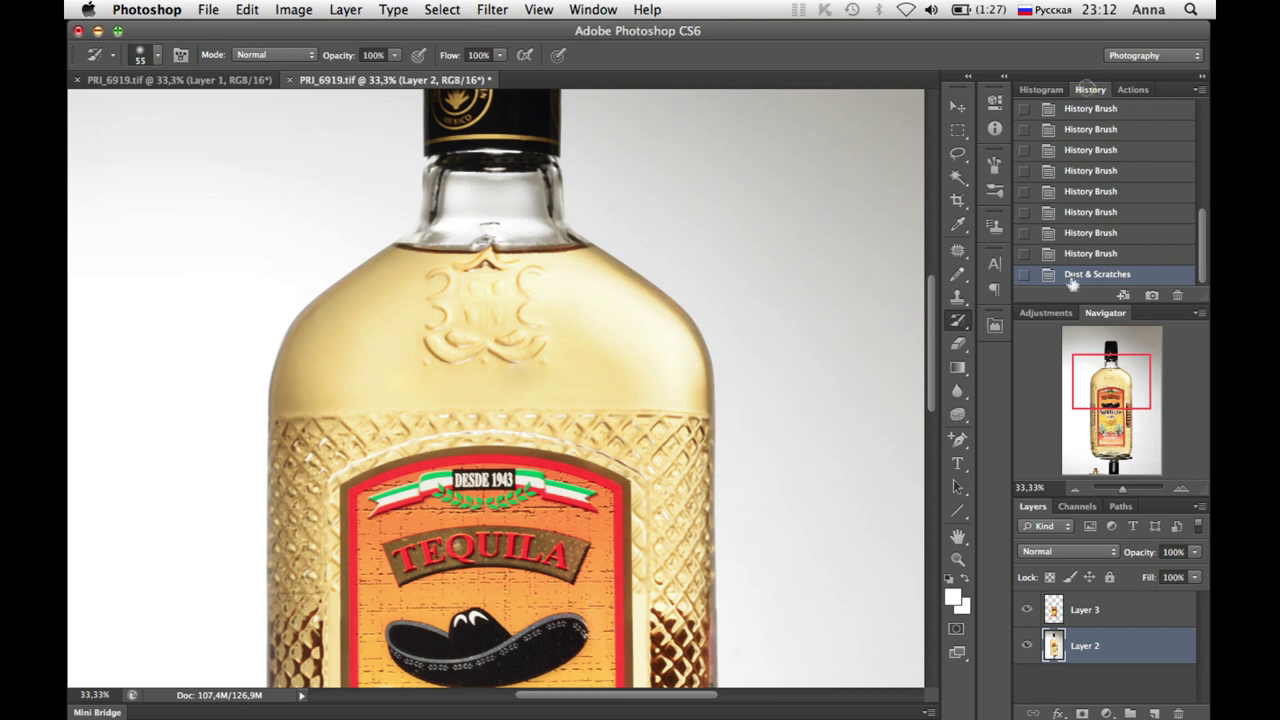
left_click(1066, 254)
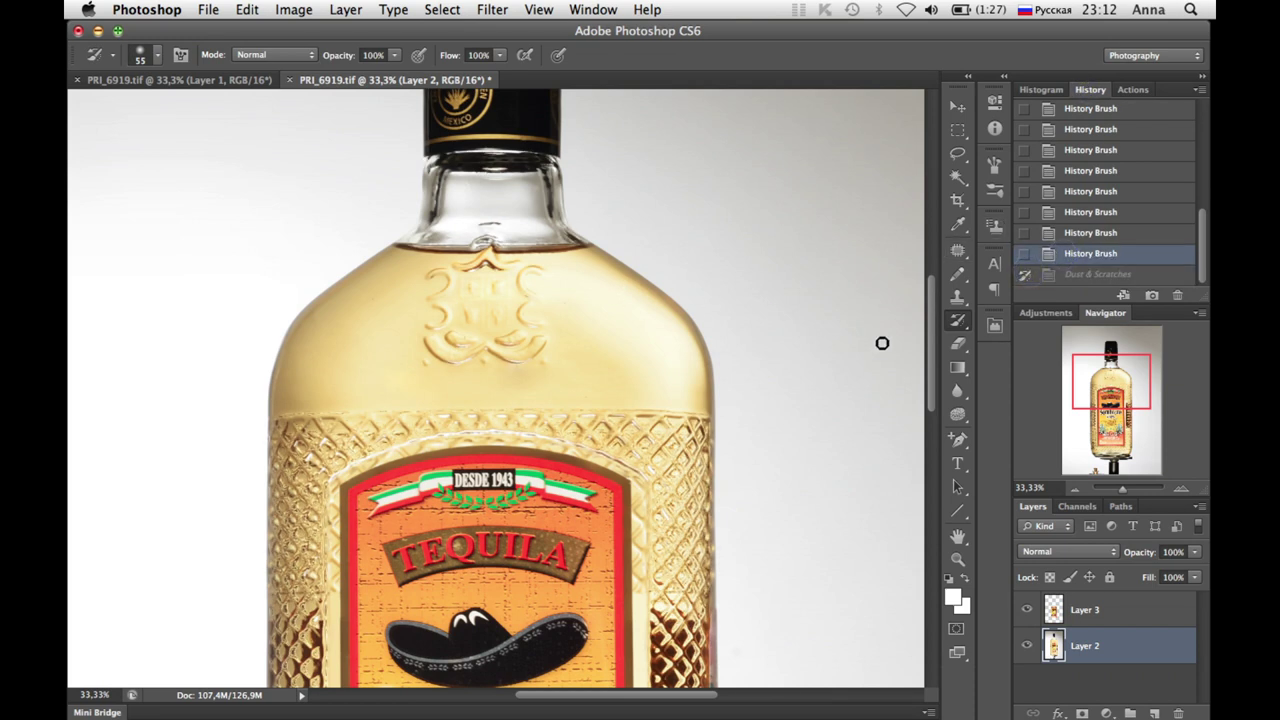
left_click(1182, 490)
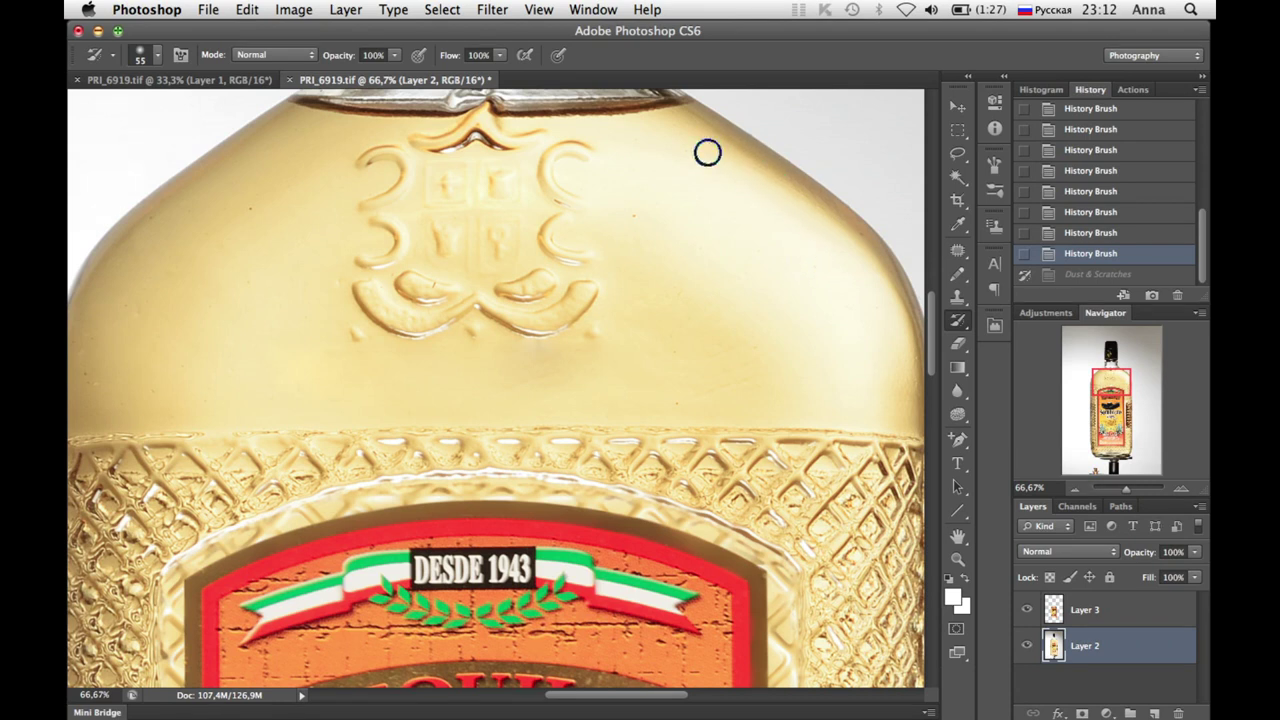
right_click(708, 276)
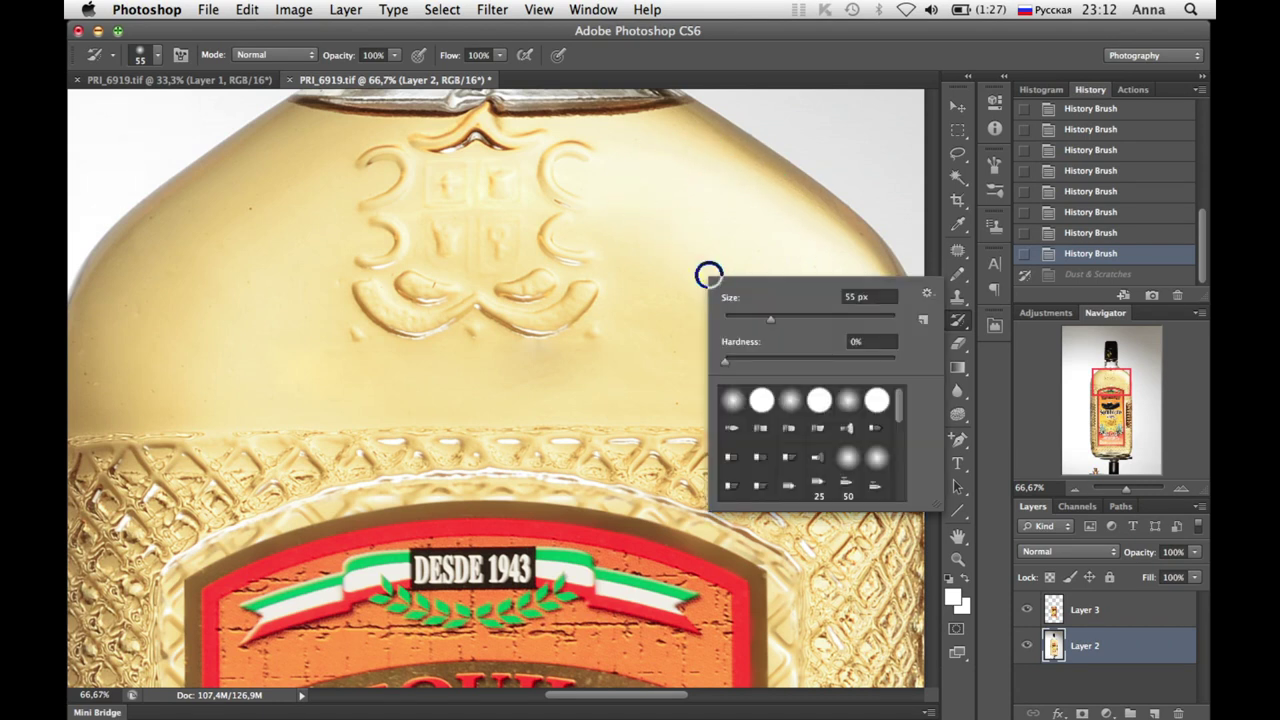
left_click(826, 320)
key("Return")
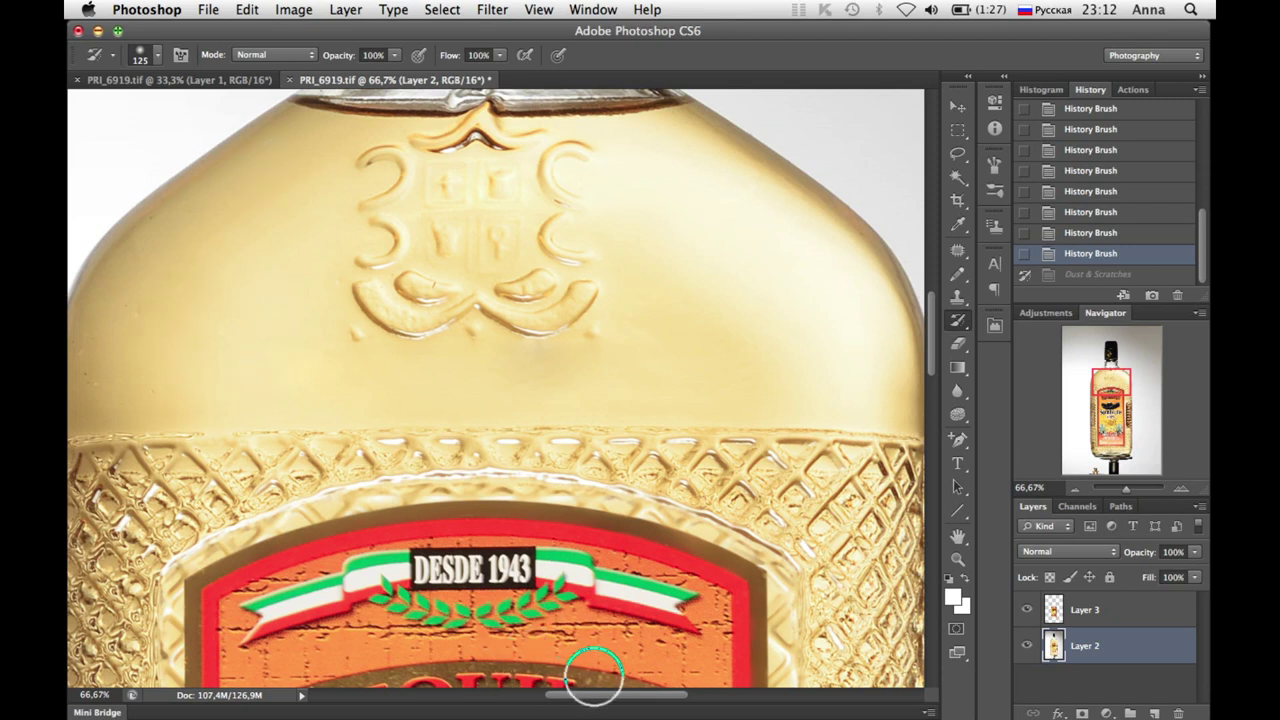
left_click_drag(604, 703, 567, 703)
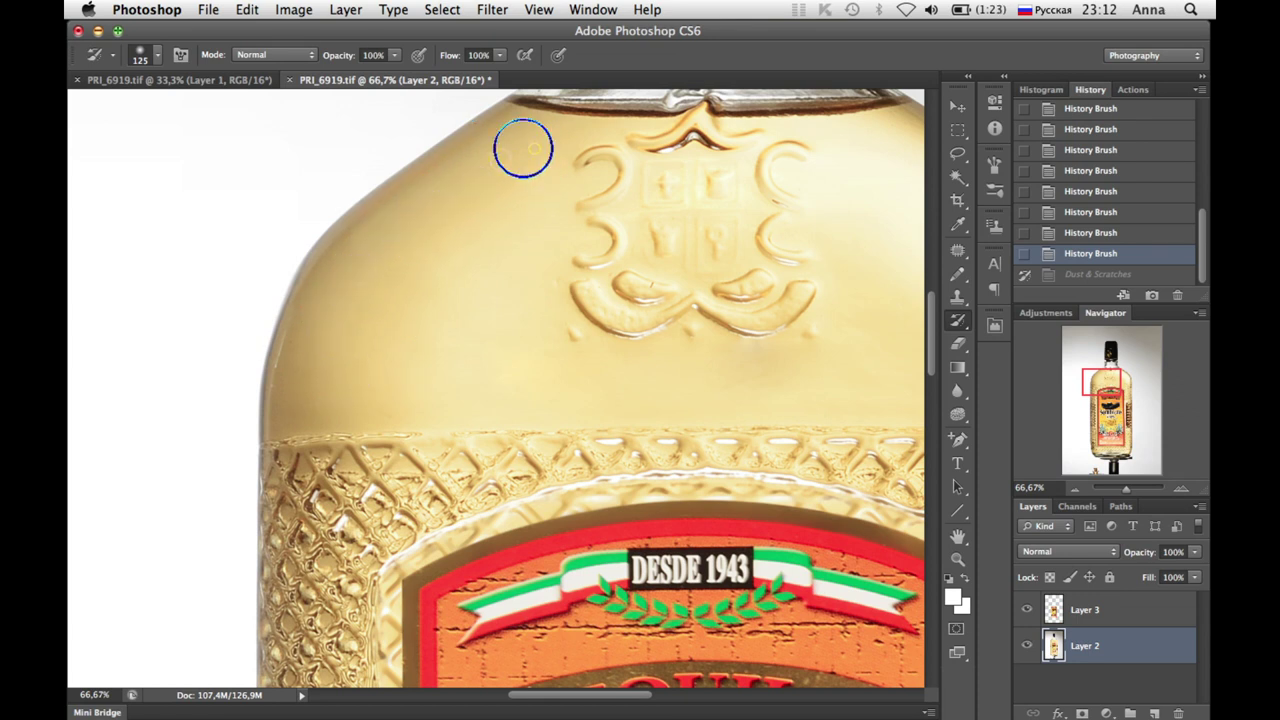
scroll(914, 323, "up", 5)
right_click(640, 357)
key("Return")
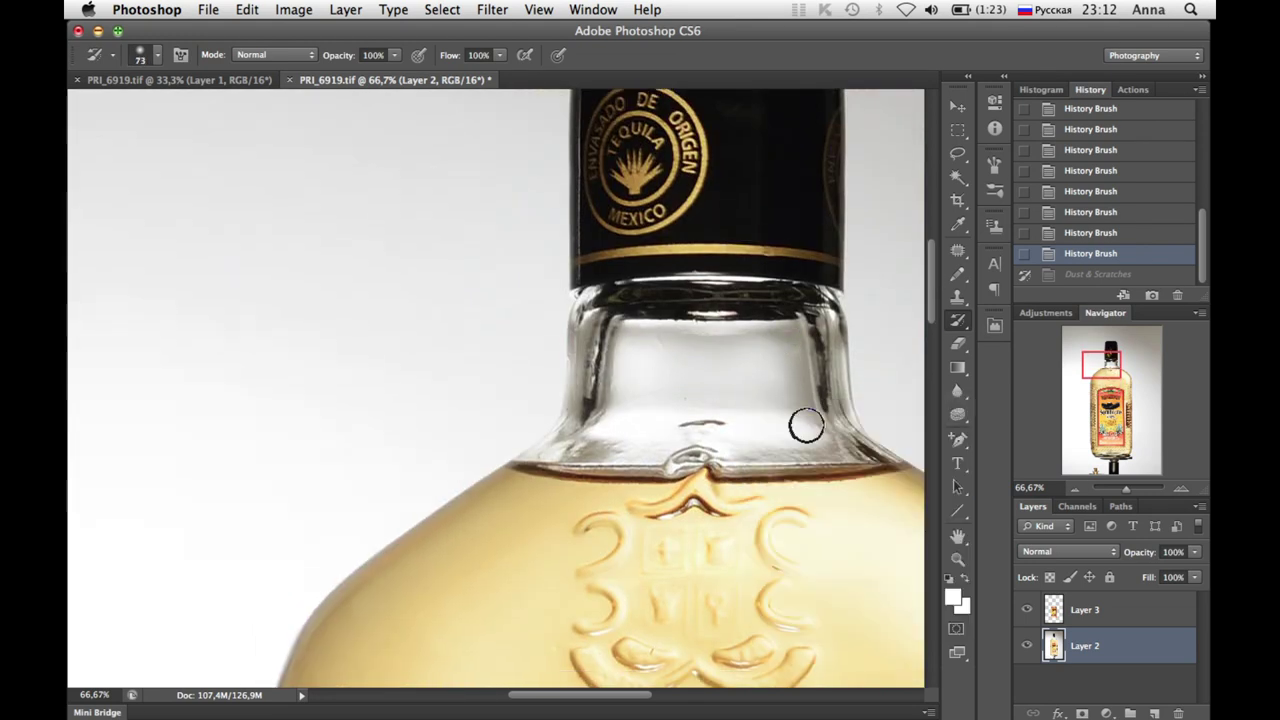
scroll(909, 237, "up", 5)
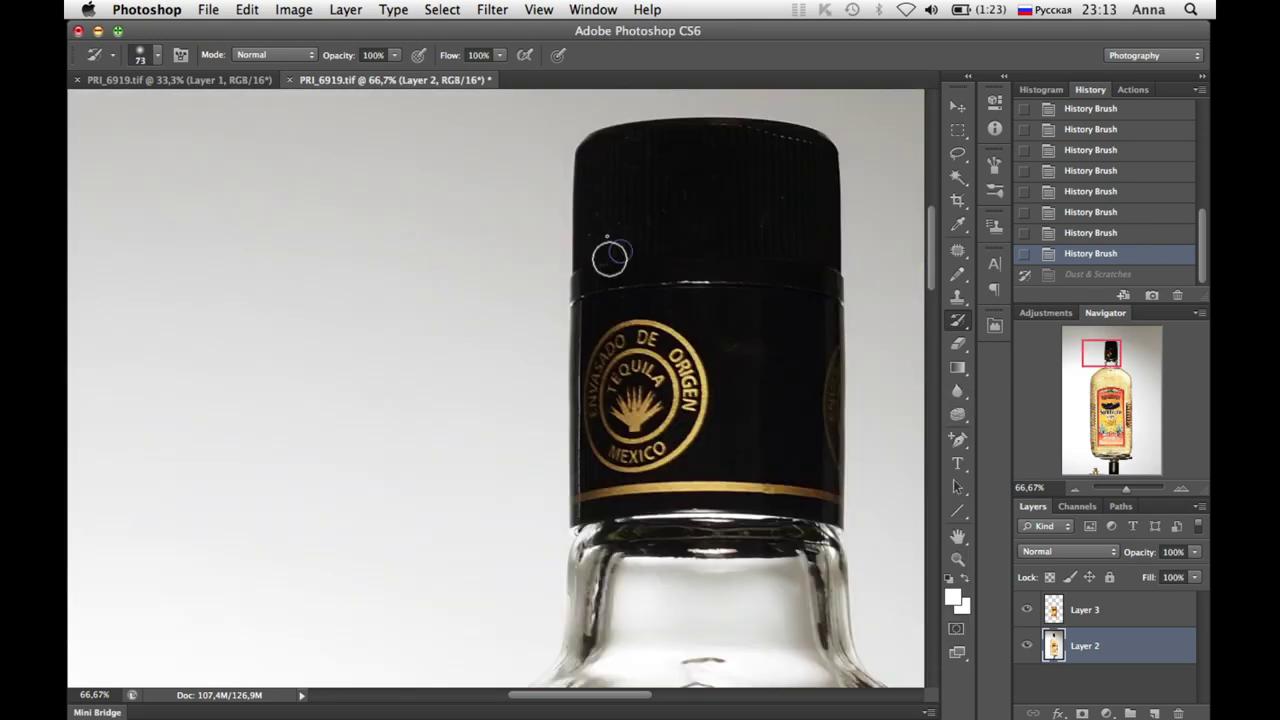
scroll(802, 343, "down", 20)
scroll(880, 434, "down", 20)
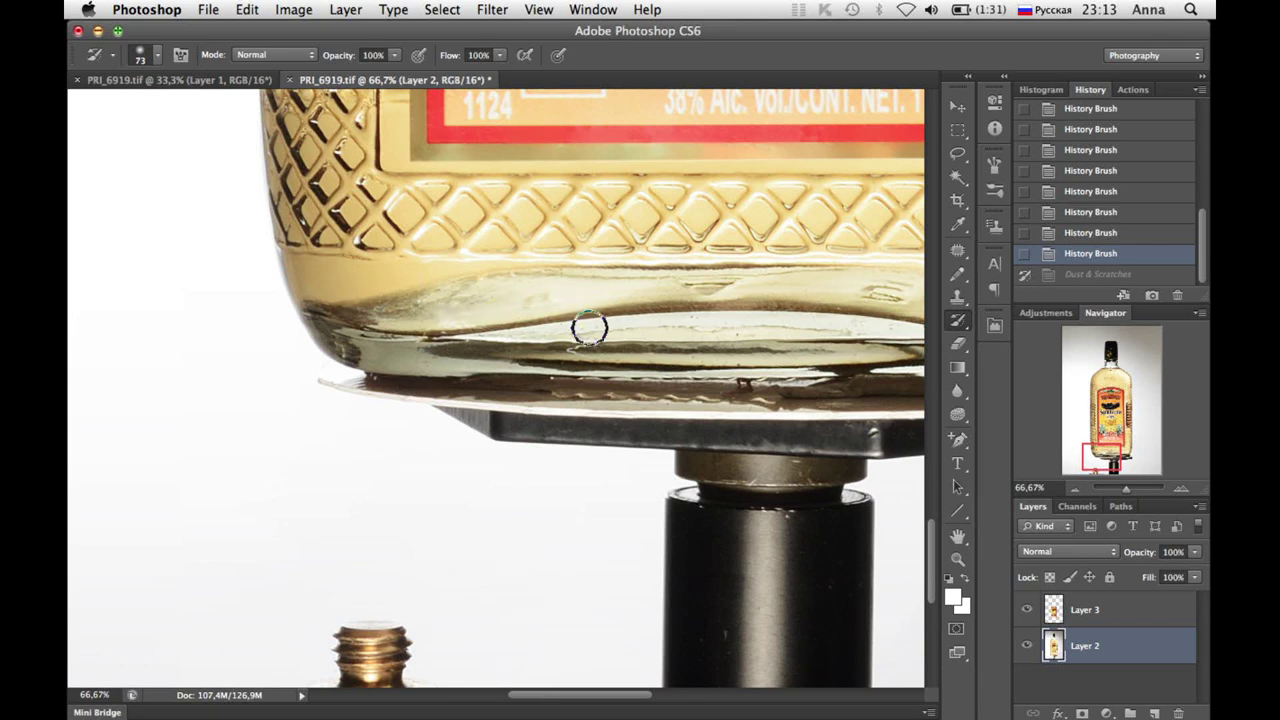
scroll(570, 539, "right", 5)
right_click(525, 311)
type("27")
key("Return")
right_click(489, 368)
key("Return")
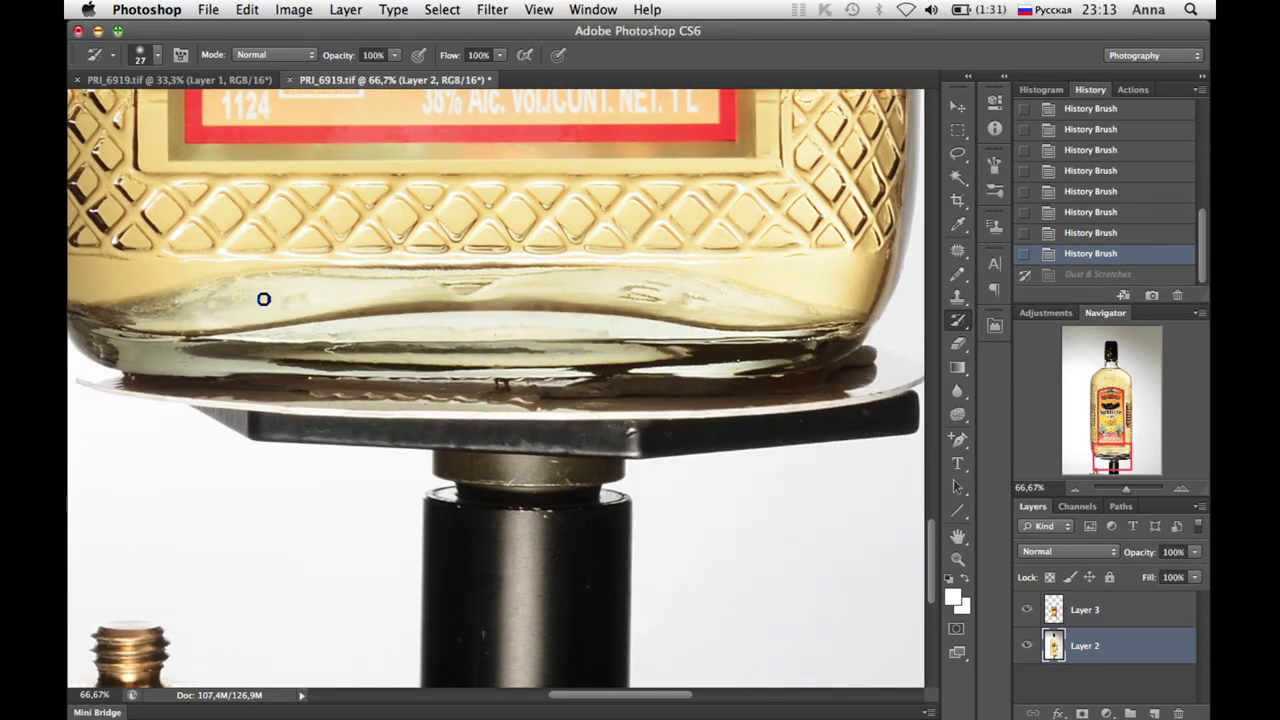
left_click(1073, 488)
left_click(1073, 488)
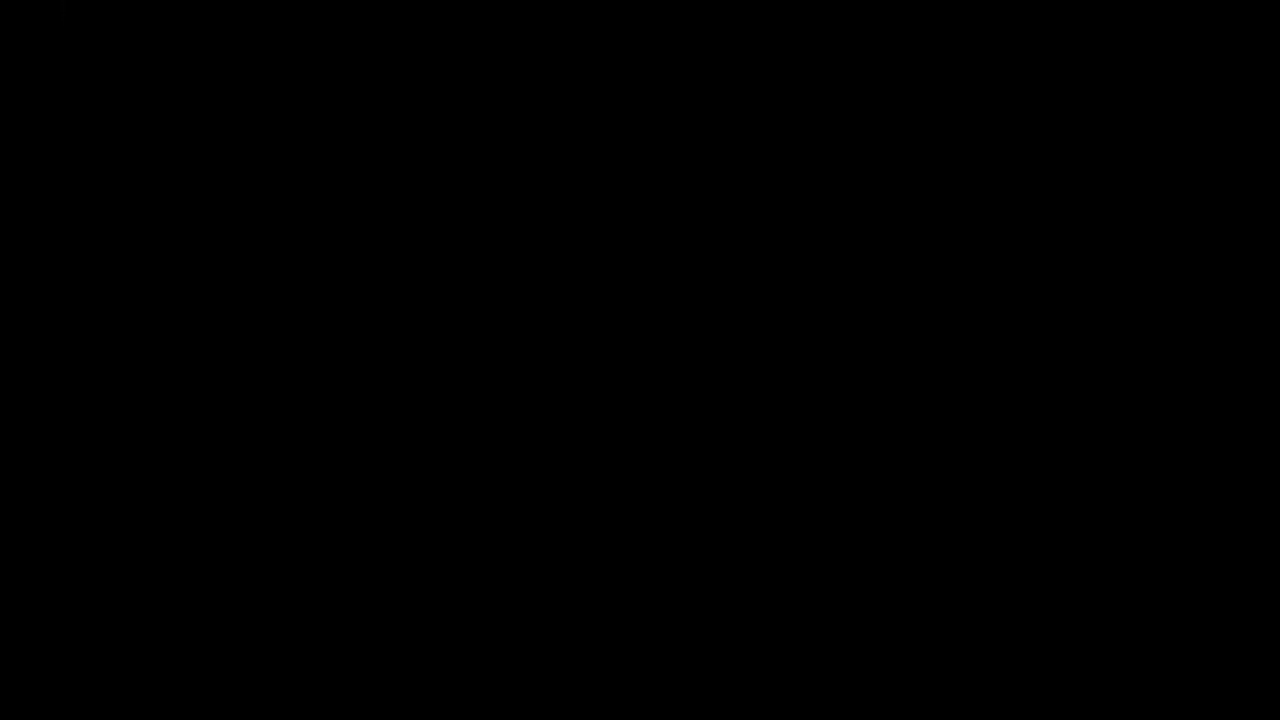
- Marquee a clean rectangle of lattice glass on the bottle's right edge below the shoulder
left_click_drag(664, 243, 617, 320)
left_click(696, 288)
mouse_move(668, 245)
left_mouse_down()
mouse_move(610, 382)
mouse_move(612, 363)
left_mouse_up()
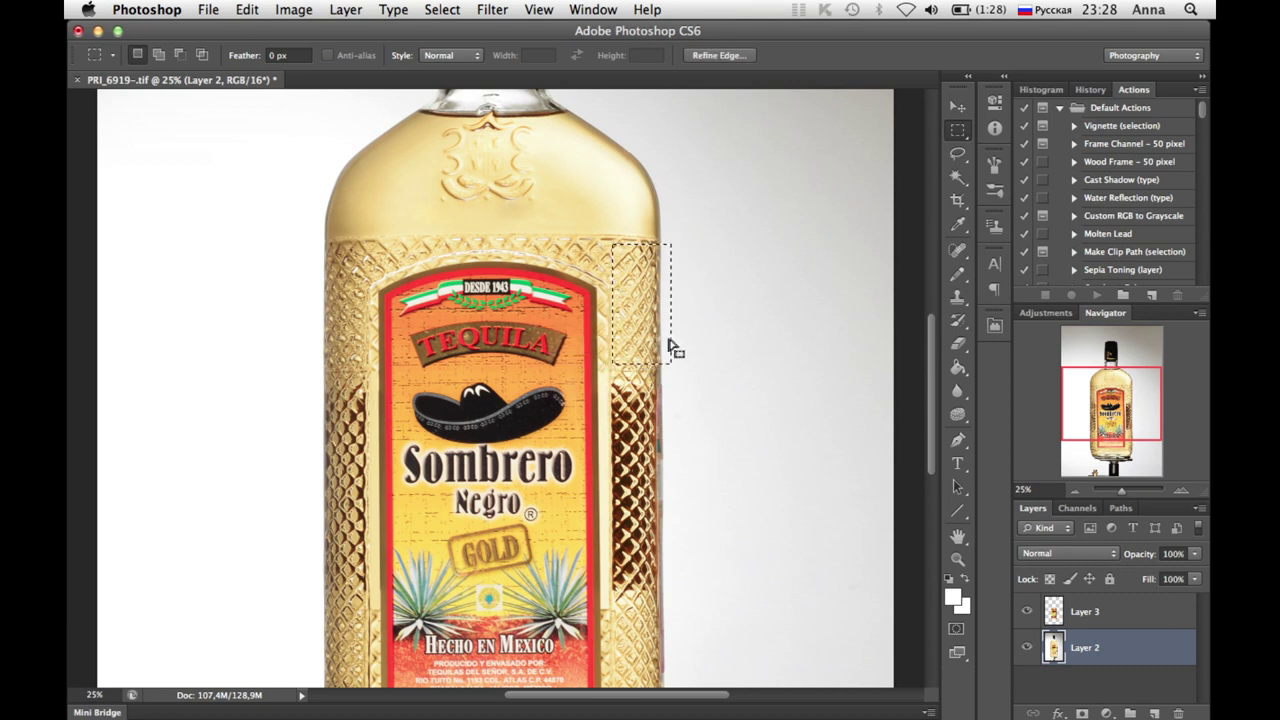
- Copy the selected lattice piece to a new layer and slide it down over the dark gap
key("v")
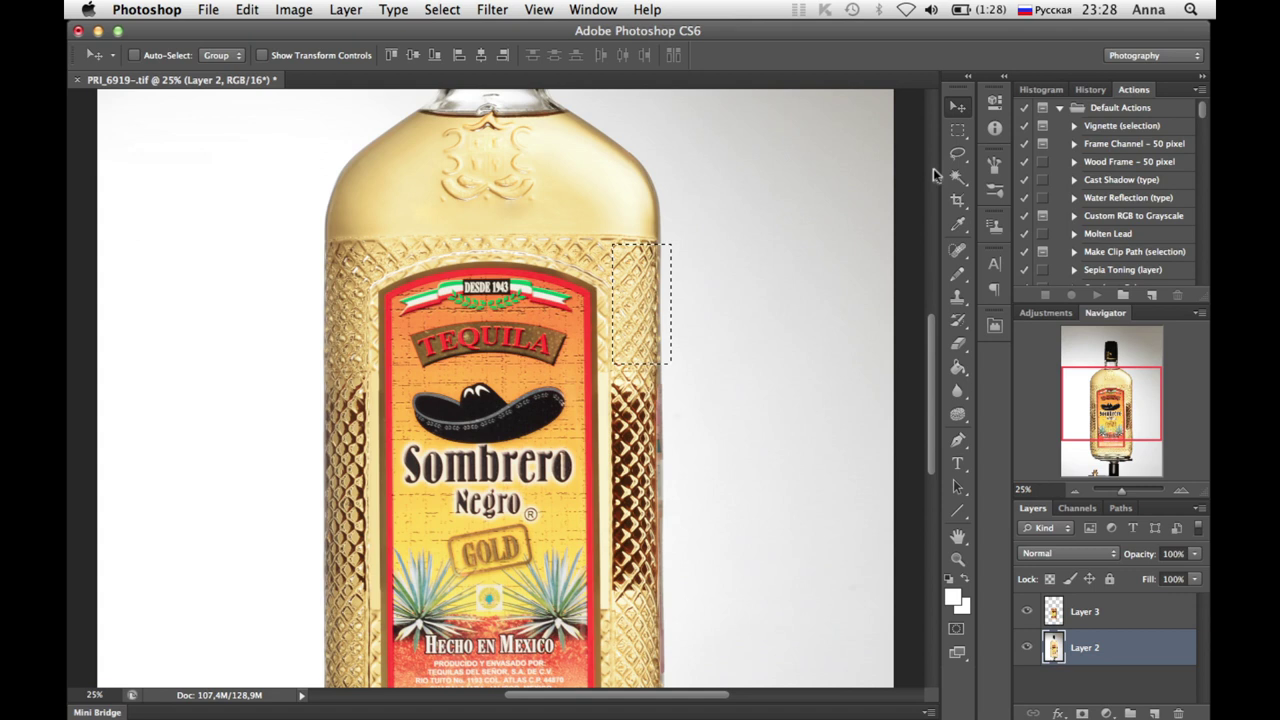
key("ctrl+j")
mouse_move(625, 351)
left_mouse_down()
mouse_move(638, 462)
mouse_move(633, 451)
left_mouse_up()
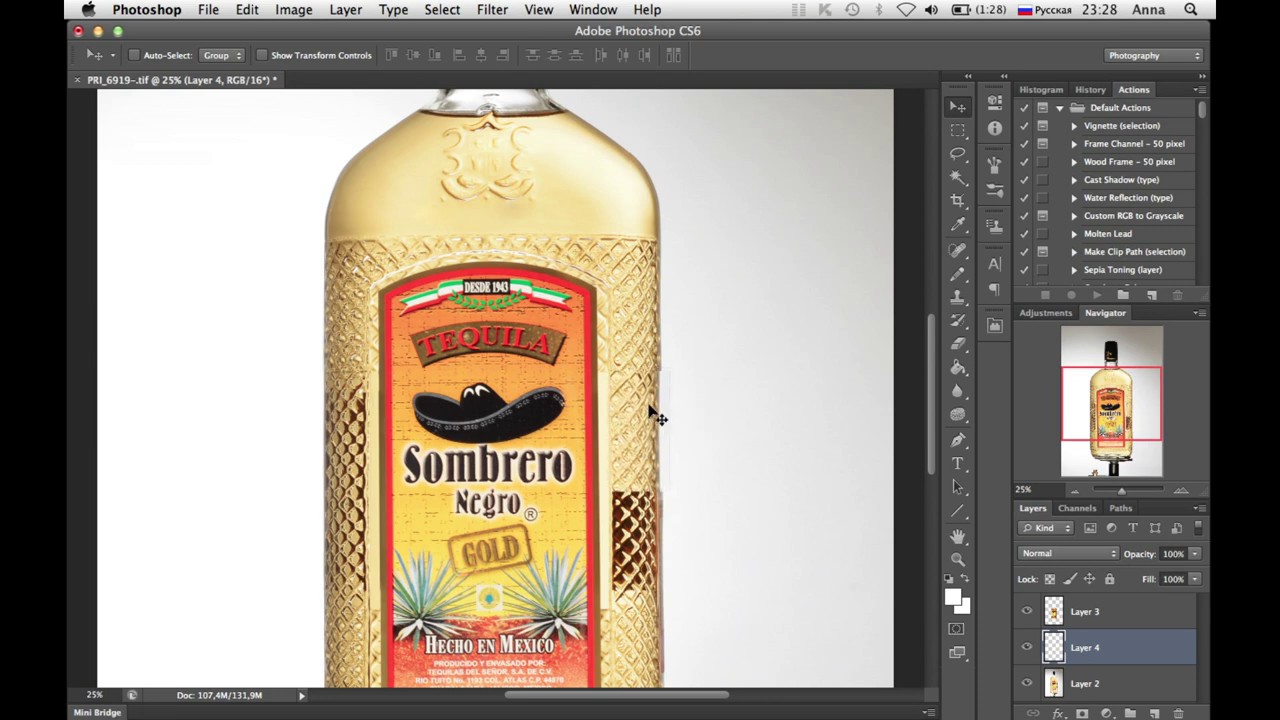
key("e")
right_click(621, 370)
key("Escape")
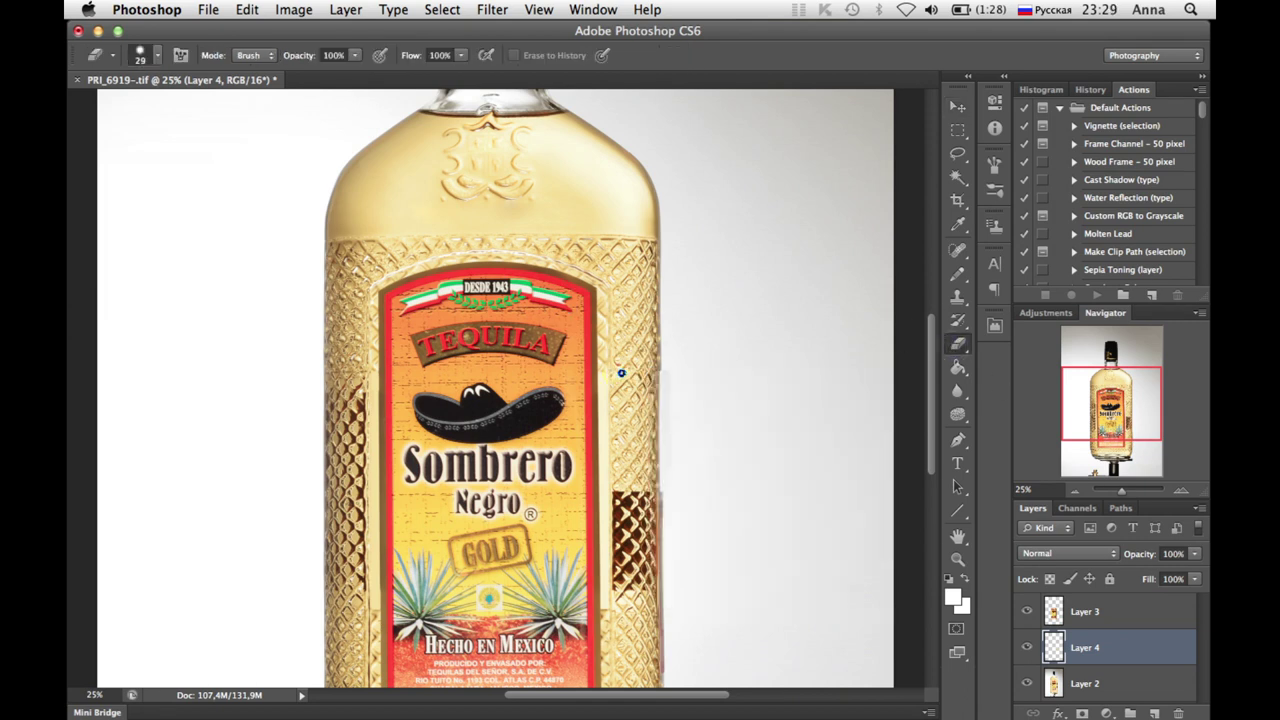
- Duplicate the lattice patch and place it over the remaining dark gap
key("ctrl+j")
key("v")
left_click_drag(640, 540, 825, 424)
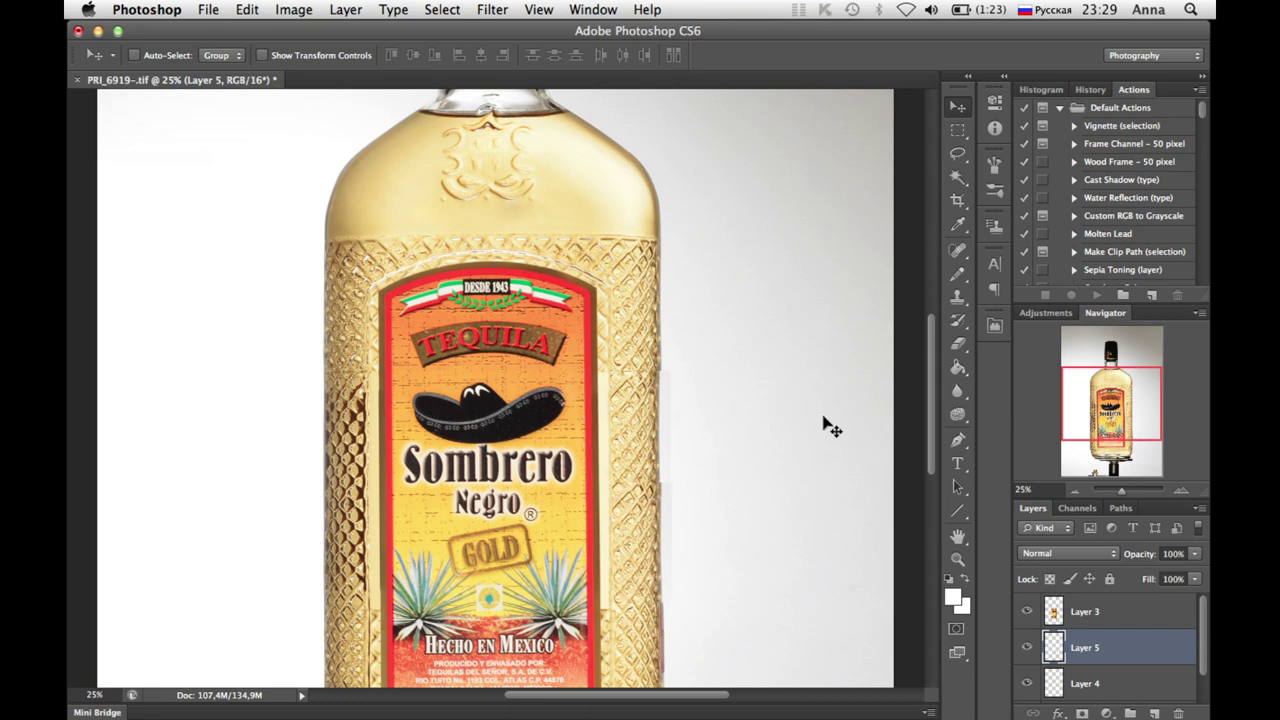
left_click(958, 344)
right_click(660, 487)
key("Escape")
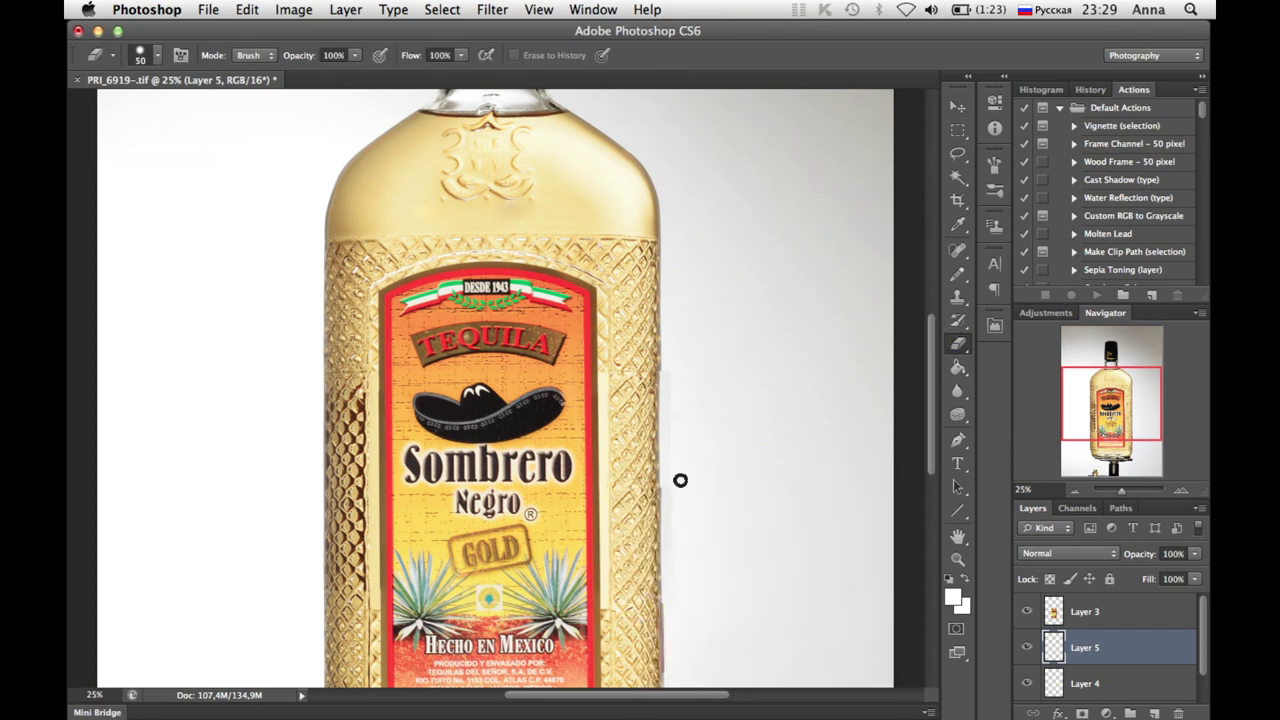
- Copy a strip of lattice from the bottle's left side onto a new layer
key("m")
left_click_drag(366, 370, 317, 243)
key("ctrl+c")
key("Return")
key("ctrl+c")
key("ctrl+v")
- Move the copied strip down the bottle's left edge and nudge it into alignment
key("v")
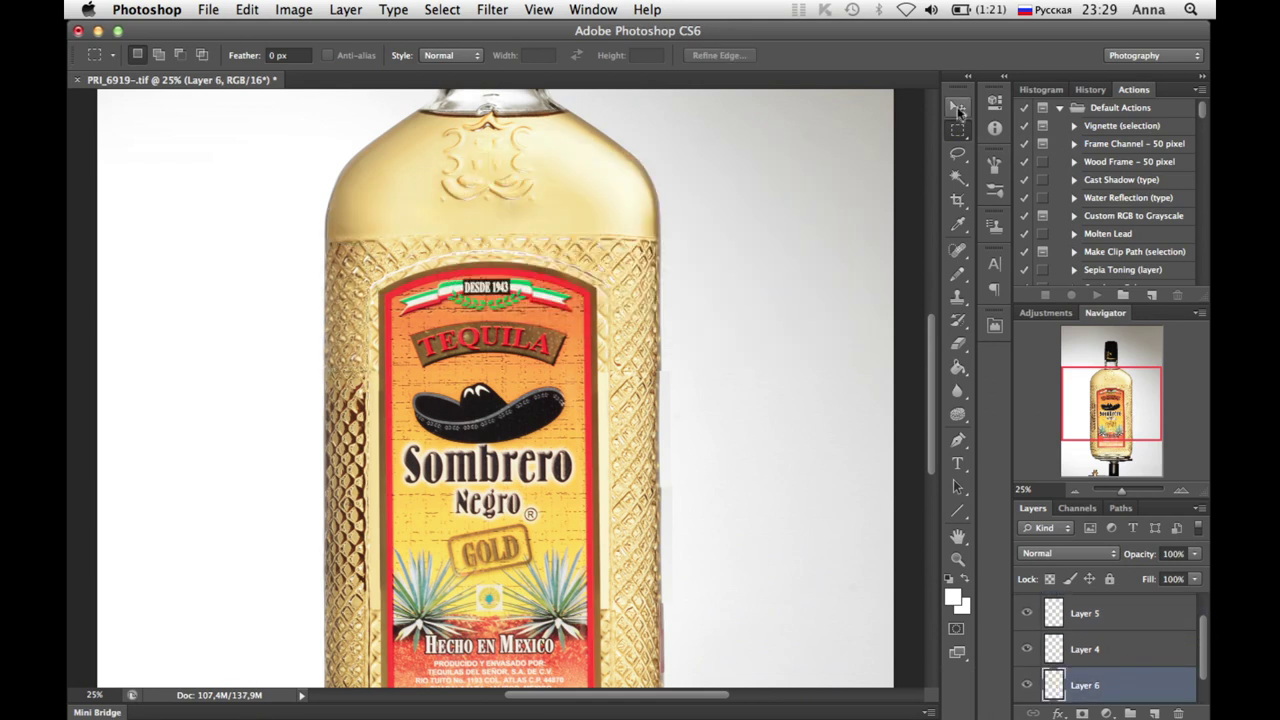
left_click_drag(337, 287, 385, 370)
key("Up")
key("Left")
key("Up")
key("Up")
key("Up")
key("e")
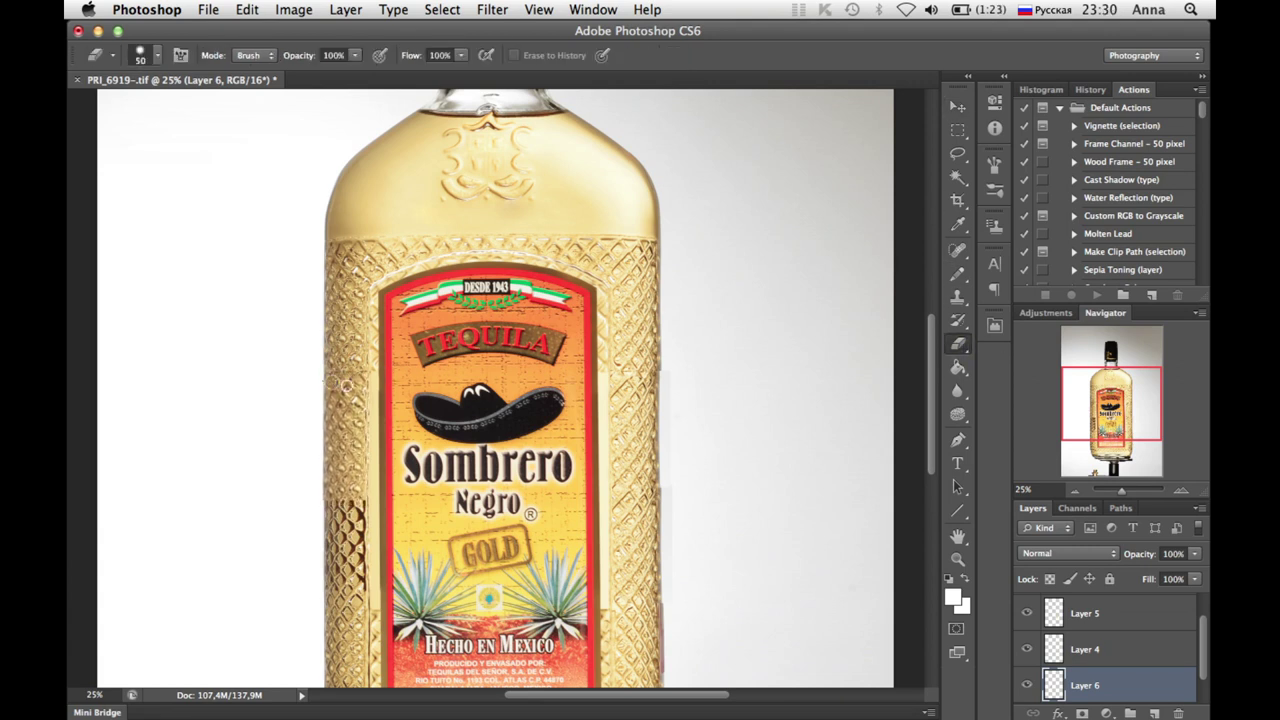
- Paste another lattice patch at the bottle's lower-left edge, align it, and erase its rough edge
key("v")
key("ctrl+v")
left_click_drag(330, 500, 352, 515)
key("Left")
key("Left")
key("Left")
key("Left")
key("Left")
key("Left")
key("Up")
key("Up")
key("Up")
key("Up")
key("Up")
key("Up")
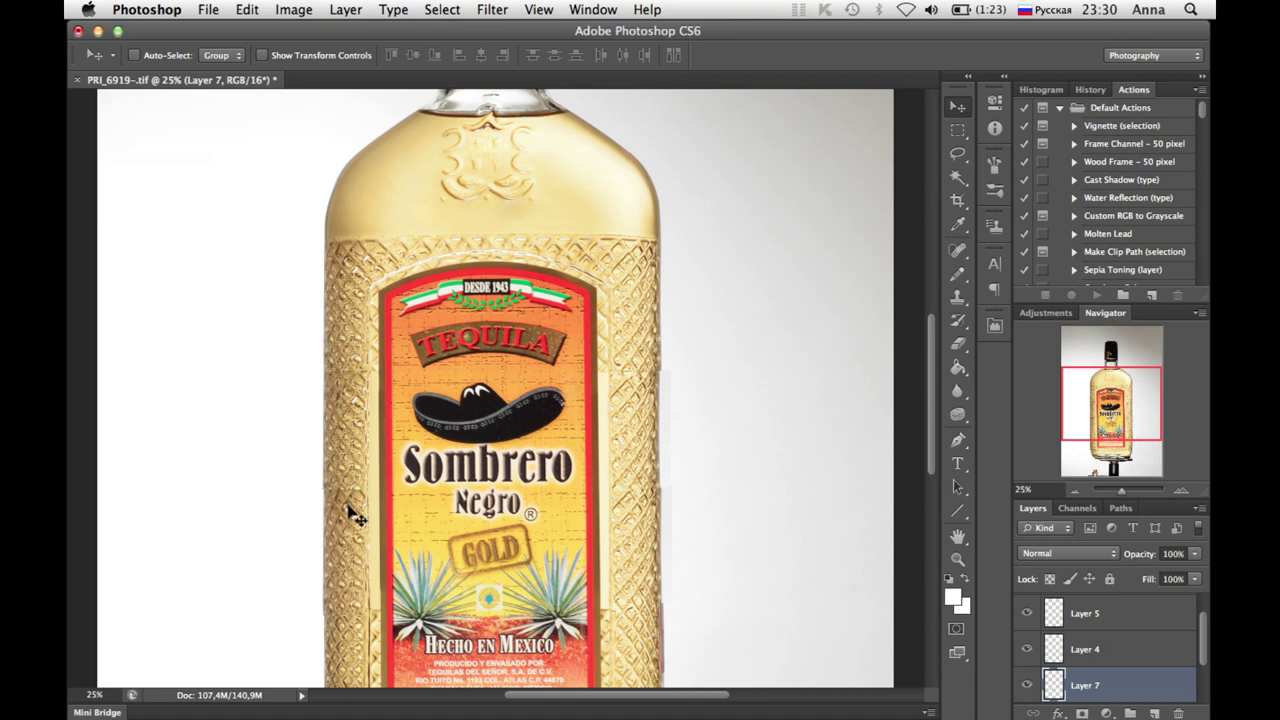
key("e")
left_click_drag(327, 500, 365, 559)
- Duplicate the lattice patch and shift it along the left edge
key("ctrl+j")
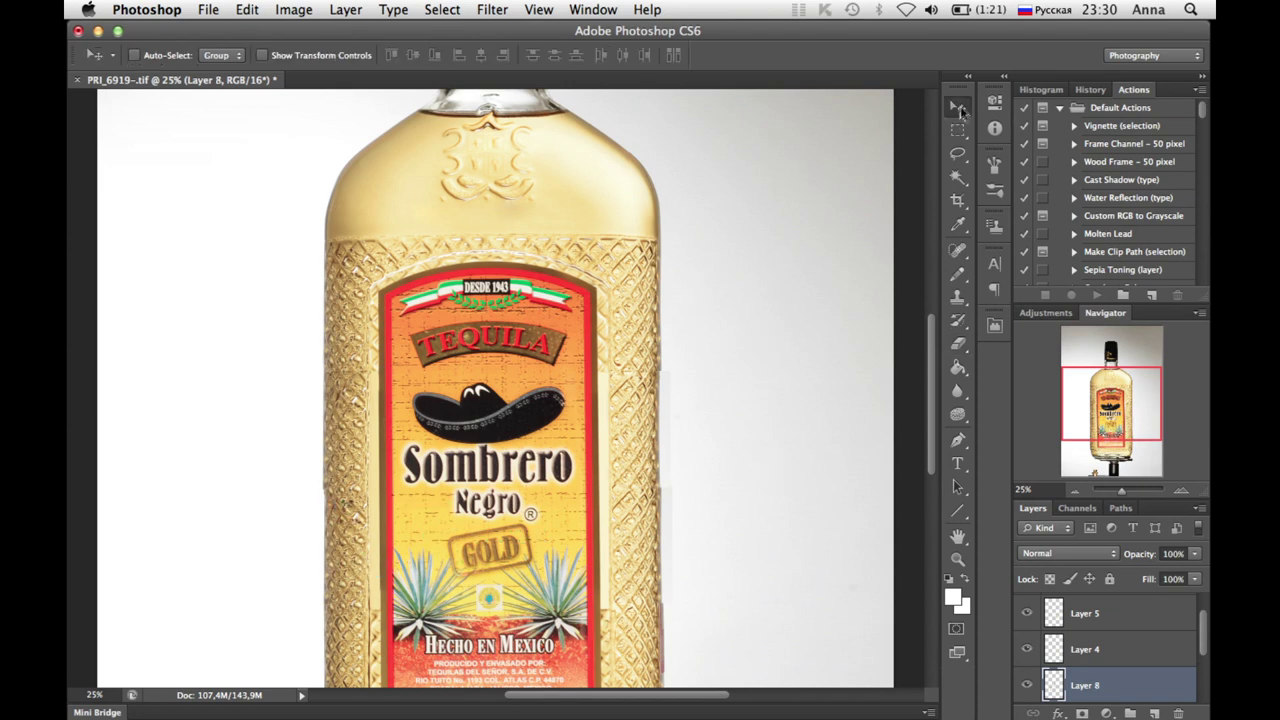
left_click_drag(277, 534, 277, 503)
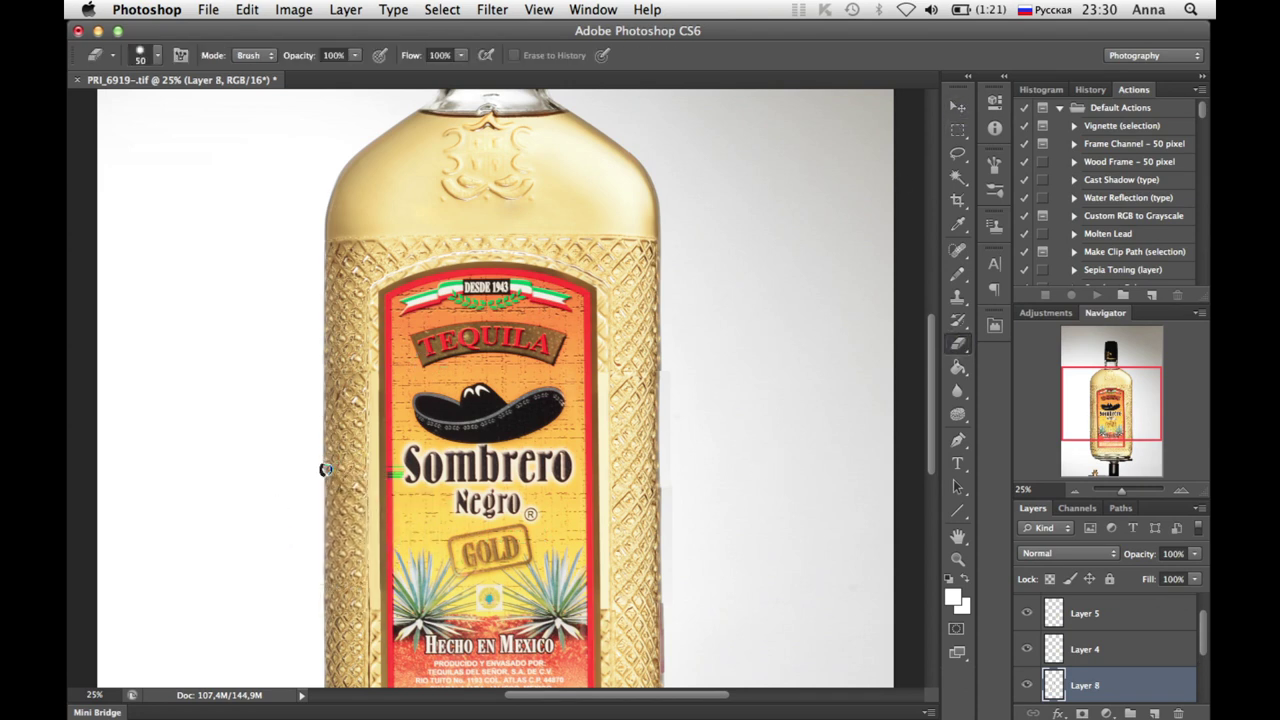
key("ctrl+minus")
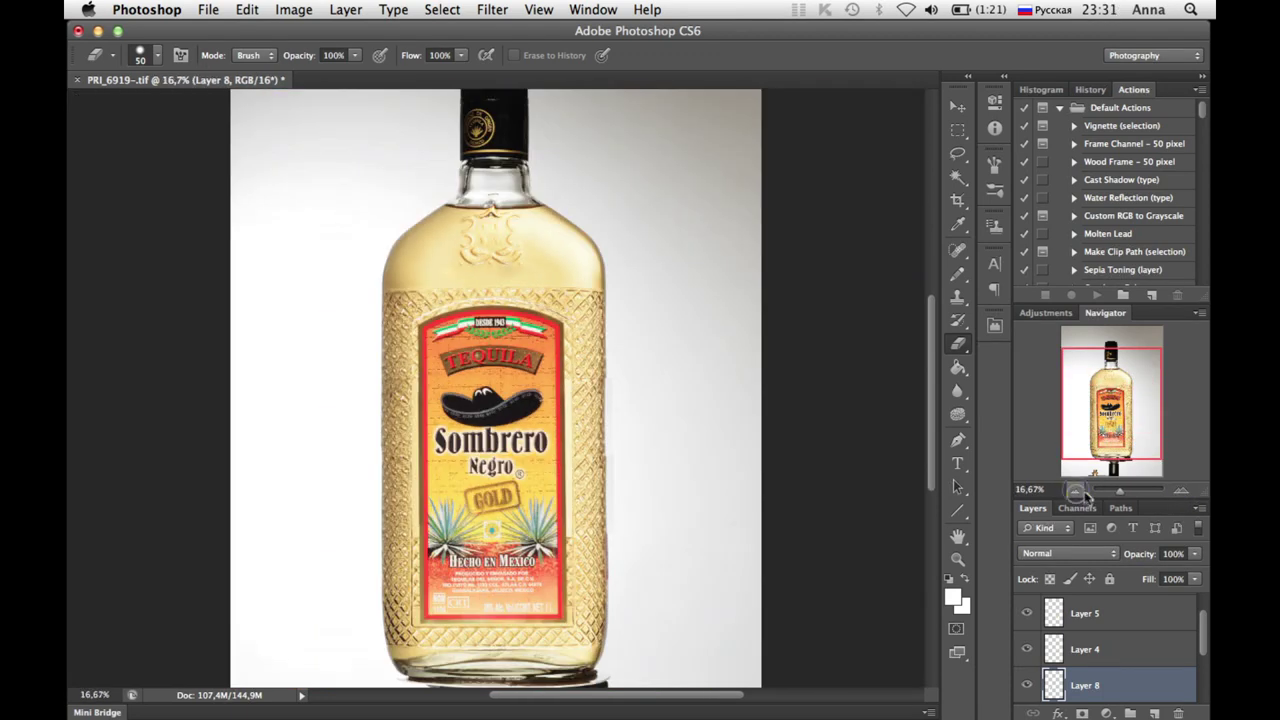
- Merge all visible lattice patch layers into Layer 3 and zoom in on the label
scroll(1200, 690, "down", 3)
right_click(1100, 685)
left_click(1000, 457)
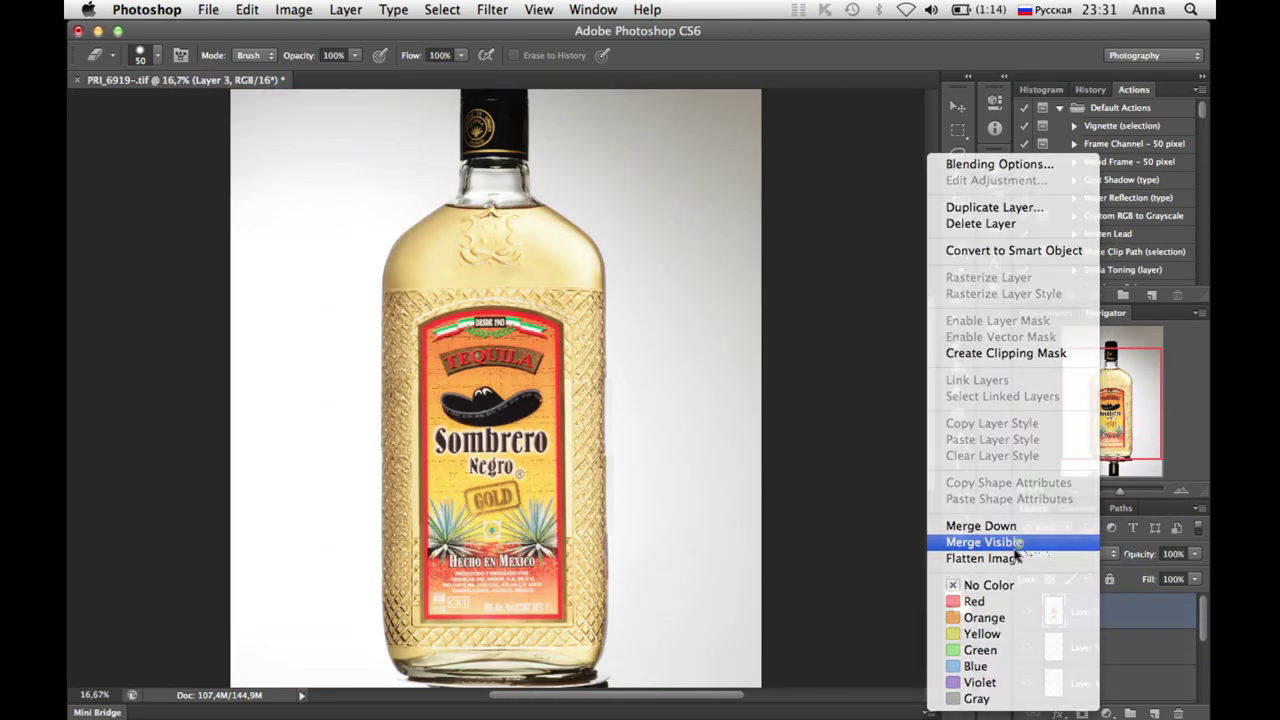
left_click(1182, 491)
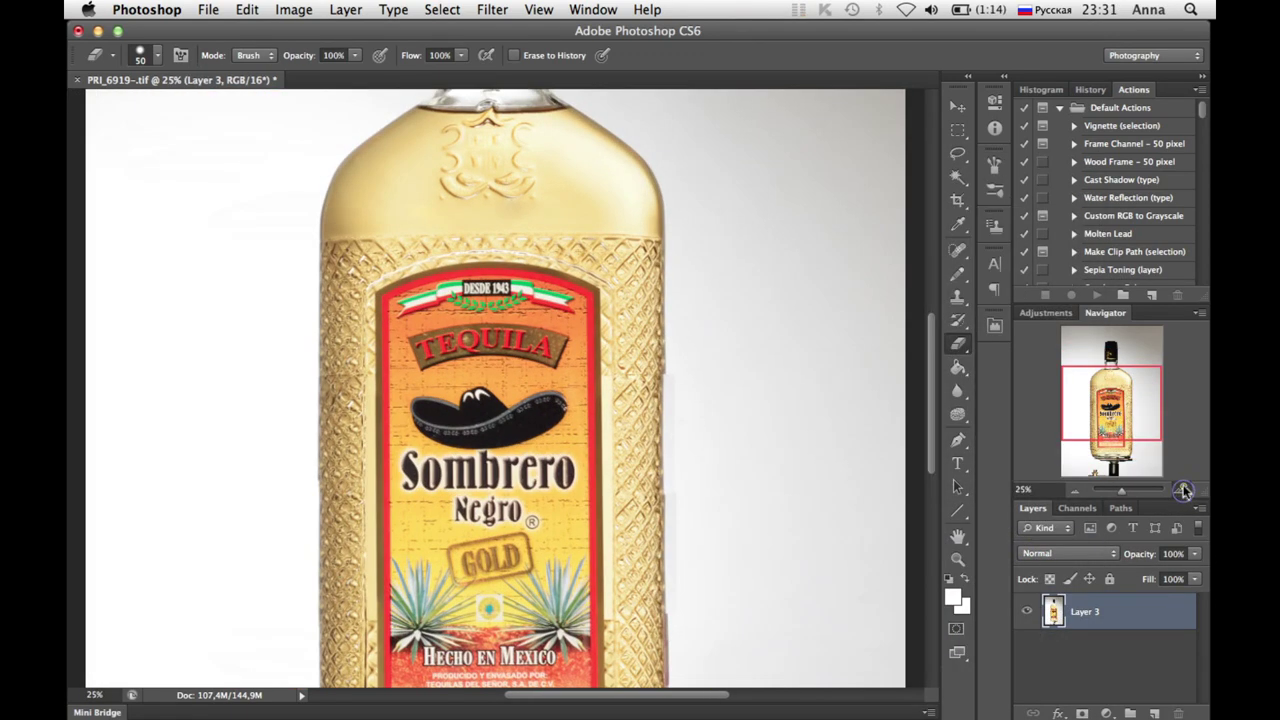
left_click(1181, 488)
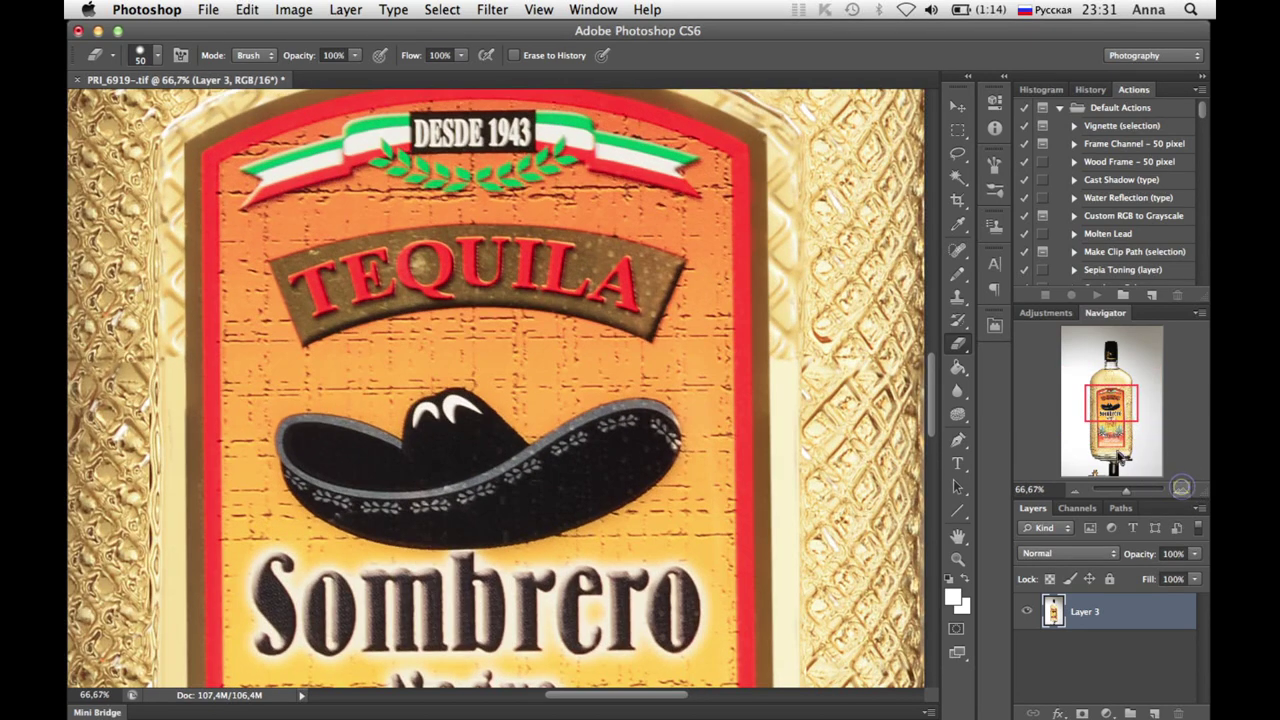
- Set up a 21 px Clone Stamp and sample a clean source area beside the label
left_click(958, 298)
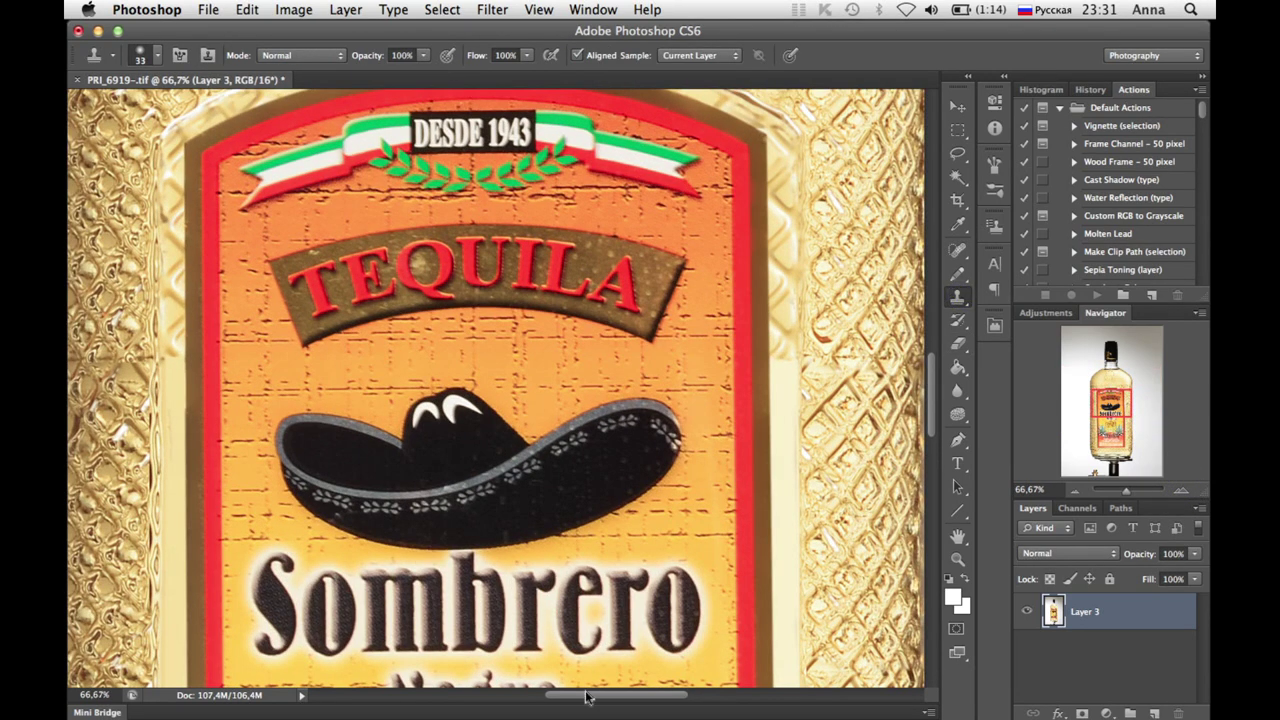
scroll(588, 697, "left", 5)
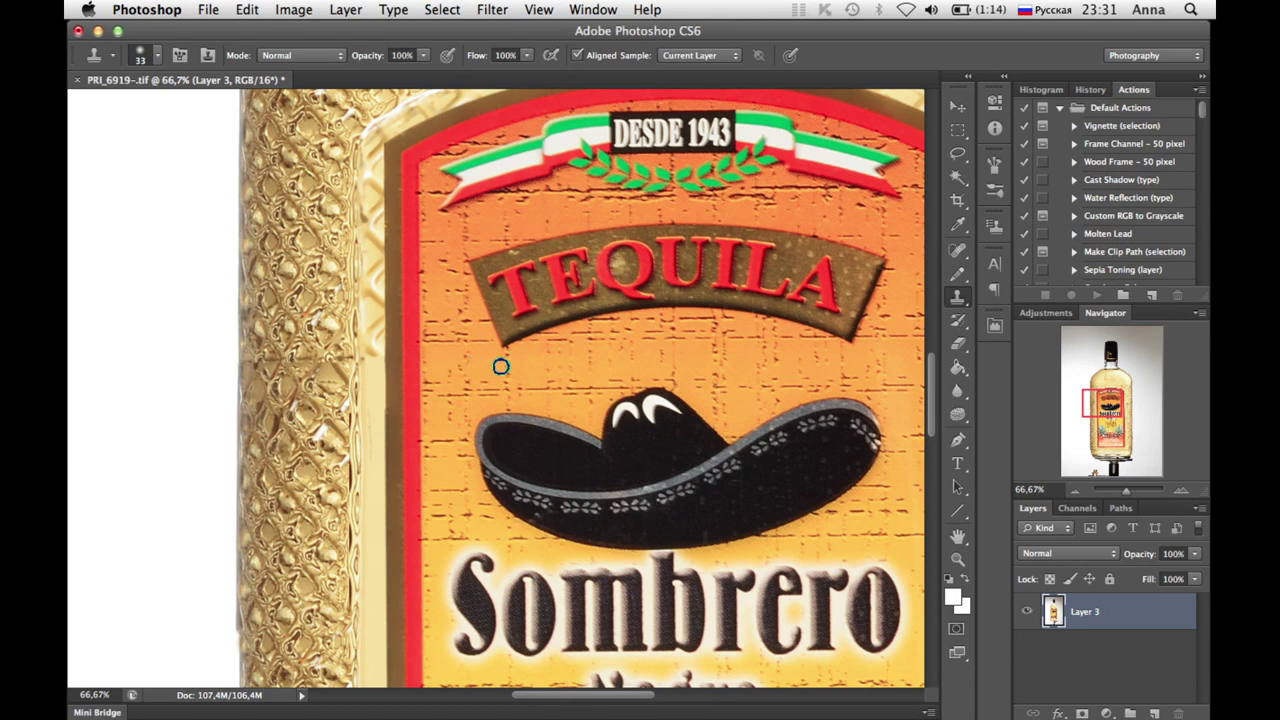
right_click(355, 392)
left_click(381, 429)
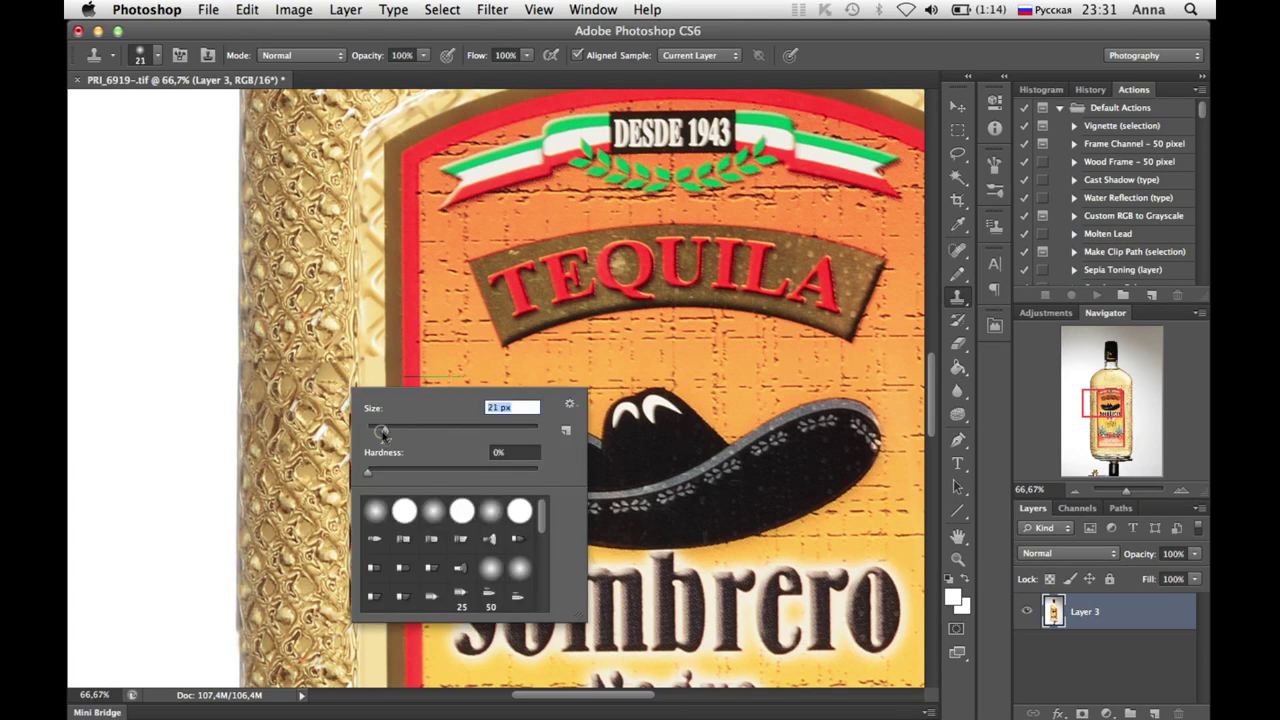
key("Return")
left_click(329, 379, "alt")
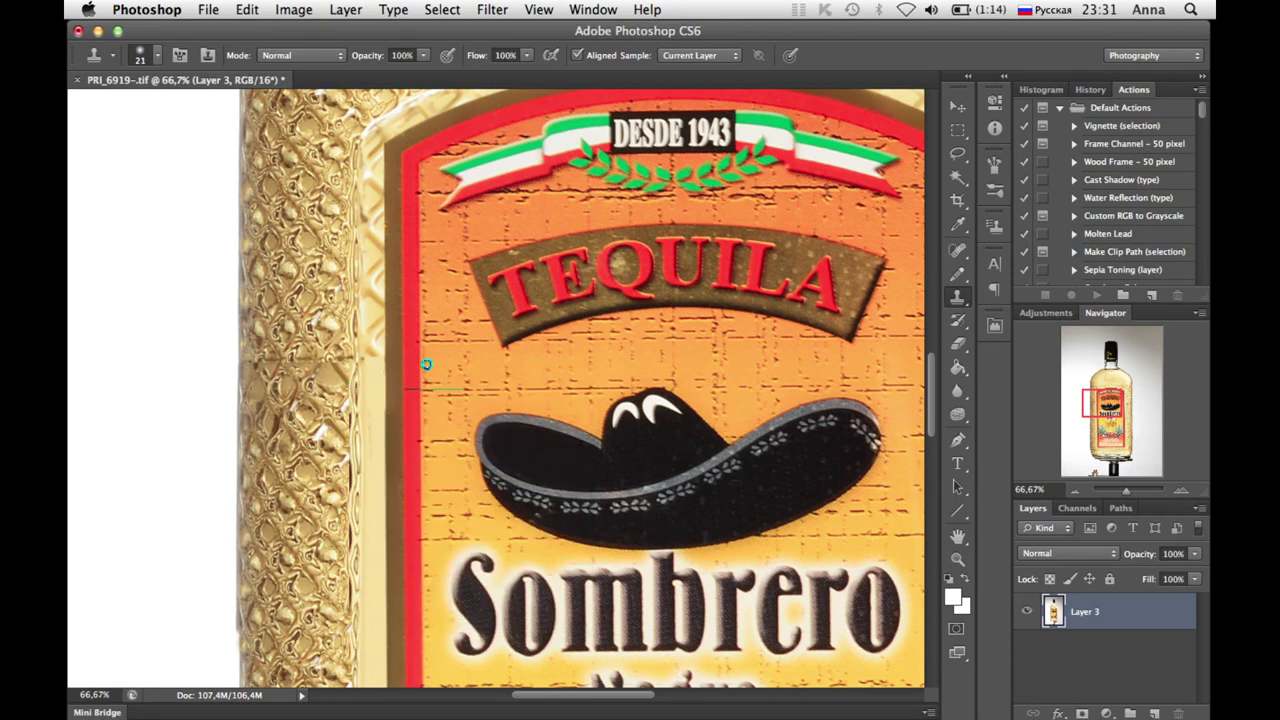
left_click_drag(924, 414, 924, 429)
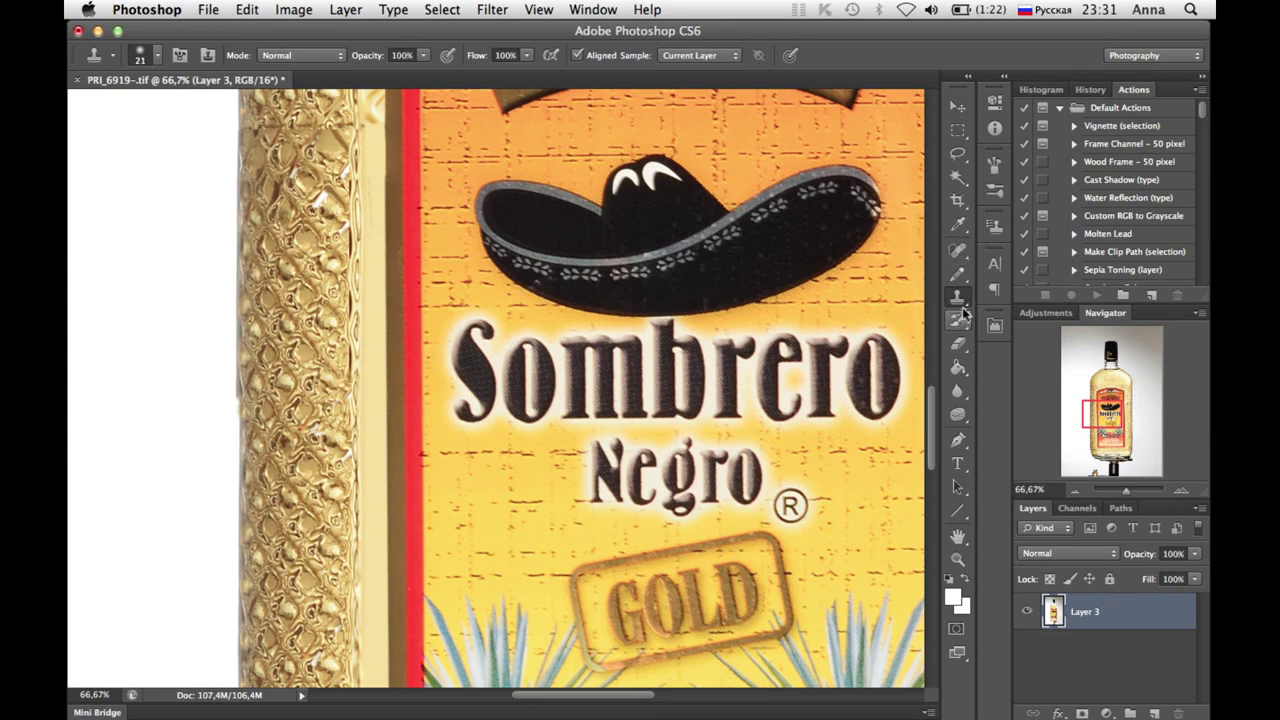
left_click(958, 252)
left_click(958, 252)
left_click(1030, 266)
left_click(958, 252)
left_click(1030, 249)
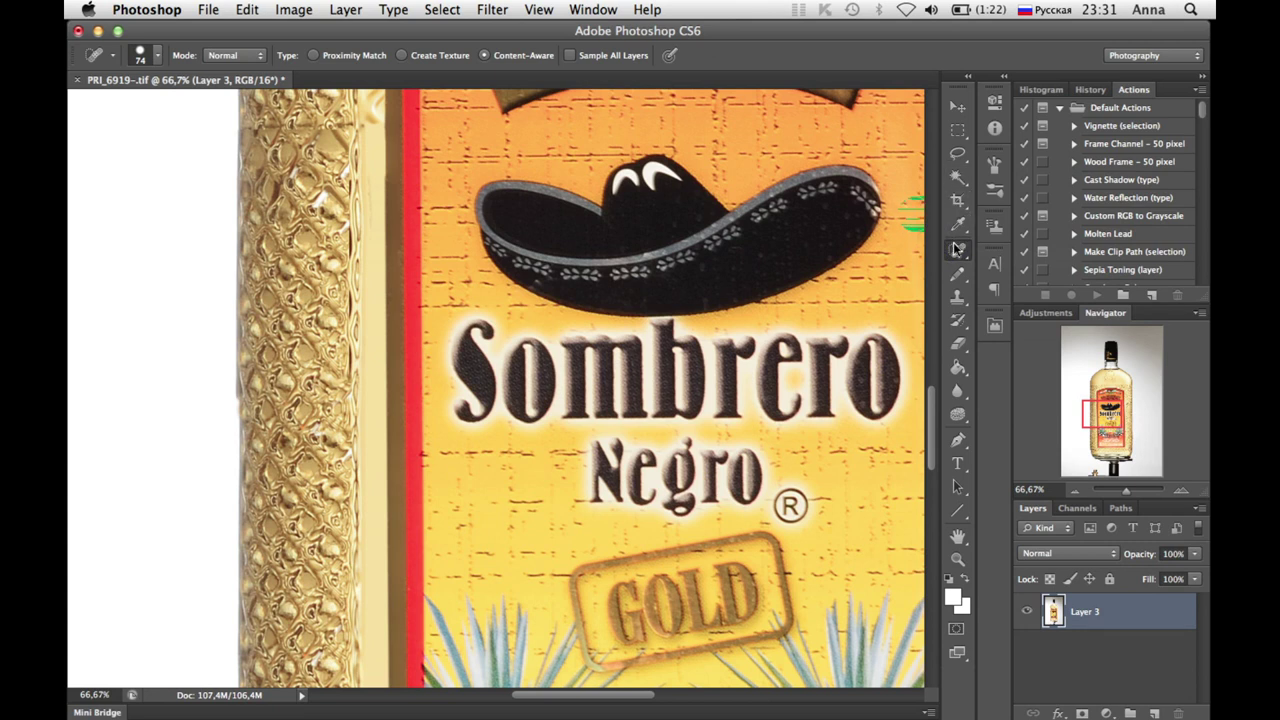
left_click(962, 250)
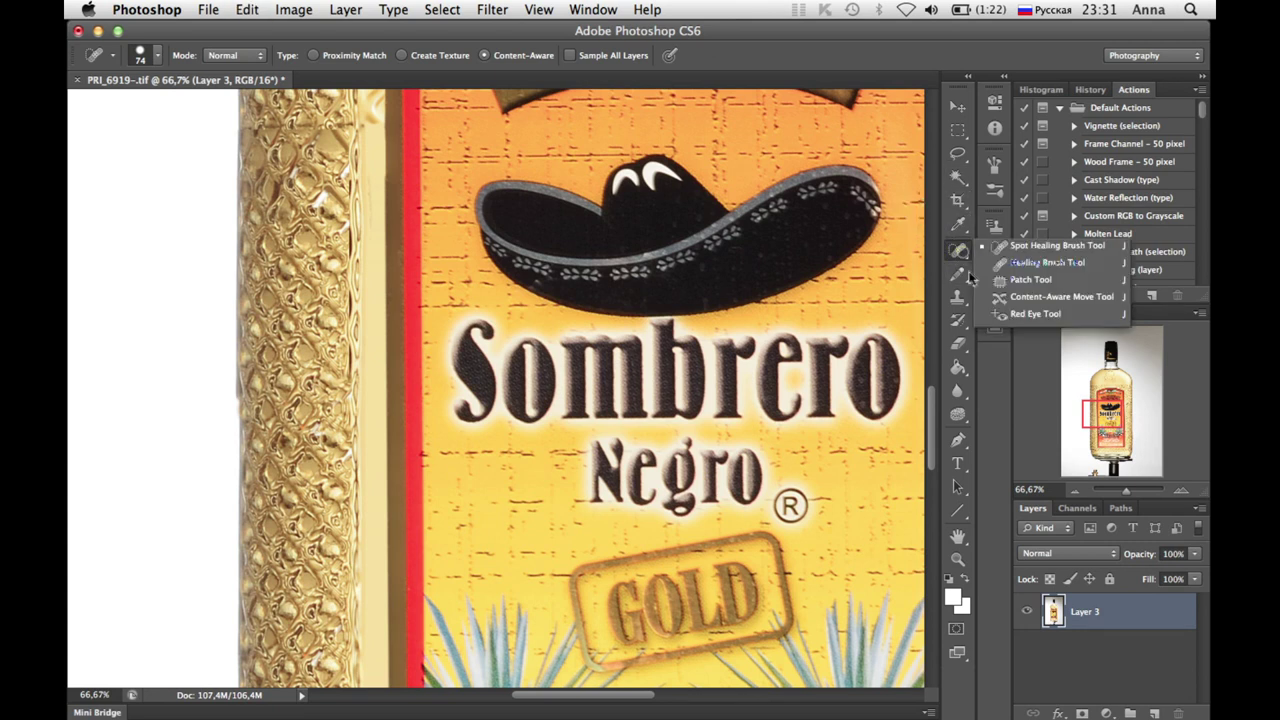
left_click(1008, 284)
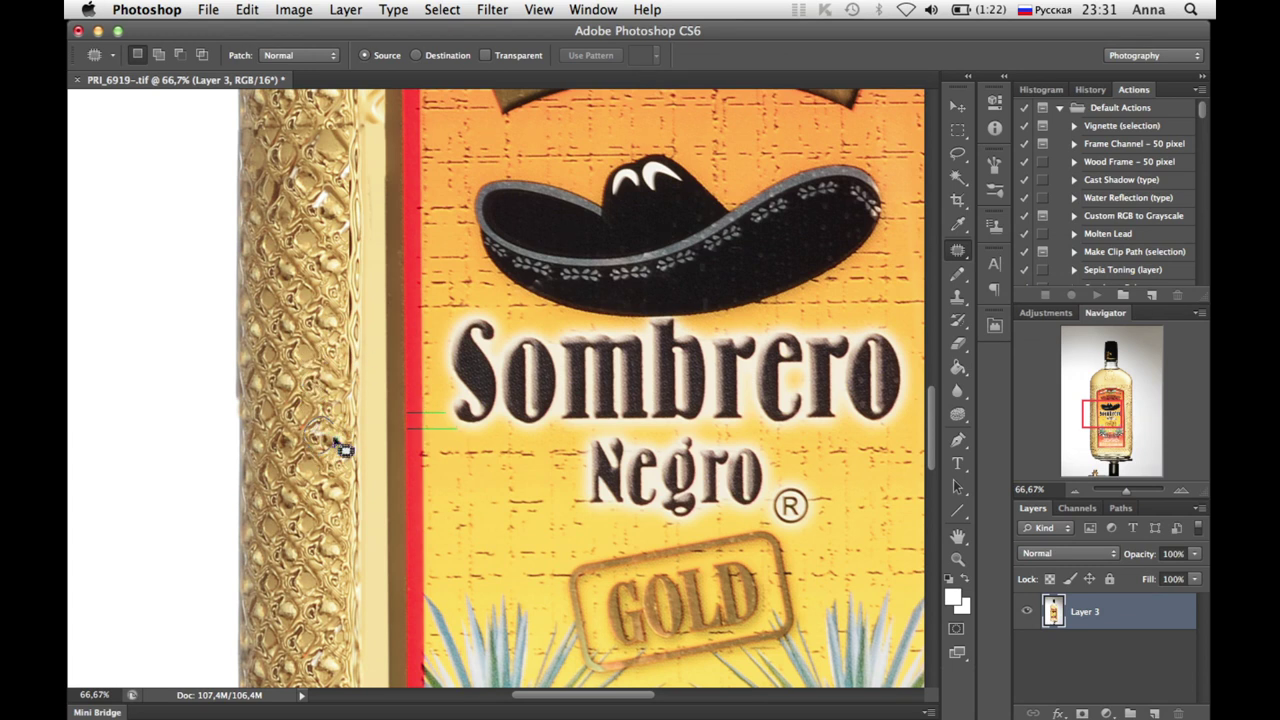
left_click_drag(343, 450, 309, 423)
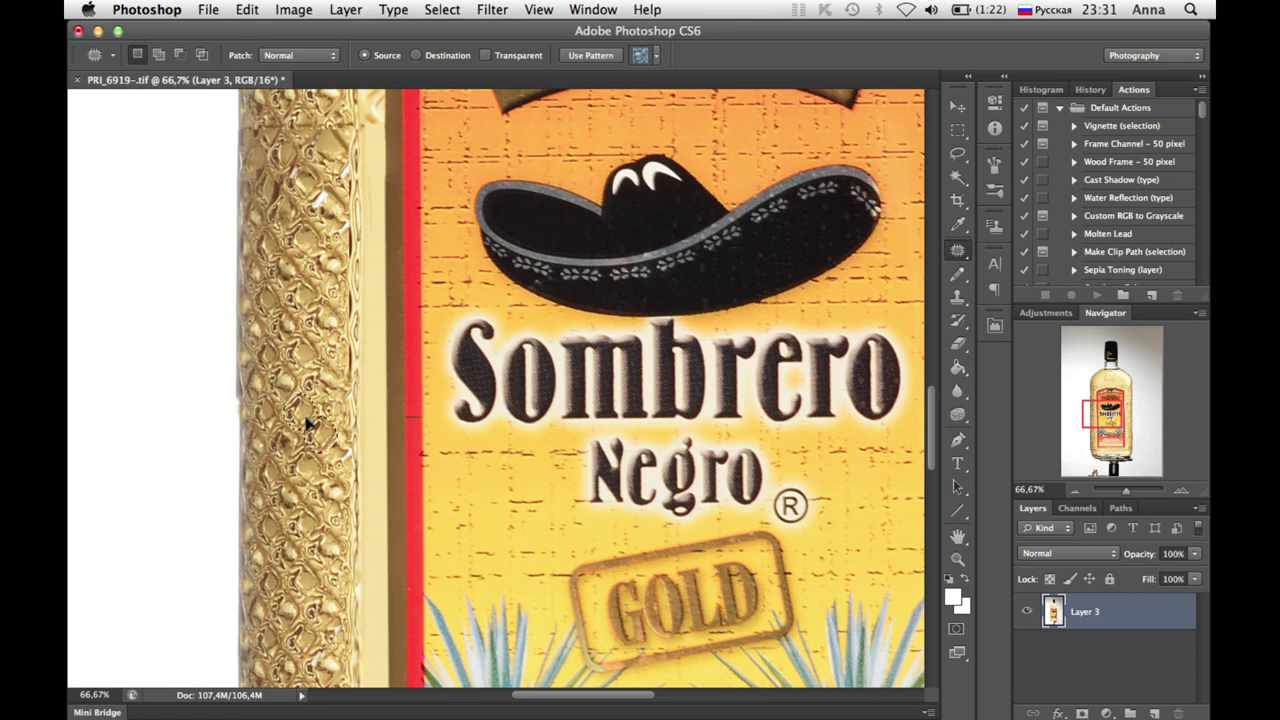
left_click(355, 440)
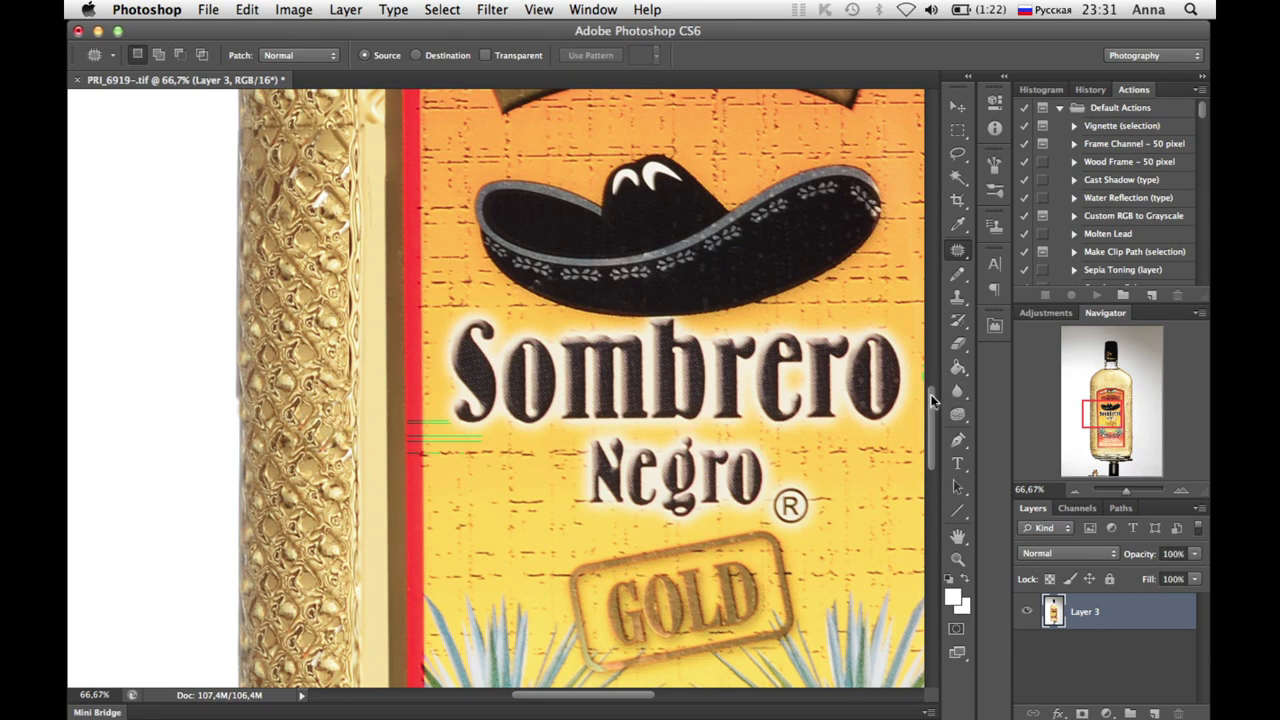
scroll(930, 400, "down", 3)
scroll(930, 400, "down", 1)
scroll(930, 400, "down", 2)
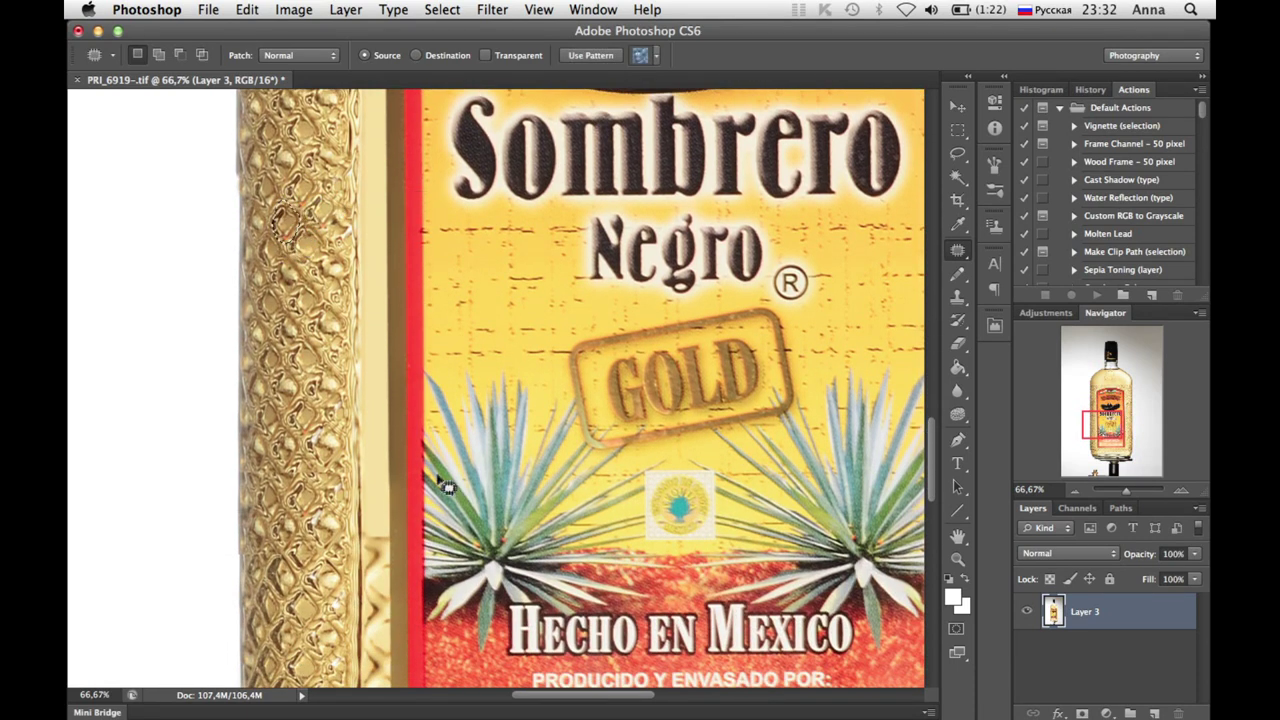
scroll(930, 500, "down", 5)
scroll(930, 507, "up", 3)
scroll(930, 507, "up", 3)
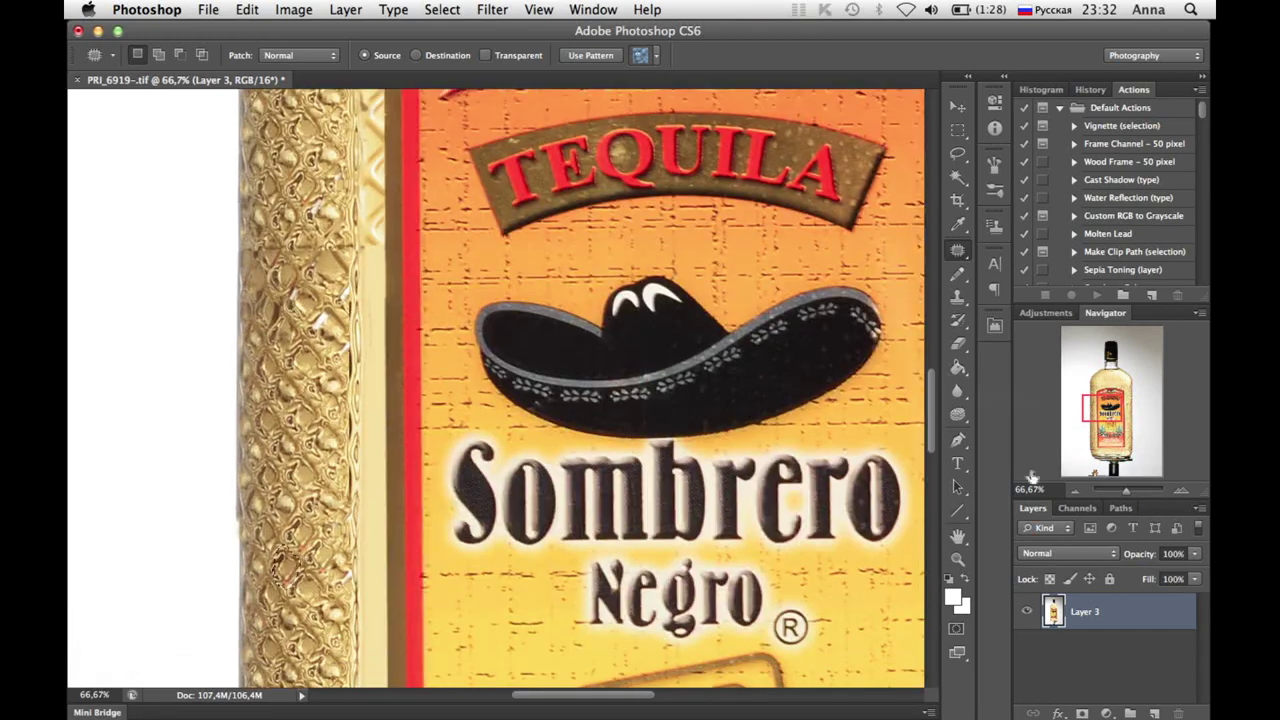
key("ctrl+0")
left_click(959, 132)
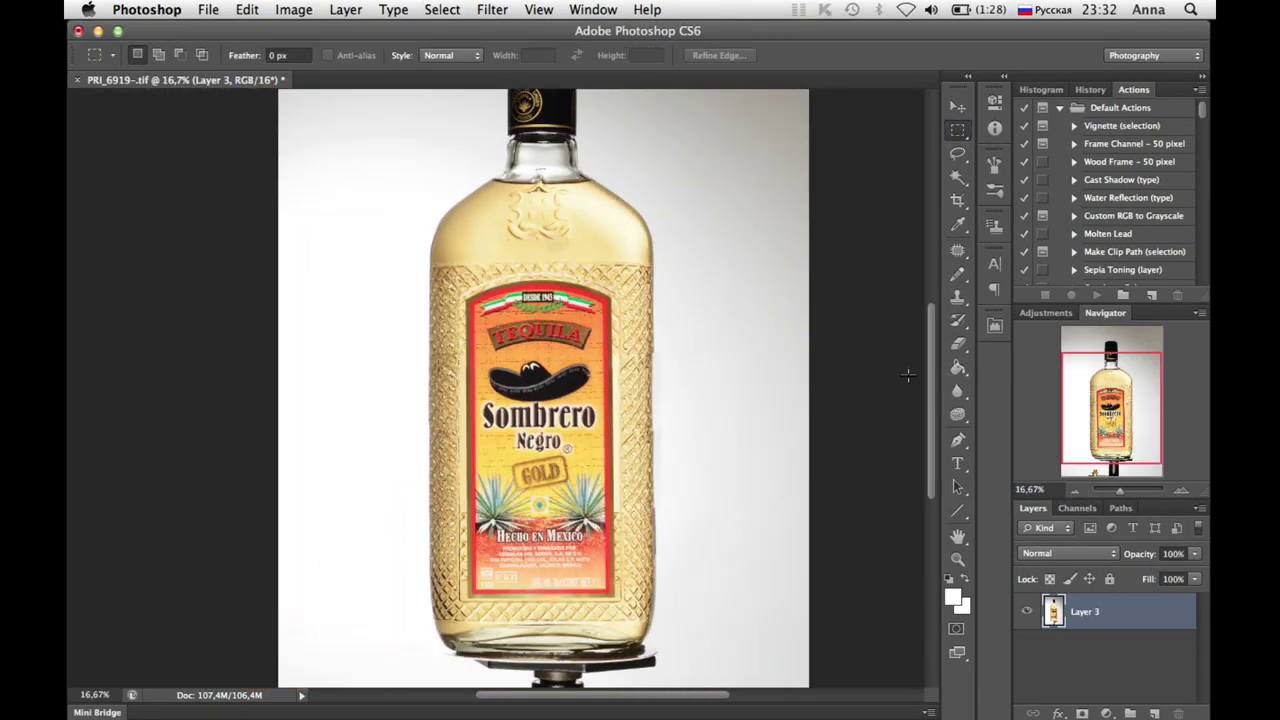
key("ctrl+plus")
key("ctrl+plus")
key("ctrl+plus")
key("j")
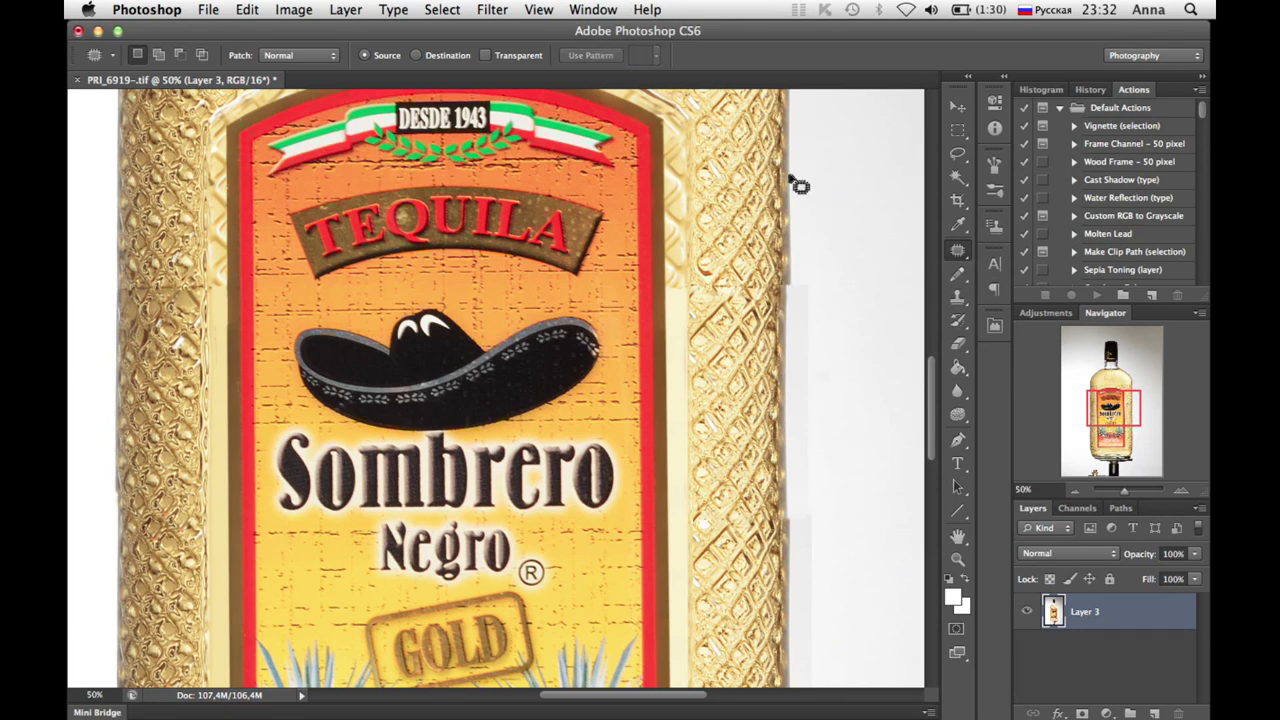
left_click_drag(741, 297, 720, 278)
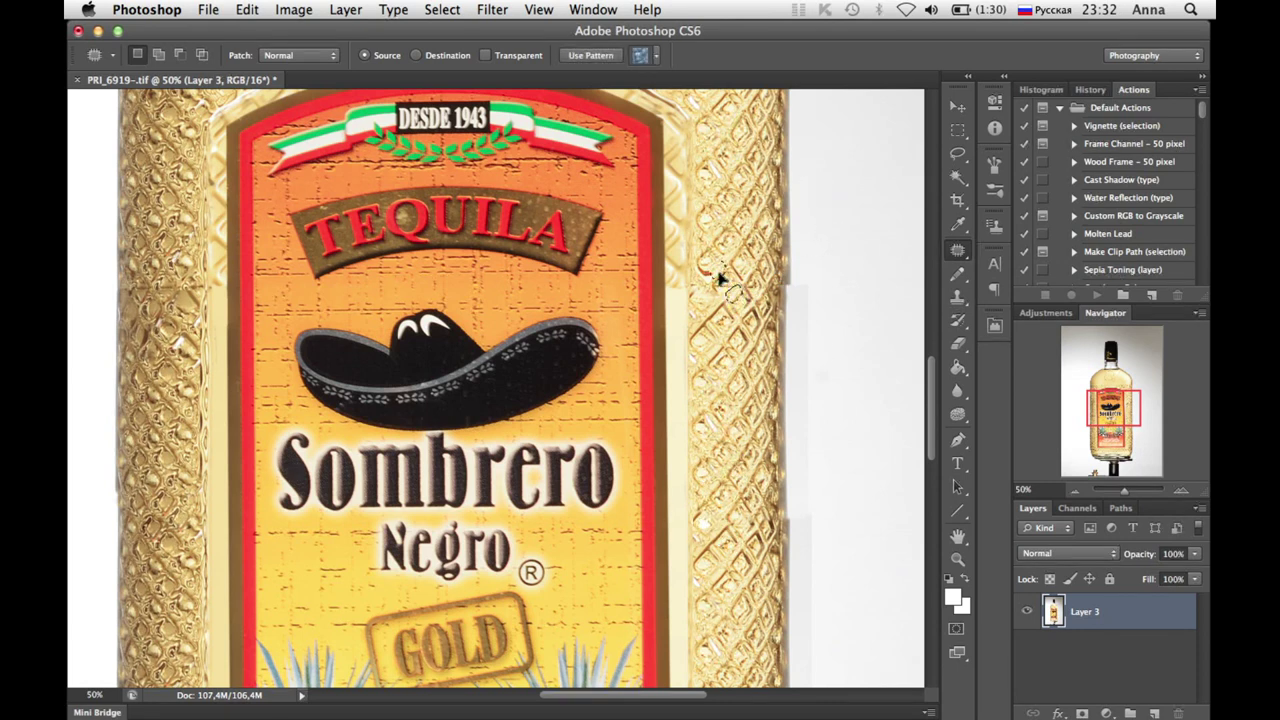
left_click(745, 283)
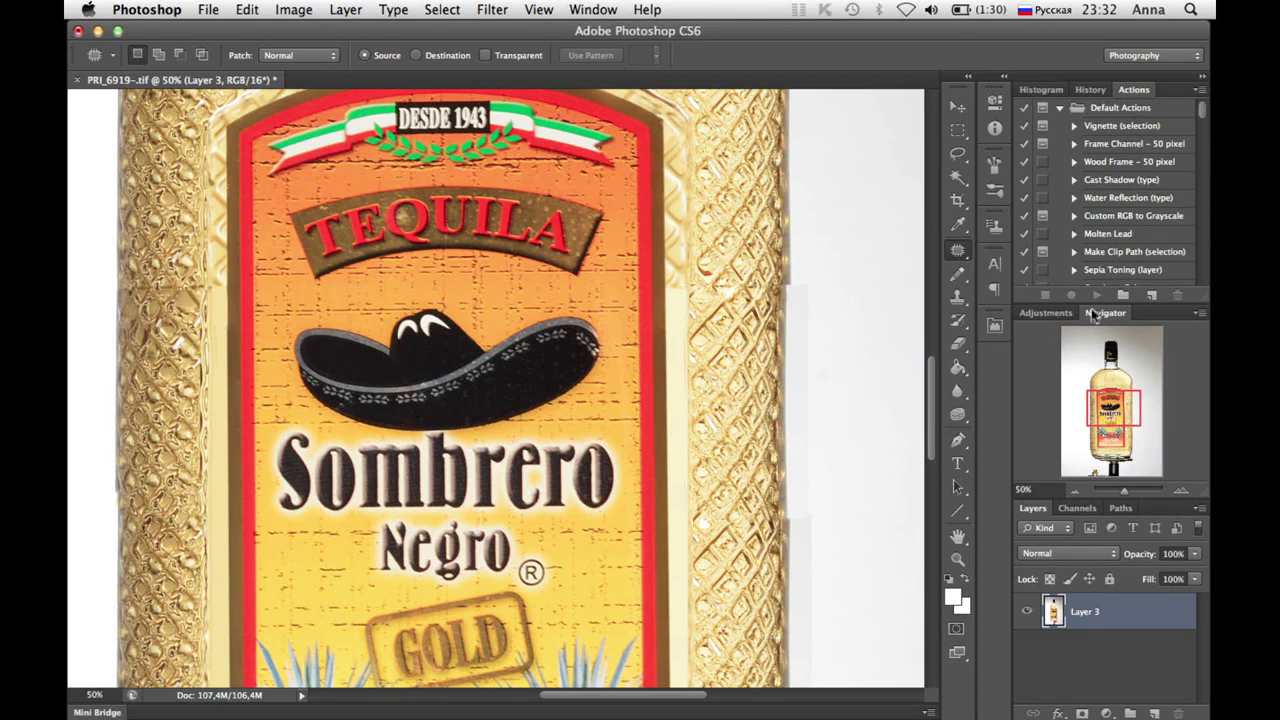
left_click(1075, 490)
left_click(1075, 490)
left_click(1181, 490)
left_click(1181, 490)
left_click(1181, 490)
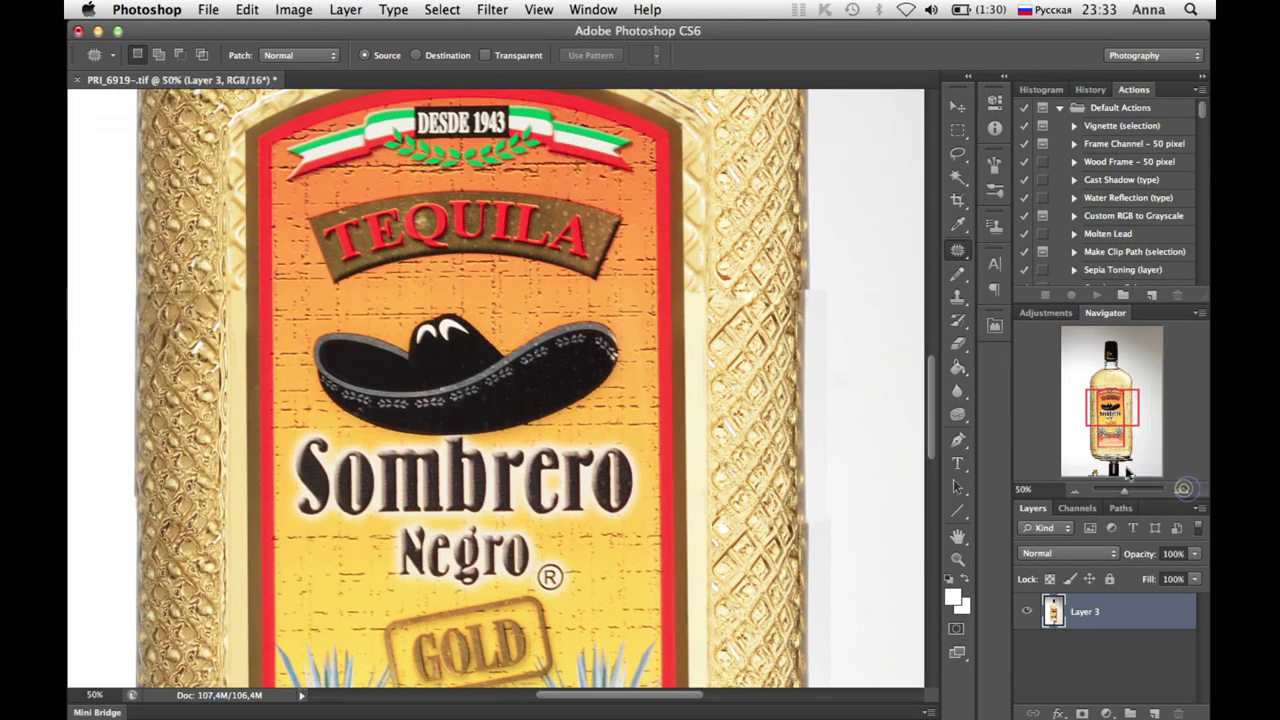
scroll(930, 373, "down", 5)
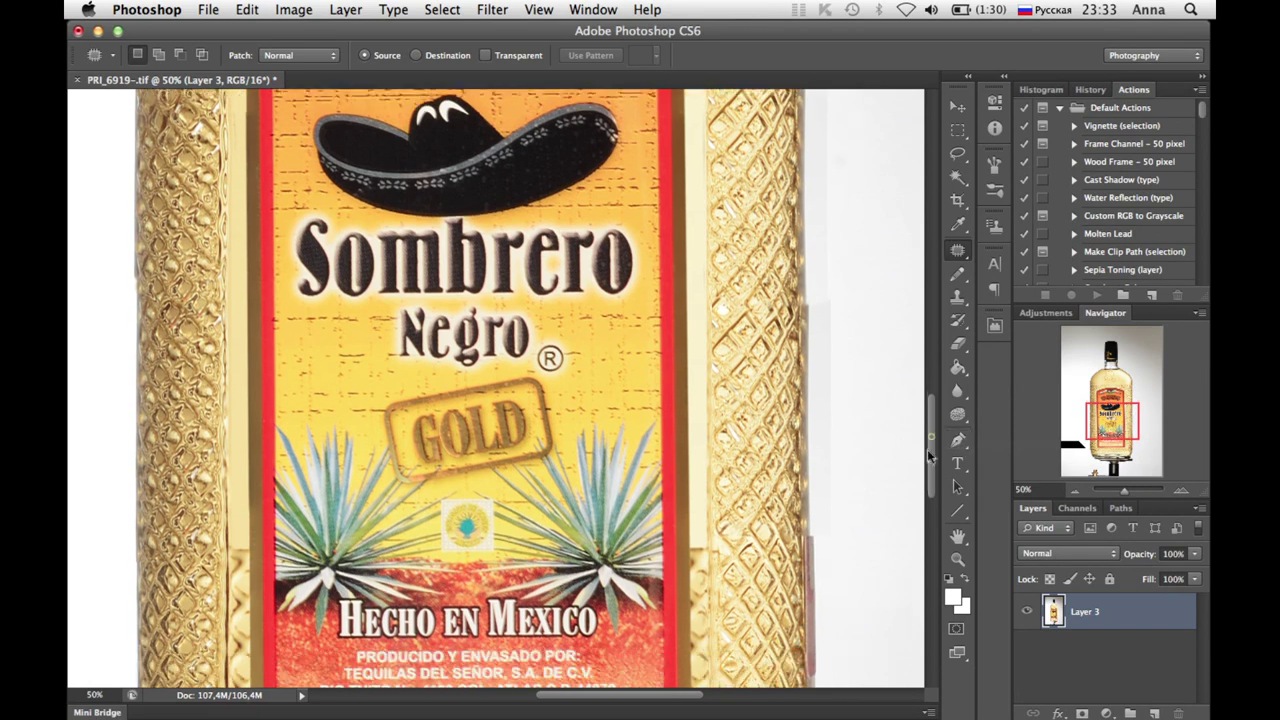
scroll(930, 444, "down", 15)
scroll(808, 432, "up", 5)
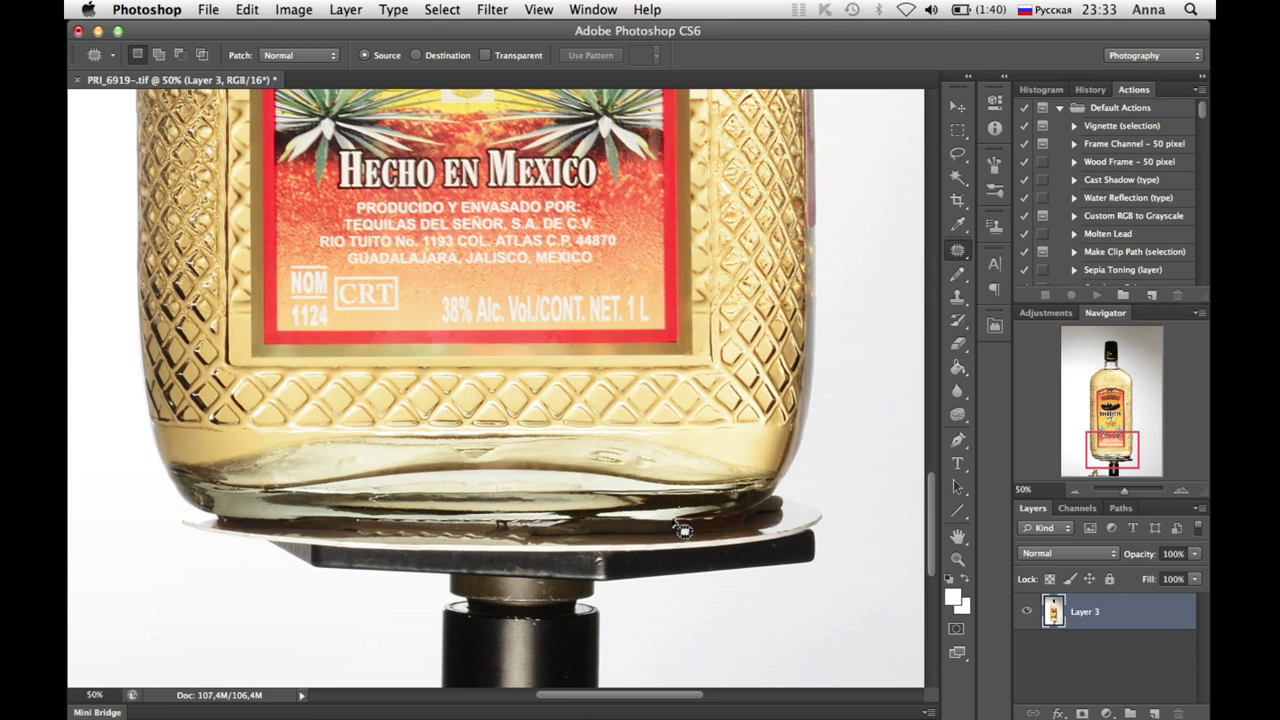
- Place pen path points from the bottle base around the black cap to the shoulder
left_click(957, 440)
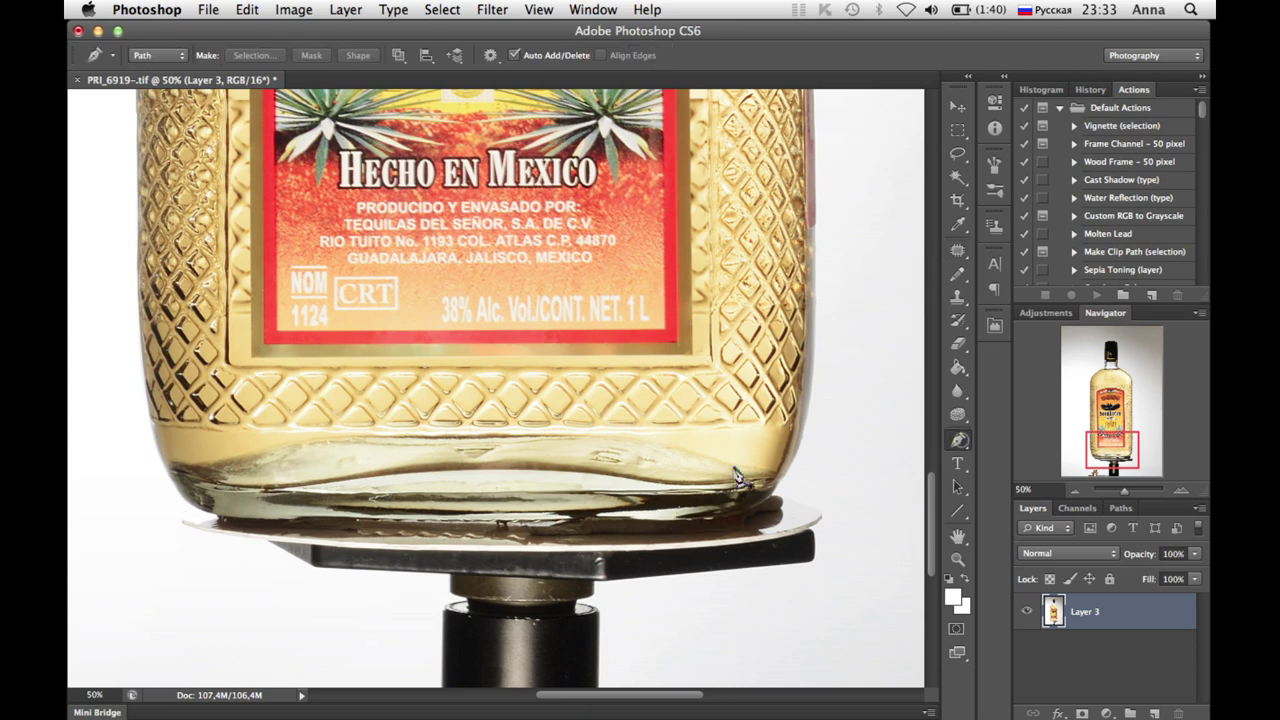
left_click(671, 520)
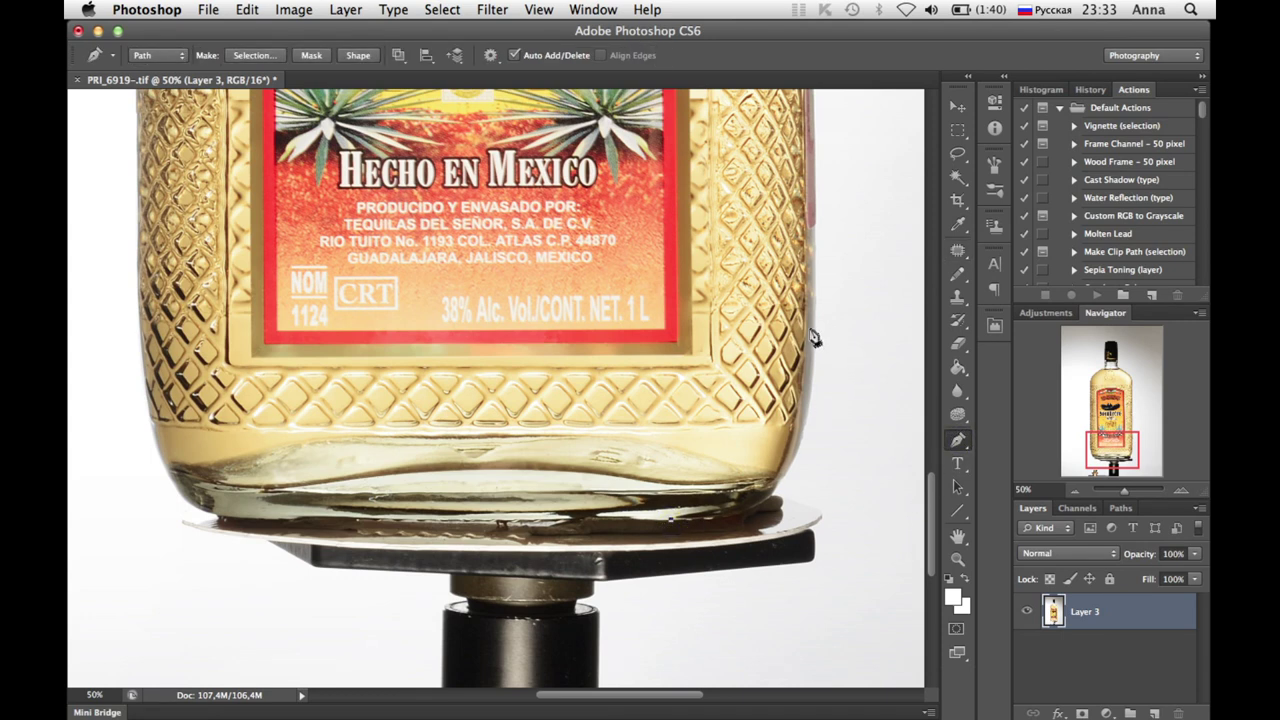
mouse_move(929, 497)
left_mouse_down()
mouse_move(914, 371)
mouse_move(928, 285)
left_mouse_up()
scroll(578, 248, "up", 5)
left_click(573, 237)
left_click(550, 211)
left_click(391, 212)
left_click(377, 230)
left_click(375, 512)
left_click(348, 627)
scroll(453, 335, "down", 5)
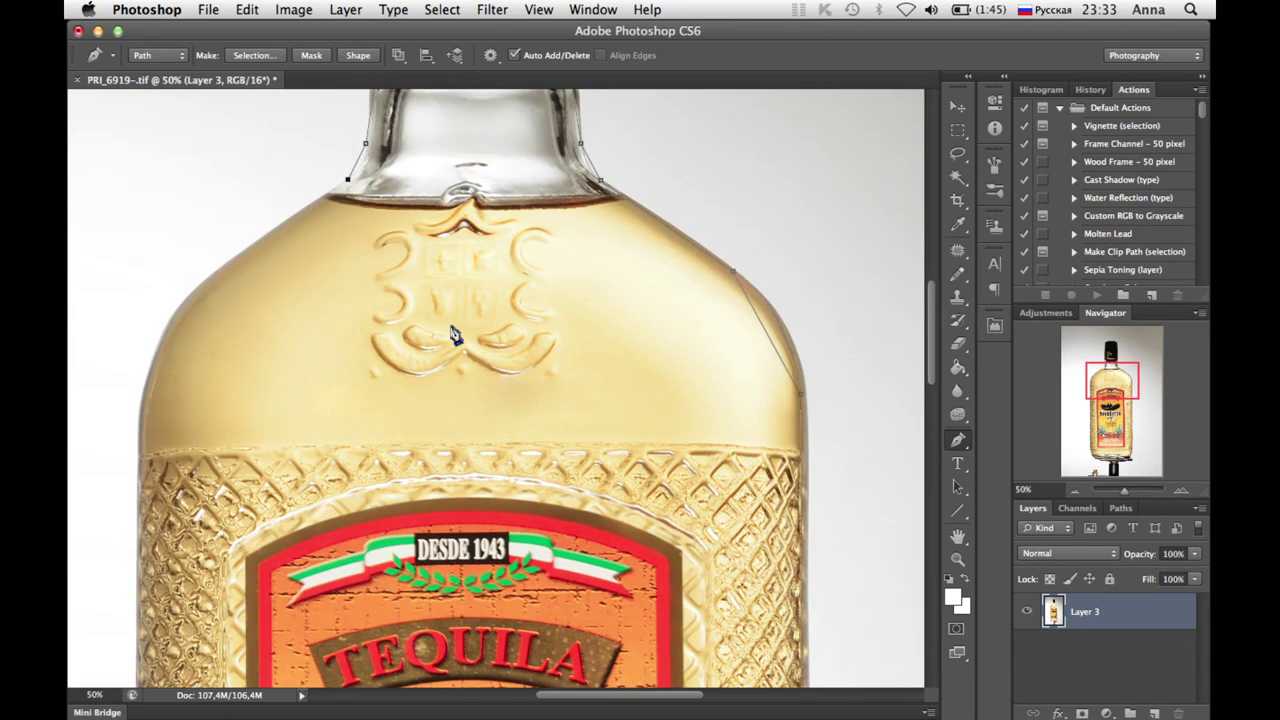
left_click_drag(930, 325, 930, 535)
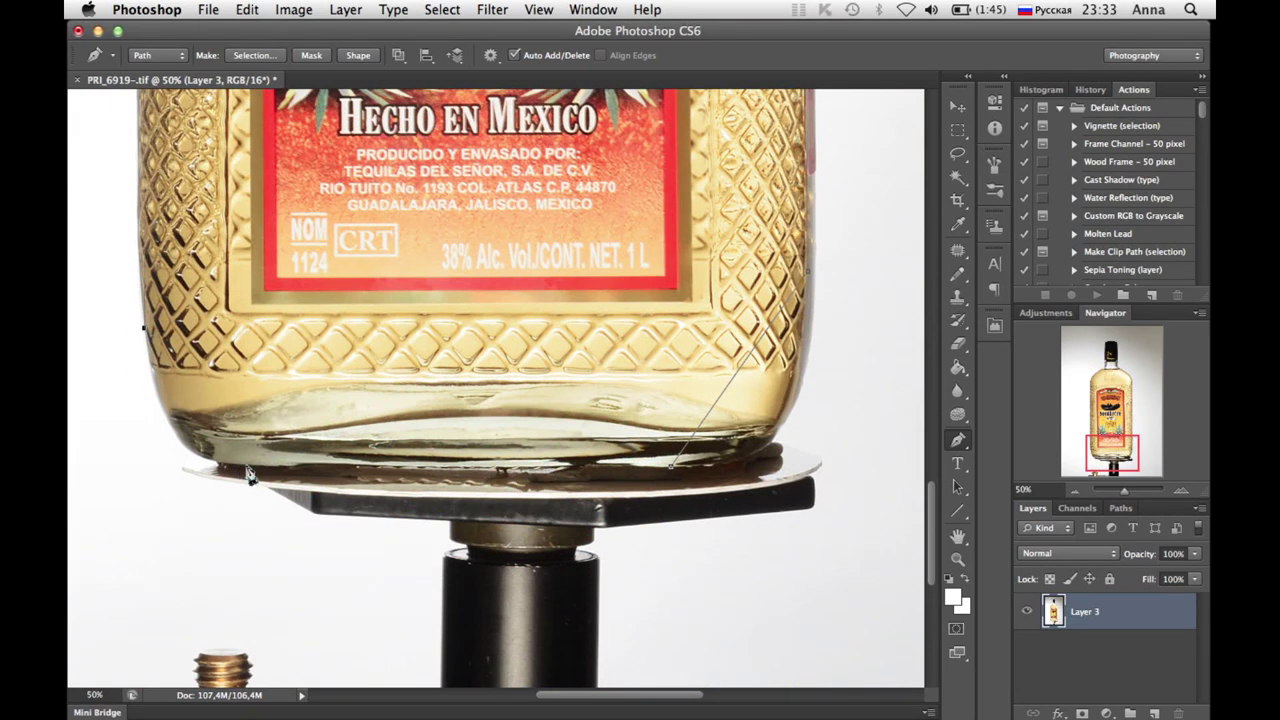
- Add anchor points at the bottle's lower right and lower left, and reshape the cap's top corner
left_click_drag(958, 440, 1040, 469)
left_click(778, 432)
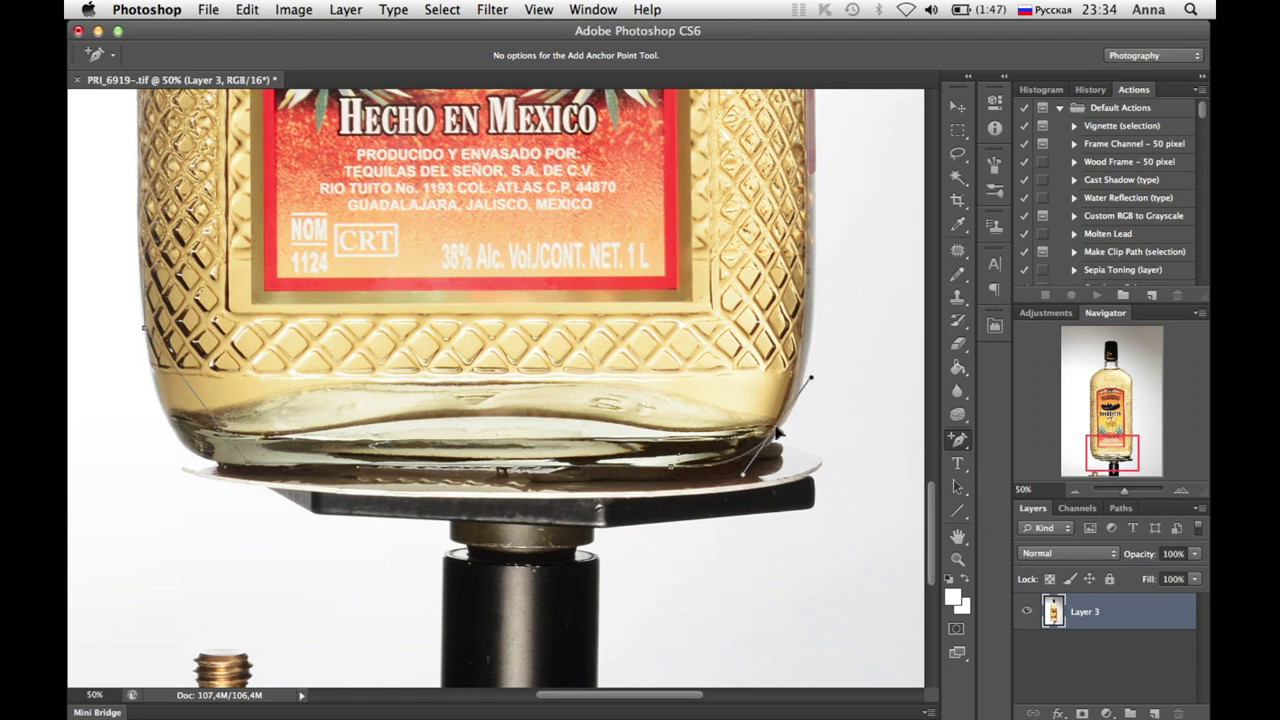
left_click(182, 410)
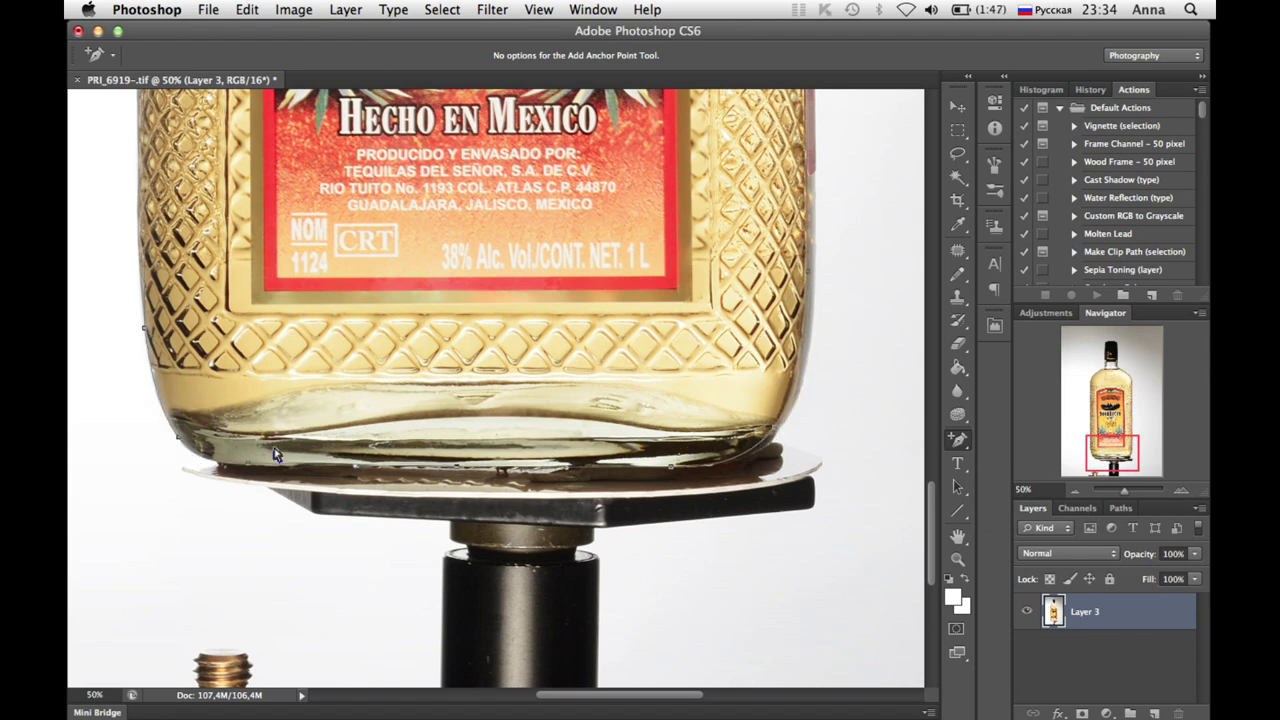
scroll(275, 453, "up", 5)
scroll(275, 453, "up", 6)
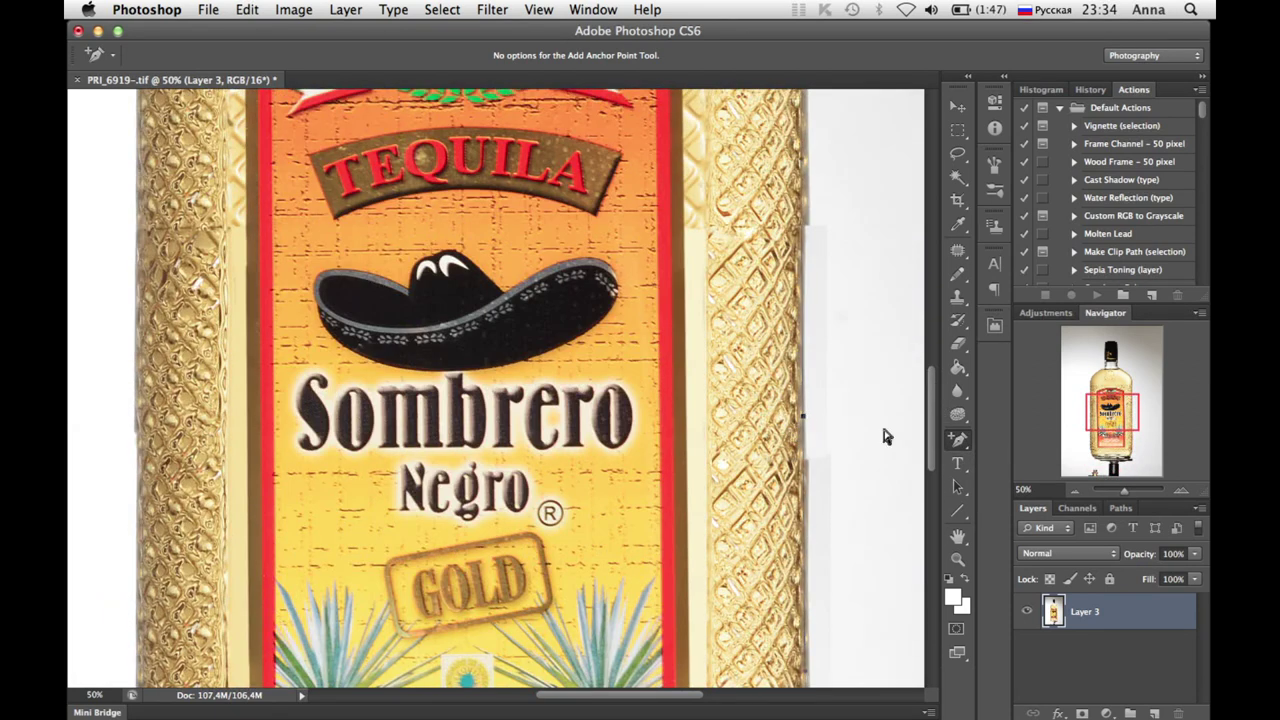
scroll(800, 330, "up", 5)
scroll(600, 305, "up", 2)
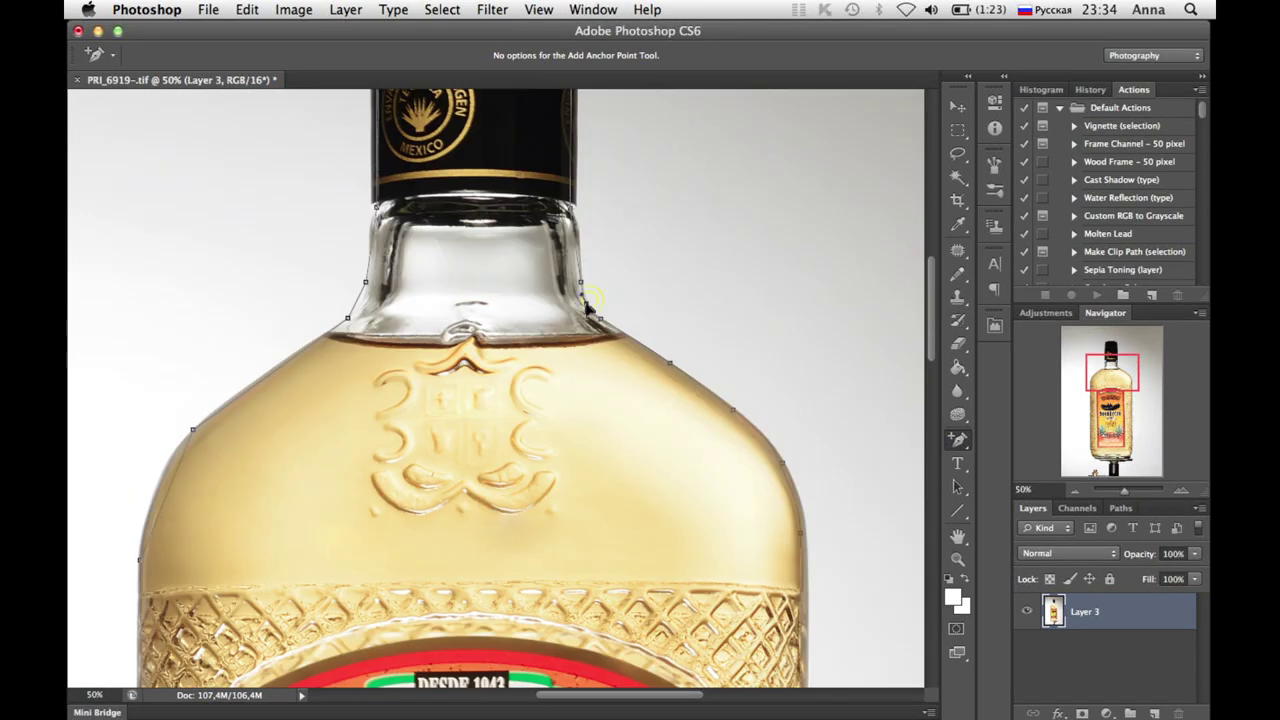
scroll(575, 180, "up", 5)
left_click_drag(383, 194, 410, 197)
key("super+plus")
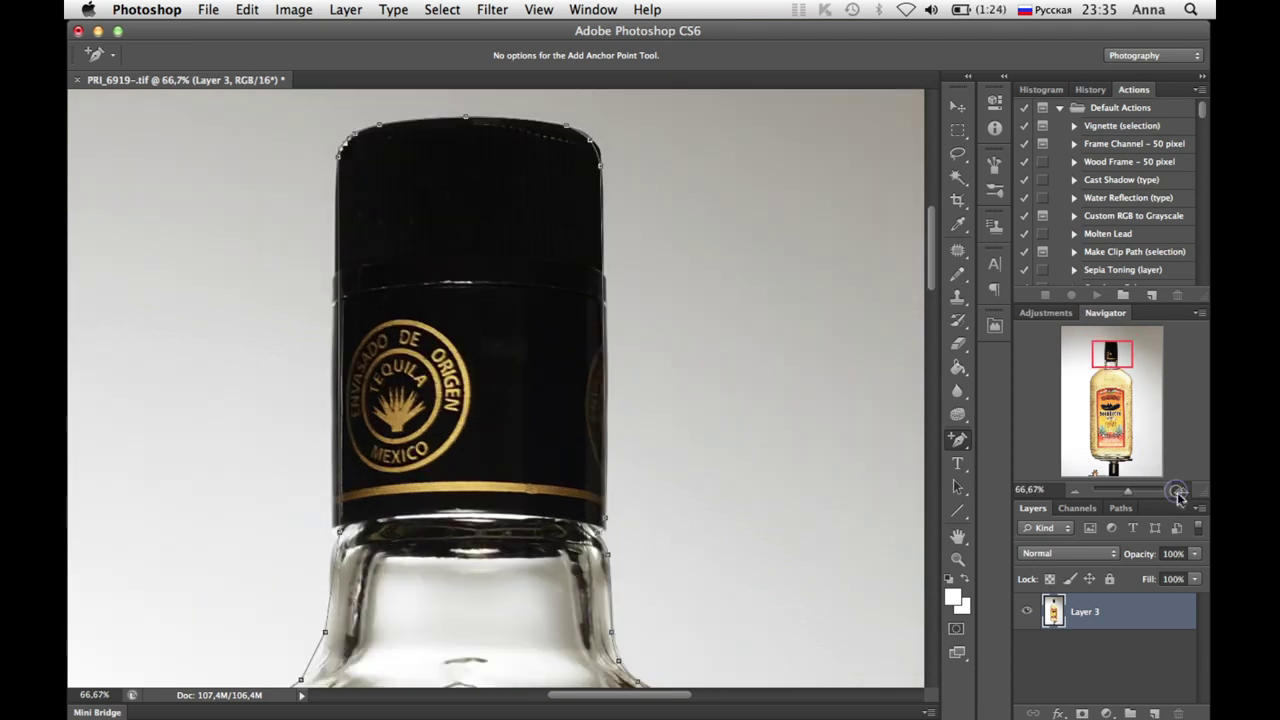
key("super+plus")
key("super+plus")
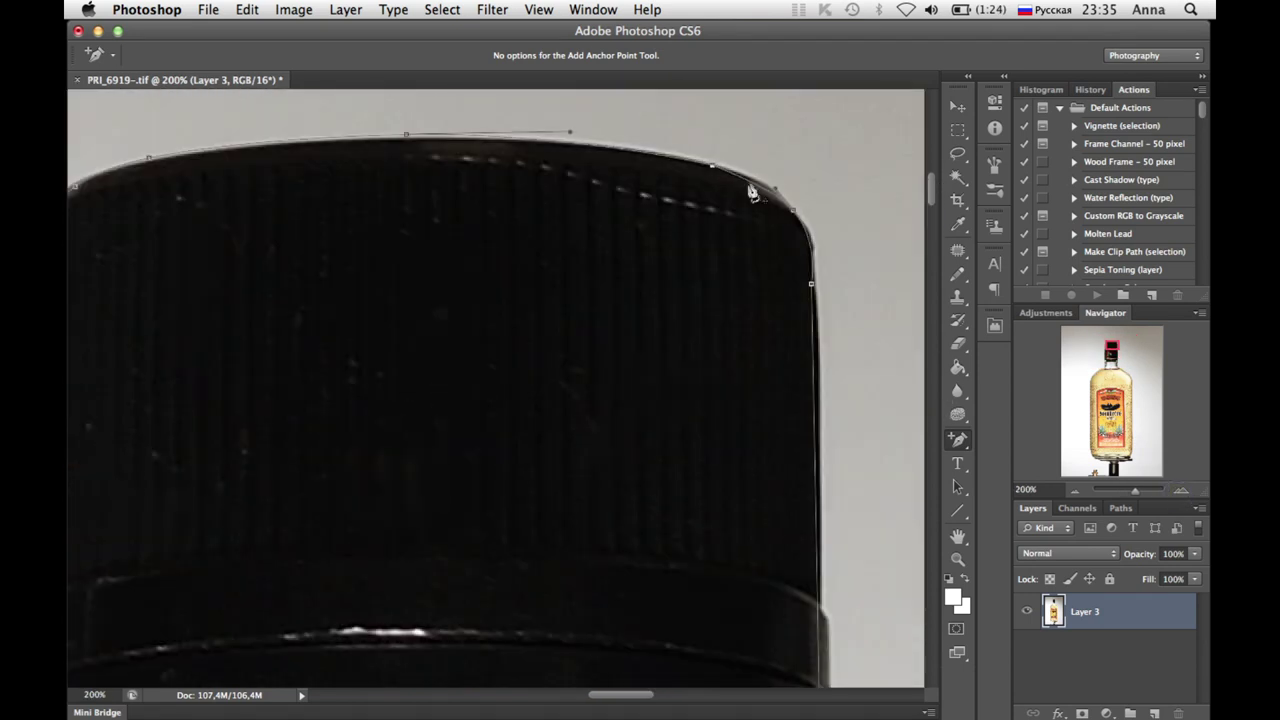
- Inspect the path along the shoulder edge, then zoom out to 12.5% to see the whole bottle
scroll(476, 163, "left", 10)
scroll(476, 163, "down", 10)
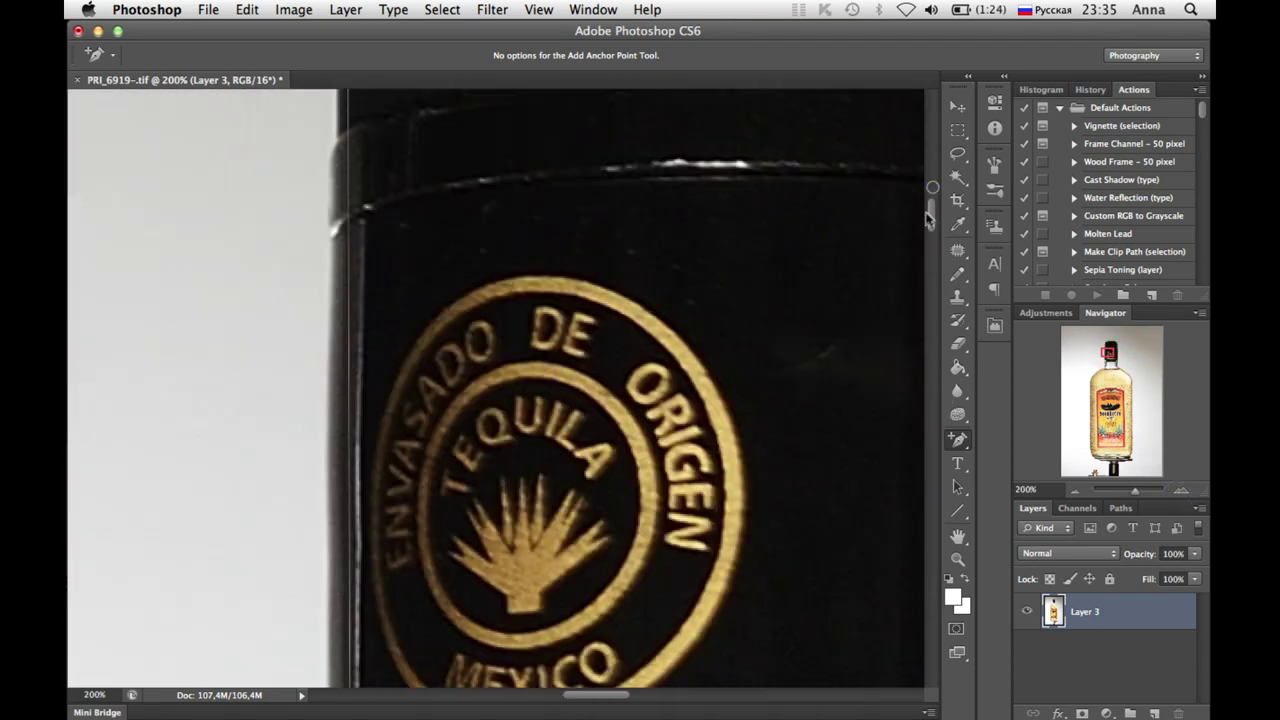
scroll(450, 155, "down", 5)
scroll(423, 143, "down", 10)
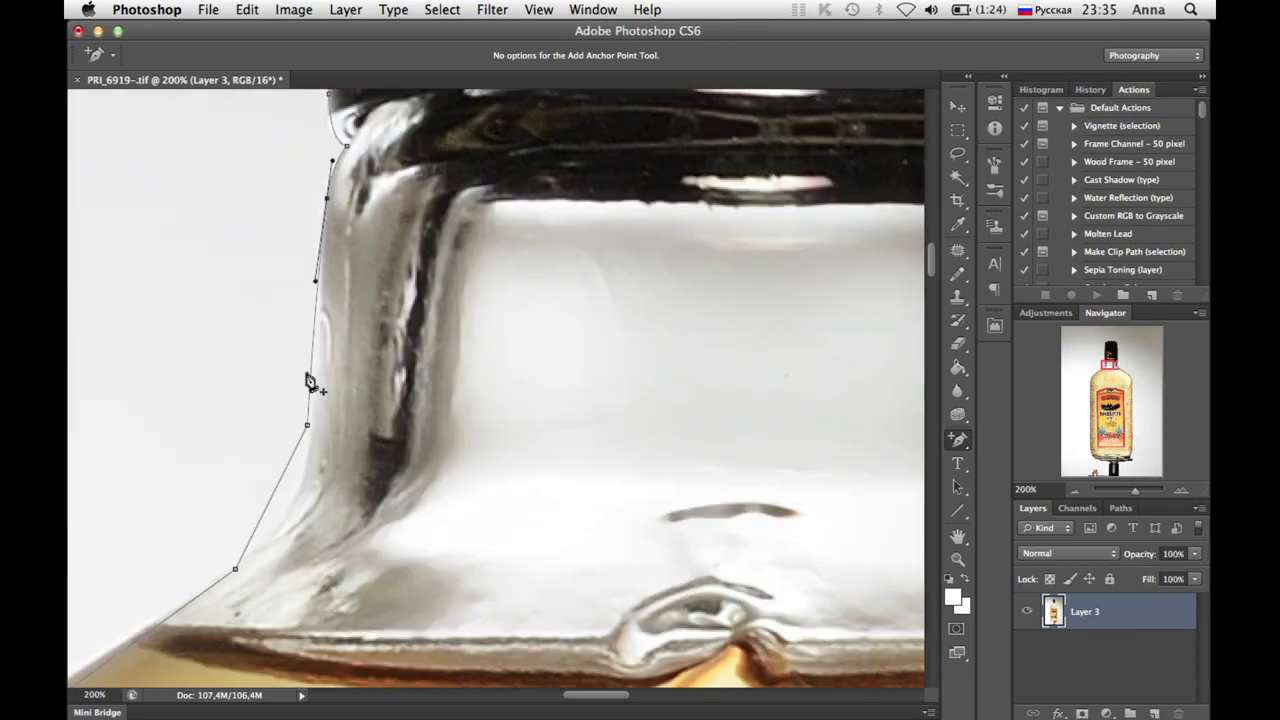
scroll(590, 503, "right", 10)
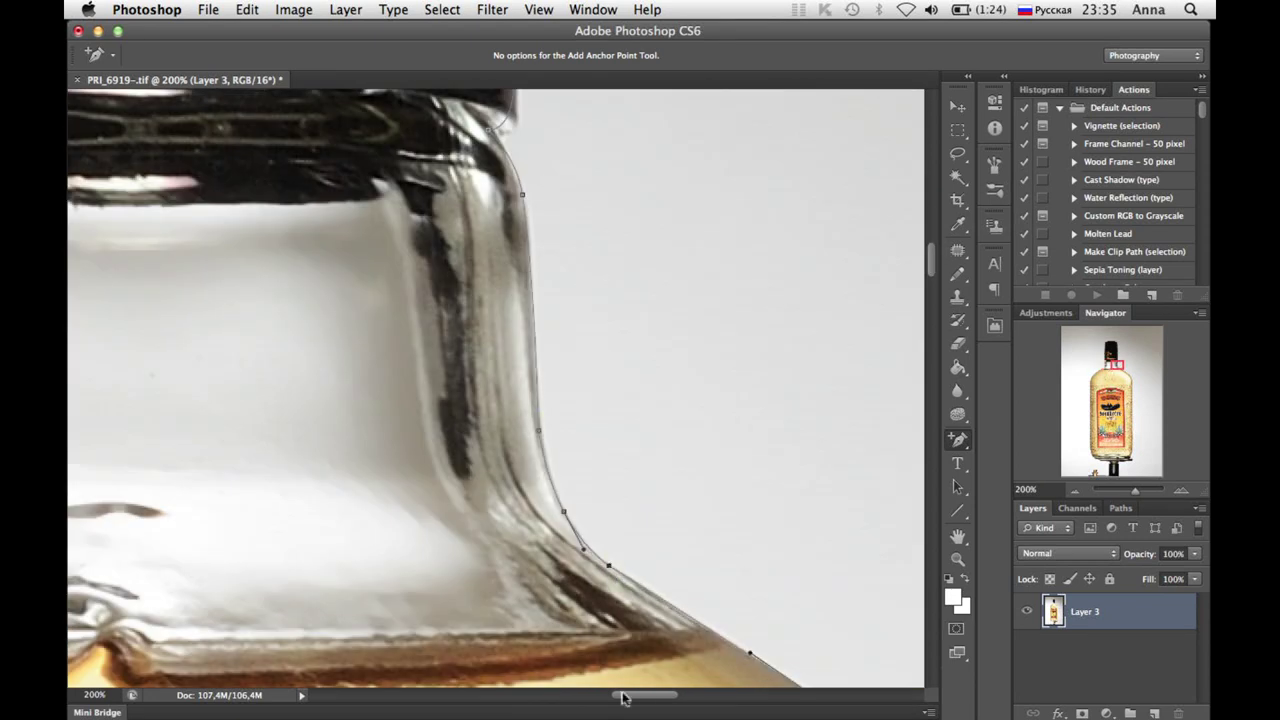
scroll(563, 513, "left", 5)
key("super+minus")
key("super+minus")
scroll(313, 288, "down", 5)
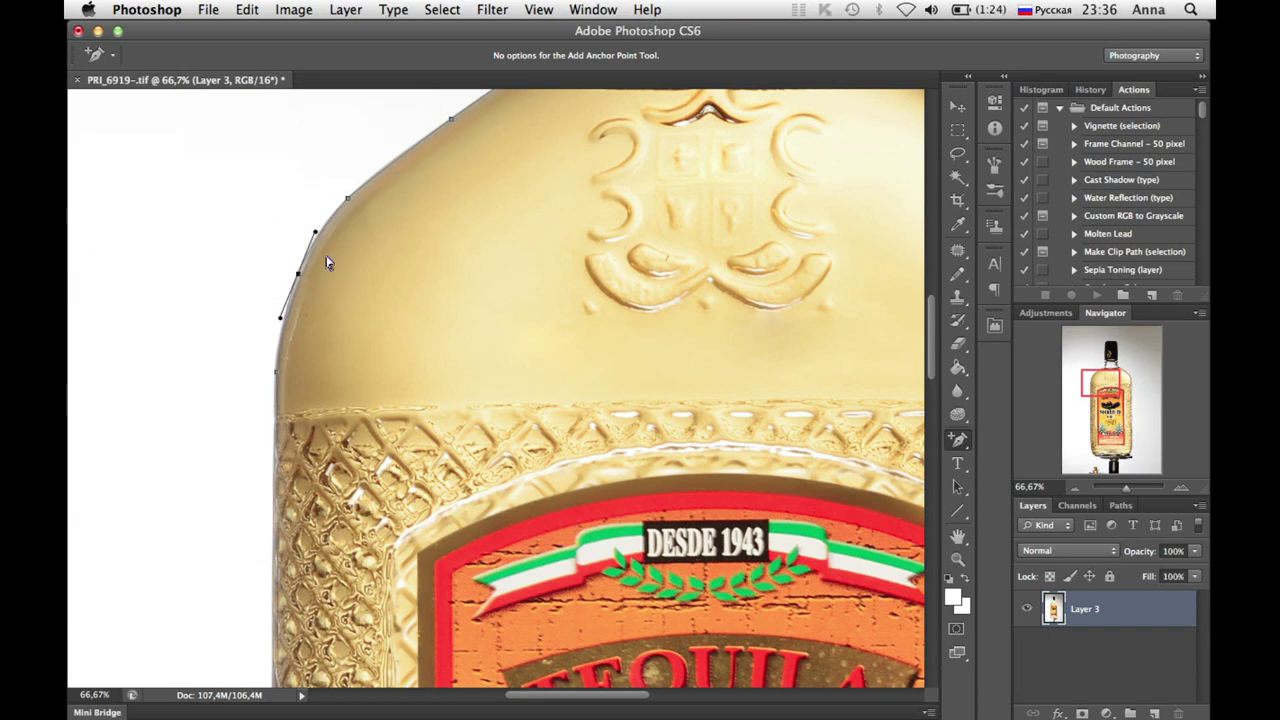
left_click_drag(931, 340, 938, 447)
scroll(260, 323, "down", 10)
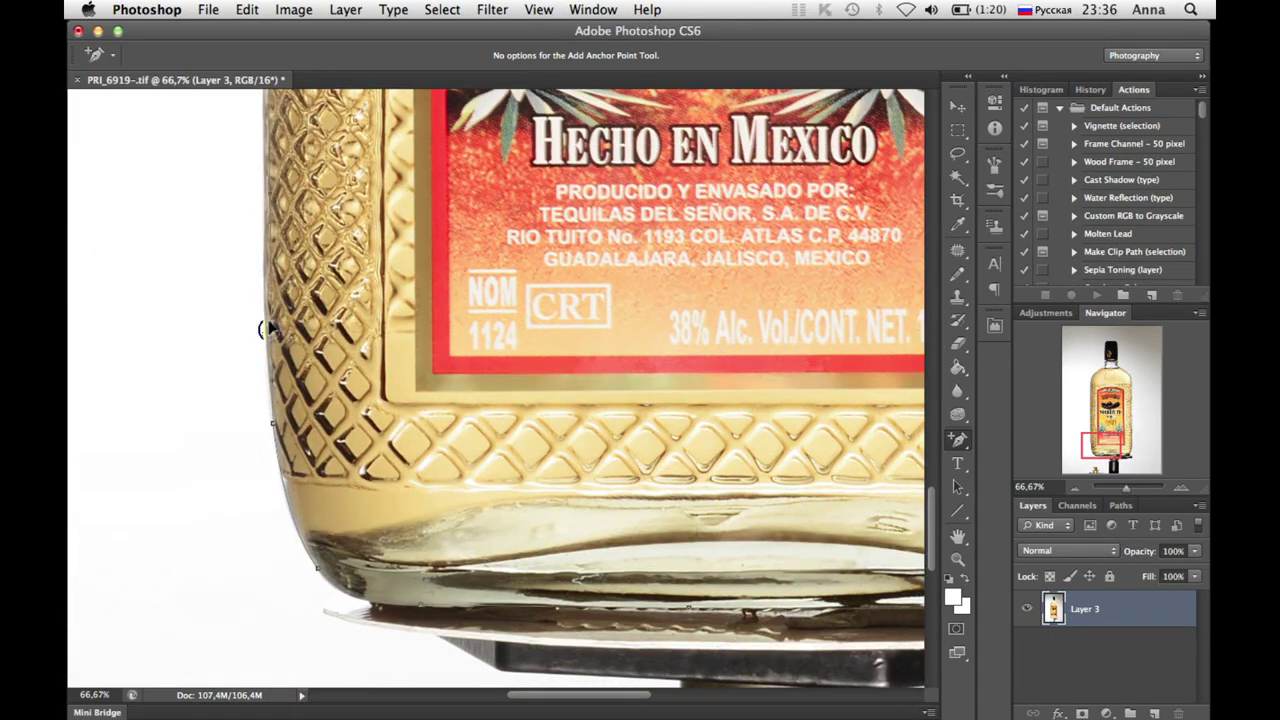
scroll(914, 531, "right", 5)
scroll(914, 531, "up", 10)
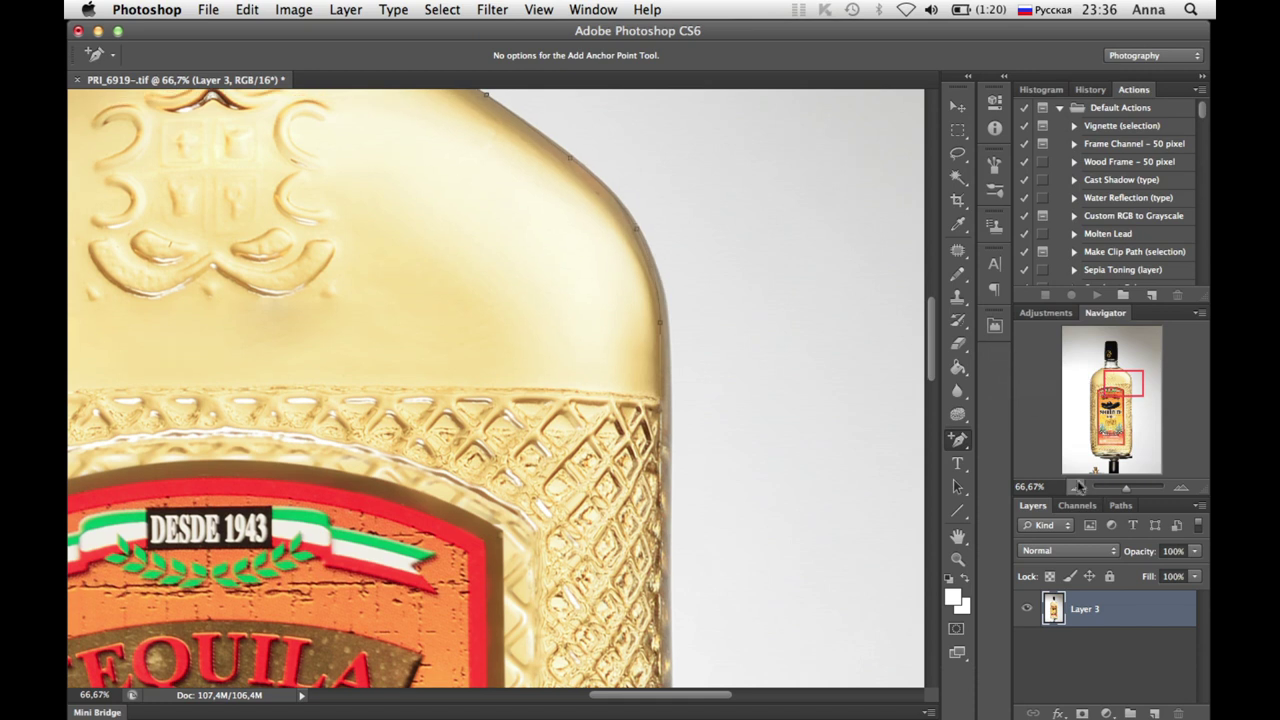
left_click(1075, 487)
left_click(1075, 487)
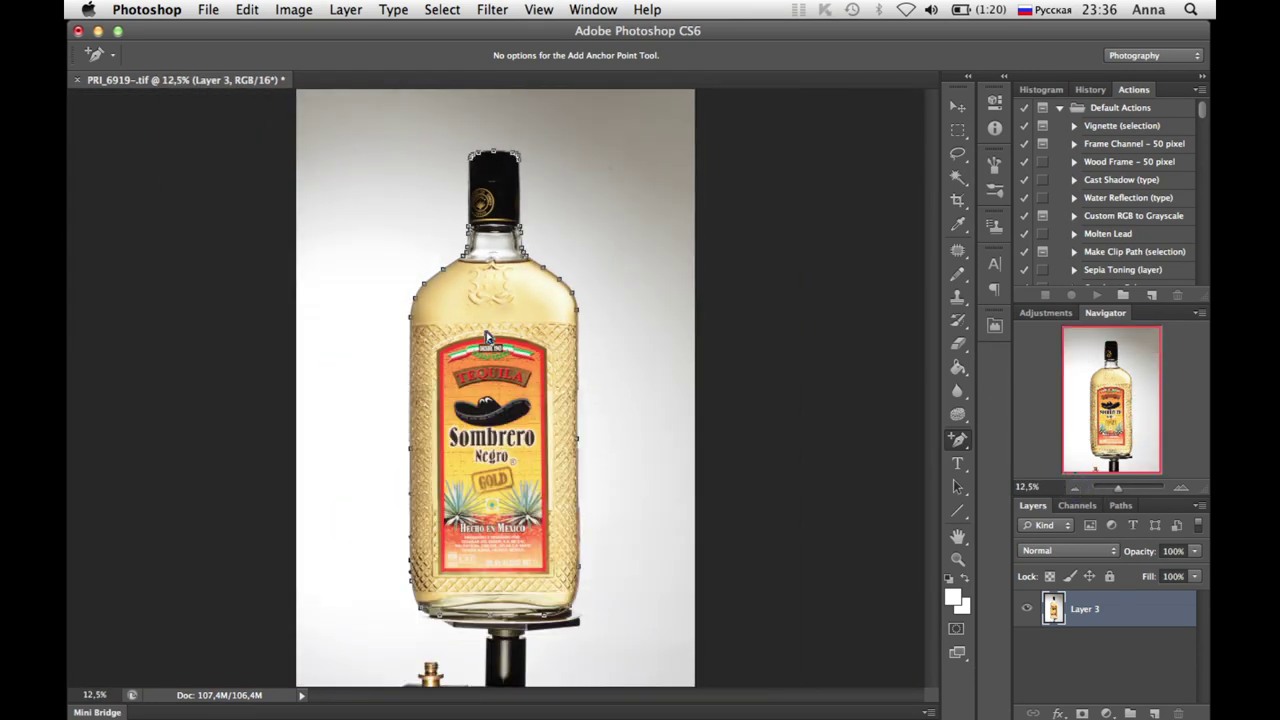
- Turn the bottle path into a selection with 0 feather and copy it to a new Layer 4
right_click(497, 281)
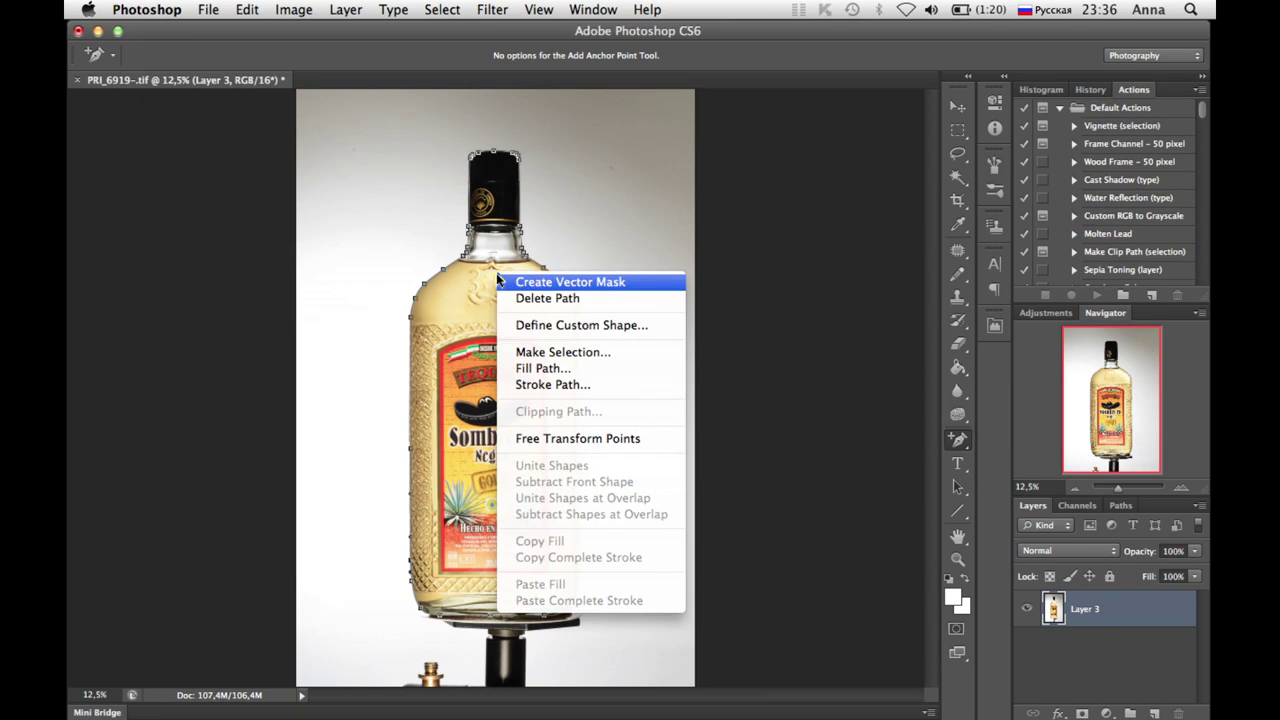
left_click(533, 352)
type("0")
key("Return")
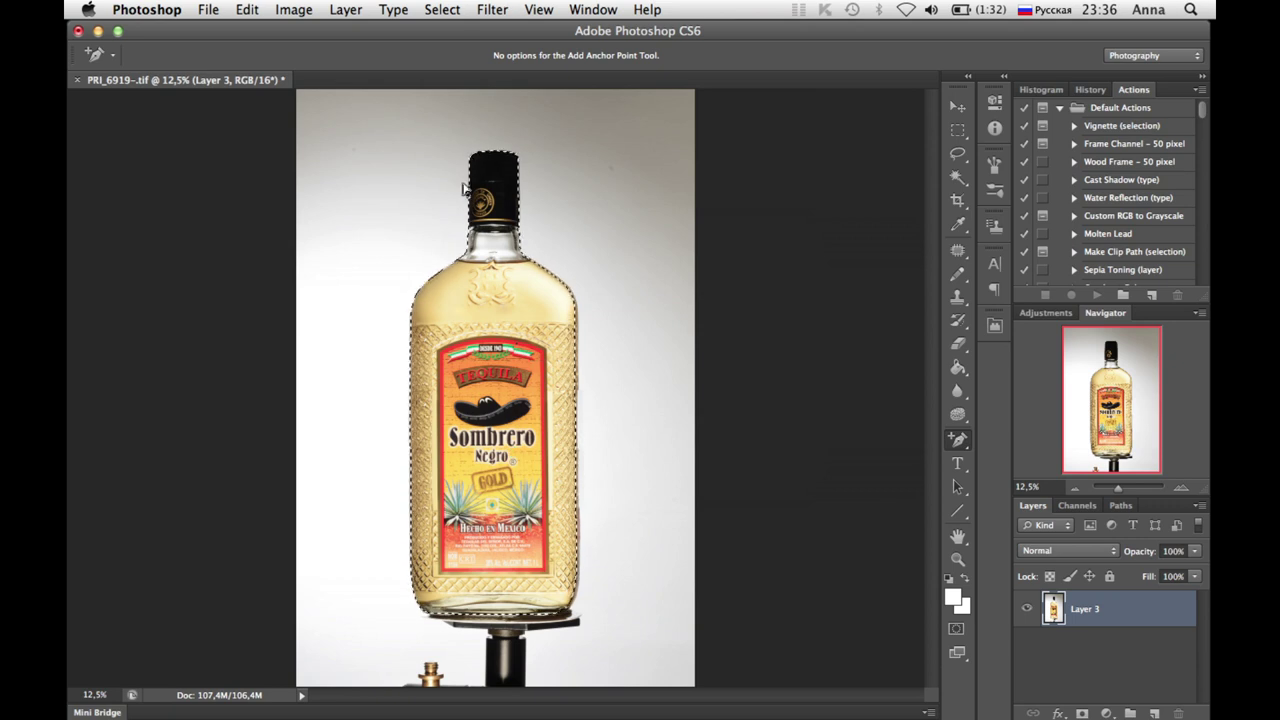
key("super+v")
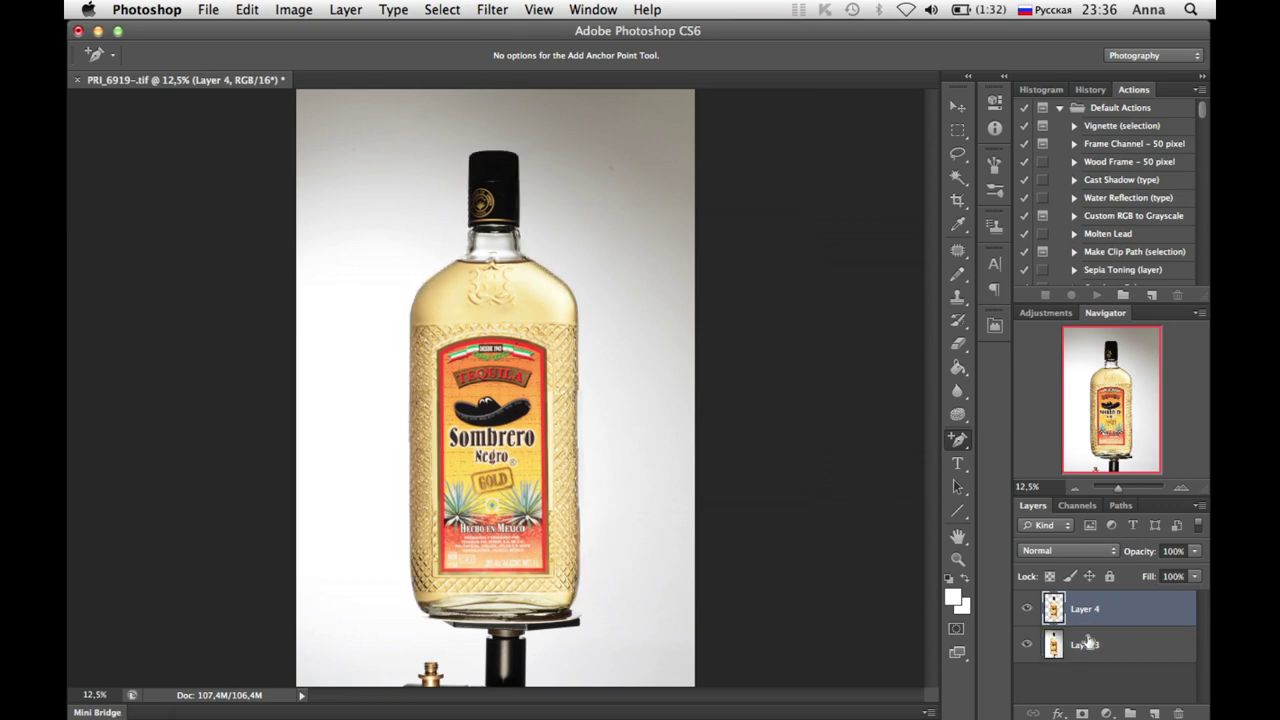
- Clear Layer 3, fill it plain white, reselect Layer 4 and save the file
left_click(1088, 641)
key("super+a")
key("Delete")
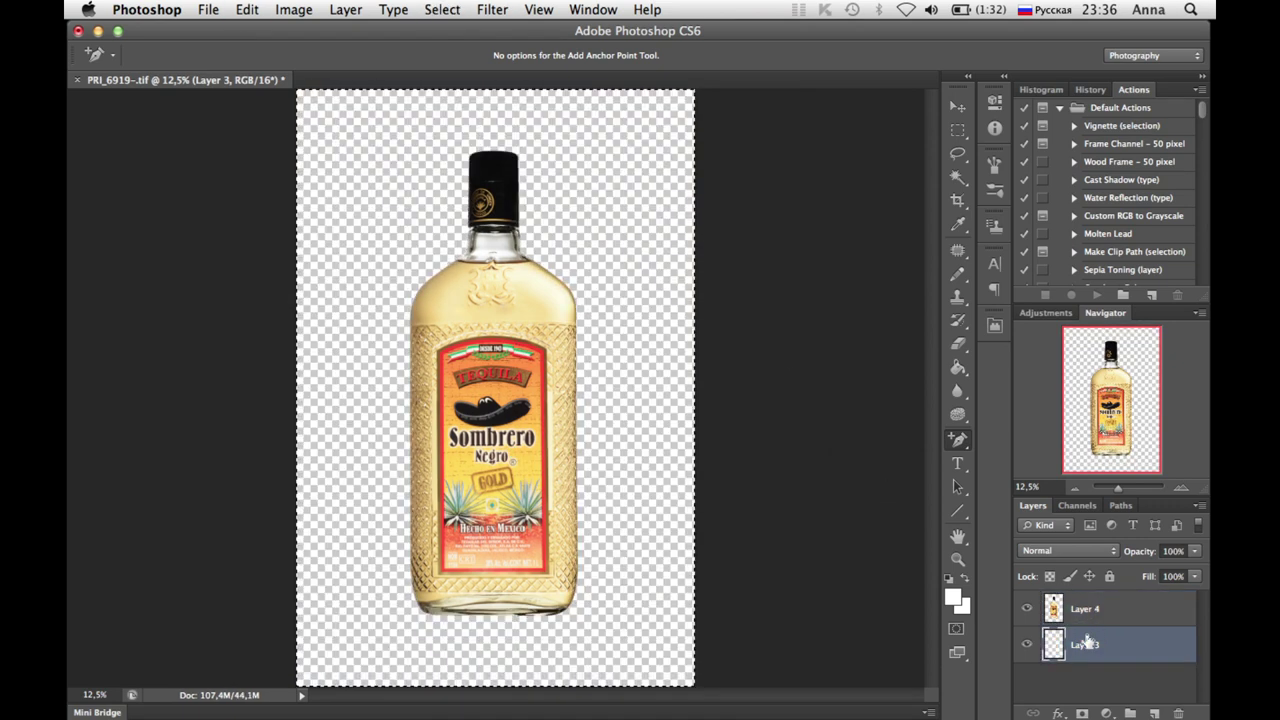
left_click(964, 366)
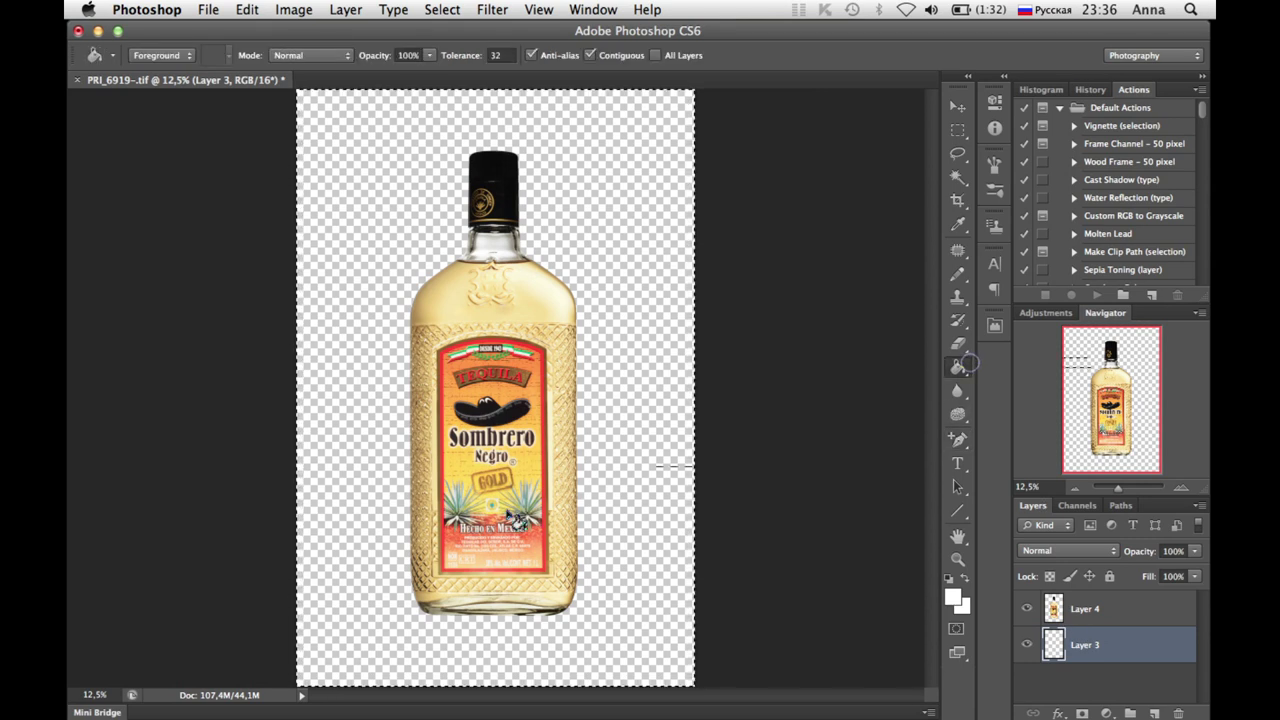
left_click(639, 487)
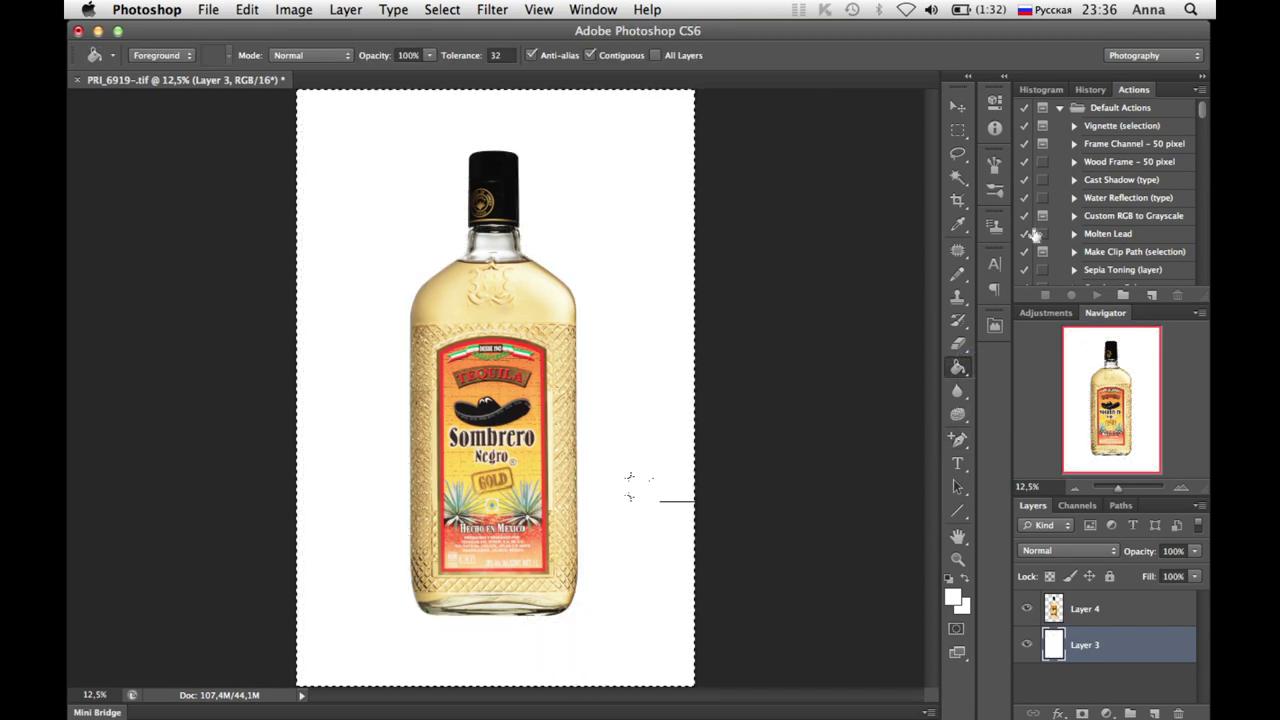
left_click(1097, 614)
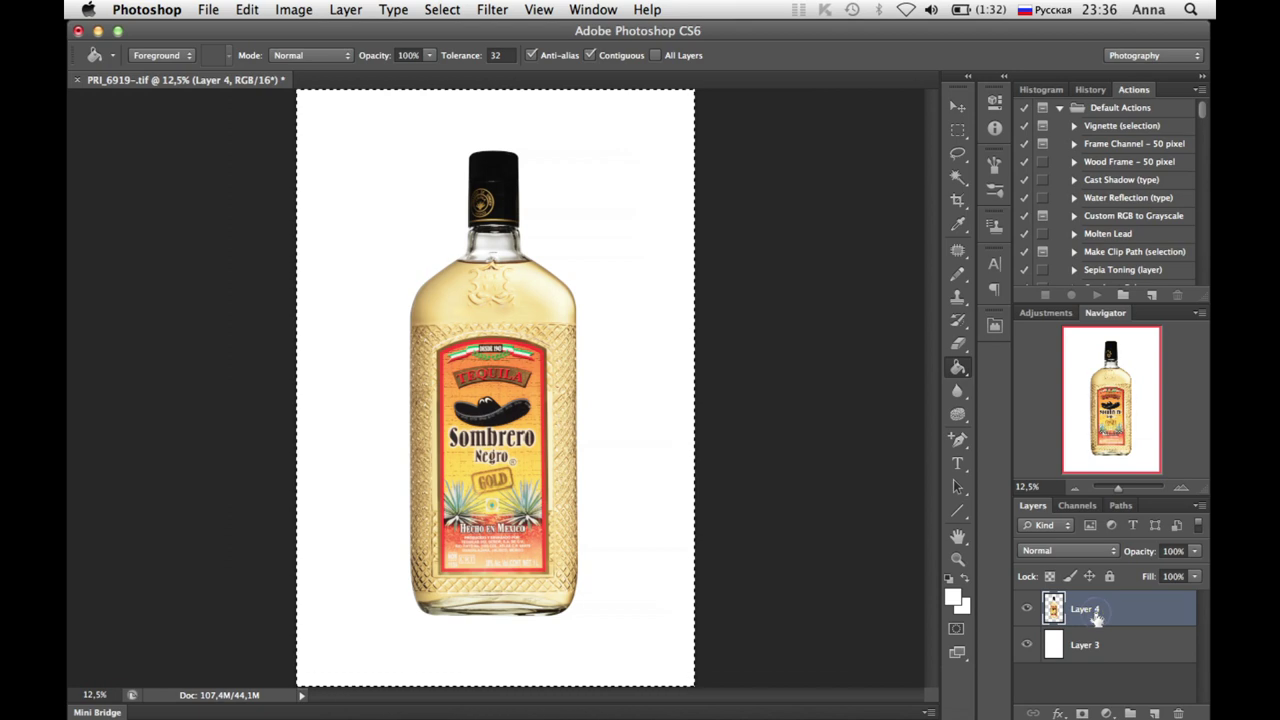
key("ctrl+s")
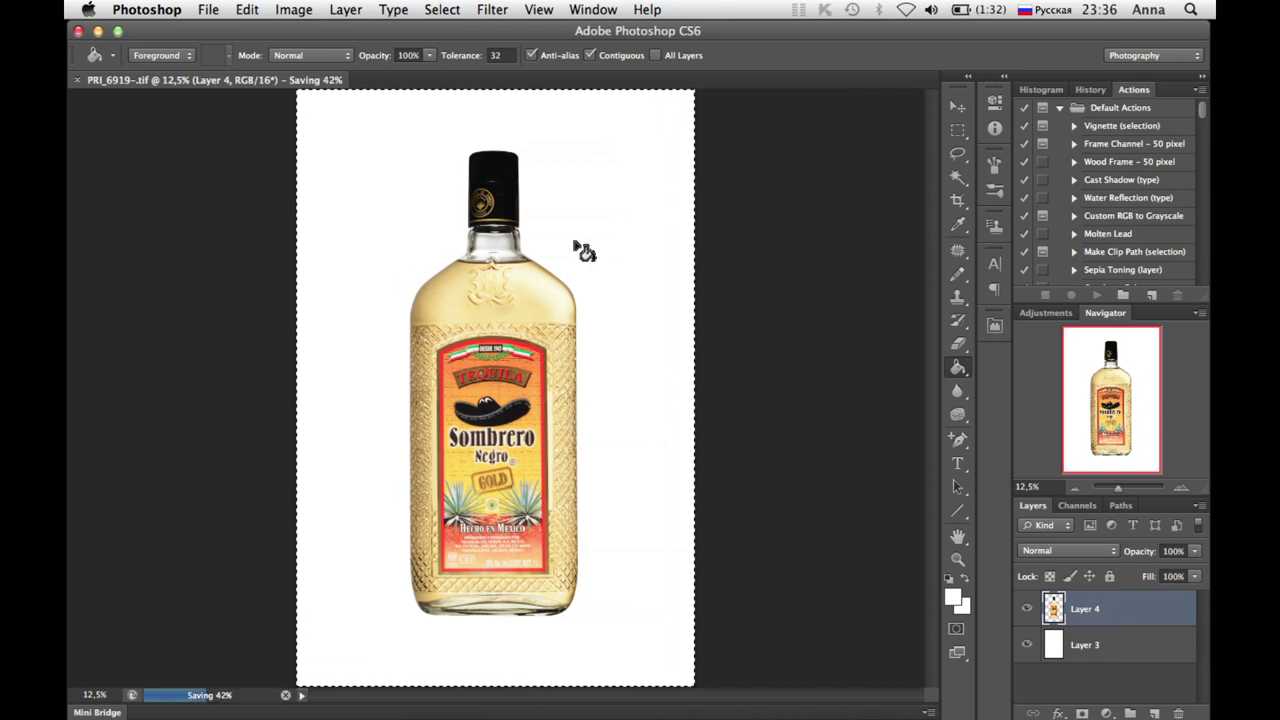
- Apply Lens Correction with a Custom rotation angle of 0,2 degrees to the bottle layer
left_click(491, 9)
left_click(586, 134)
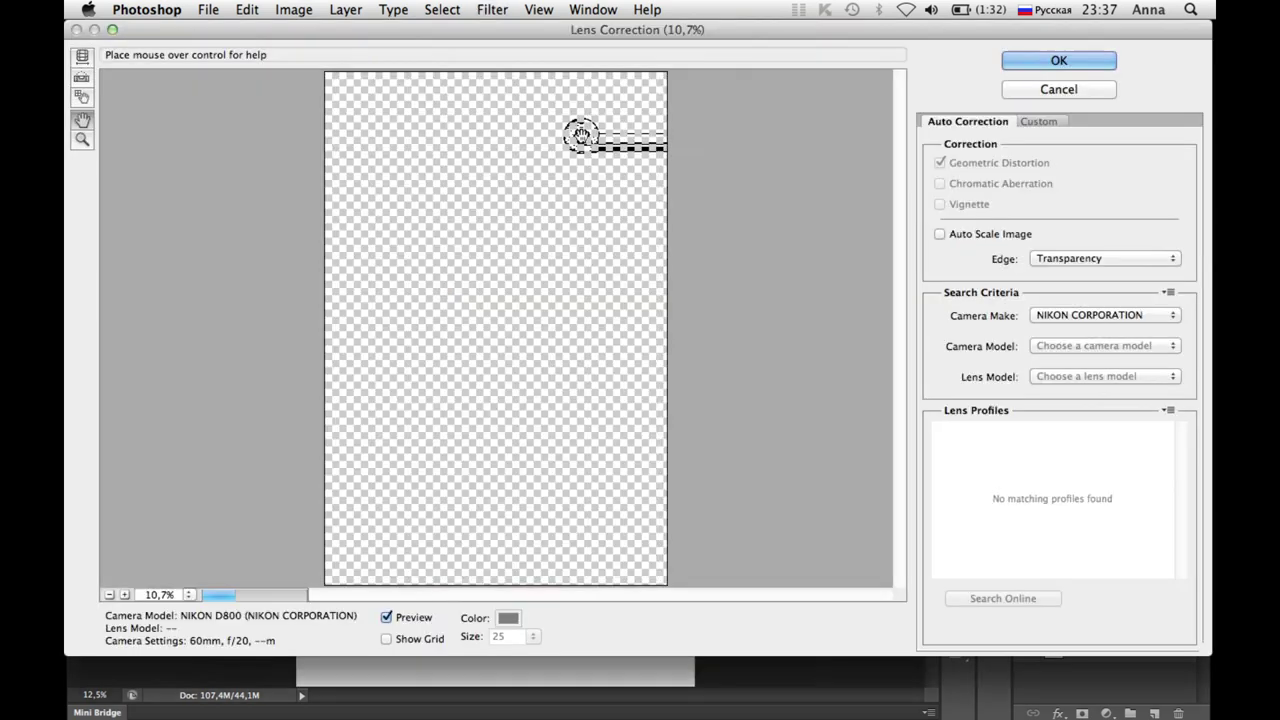
left_click(1045, 122)
left_click(1122, 581)
type("0,5")
key("BackSpace")
type("3")
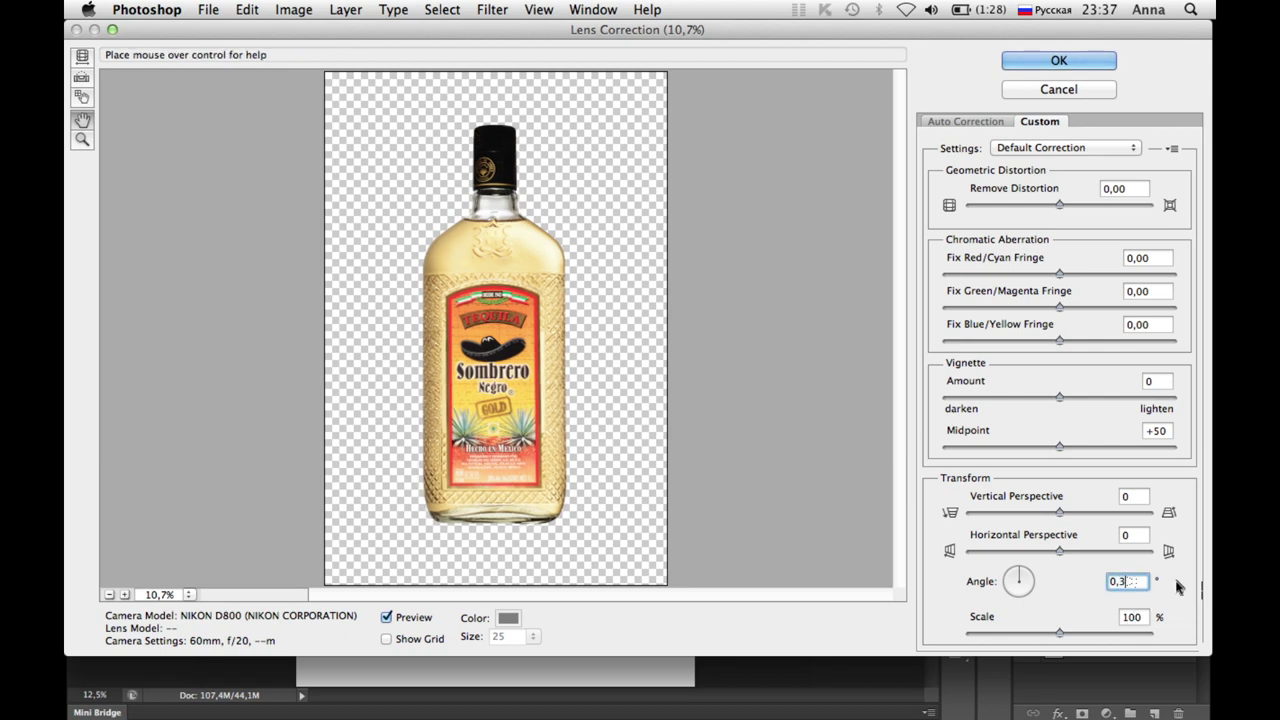
key("BackSpace")
type("2")
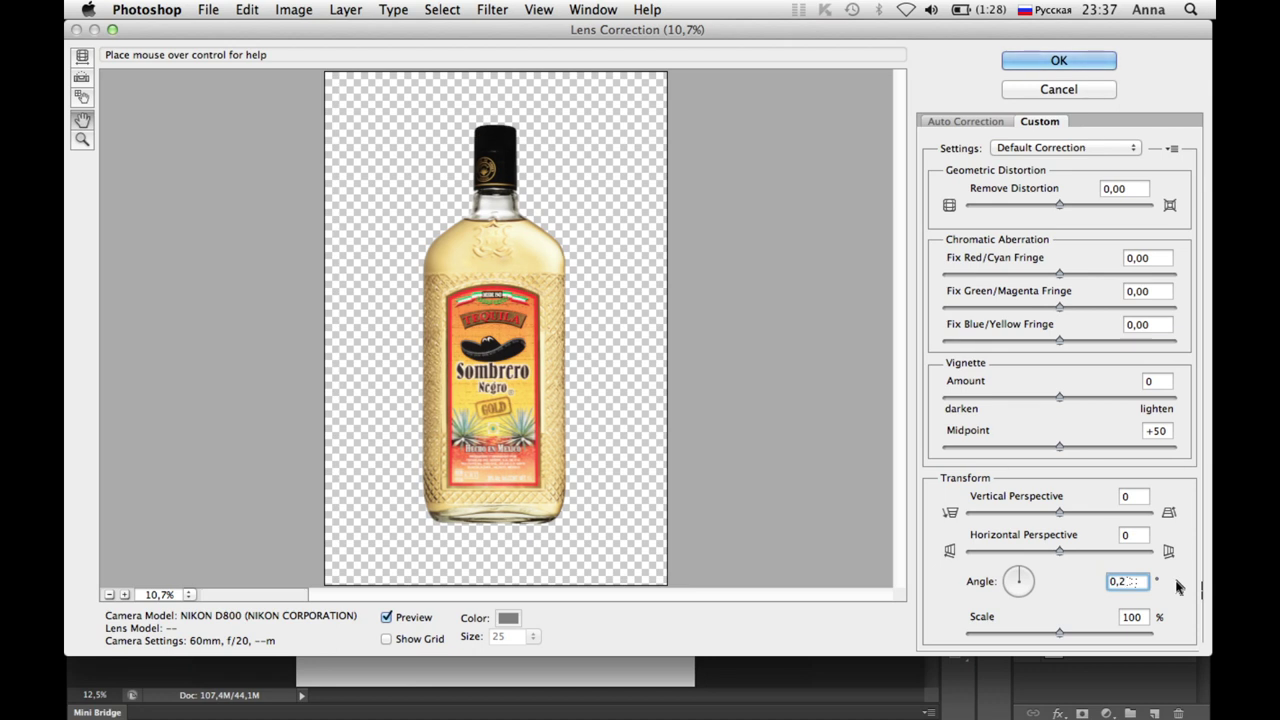
left_click(1065, 63)
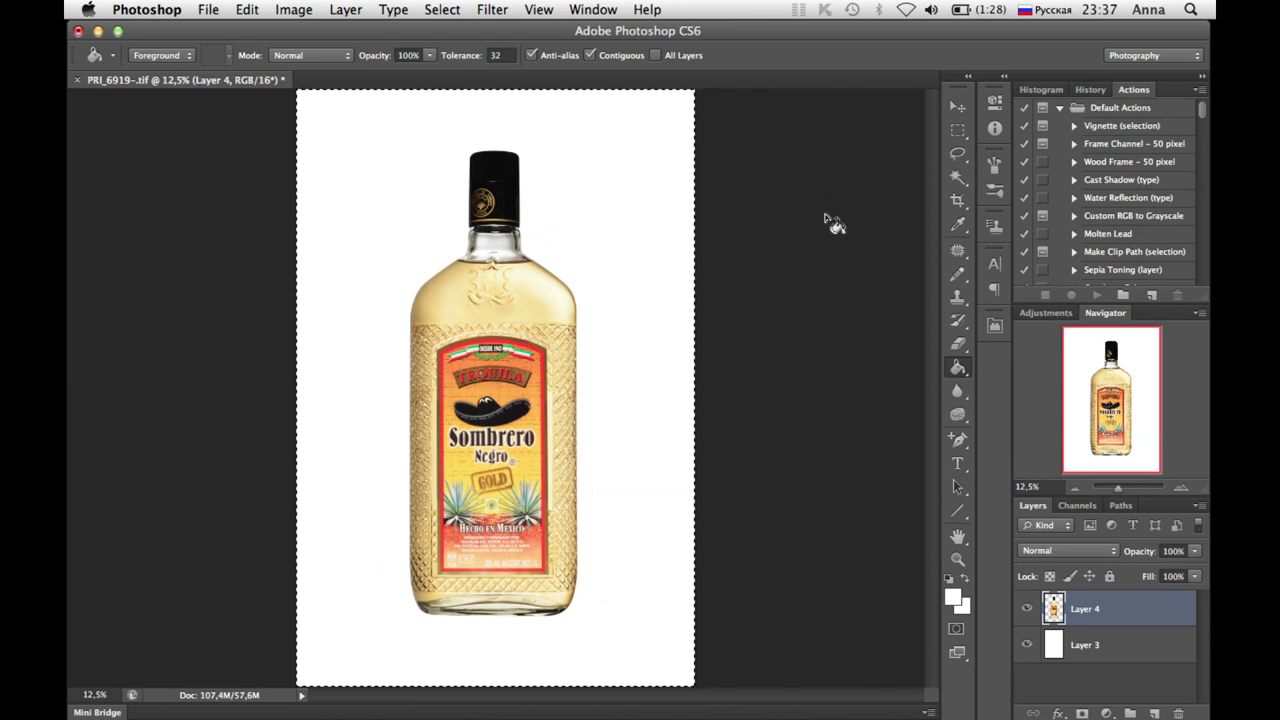
- Create a new Clipboard-preset document, paste the bottle, and flip the canvas vertically
left_click(208, 9)
left_click(227, 38)
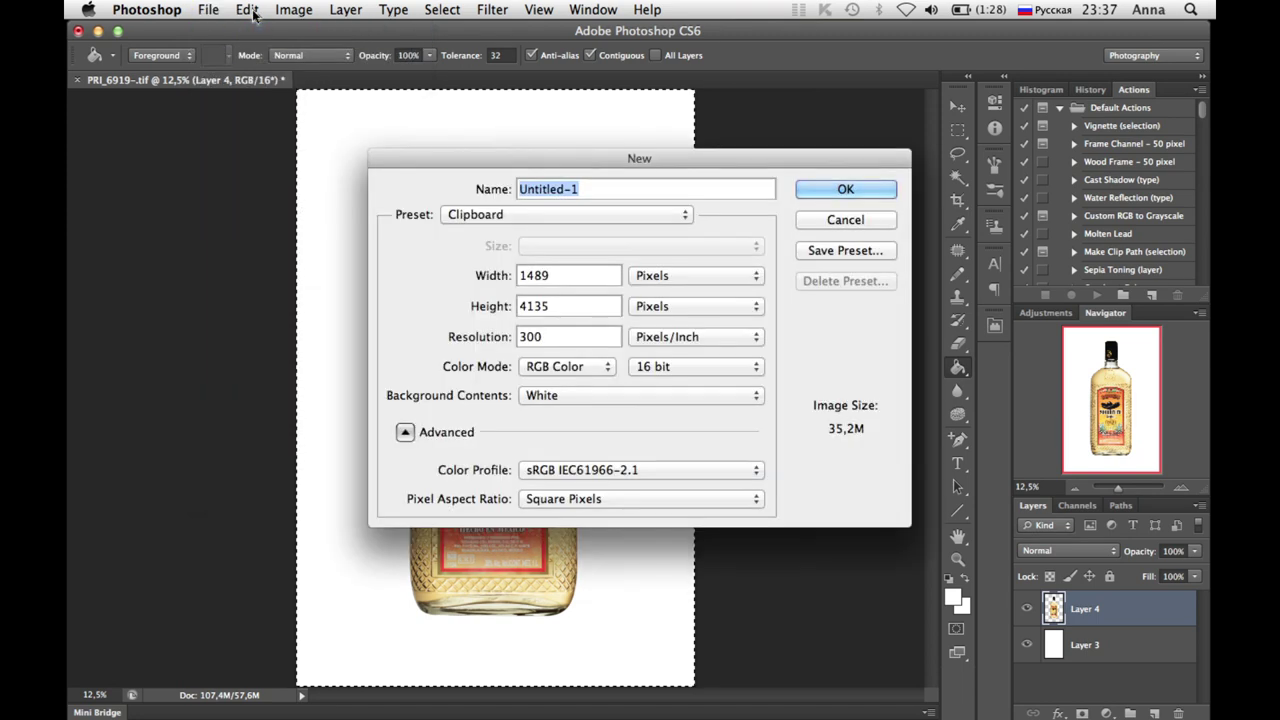
key("Return")
key("ctrl+v")
left_click(293, 9)
mouse_move(332, 202)
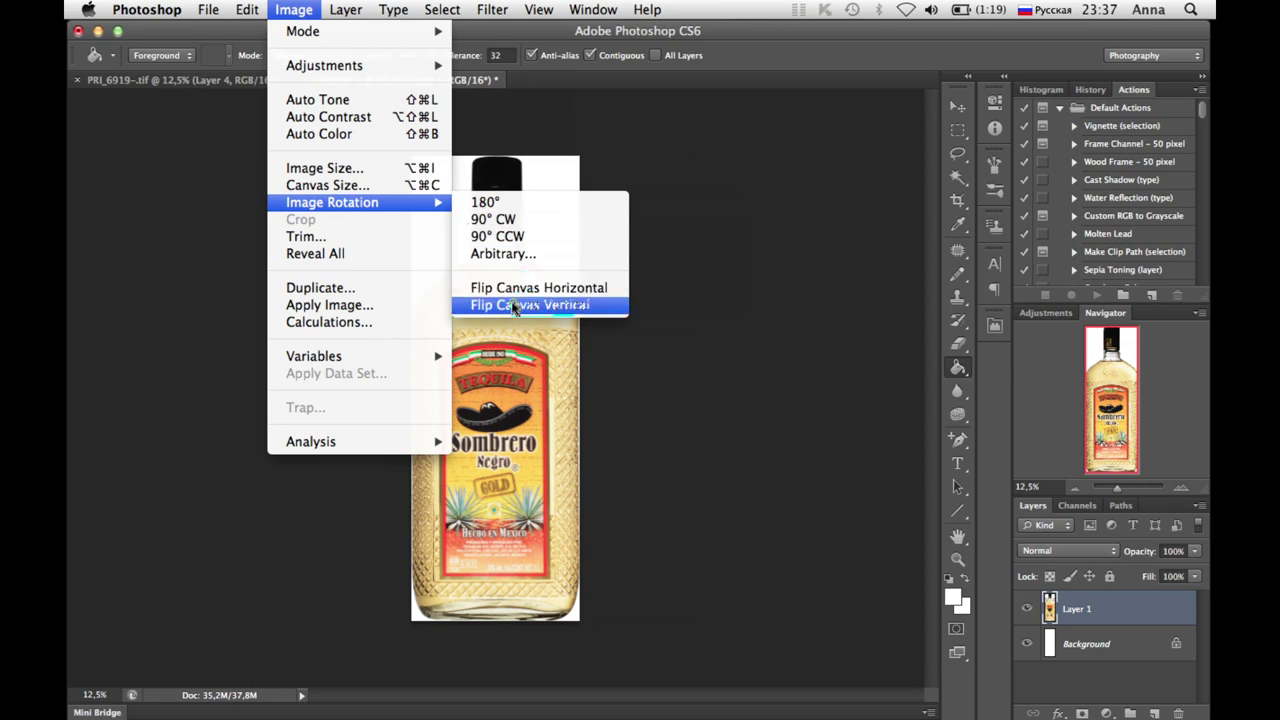
left_click(520, 305)
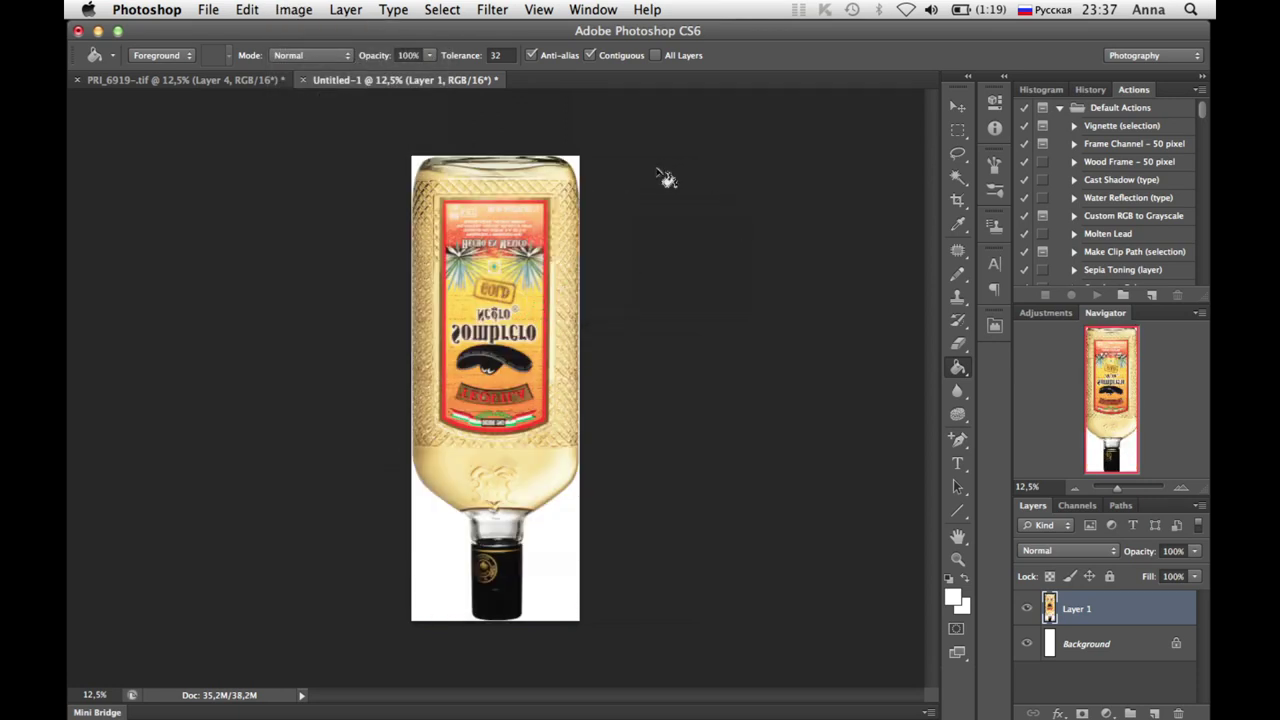
- Drag the flipped bottle into the PRI_6919 image and move it below the upright bottle
left_click(227, 79)
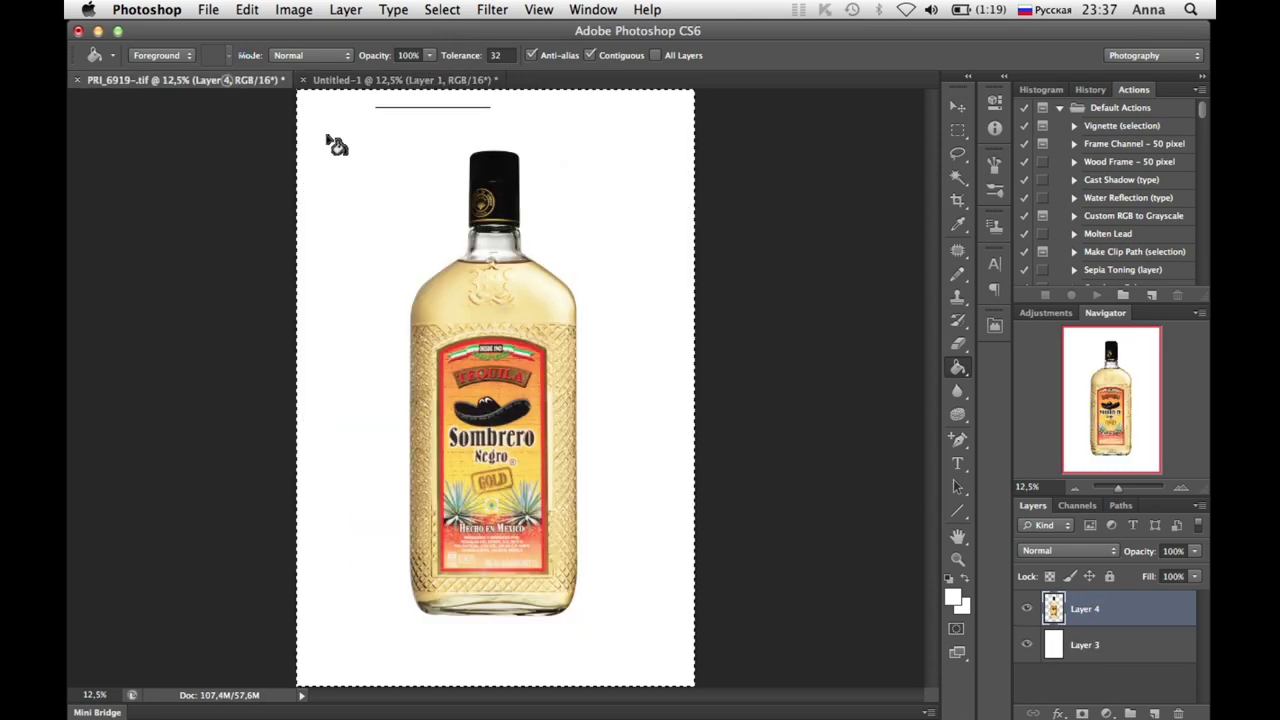
left_click_drag(336, 145, 763, 157)
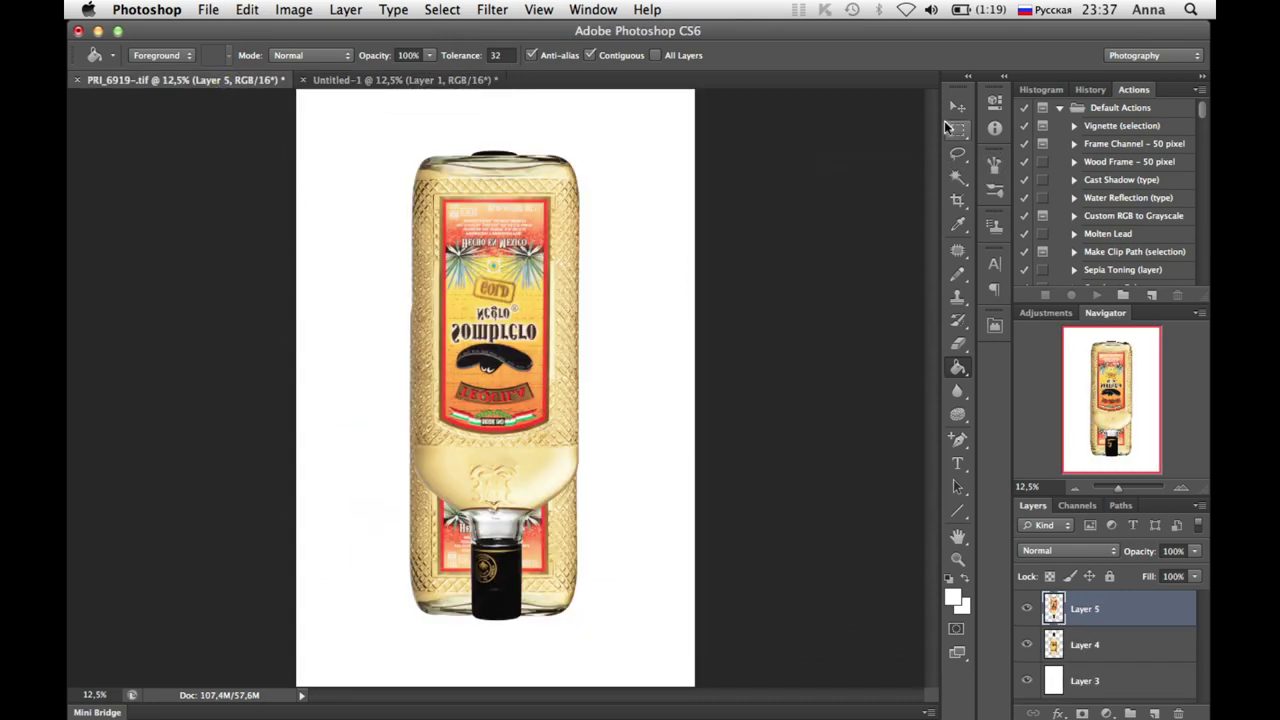
left_click(957, 106)
left_click_drag(551, 190, 557, 588)
- Raise the Layer 4 bottle, then lower Layer 5 and nudge it up until the bases meet
left_click(1085, 645)
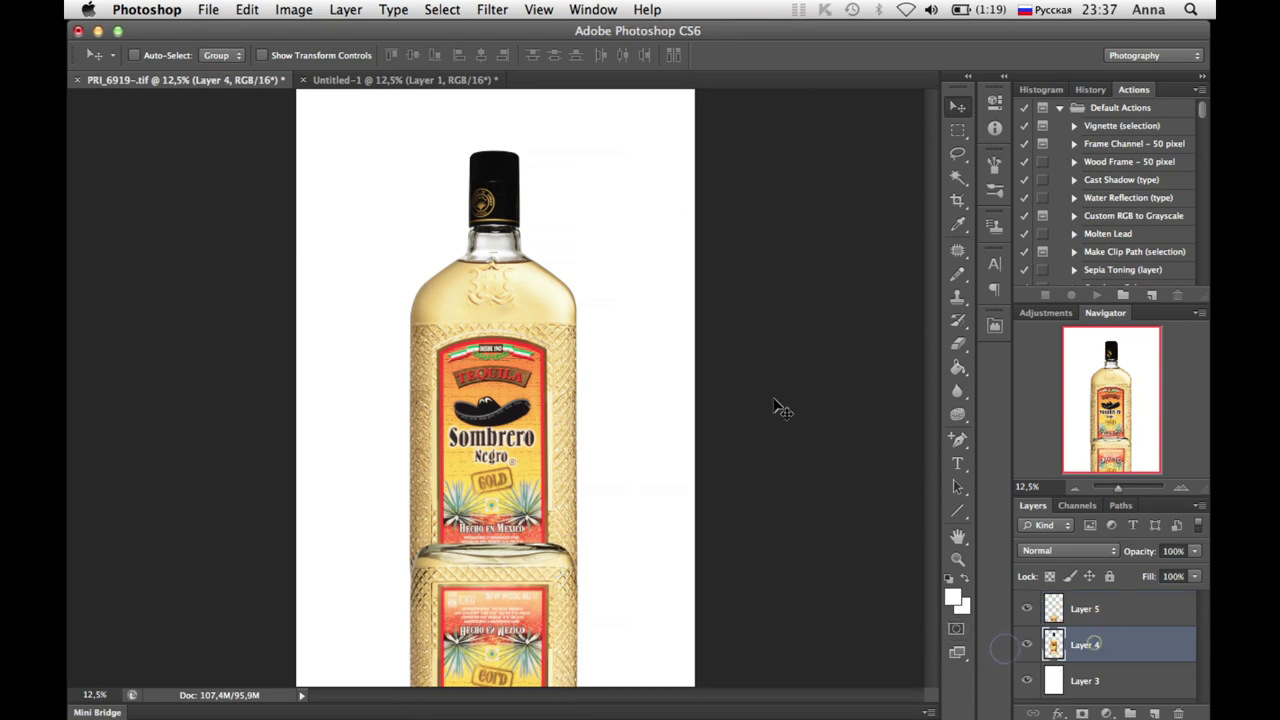
left_click_drag(541, 289, 531, 250)
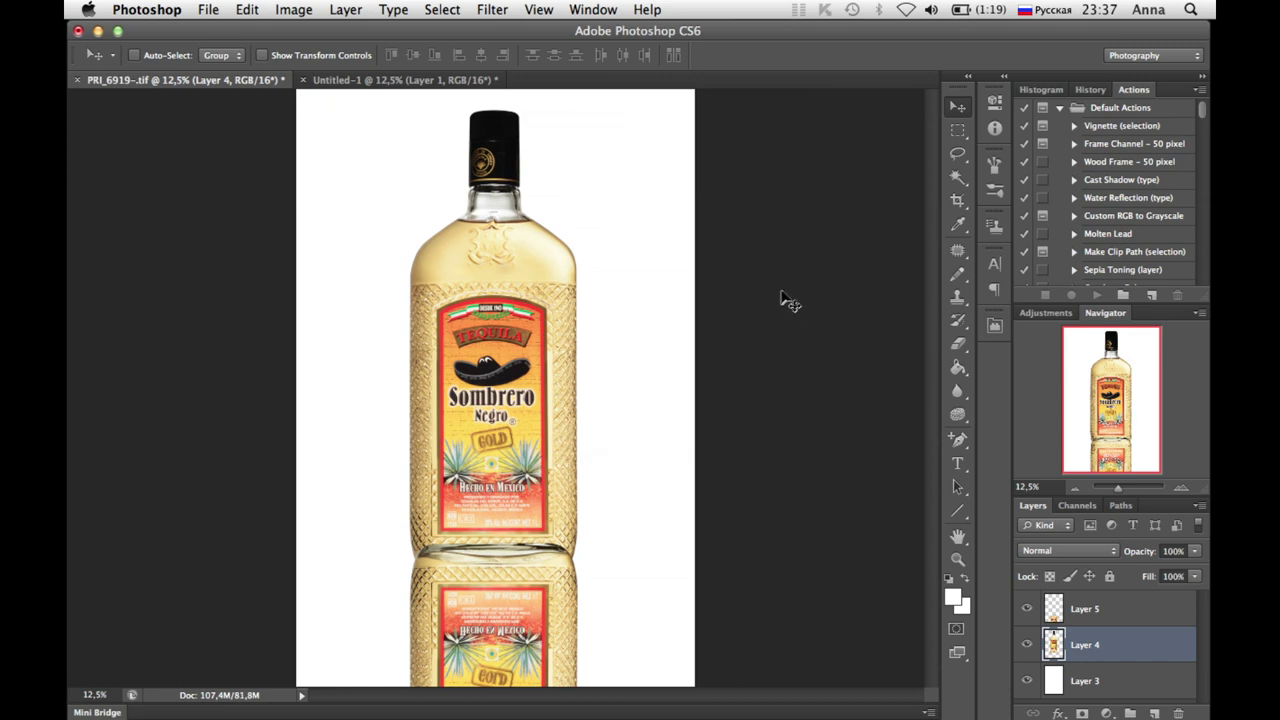
left_click(1086, 608)
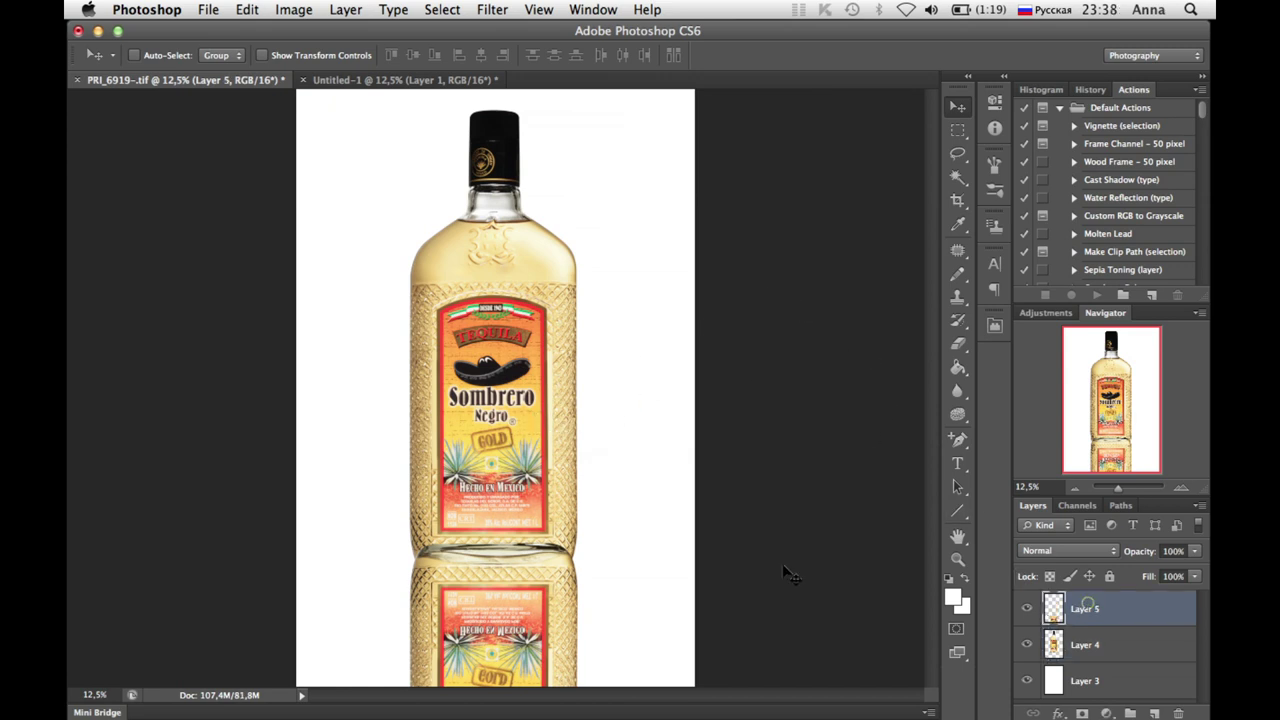
left_click_drag(508, 578, 506, 602)
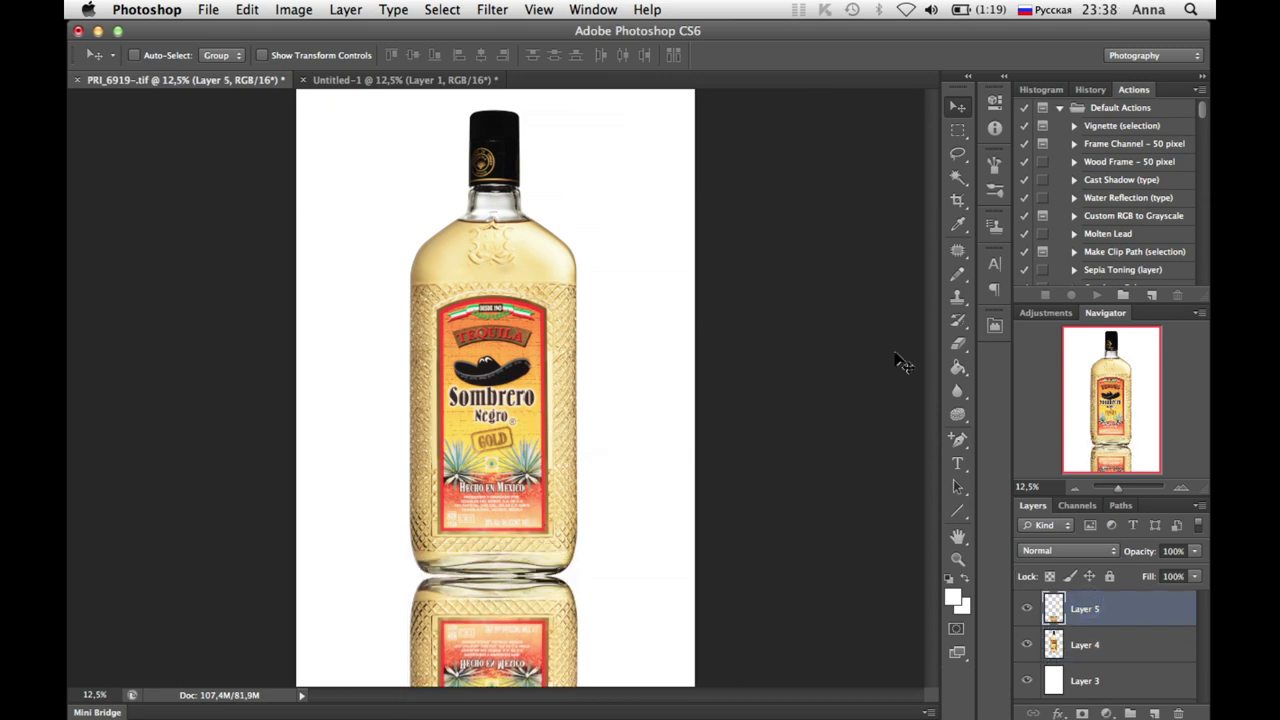
key("shift+Up")
key("shift+Up")
key("shift+Up")
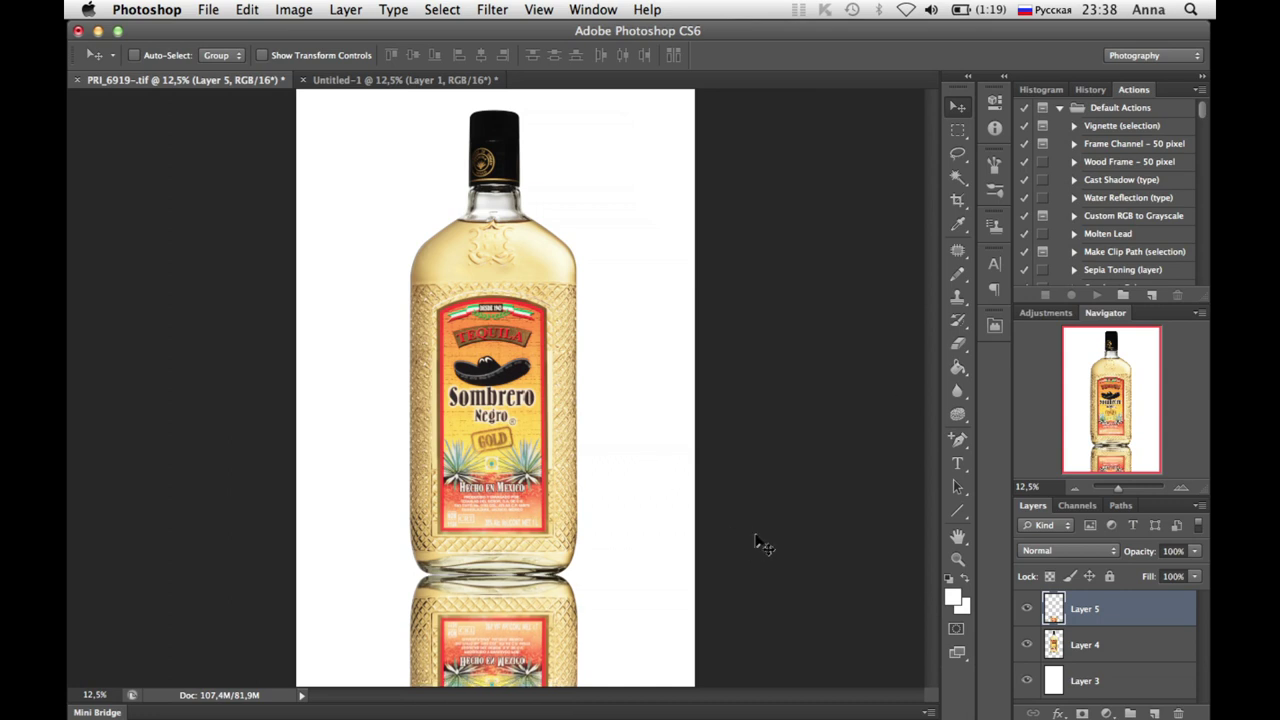
key("Up")
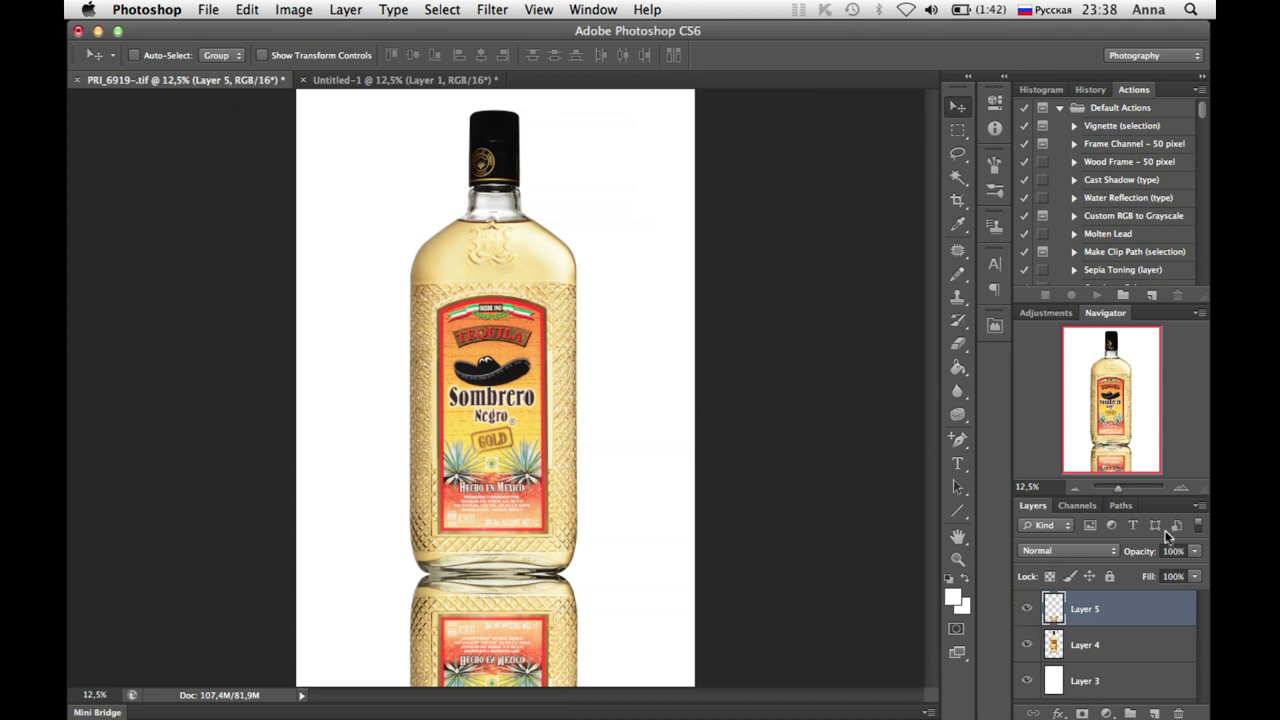
- Zoom out and set the Layer 5 reflection's opacity to 39%
left_click(1073, 489)
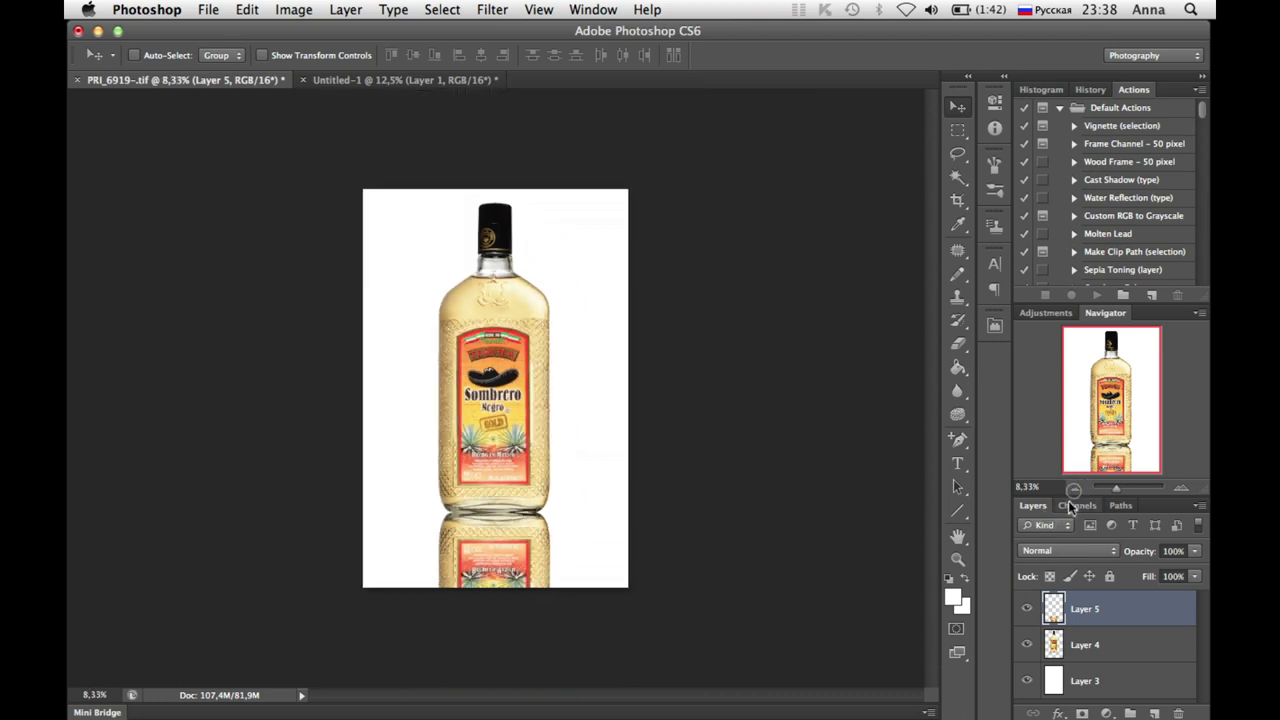
left_click(1192, 552)
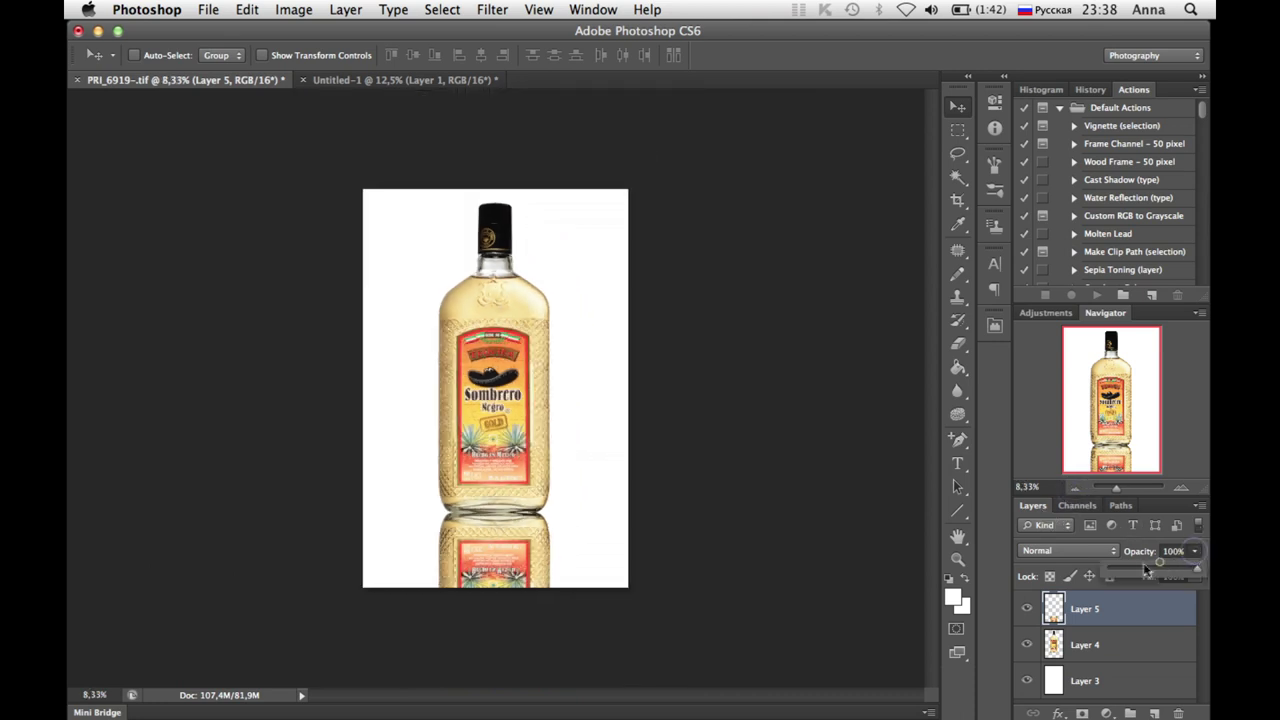
left_click(1132, 566)
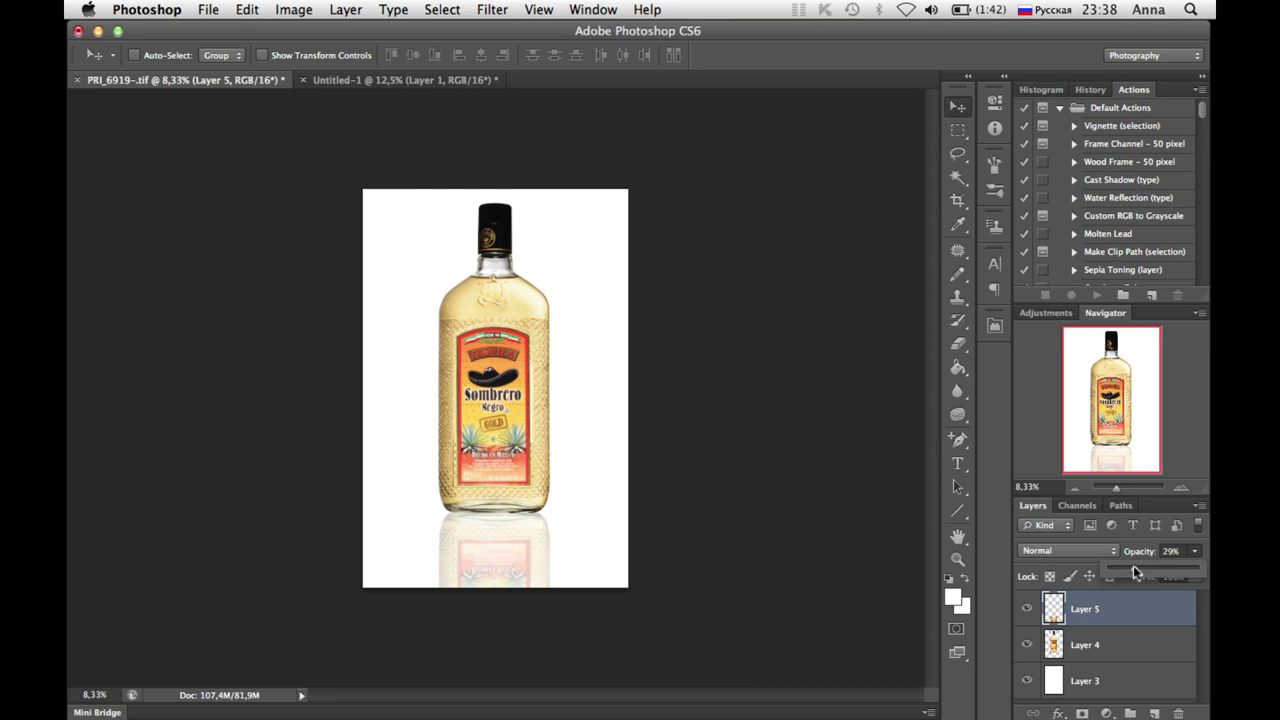
left_click_drag(1133, 565, 1140, 564)
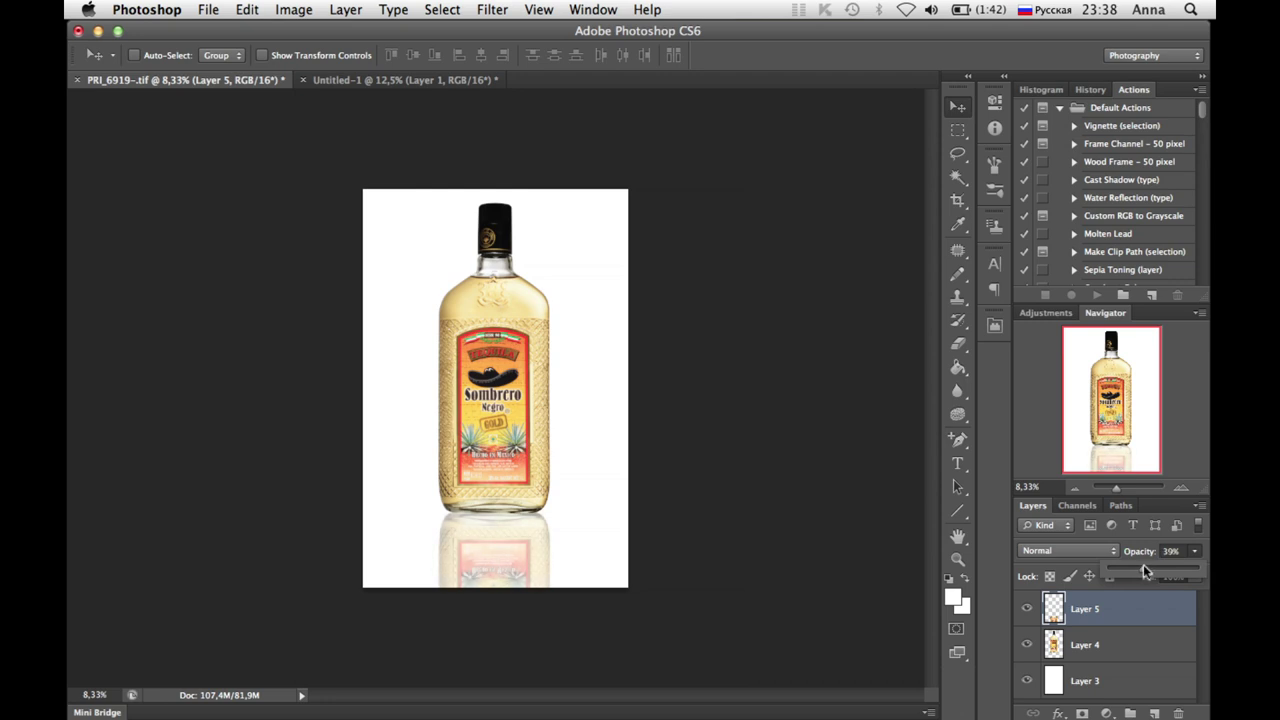
left_click(958, 343)
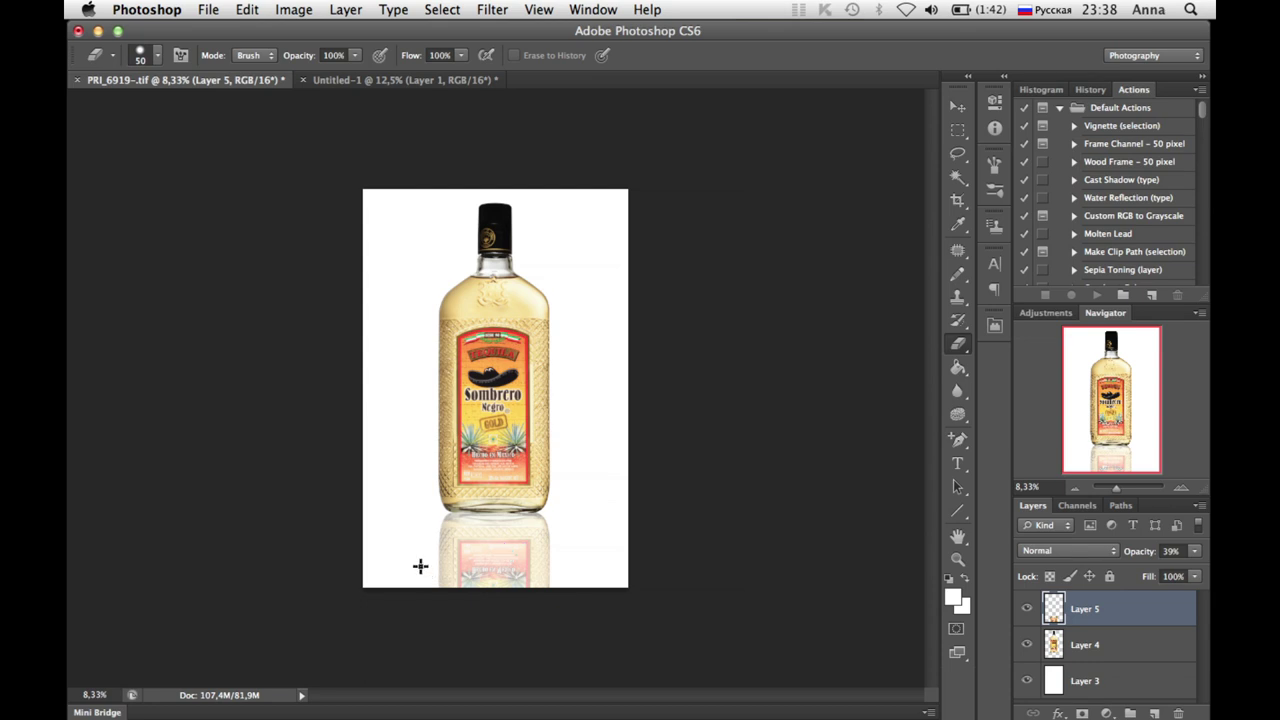
- Enlarge the eraser to 1211 px with 0% hardness and undo a test stroke
right_click(519, 548)
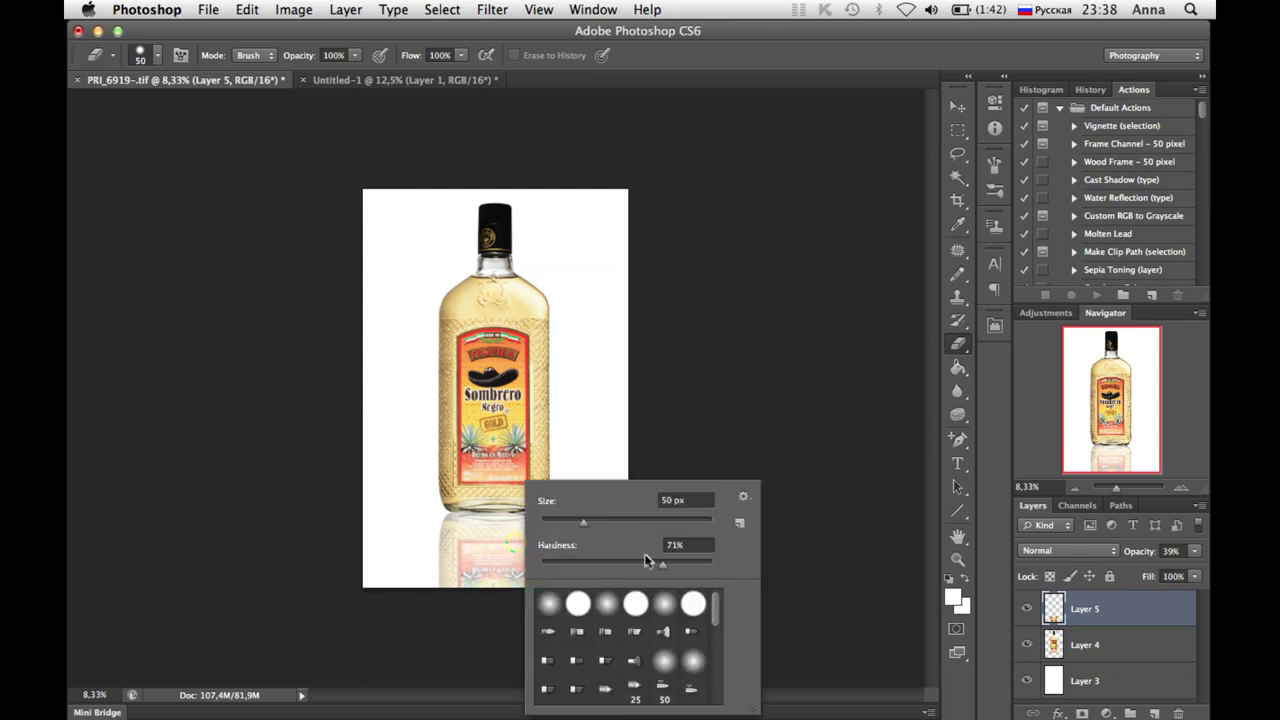
left_click(663, 522)
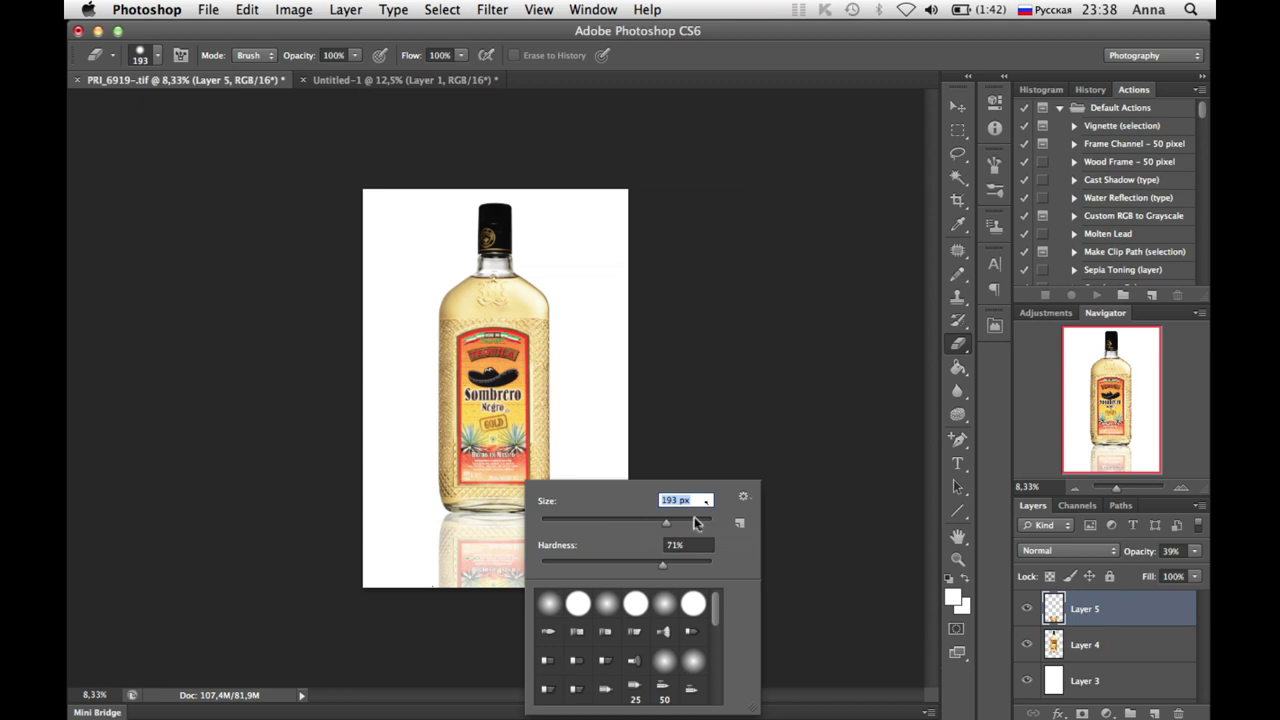
left_click(443, 590)
left_click_drag(443, 605, 686, 576)
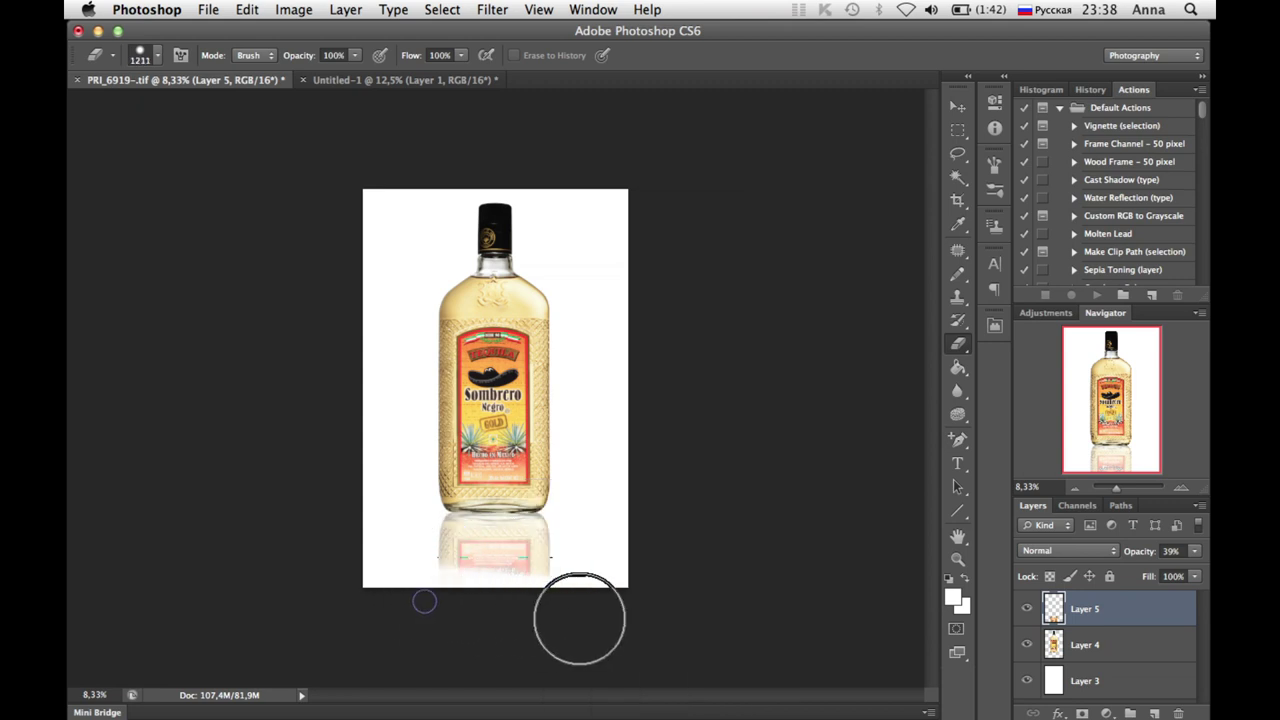
key("ctrl+z")
- Lower eraser opacity to 35% and softly erase along the reflection's lower edge
right_click(586, 429)
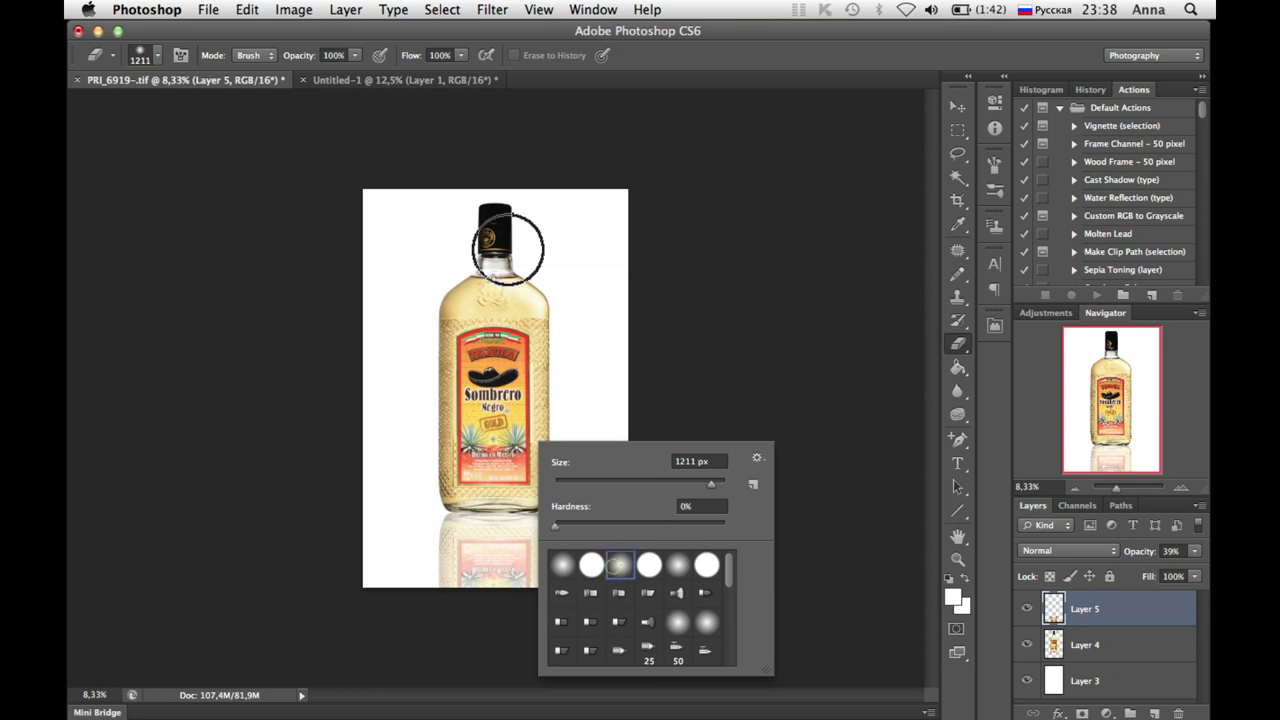
left_click(355, 55)
left_click_drag(358, 73, 302, 73)
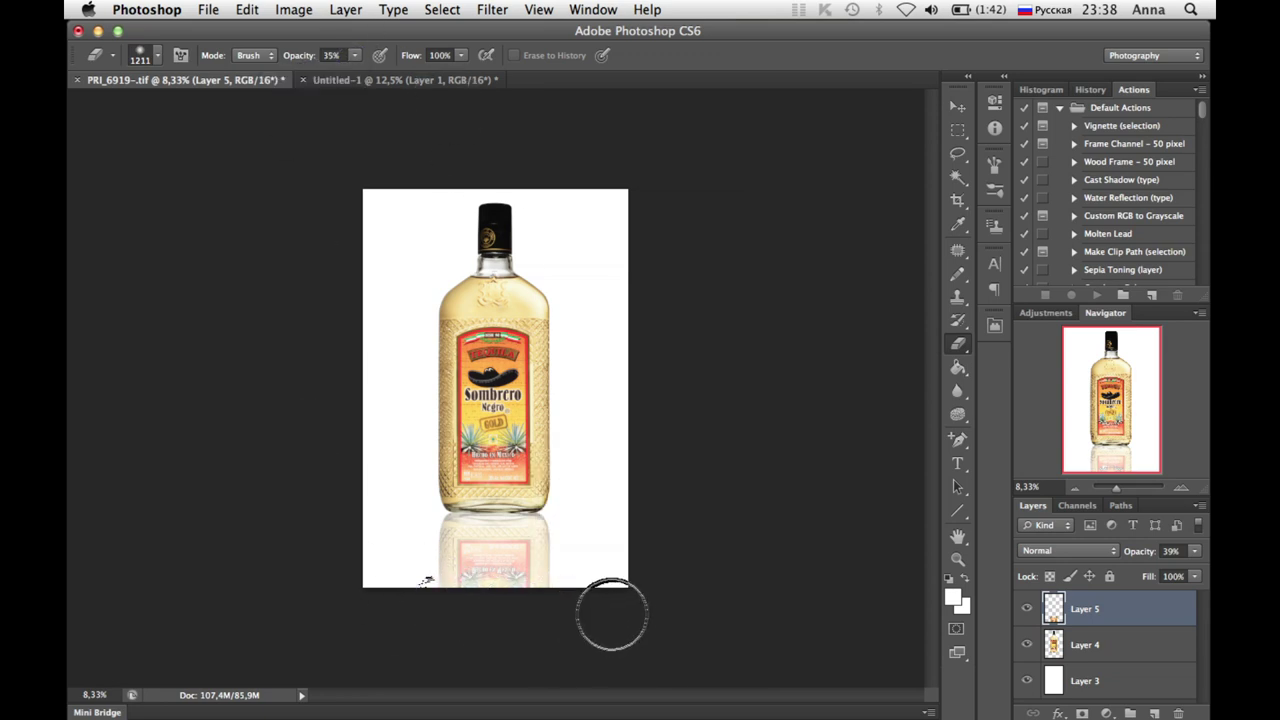
left_click_drag(443, 600, 554, 610)
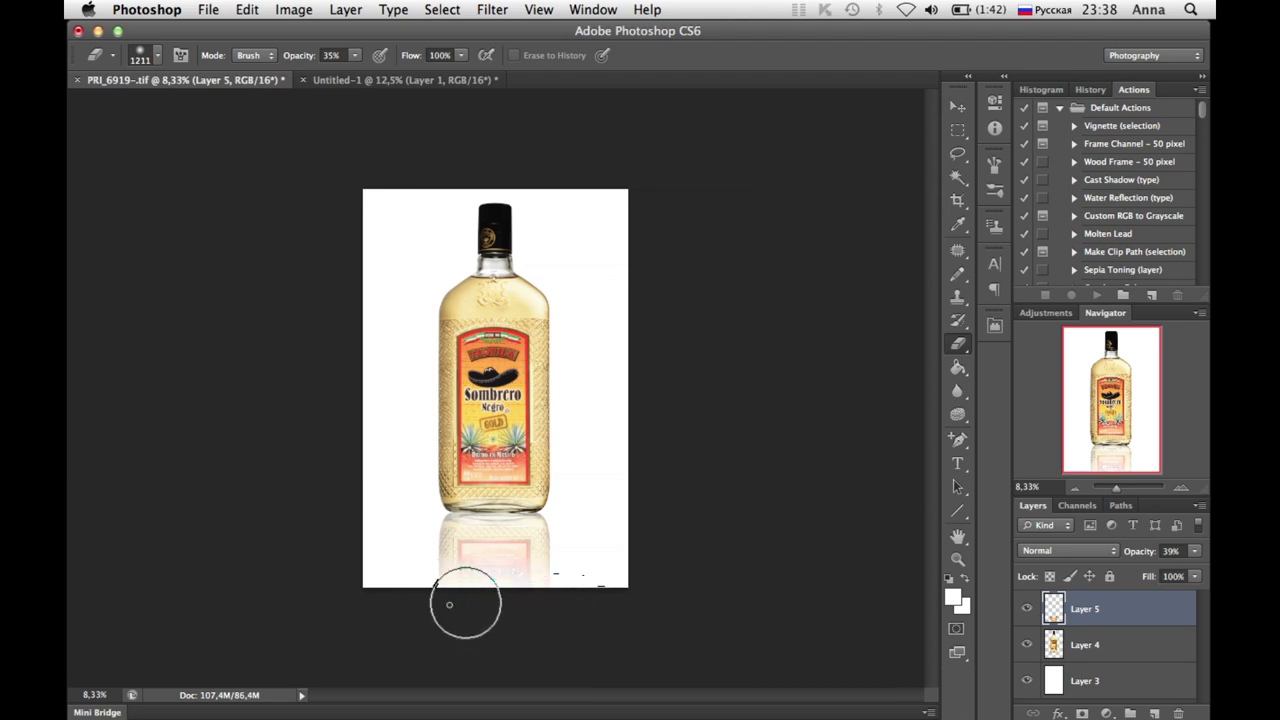
left_click_drag(465, 603, 482, 621)
mouse_move(560, 600)
left_mouse_down()
mouse_move(421, 611)
mouse_move(432, 579)
left_mouse_up()
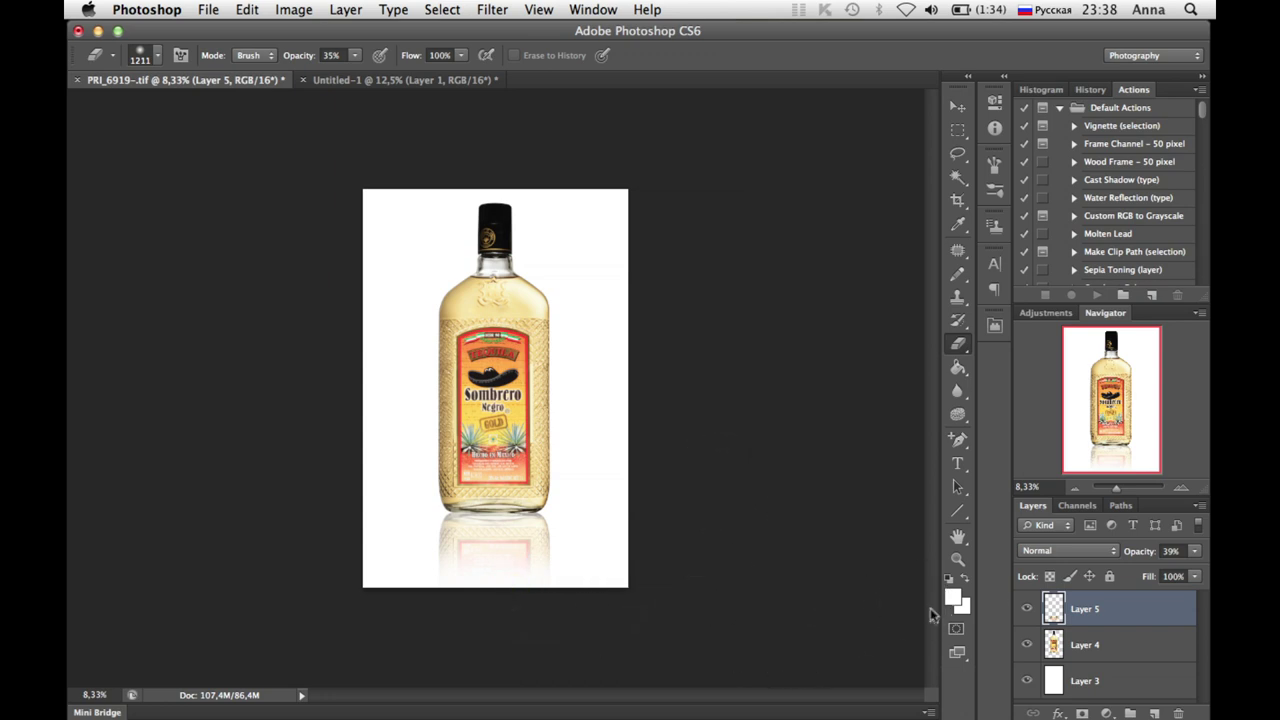
- Zoom in on the bottle's lower label and scroll down to the faded reflection
left_click(1182, 488)
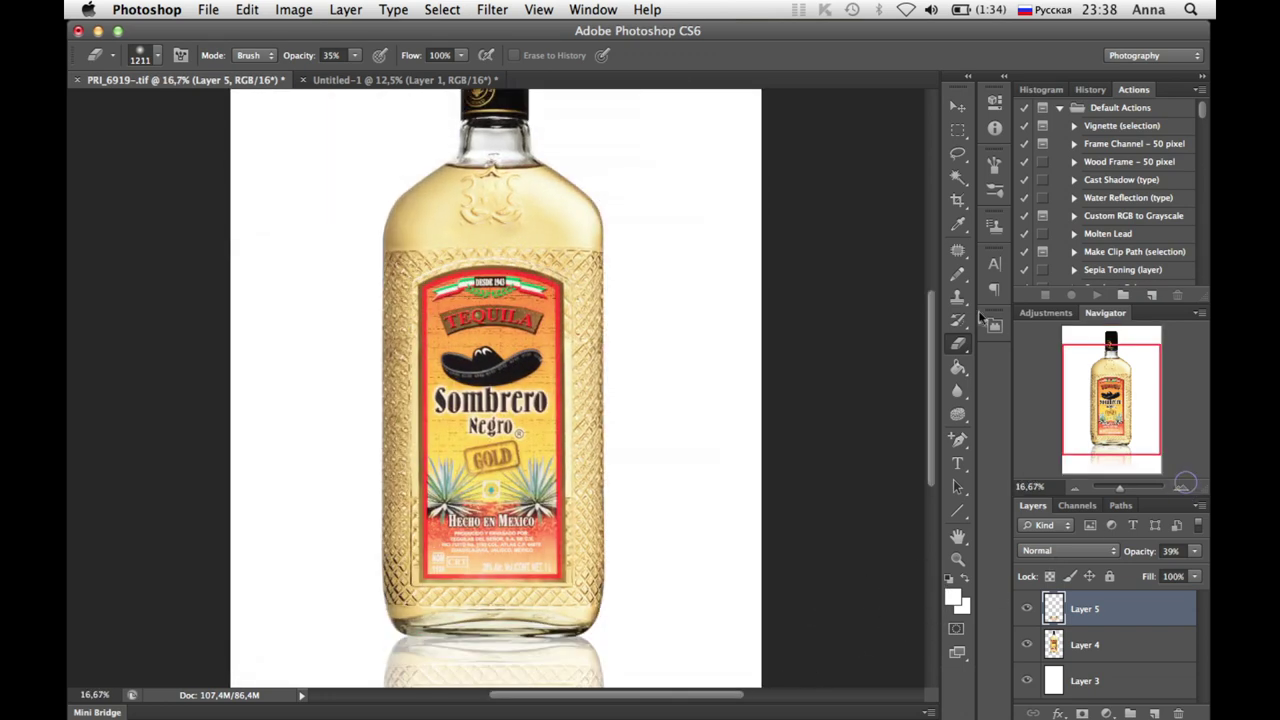
left_click_drag(931, 342, 917, 443)
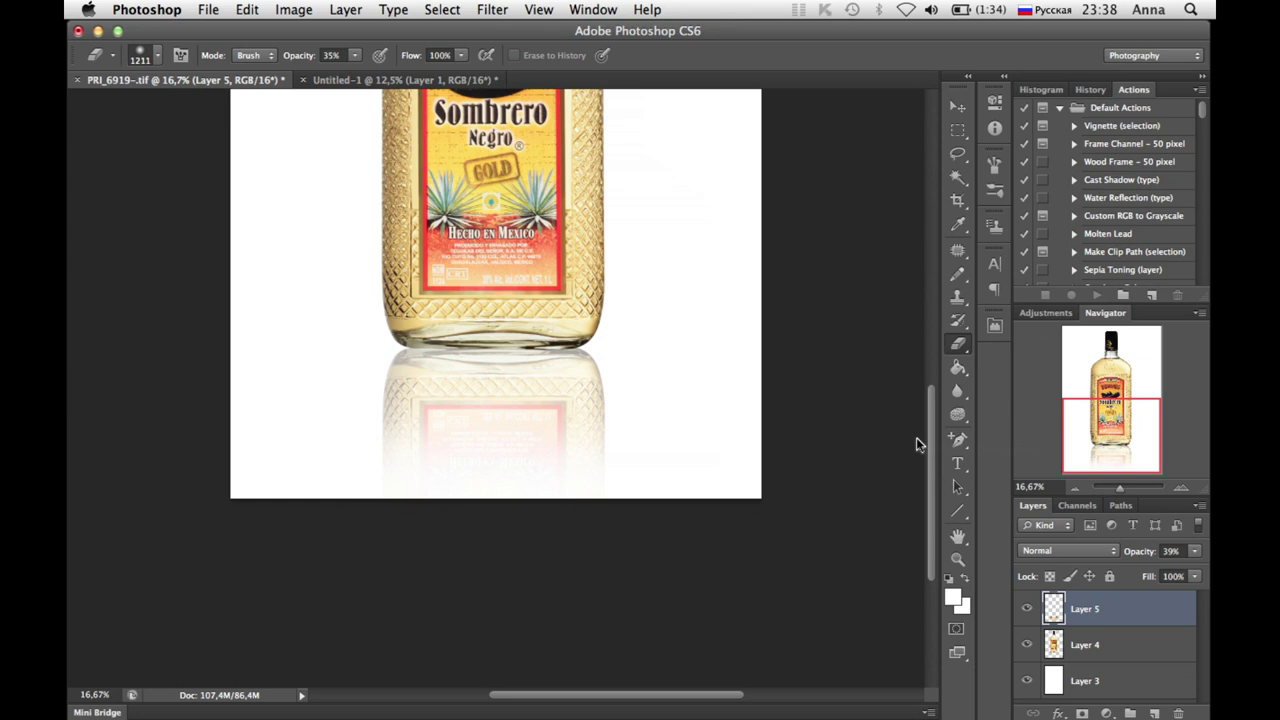